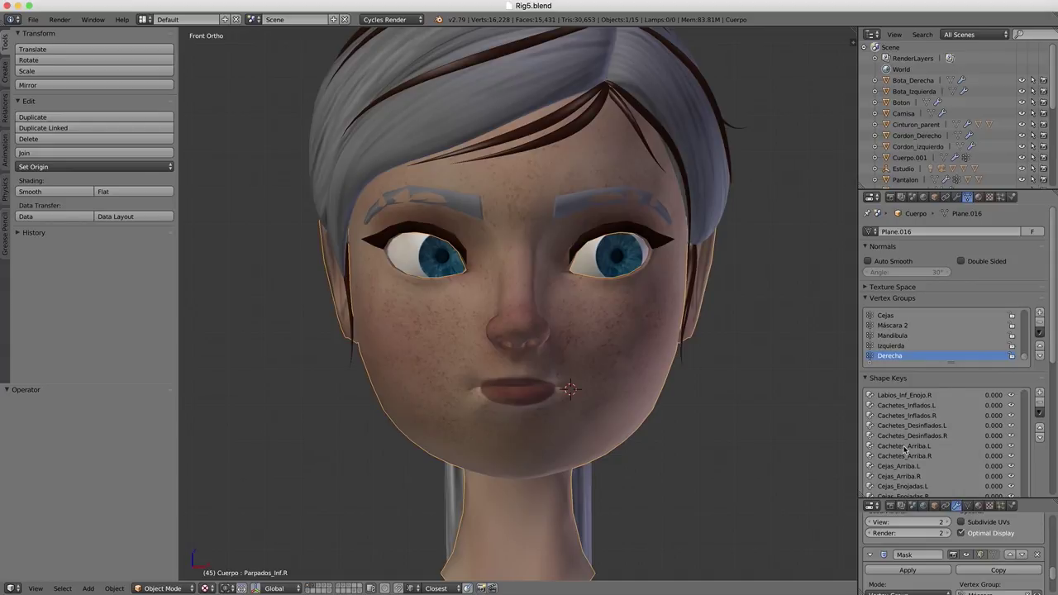
Step: Preview the Boca_Torcer.L mouth-twist shape key
scroll(907, 450, down, 3)
scroll(906, 451, down, 3)
scroll(903, 450, down, 2)
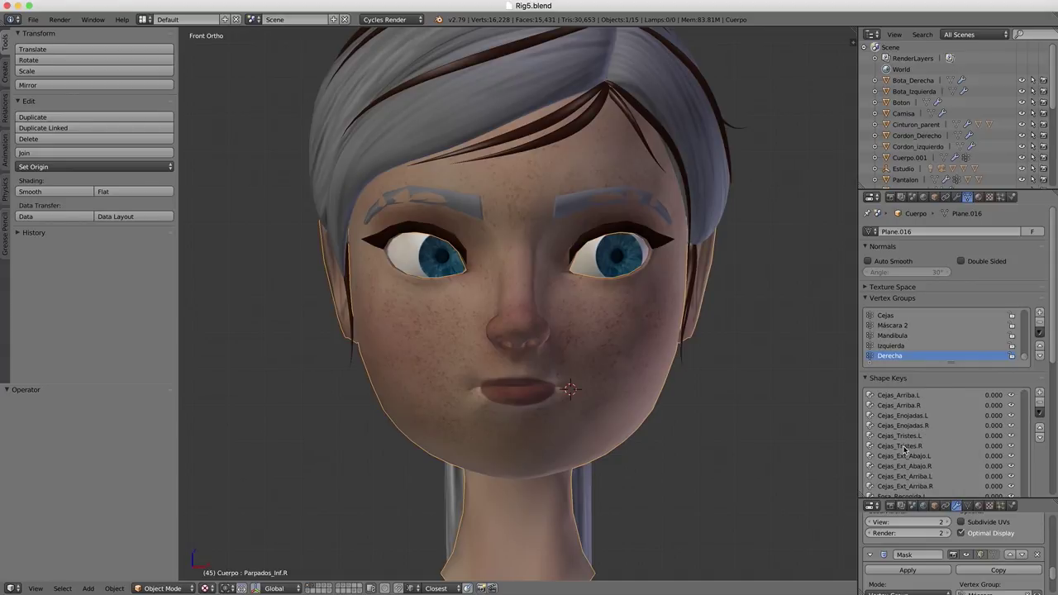
scroll(904, 450, up, 2)
scroll(905, 449, up, 5)
scroll(906, 448, up, 5)
scroll(907, 446, up, 5)
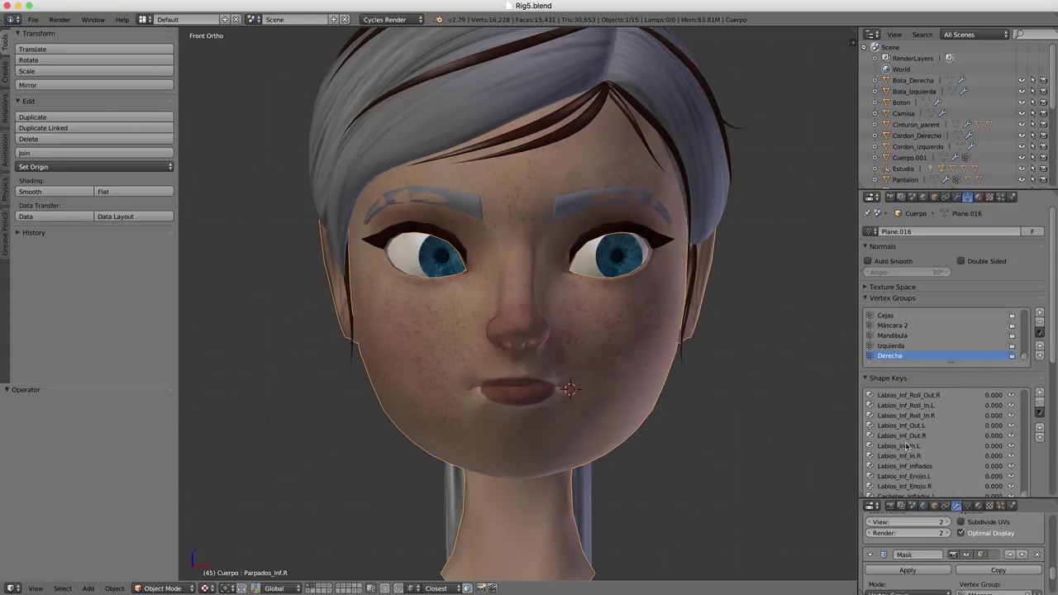
scroll(907, 446, up, 3)
scroll(905, 442, up, 3)
scroll(904, 439, up, 3)
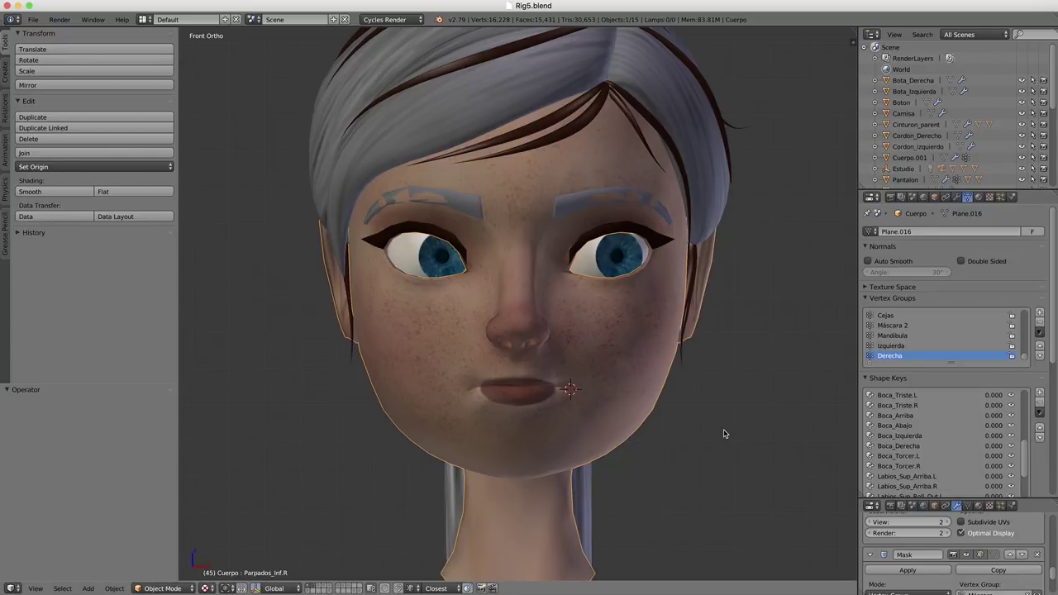
drag(992, 455, 991, 455)
Step: Unhide the face rig and enter Pose Mode on the Ojo_Mira eye control
middle_drag(632, 495, 633, 491)
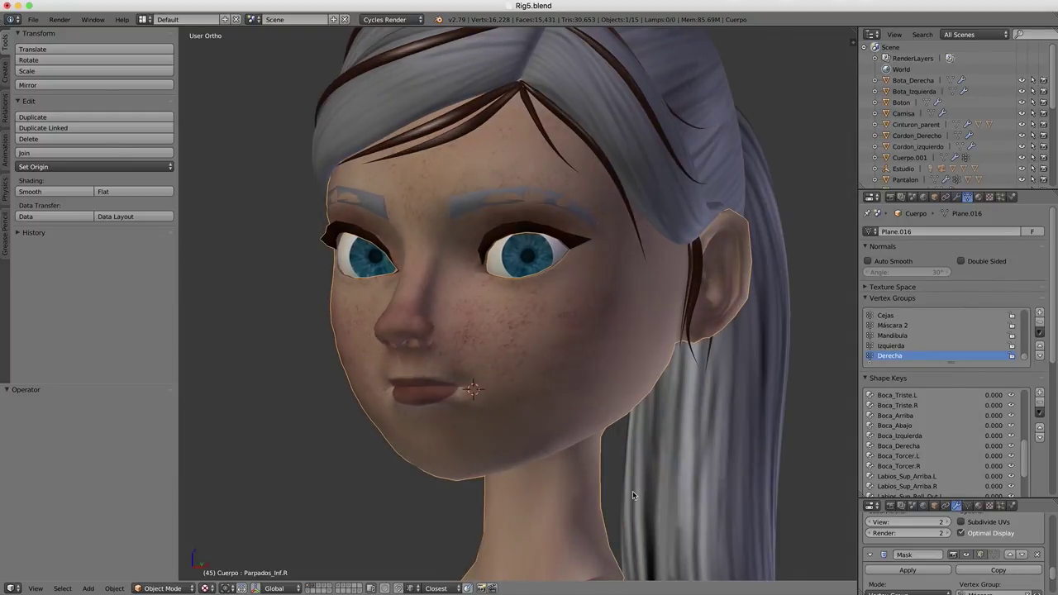
shift+click(311, 592)
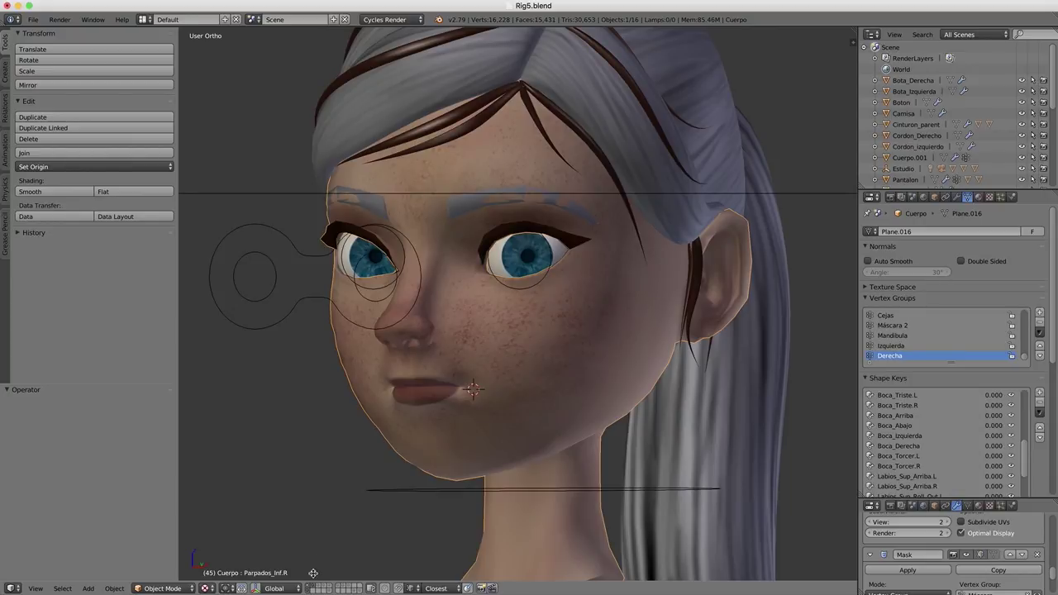
right_click(290, 307)
middle_drag(290, 306, 401, 306)
scroll(399, 304, down, 3)
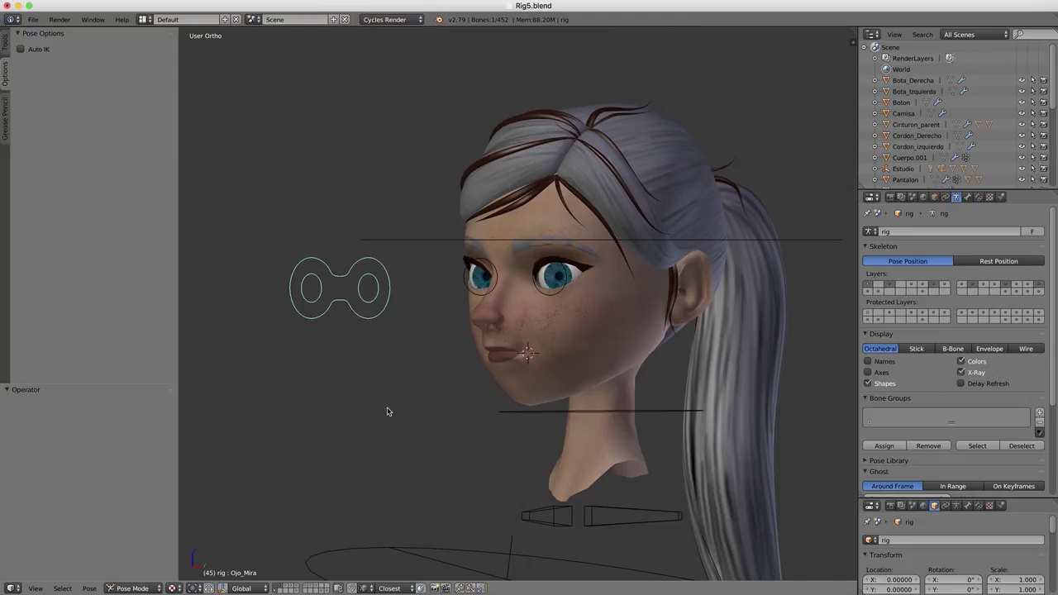
Step: In Edit Mode, add a new bone on an empty bone layer, viewed from the right side
key(Tab)
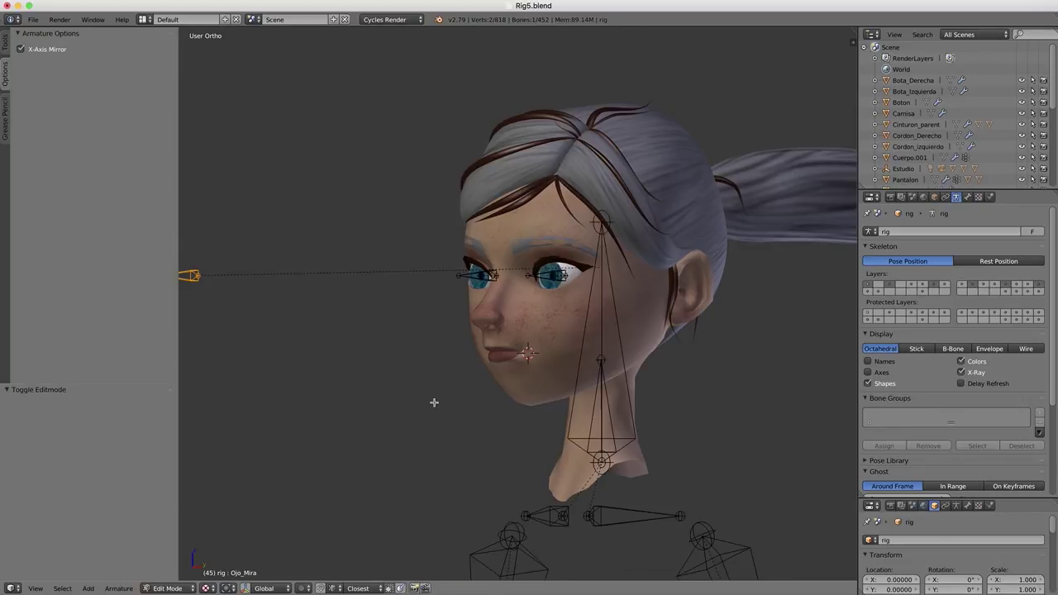
click(879, 288)
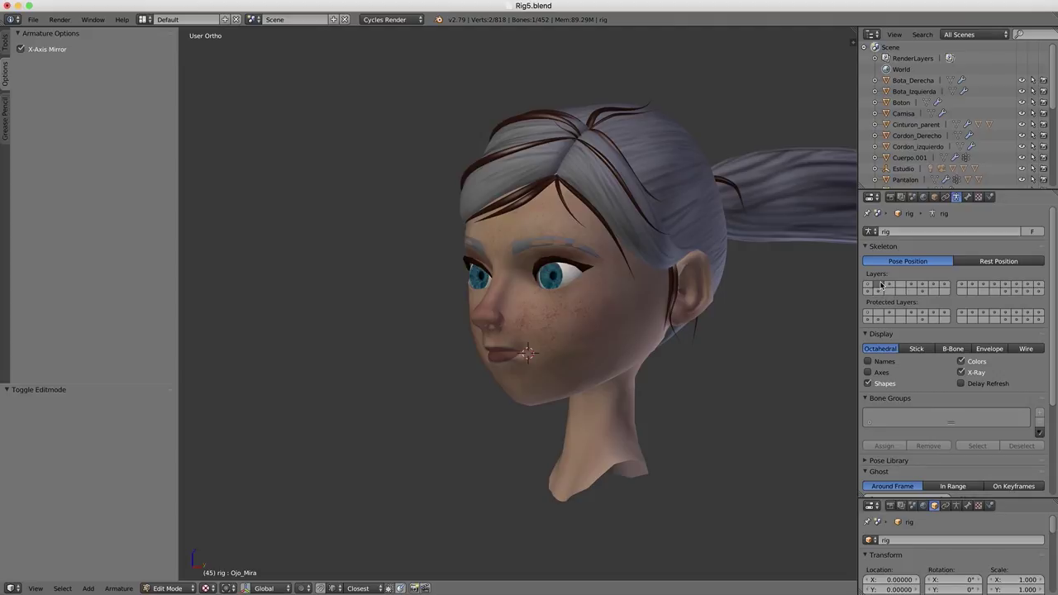
key(KP_3)
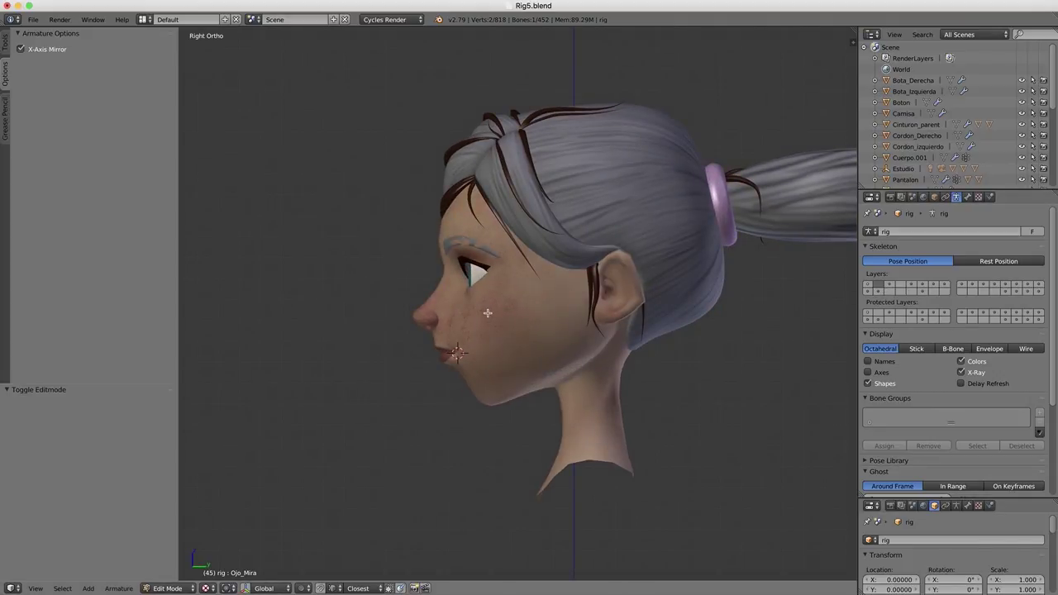
key(shift+a)
Step: Select the new bone and turn on its Axes display
right_click(470, 273)
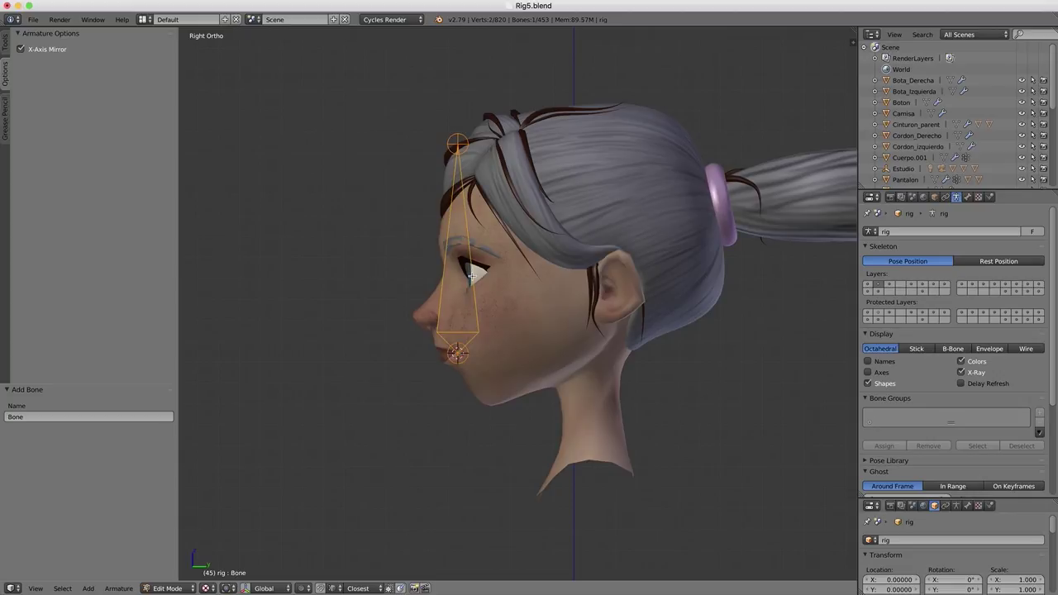
key(r)
right_click(406, 407)
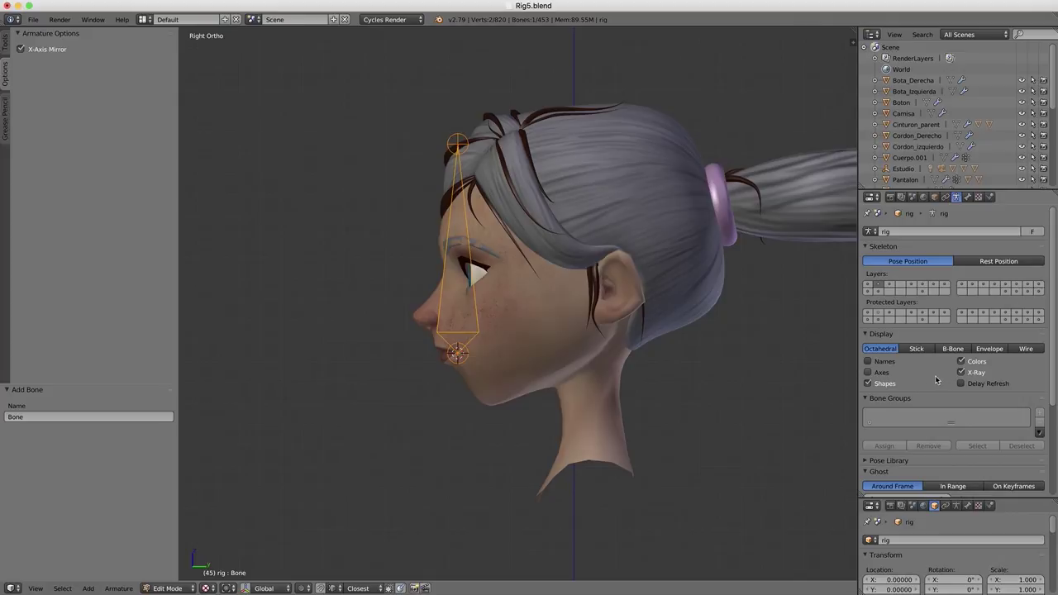
click(878, 376)
scroll(354, 298, up, 1)
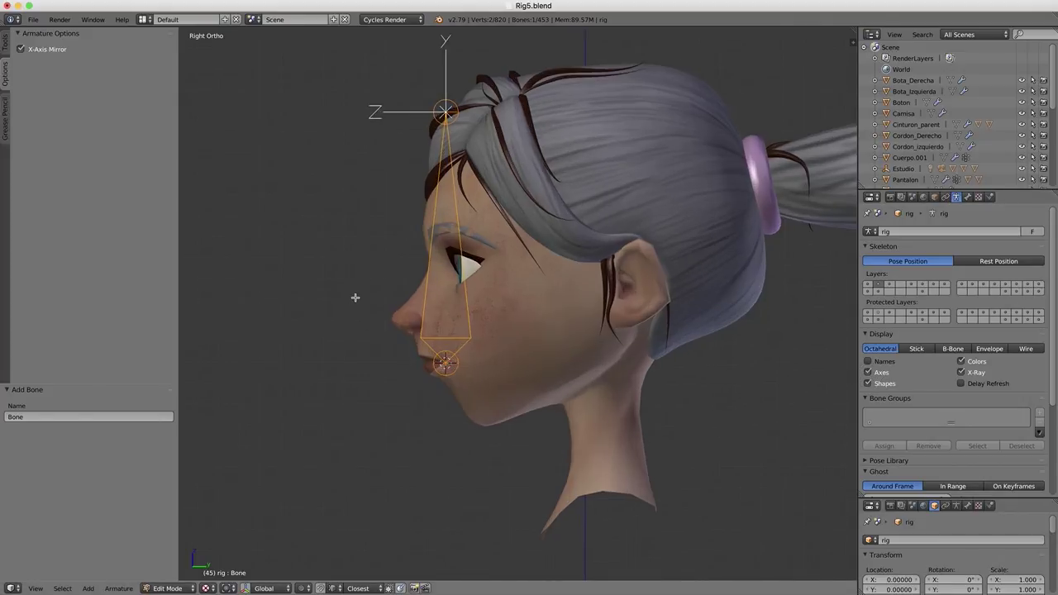
scroll(359, 290, up, 1)
scroll(360, 285, down, 2)
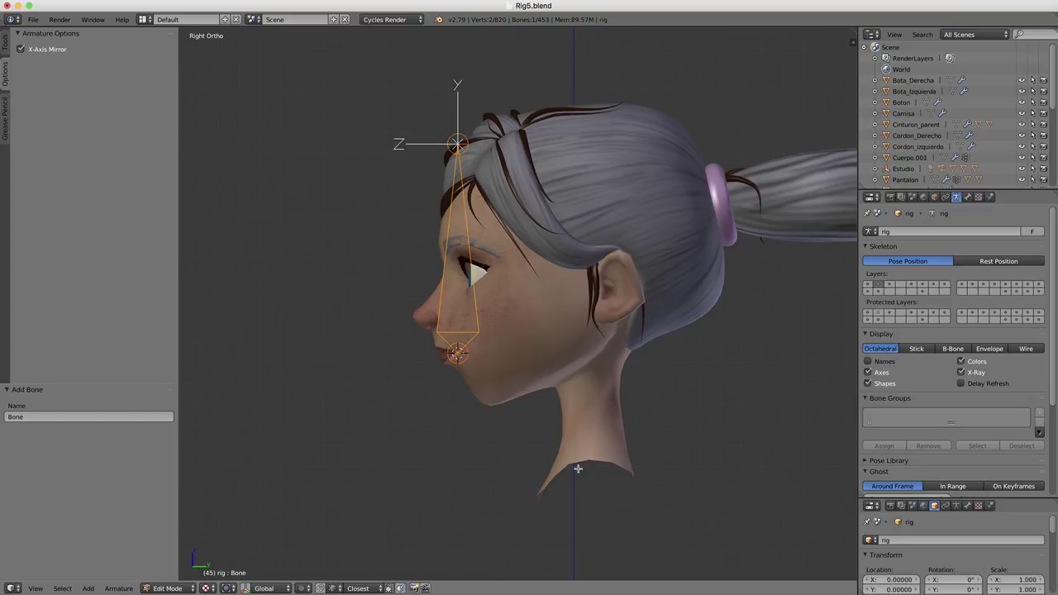
Step: Rotate the new bone 90° to lie horizontally, then begin scaling it down
text(r90)
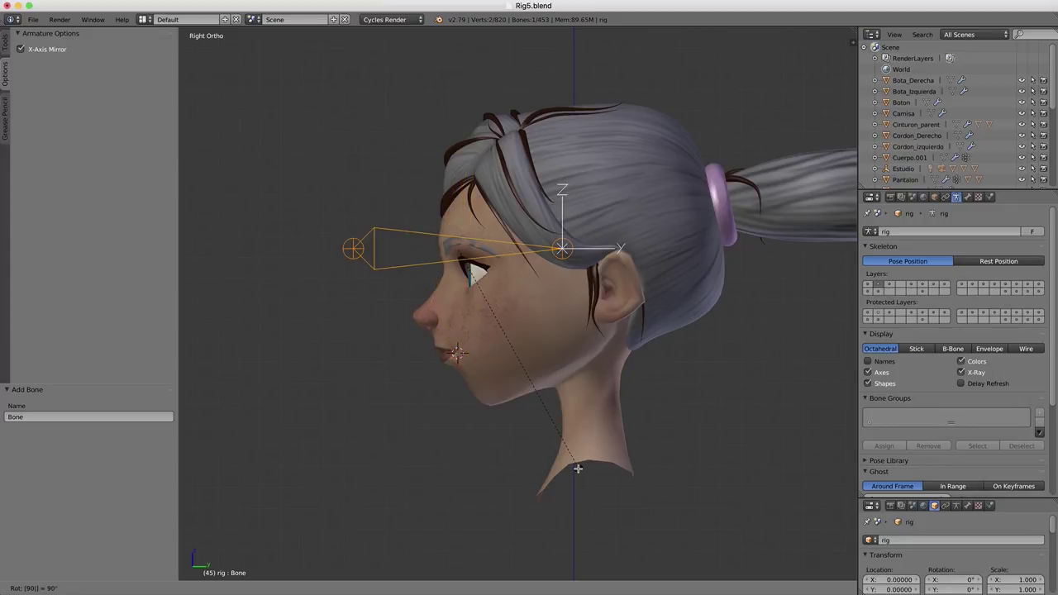
key(Return)
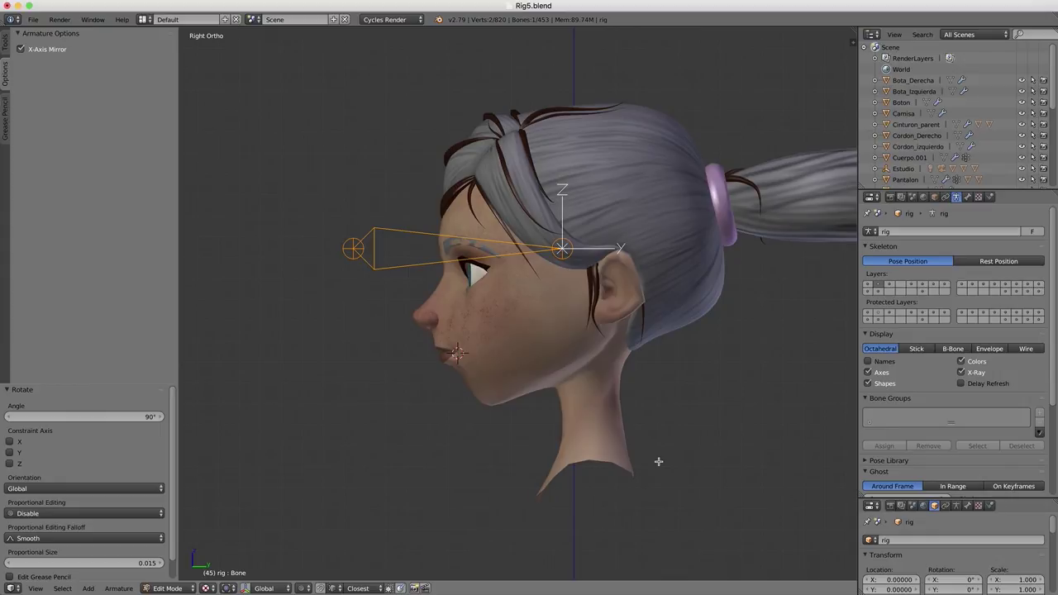
mouse_move(536, 430)
middle_down()
mouse_move(591, 446)
mouse_move(586, 529)
mouse_move(579, 451)
middle_up()
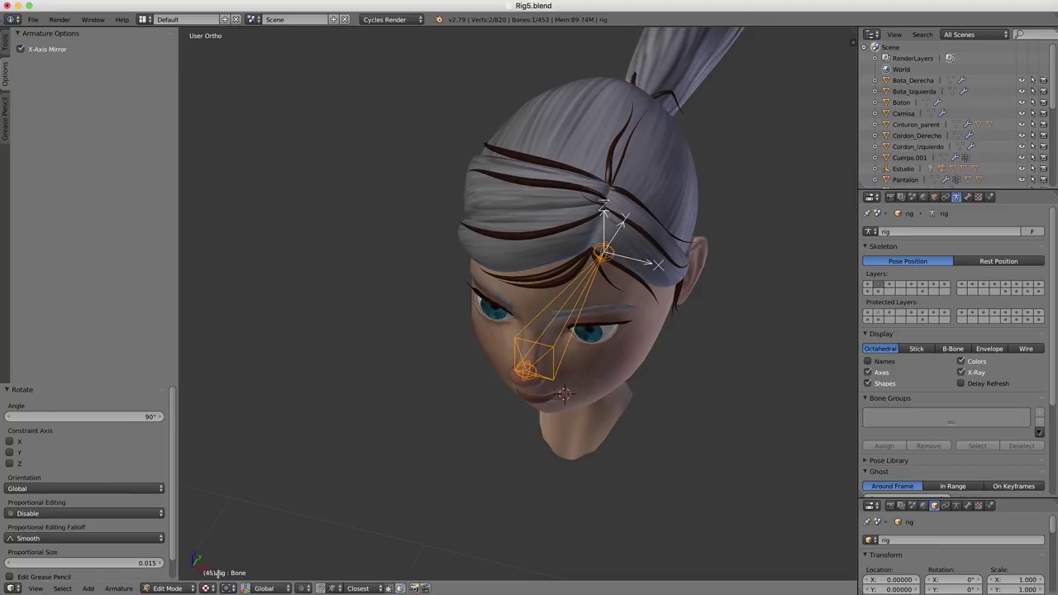
key(KP_3)
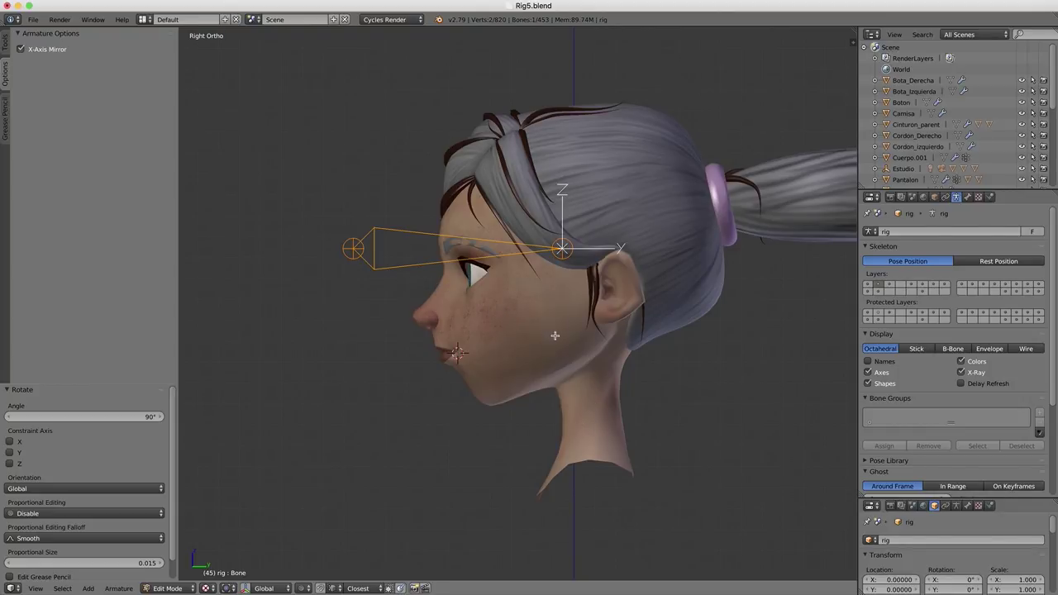
key(s)
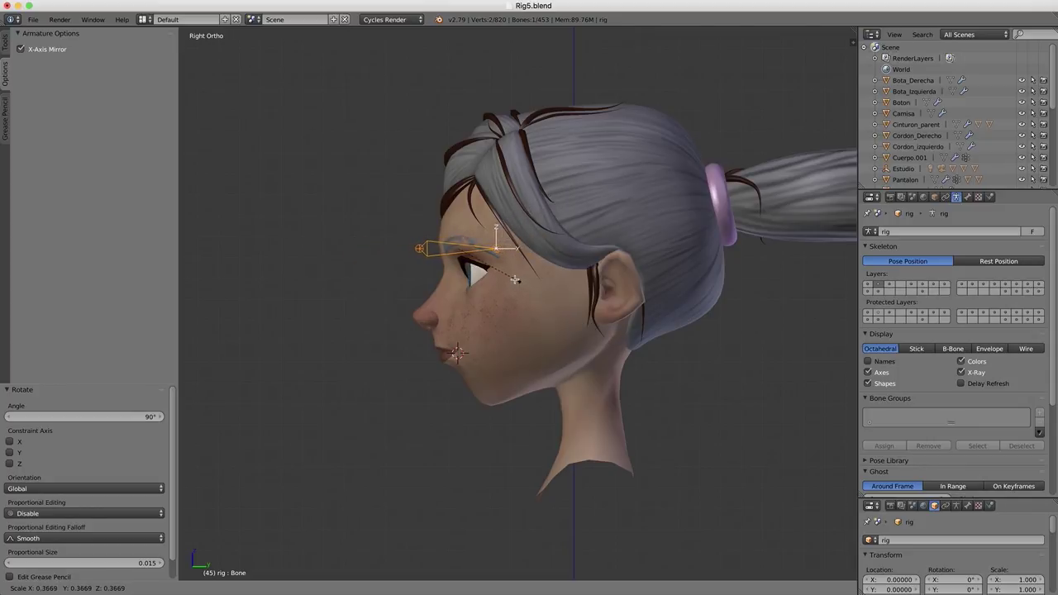
click(482, 265)
key(g)
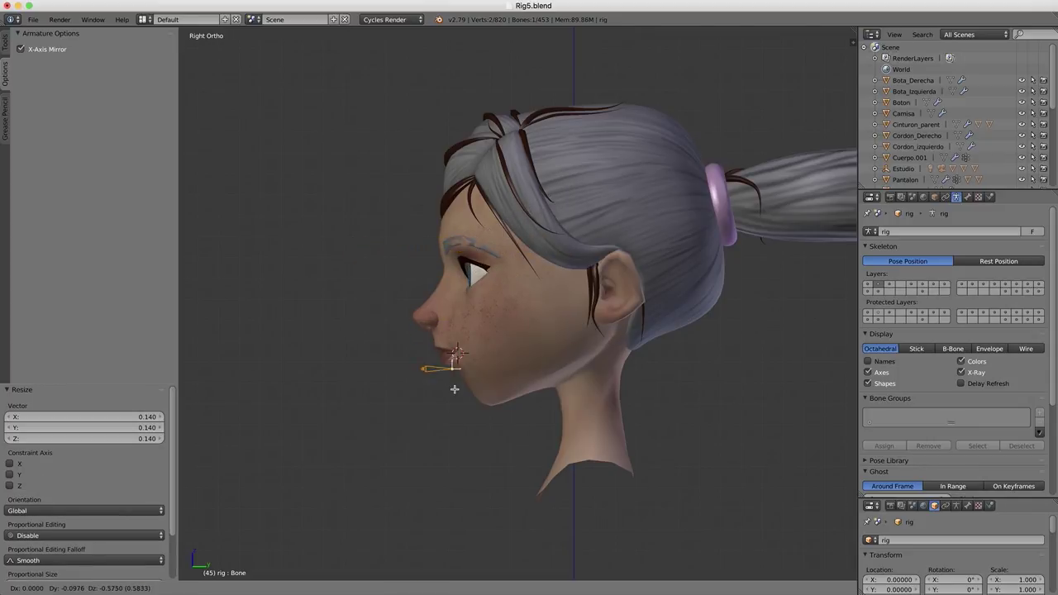
click(457, 390)
scroll(482, 394, up, 4)
shift+middle_drag(482, 393, 732, 315)
key(s)
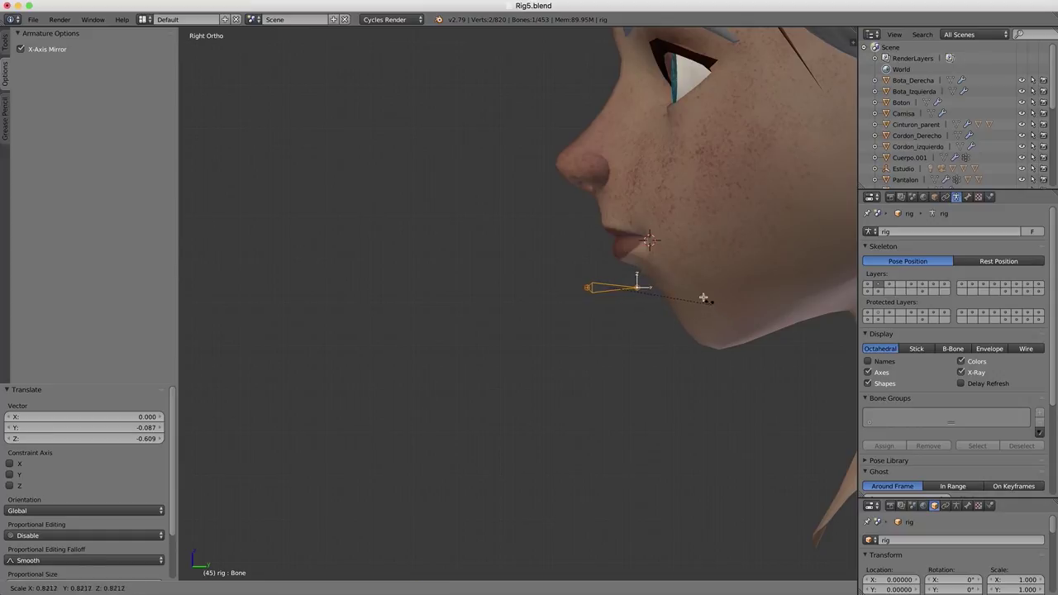
click(666, 285)
key(g)
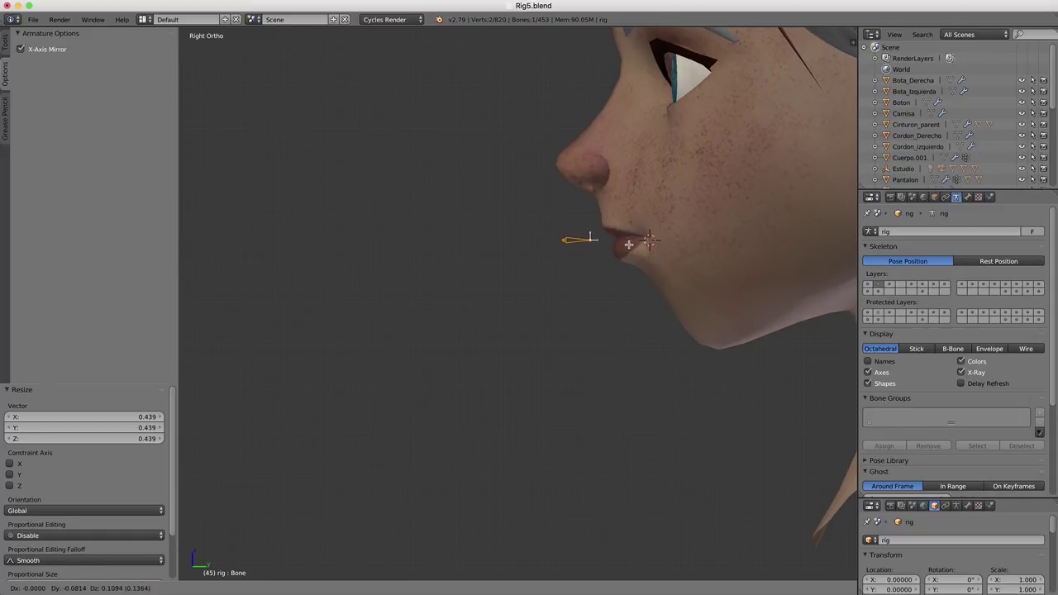
click(630, 243)
key(KP_1)
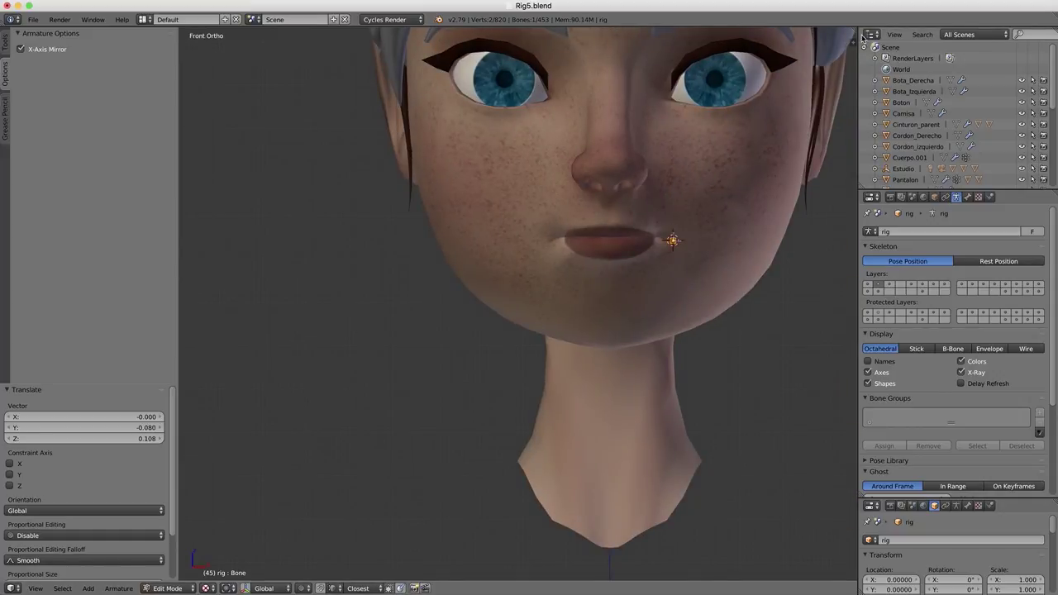
key(n)
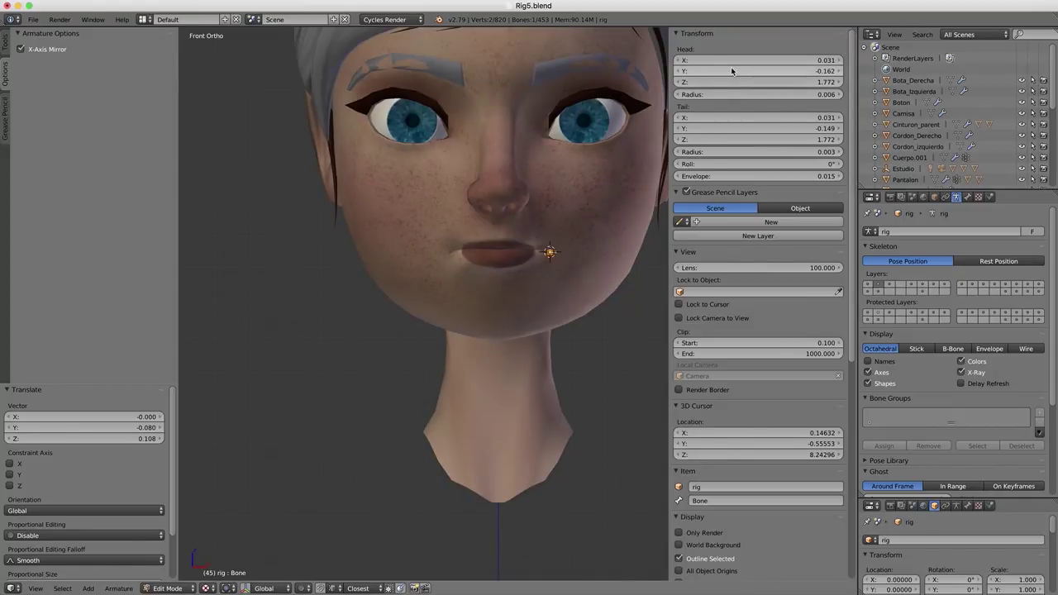
double_click(735, 61)
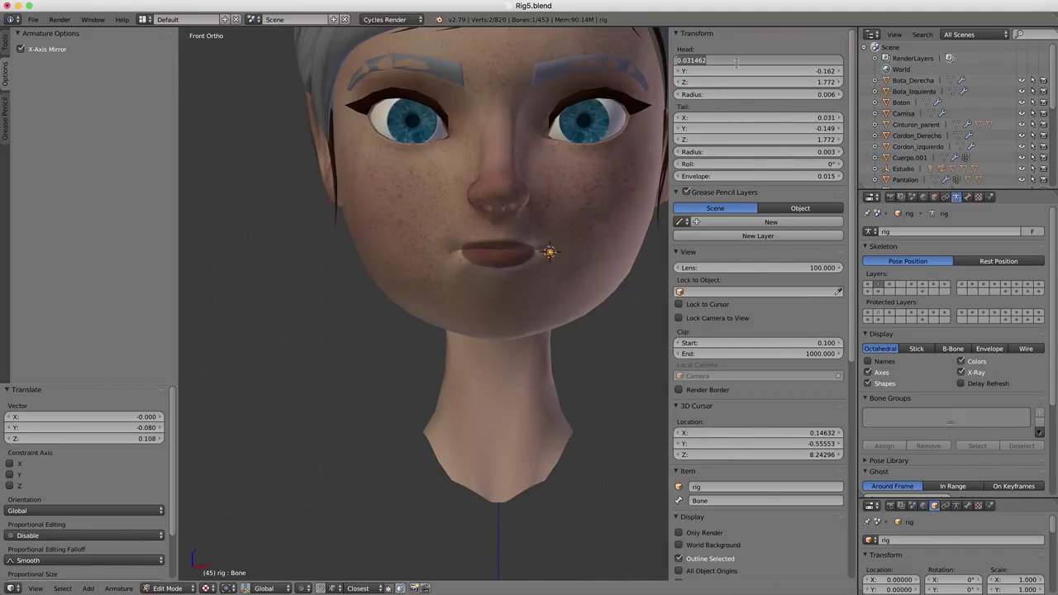
text(0)
key(Return)
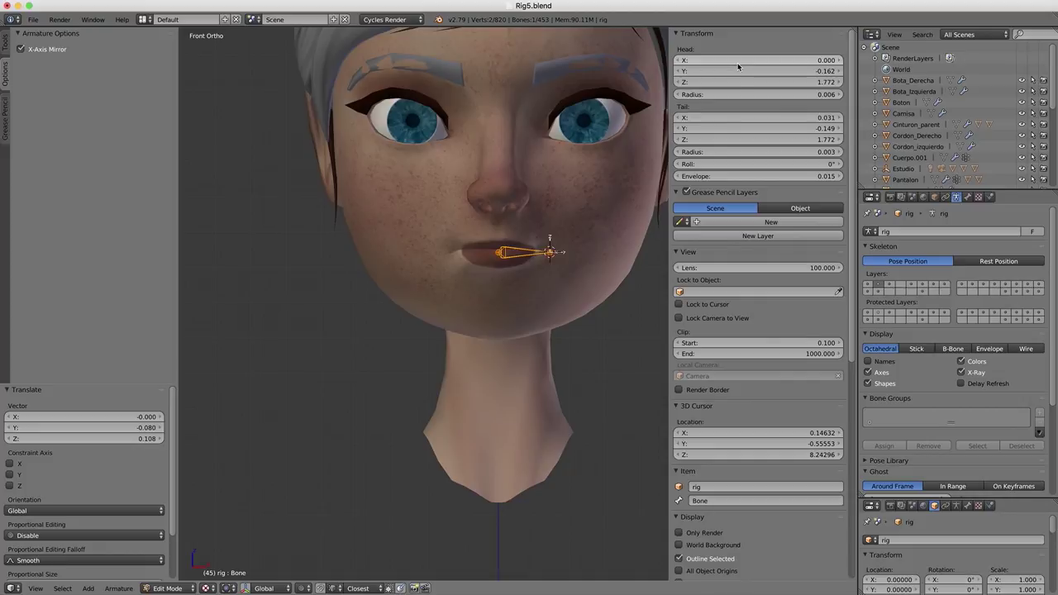
double_click(736, 119)
text(0)
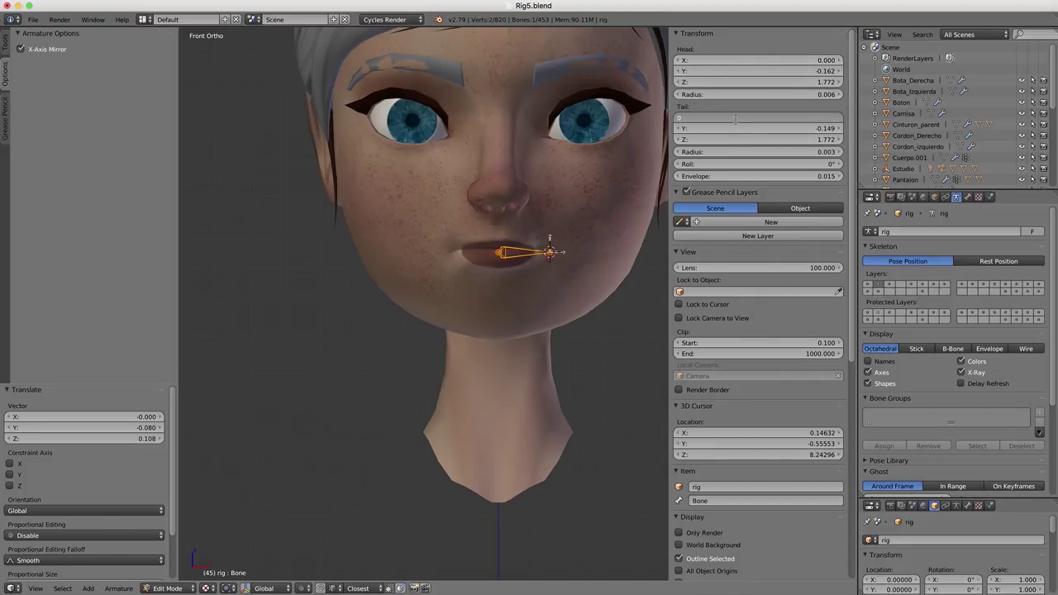
key(Return)
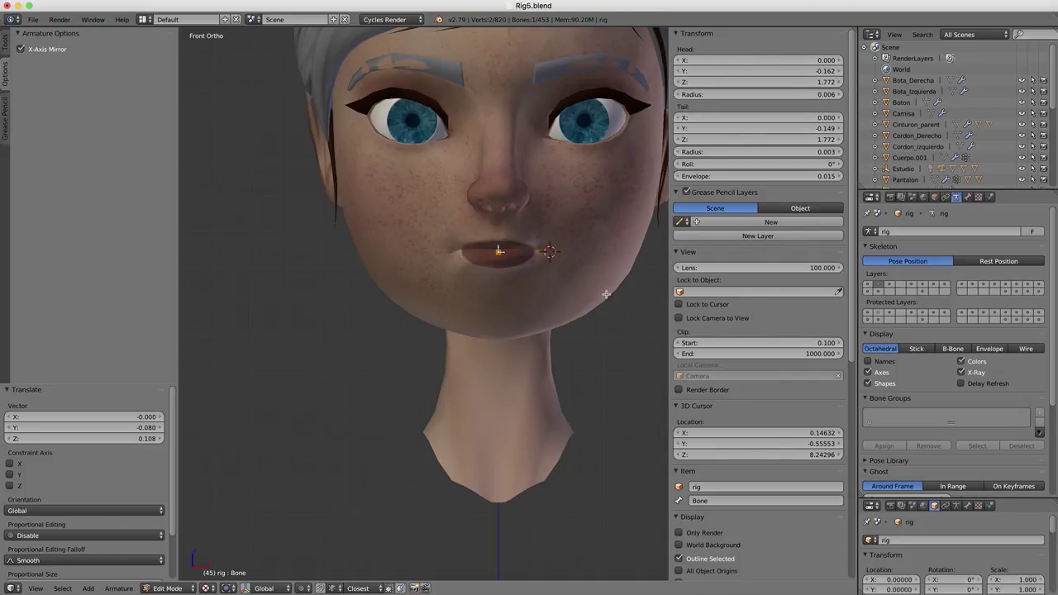
scroll(582, 304, up, 3)
key(g)
key(z)
click(594, 268)
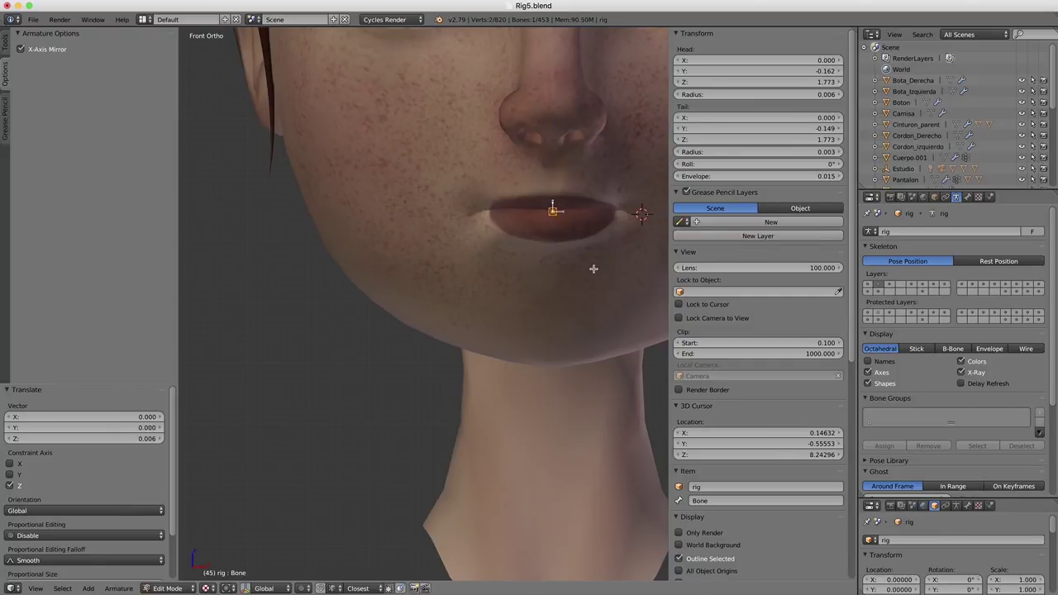
key(KP_3)
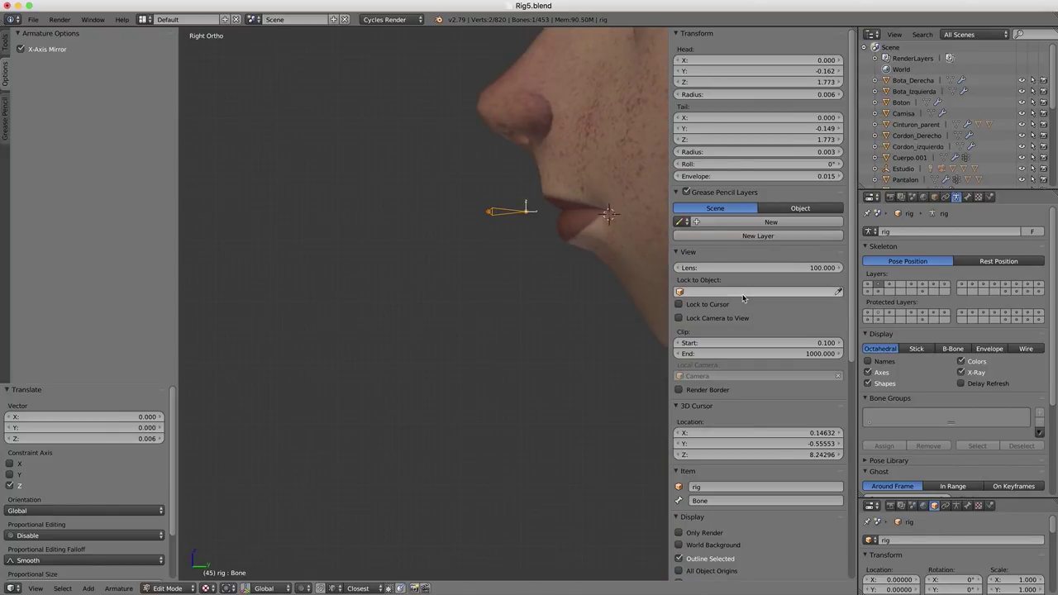
click(737, 292)
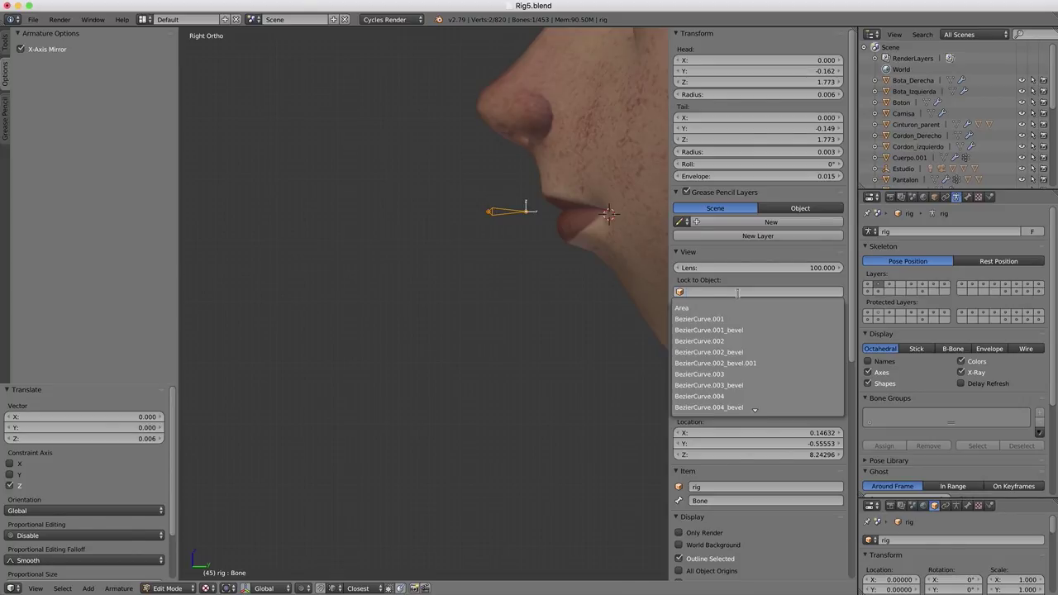
text(ri)
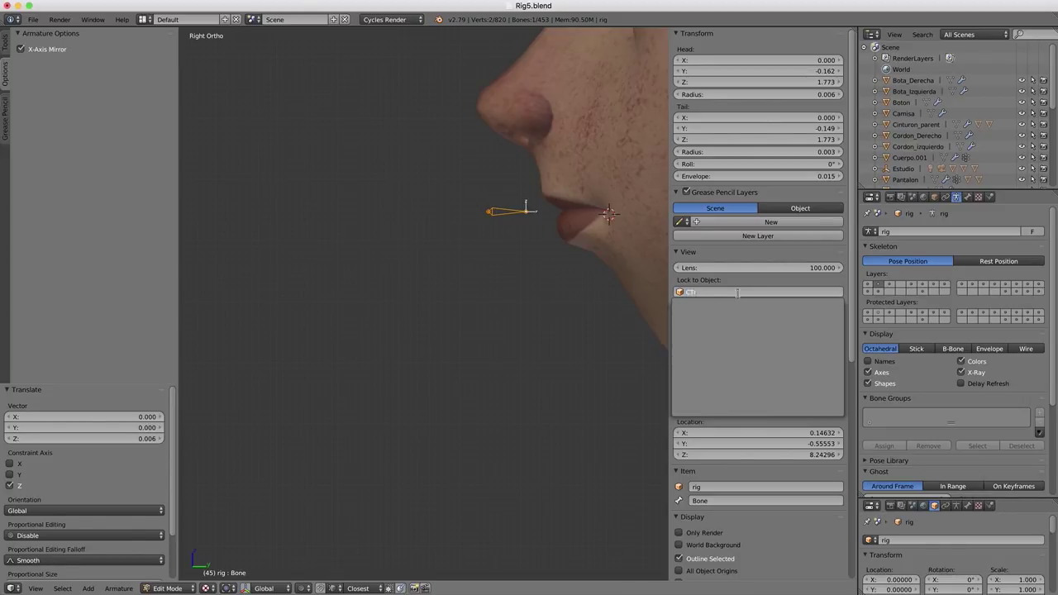
text(TR_Bo)
key(Escape)
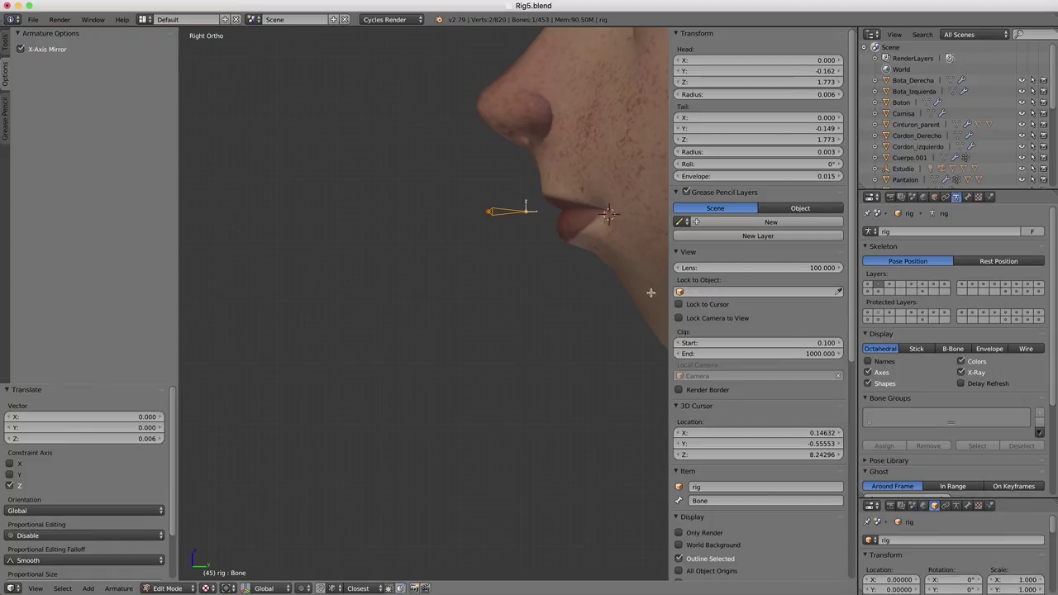
scroll(430, 278, down, 2)
scroll(422, 286, up, 2)
scroll(393, 274, up, 1)
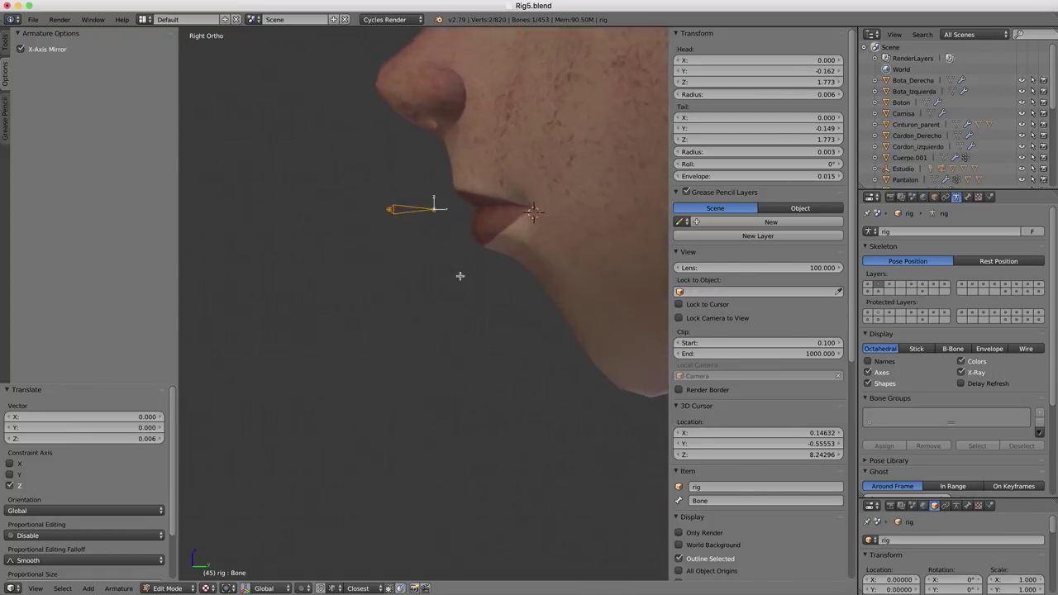
scroll(459, 277, up, 1)
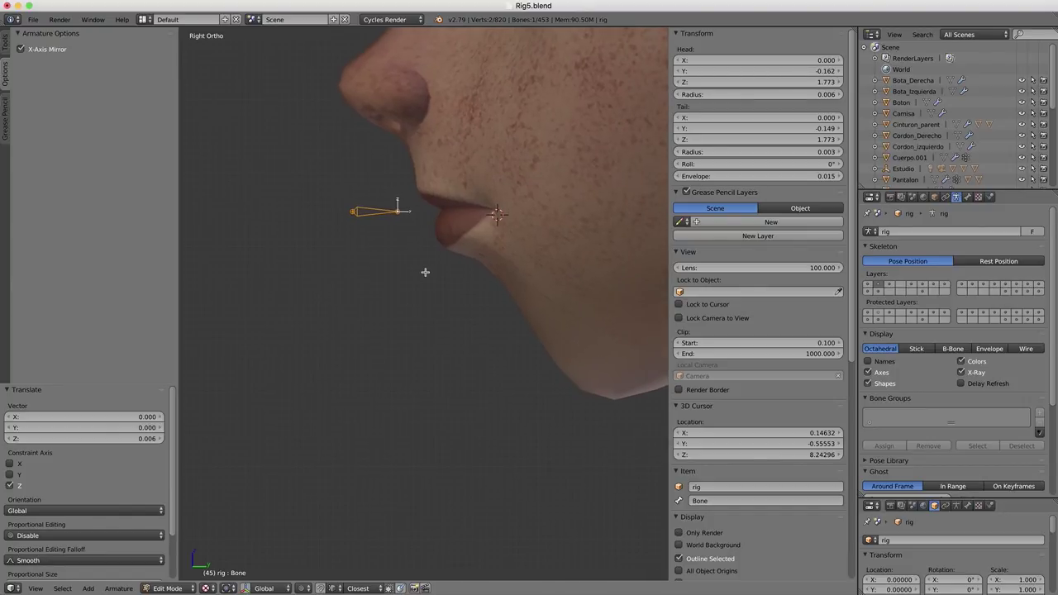
key(KP_1)
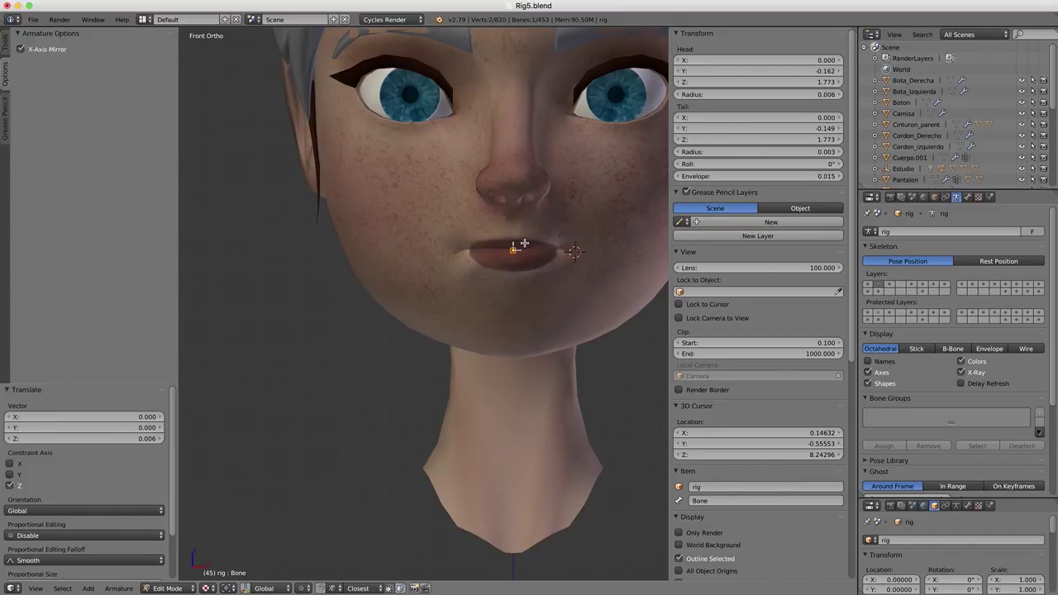
key(KP_3)
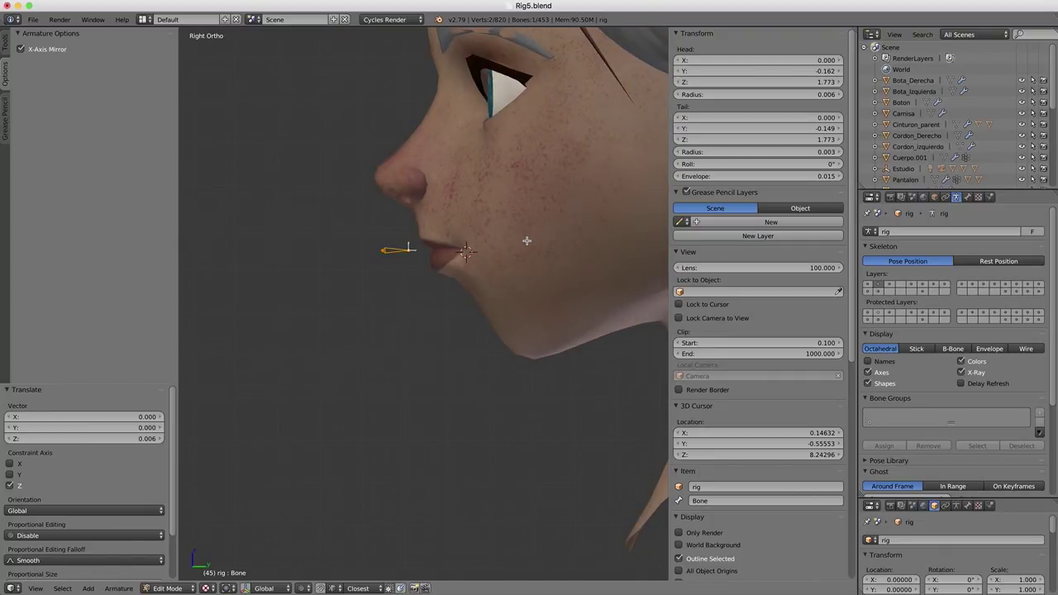
Step: Duplicate the lip bone down to the chin and name it CTR_Mandibula
scroll(527, 240, up, 2)
key(shift+d)
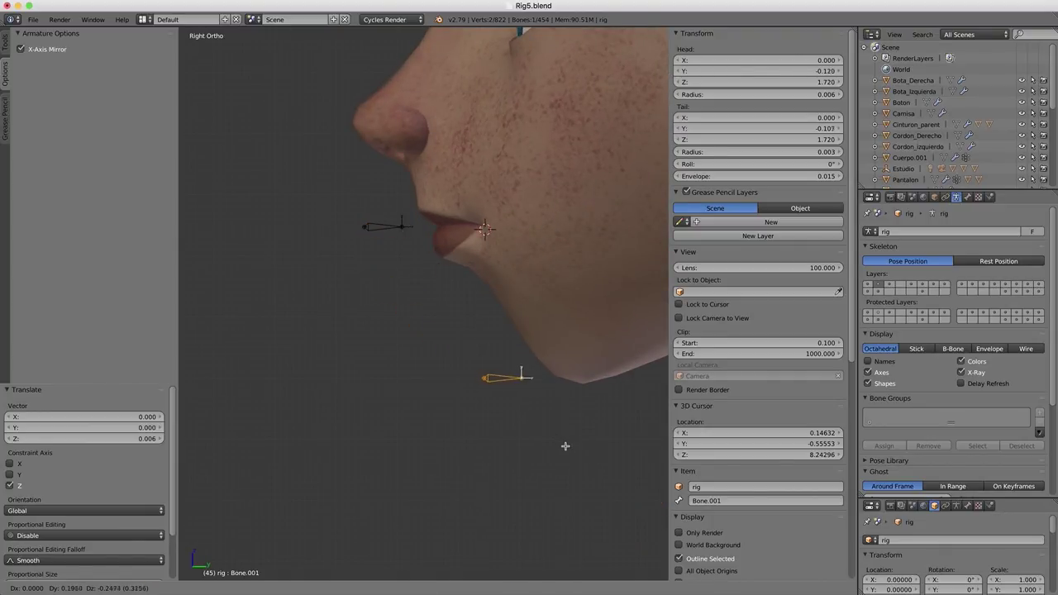
click(585, 457)
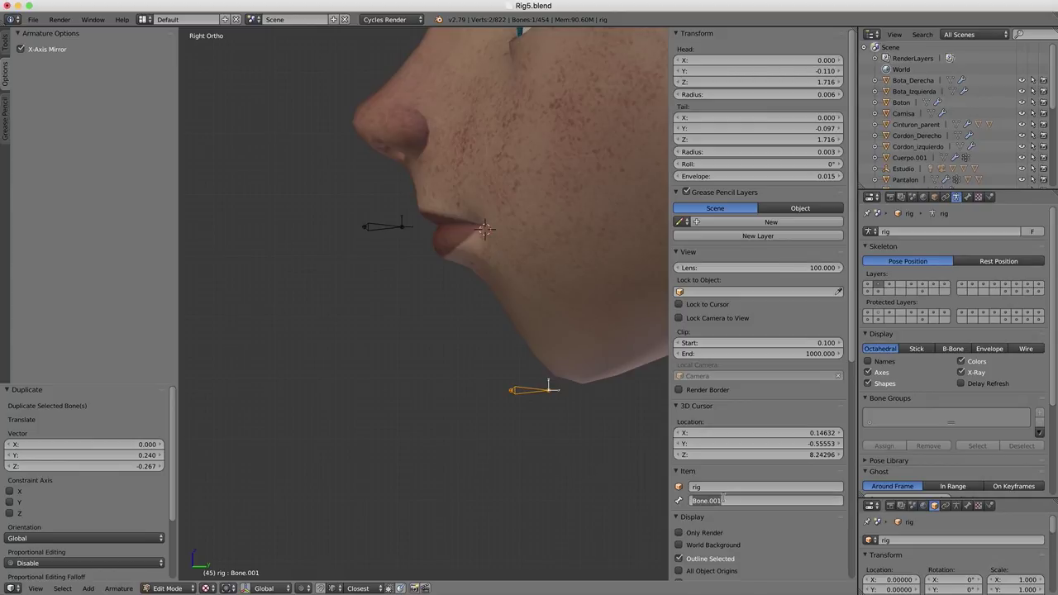
key(BackSpace)
key(Return)
Step: Rename the upper lip bone to CTR_Boca
right_click(376, 223)
click(713, 501)
text(CTR_B)
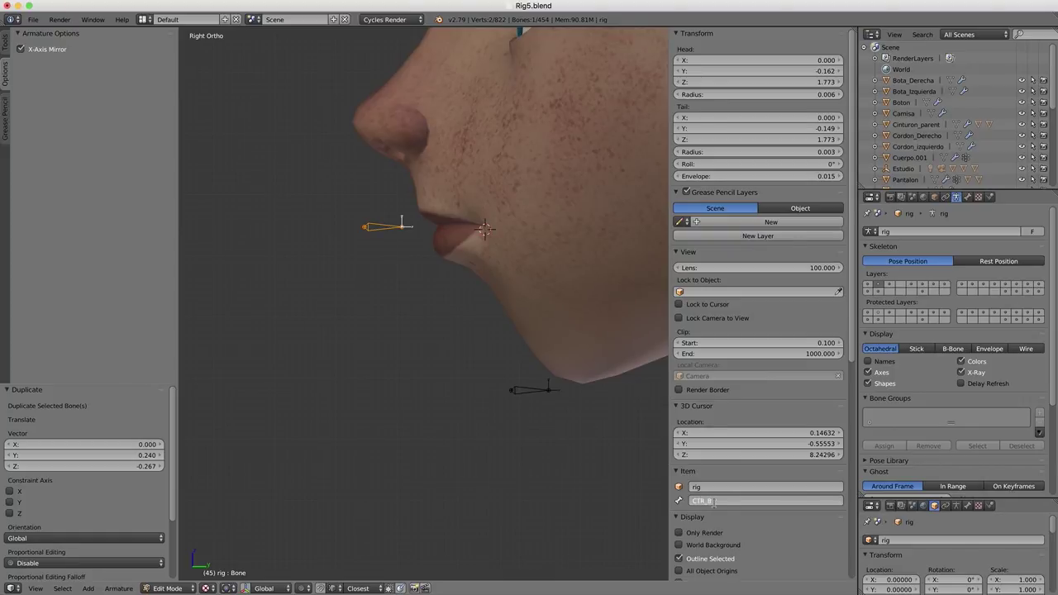
text(oca)
key(Return)
scroll(565, 390, down, 1)
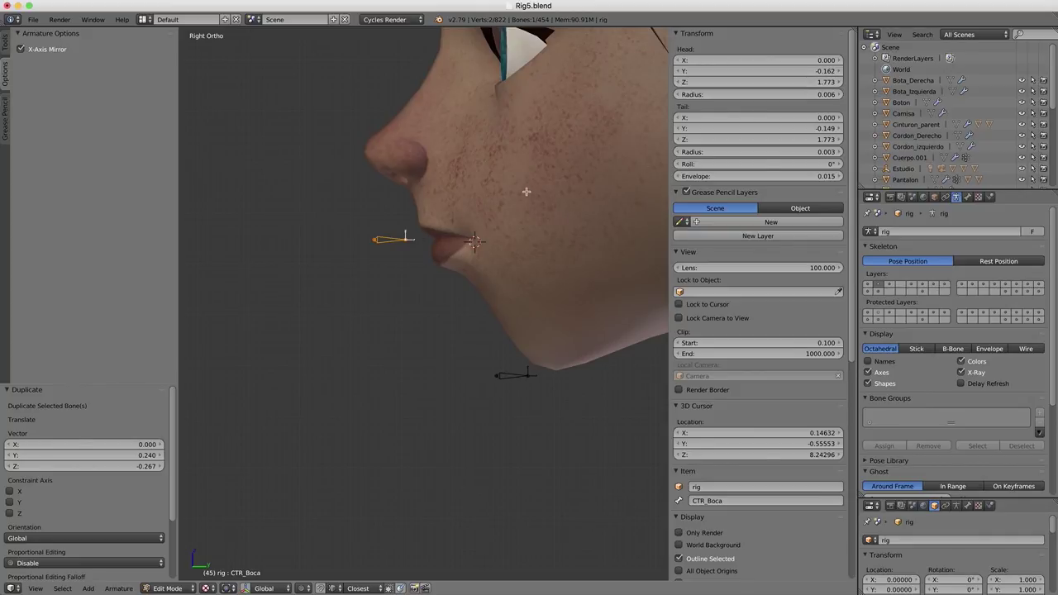
scroll(474, 207, up, 1)
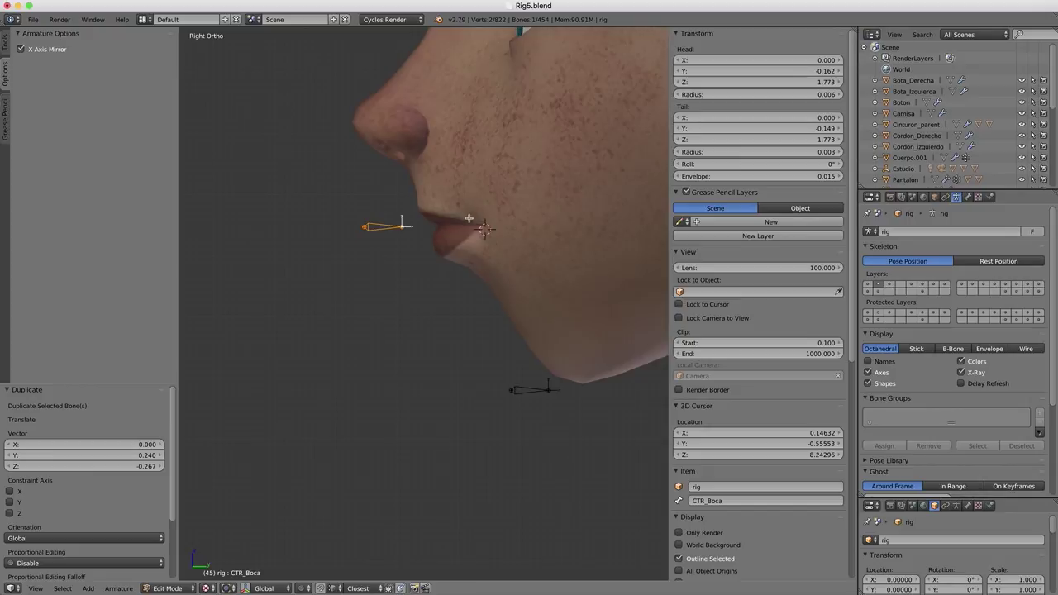
Step: In Pose Mode, lock CTR_Boca's Y location and test-rotate it, cancelling each rotation
shift+middle_drag(474, 214, 479, 278)
key(ctrl+Tab)
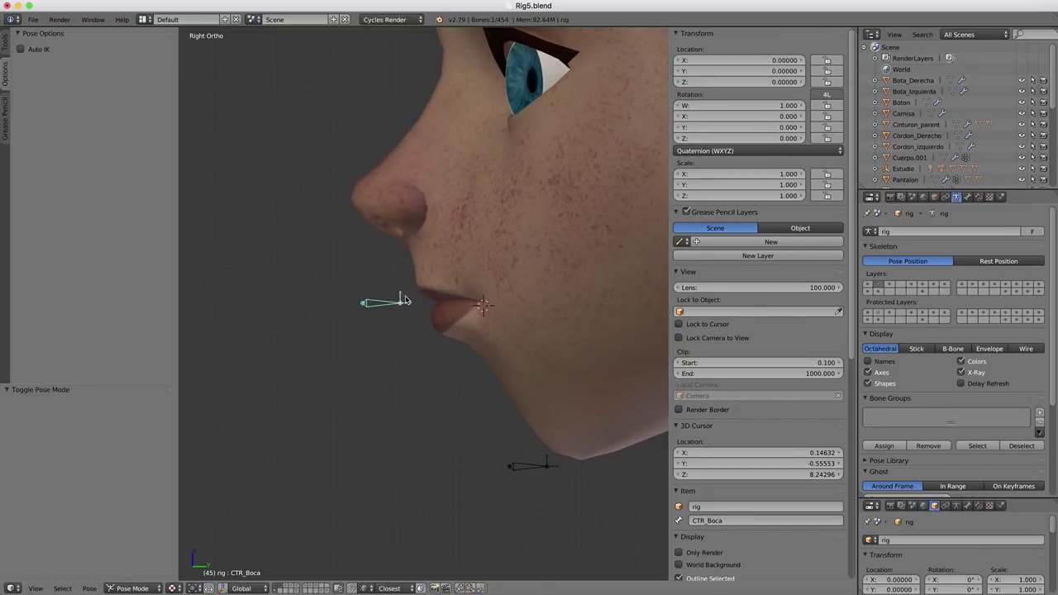
click(827, 71)
key(KP_1)
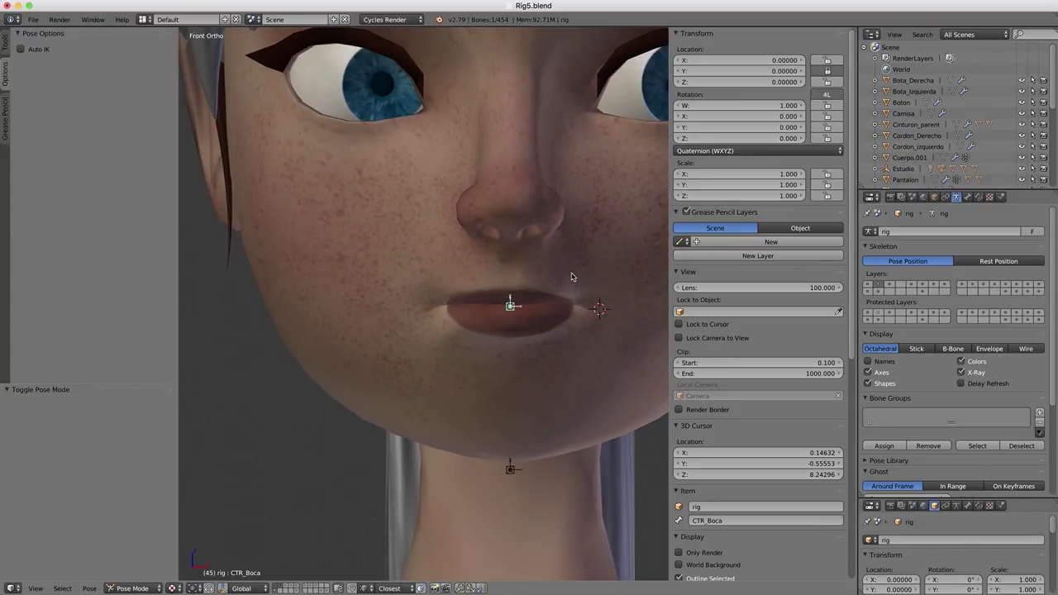
key(r)
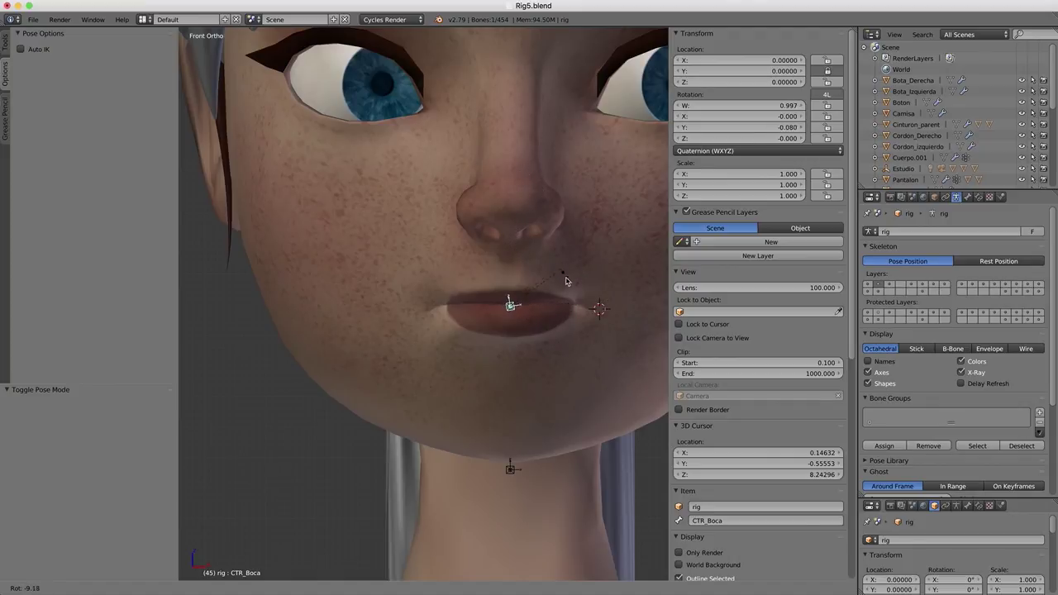
right_click(567, 279)
key(r)
right_click(582, 305)
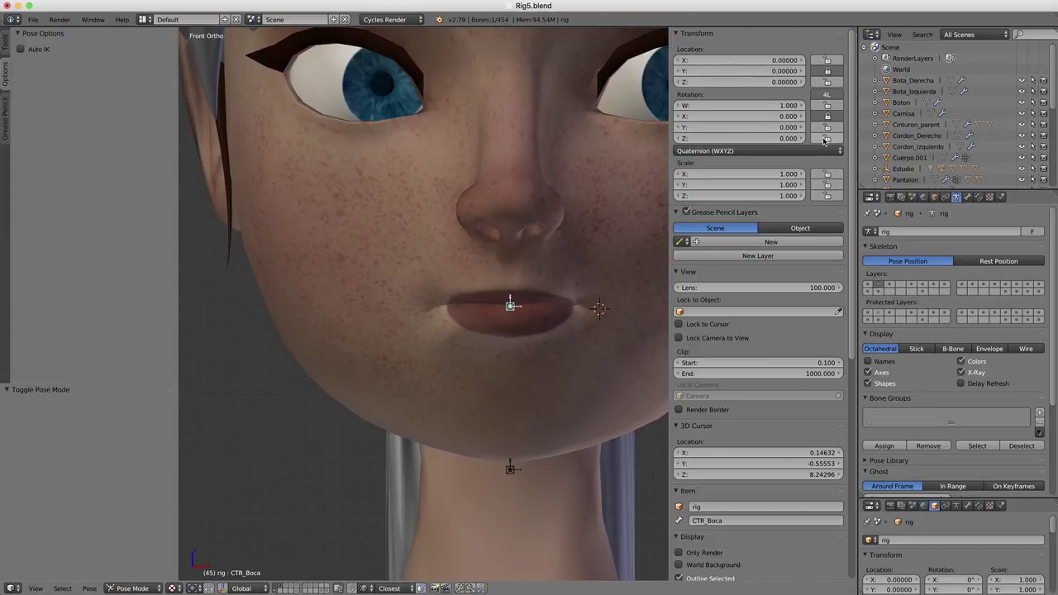
key(r)
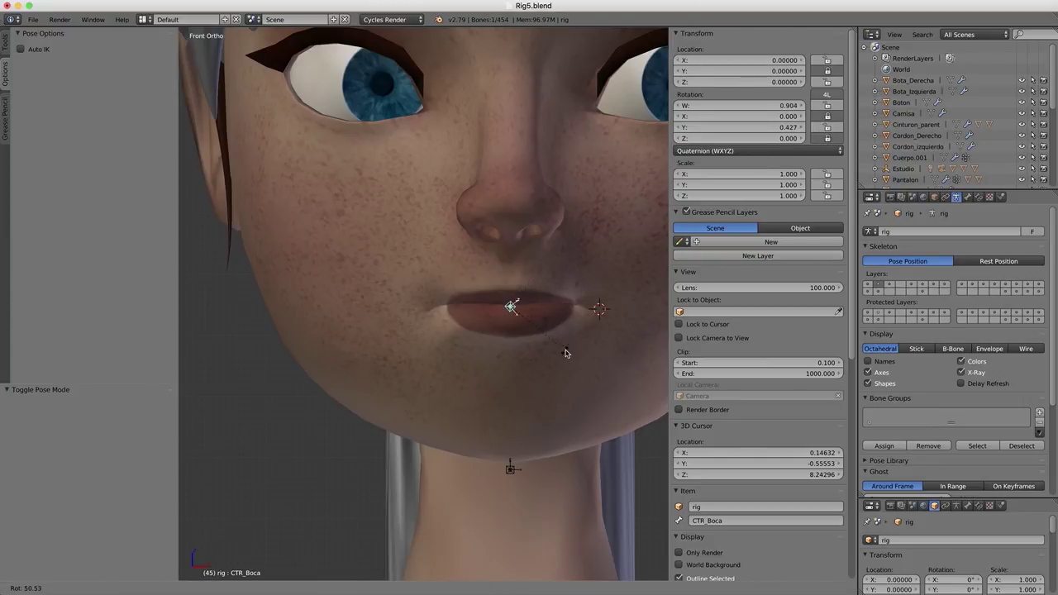
right_click(566, 353)
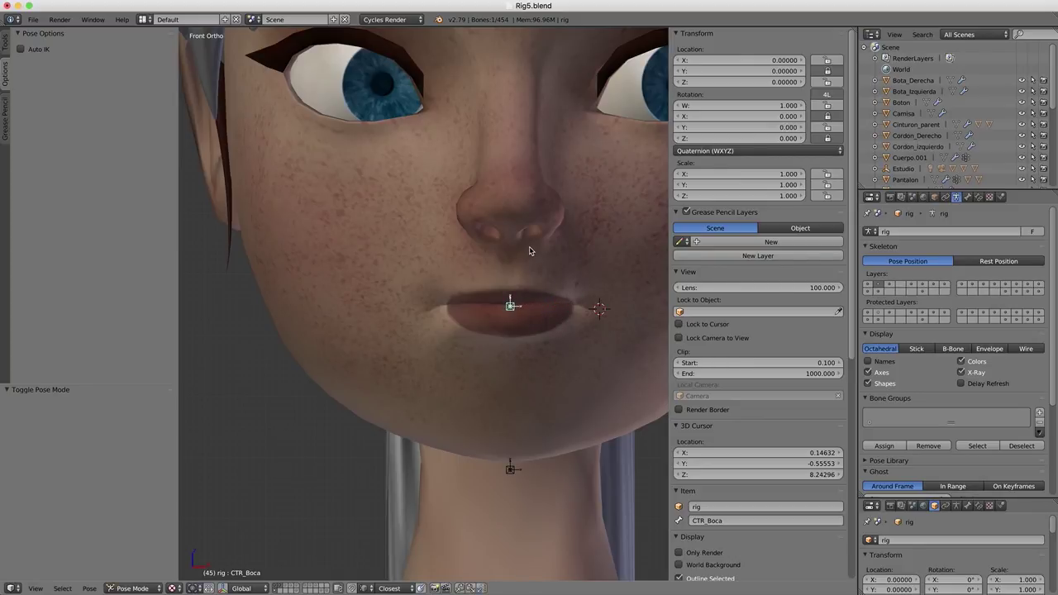
Step: Test-move CTR_Boca from the side view, cancel the moves, and return to Edit Mode
key(KP_3)
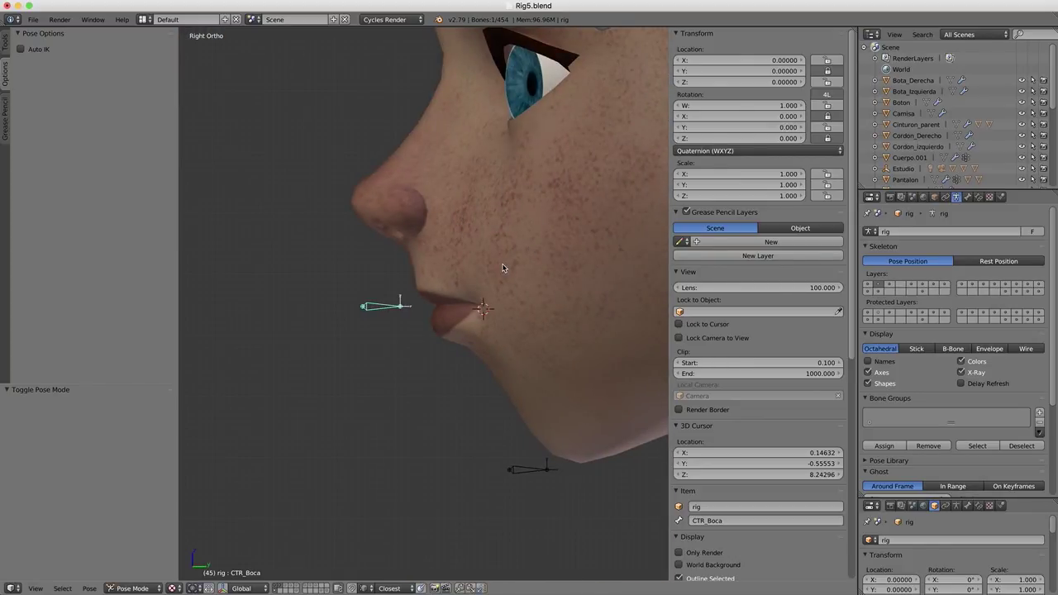
key(g)
right_click(485, 283)
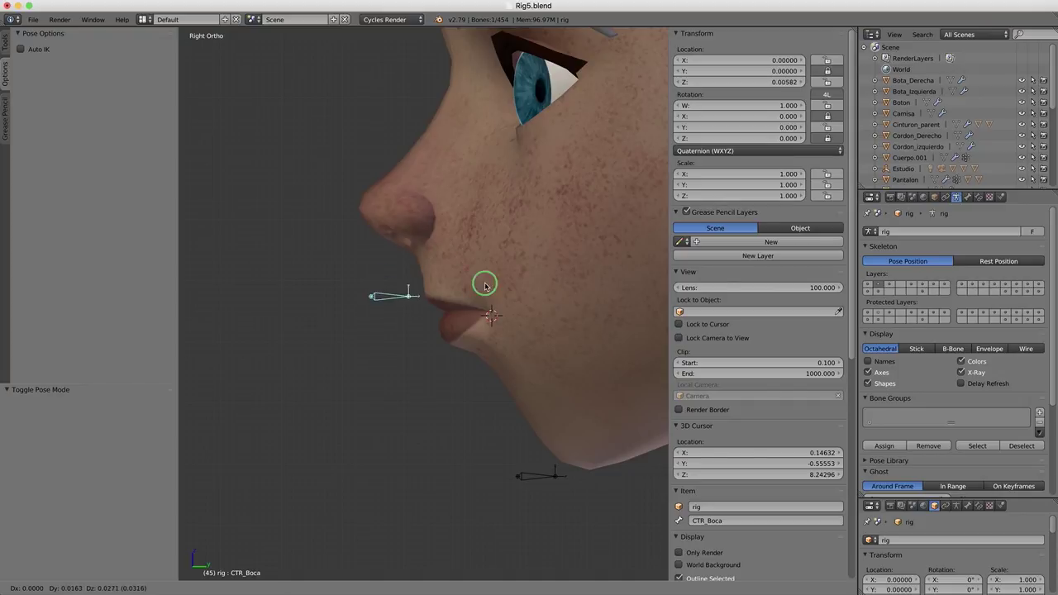
key(g)
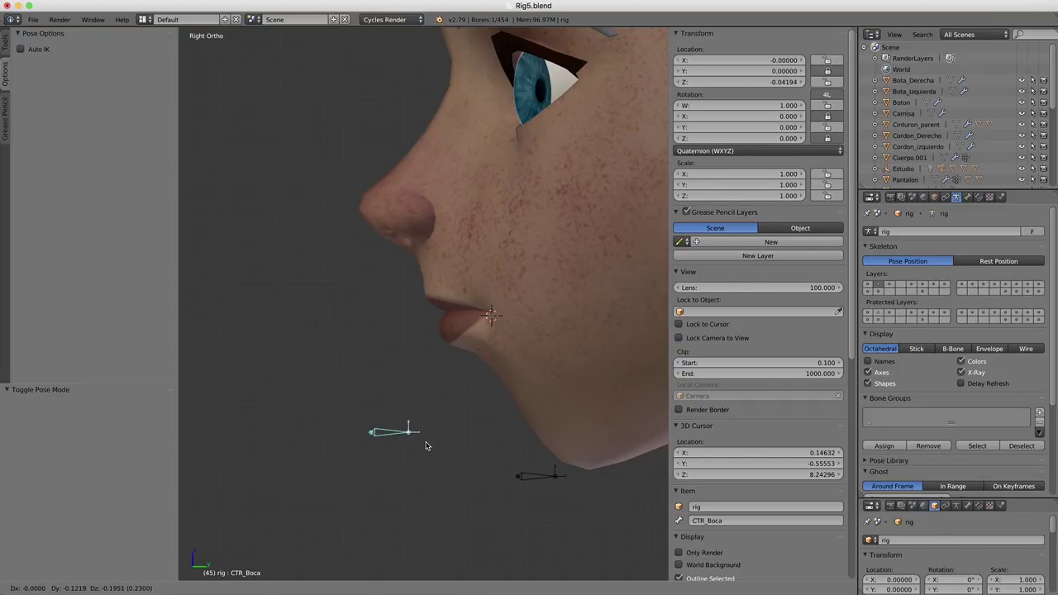
right_click(433, 438)
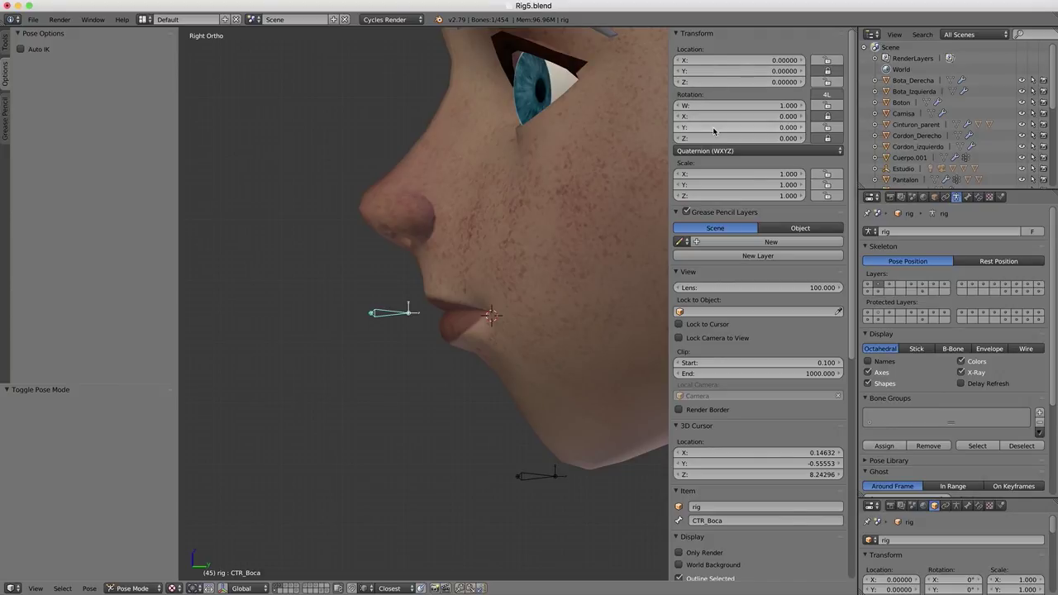
scroll(496, 255, up, 3)
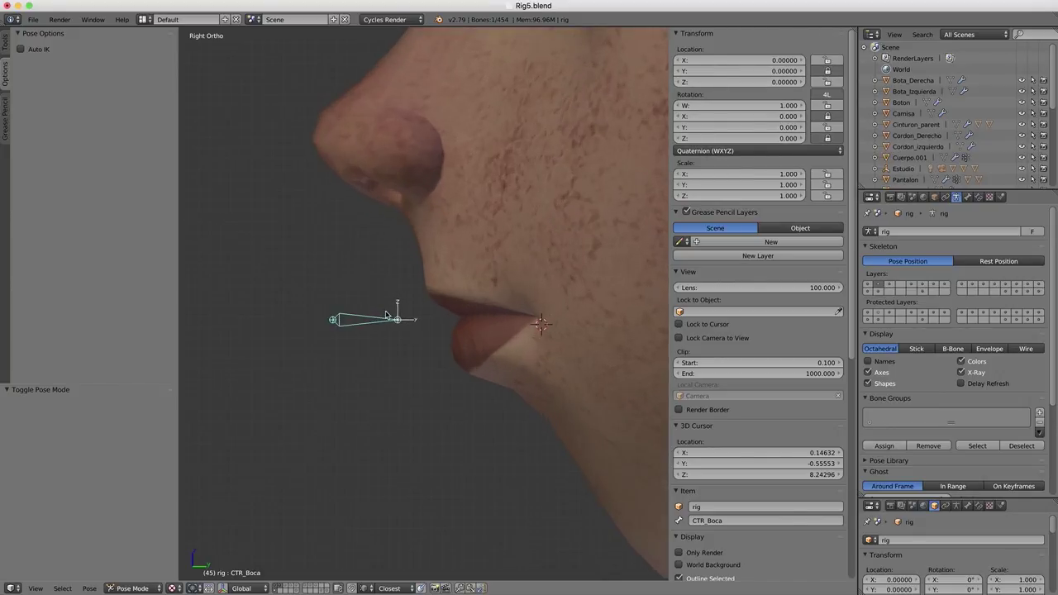
scroll(510, 323, up, 2)
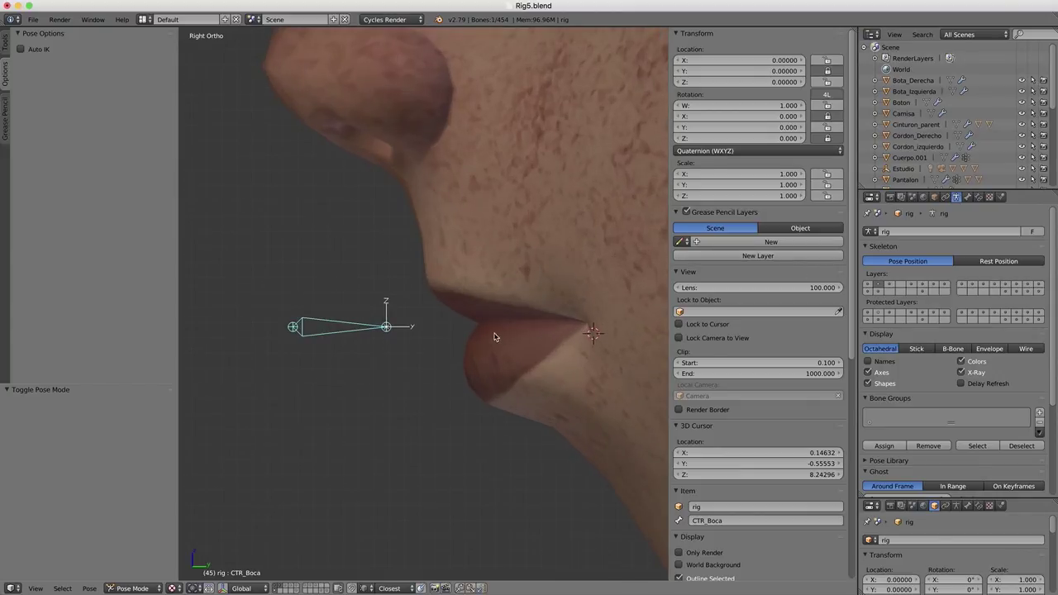
scroll(405, 343, up, 2)
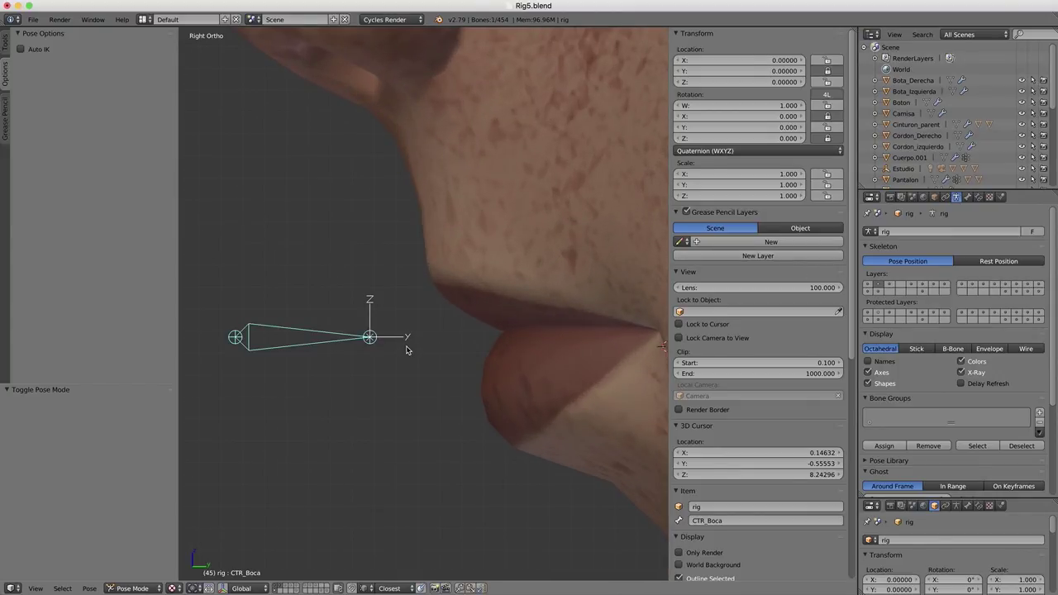
key(Tab)
Step: Nudge the CTR_Boca bone slightly upward along Z to Z 1.774
key(g)
key(z)
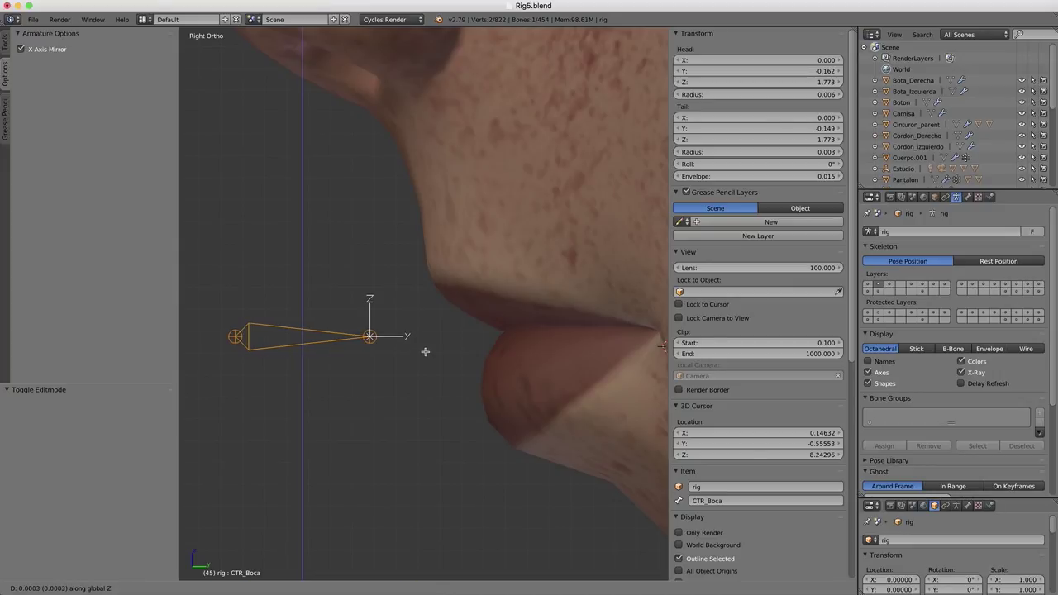
click(426, 311)
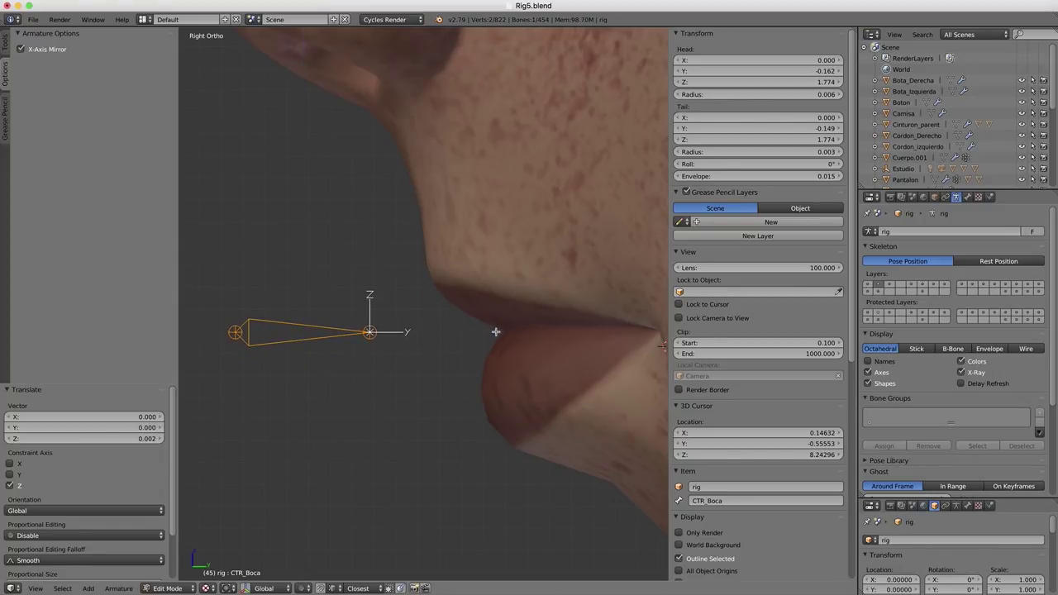
scroll(511, 335, down, 4)
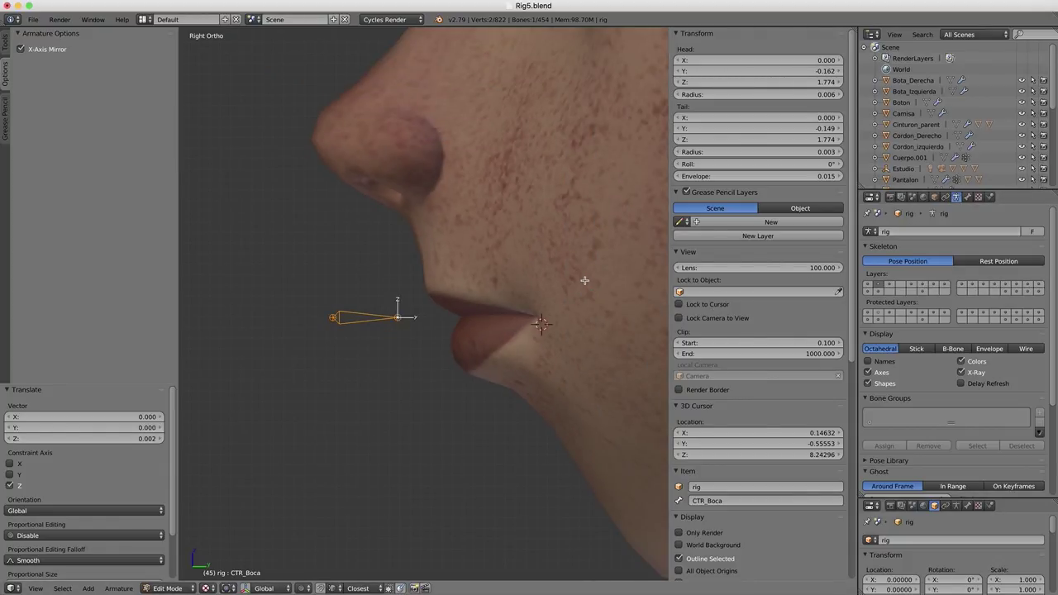
key(Tab)
key(Tab)
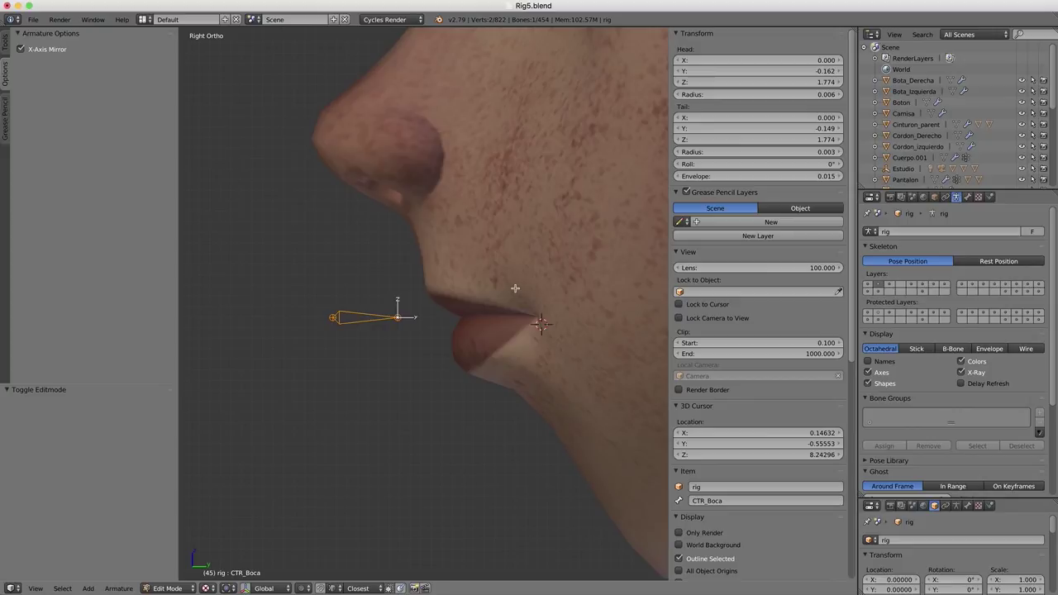
Step: Set the Cuerpo mesh's Boca_Arriba shape key to 1.0, then edit the rig's bones again
key(ctrl+Tab)
right_click(513, 290)
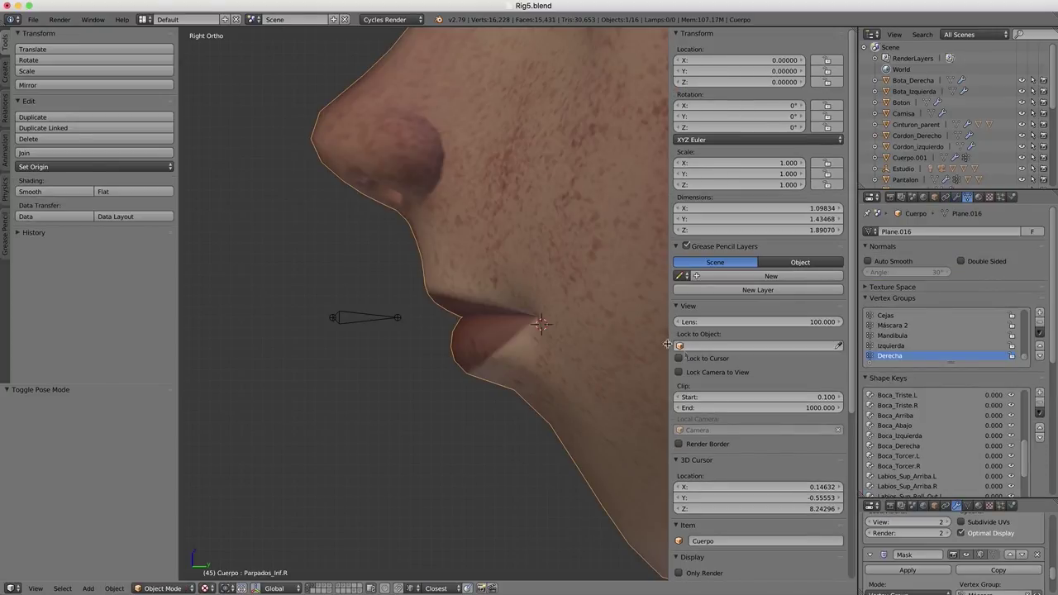
scroll(903, 442, up, 1)
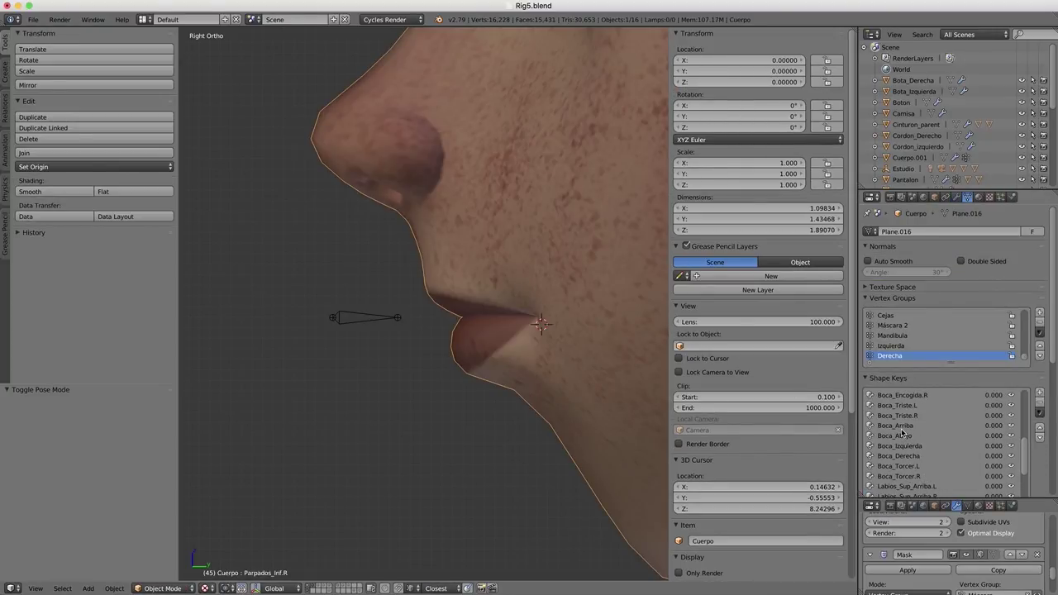
click(902, 426)
drag(991, 427, 470, 287)
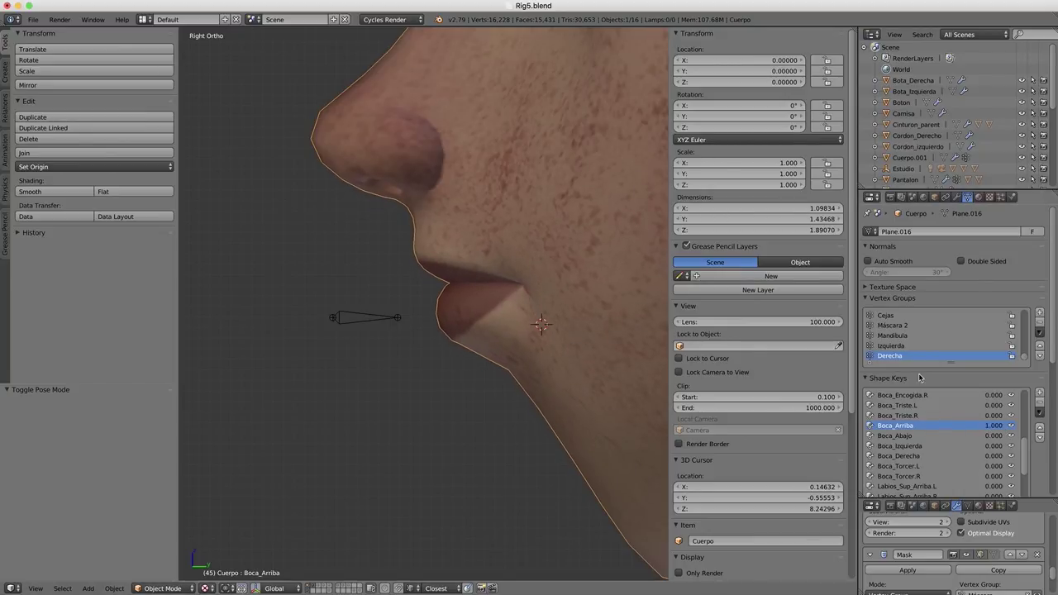
right_click(363, 323)
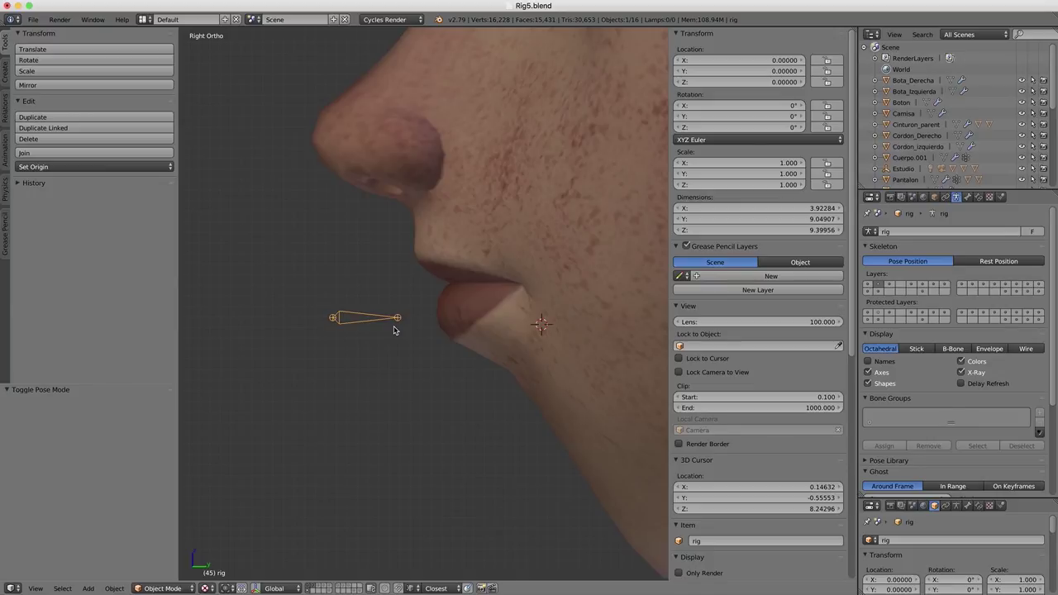
key(Tab)
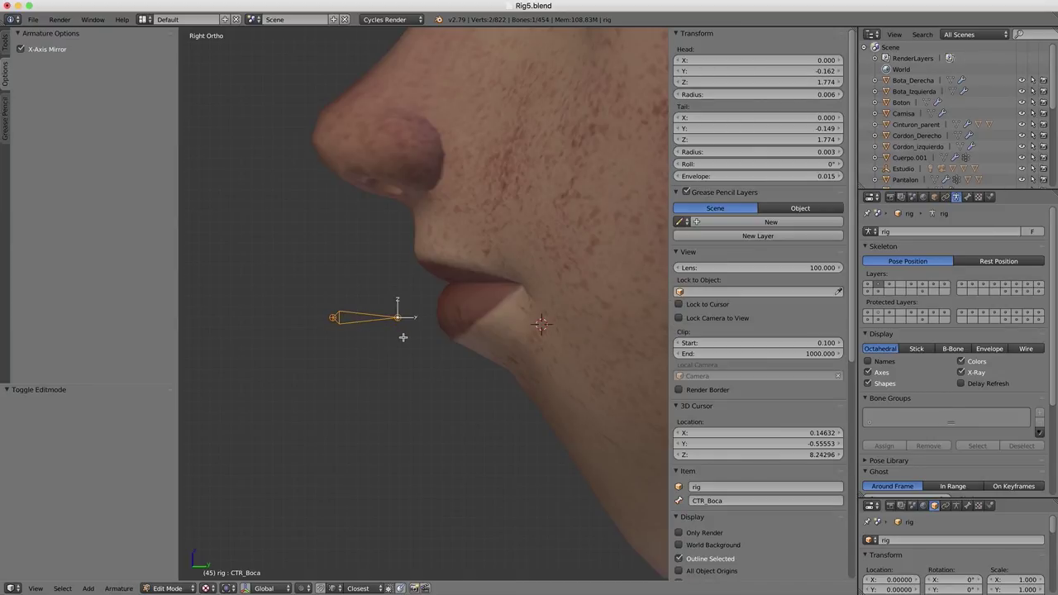
Step: Try raising CTR_Boca along Z, cancelling once and then confirming a raised position
key(g)
key(z)
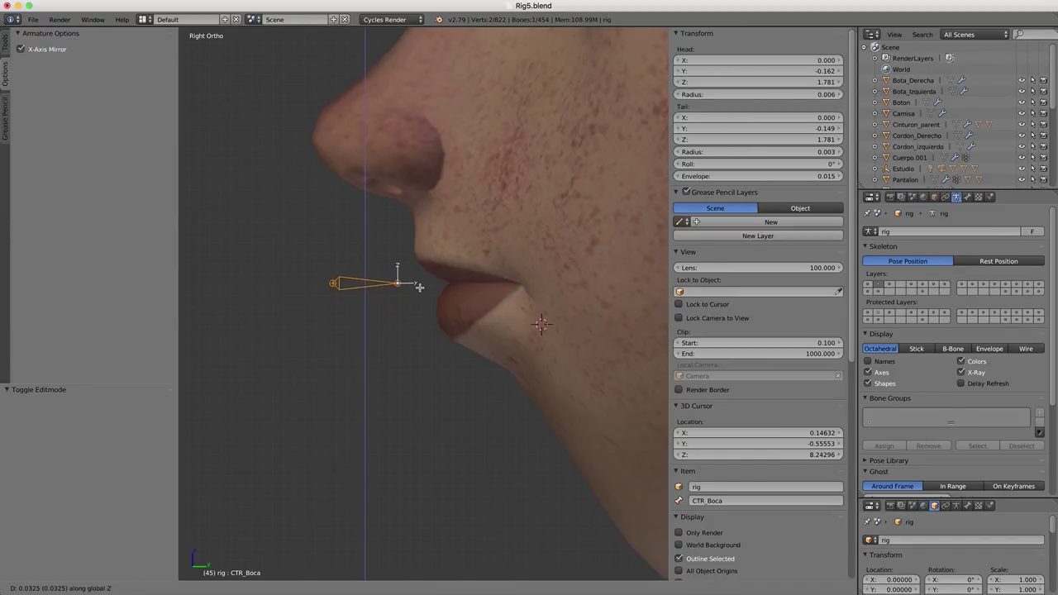
right_click(420, 287)
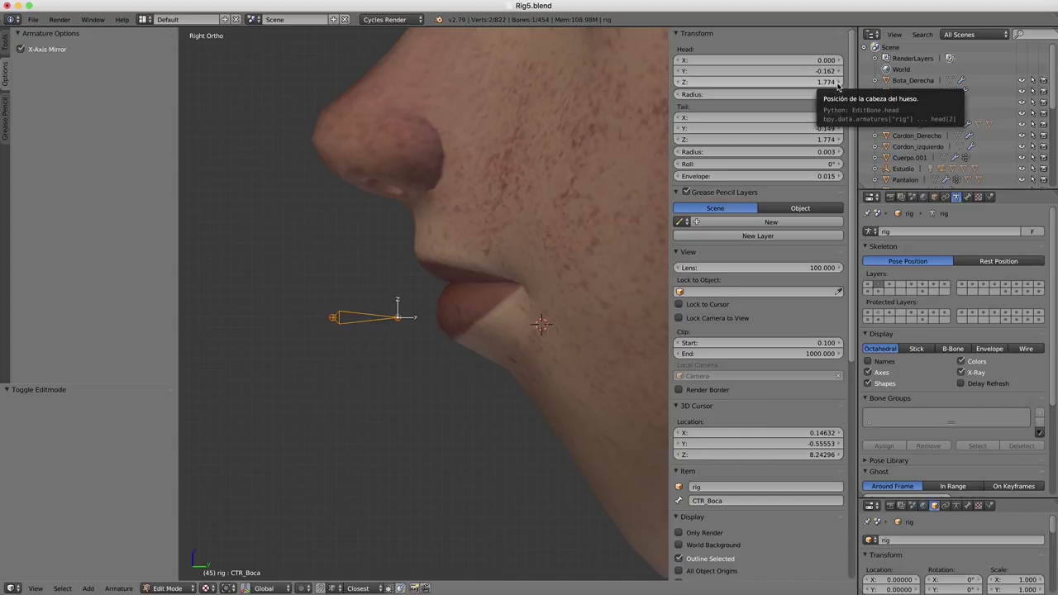
key(g)
key(z)
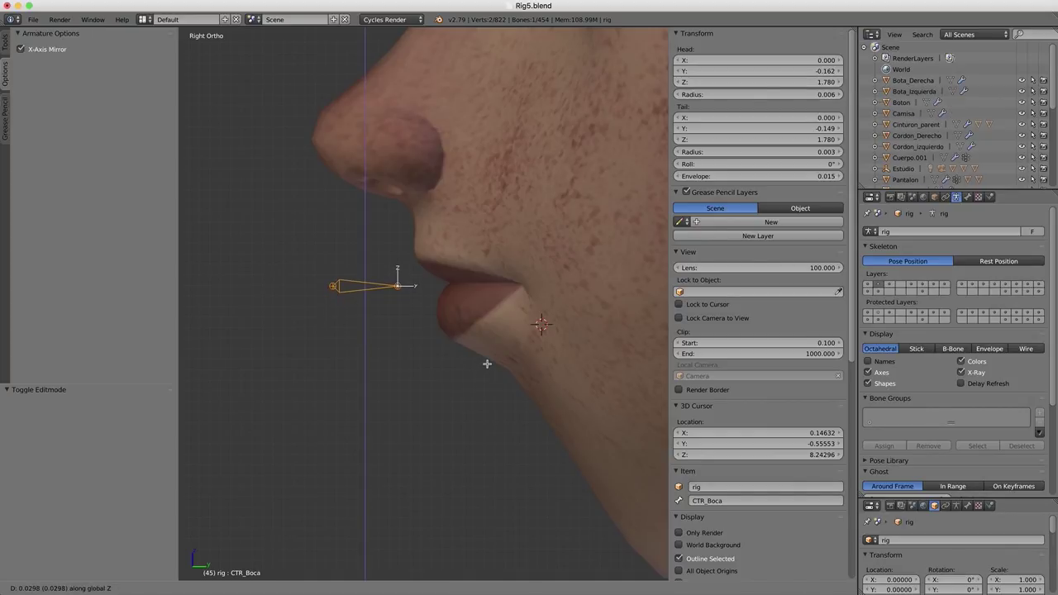
click(487, 363)
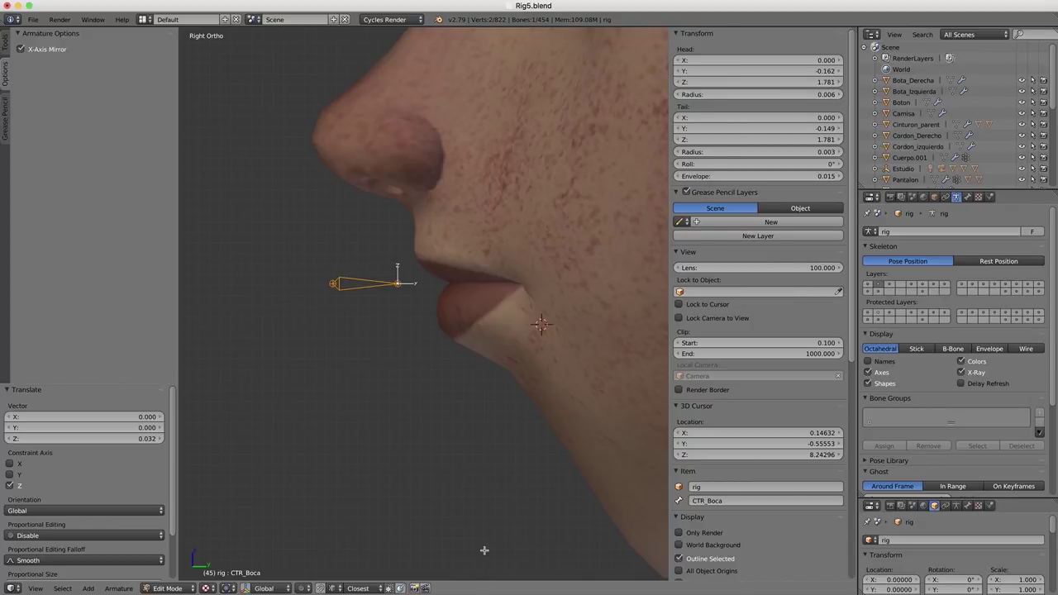
Step: Undo the raise so CTR_Boca keeps its original Z 1.774 height, and leave Edit Mode
key(g)
key(z)
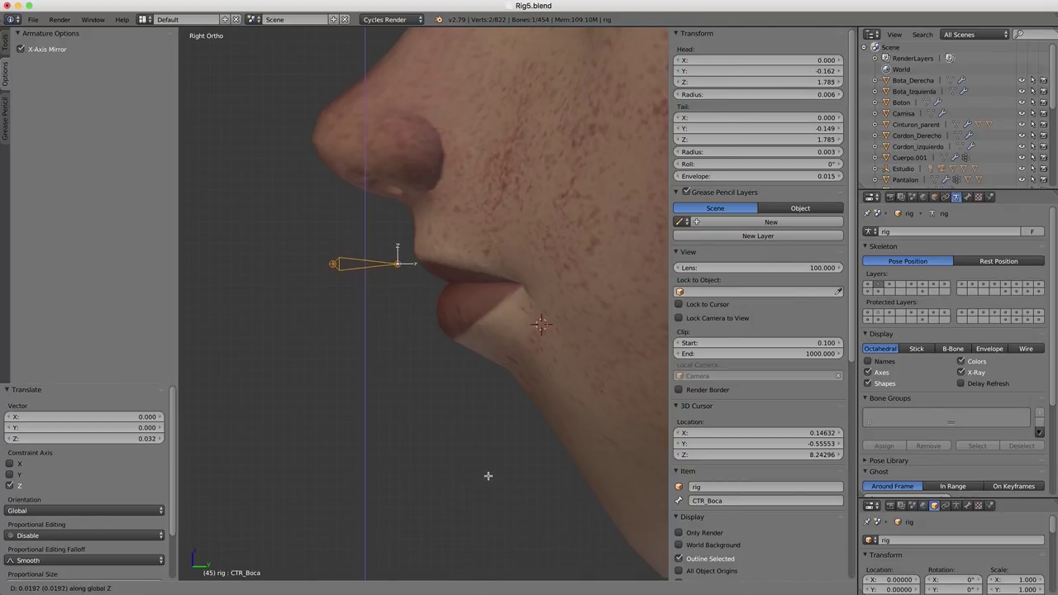
right_click(487, 475)
key(g)
key(z)
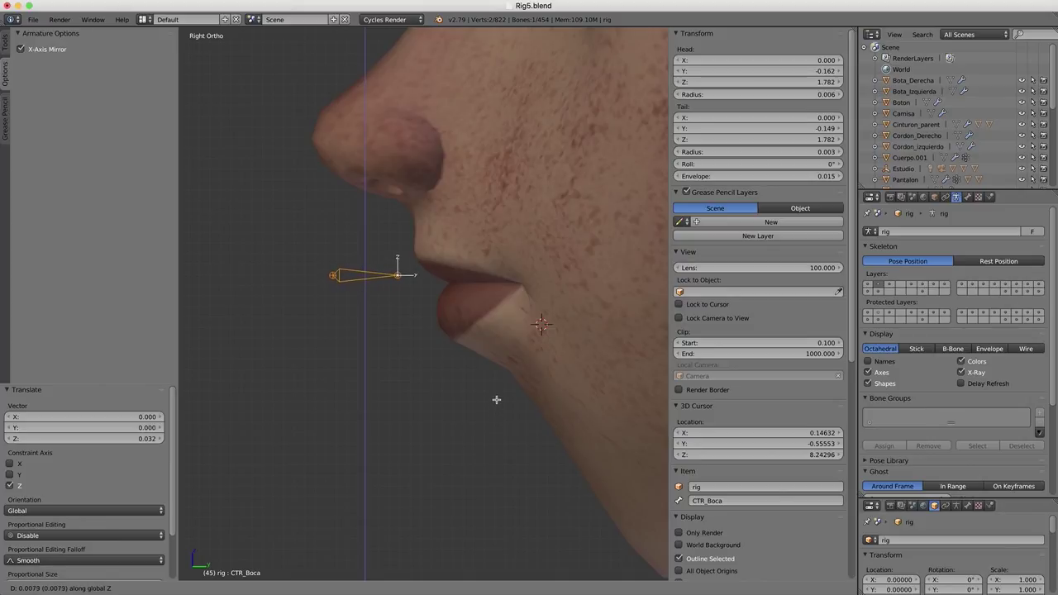
click(500, 343)
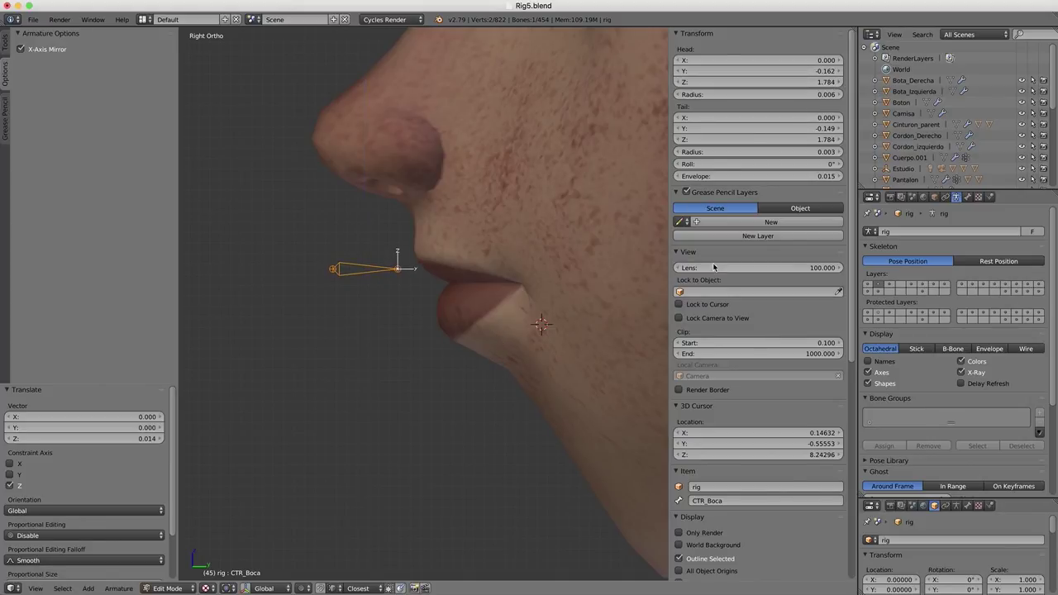
key(ctrl+z)
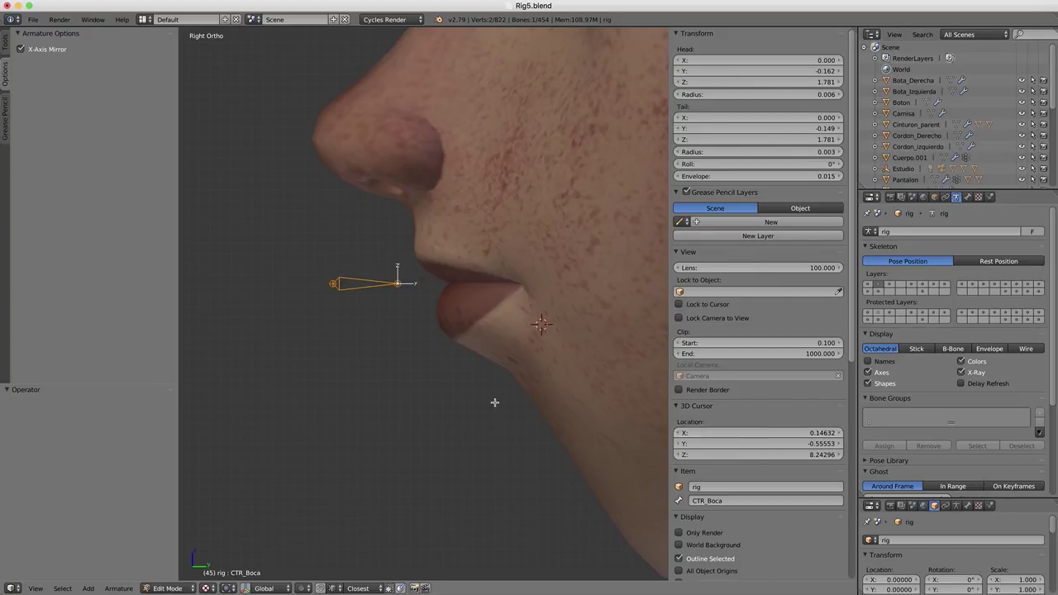
key(g)
key(z)
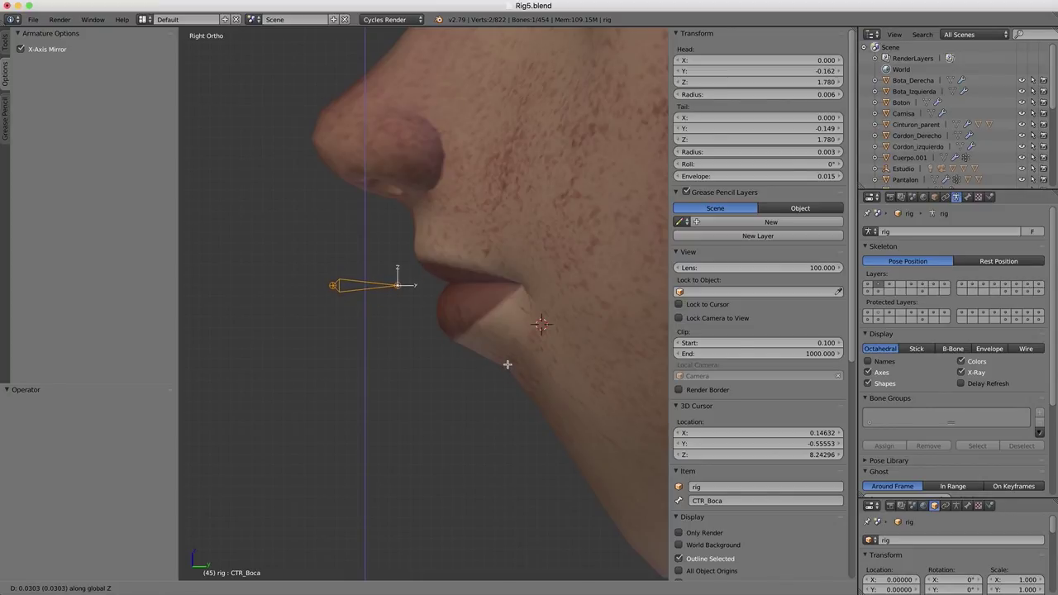
right_click(506, 366)
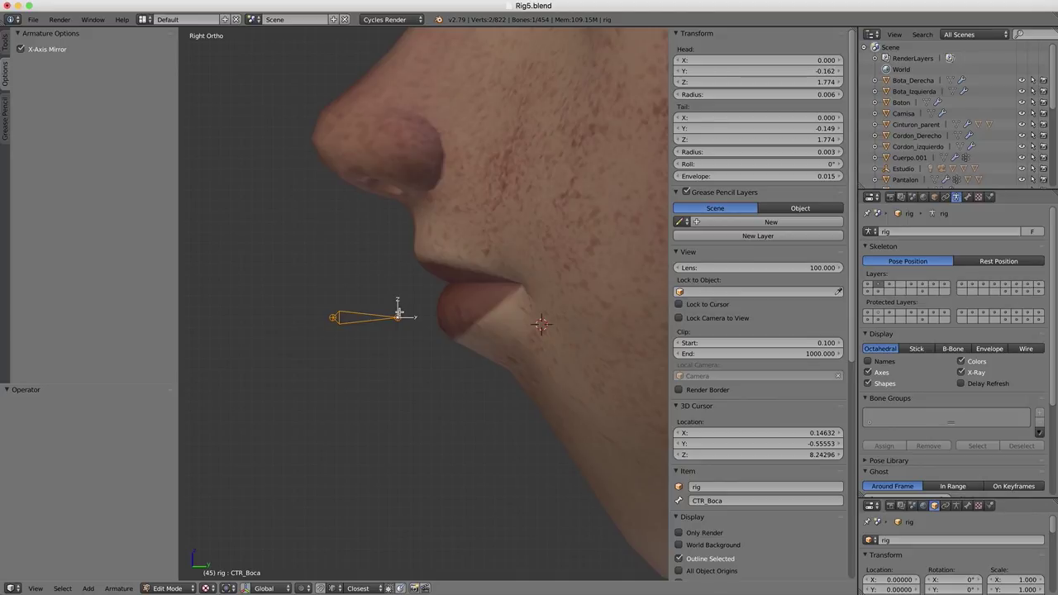
key(Tab)
Step: In Pose Mode, add a Limit Location bone constraint to CTR_Boca
key(ctrl+Tab)
right_click(397, 310)
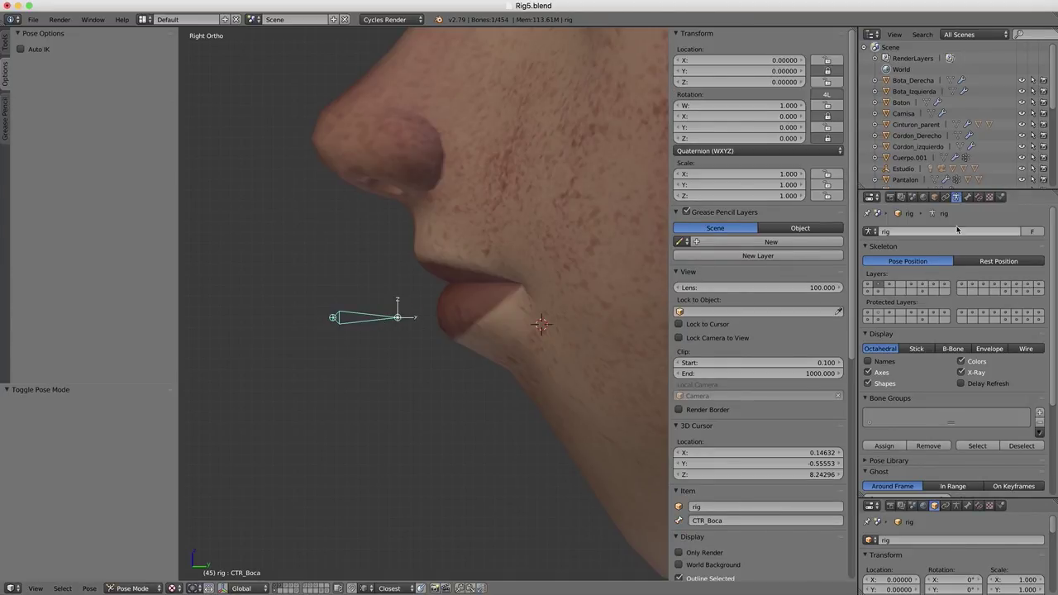
click(978, 198)
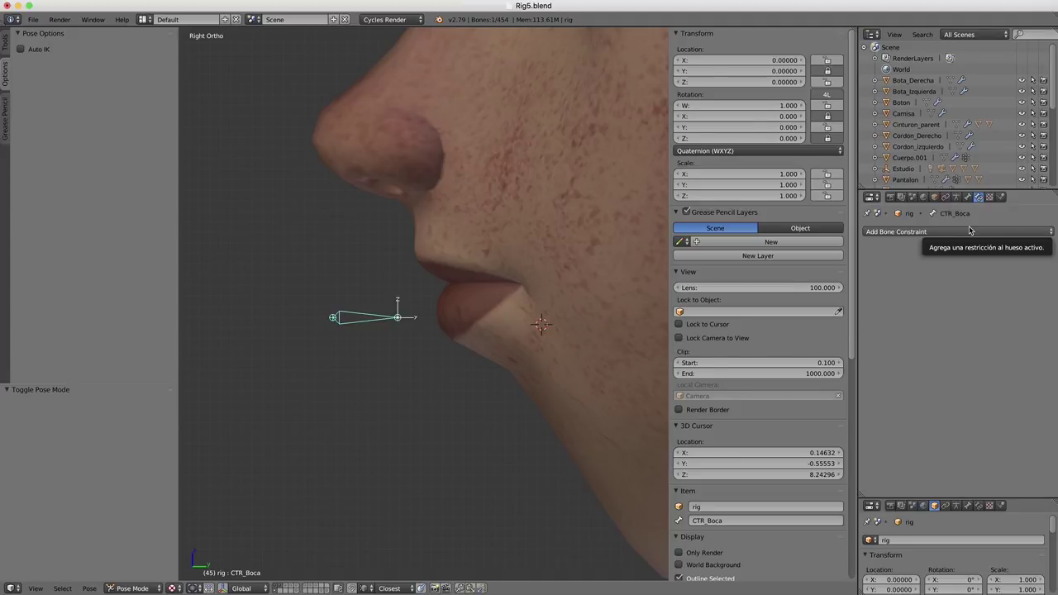
click(970, 231)
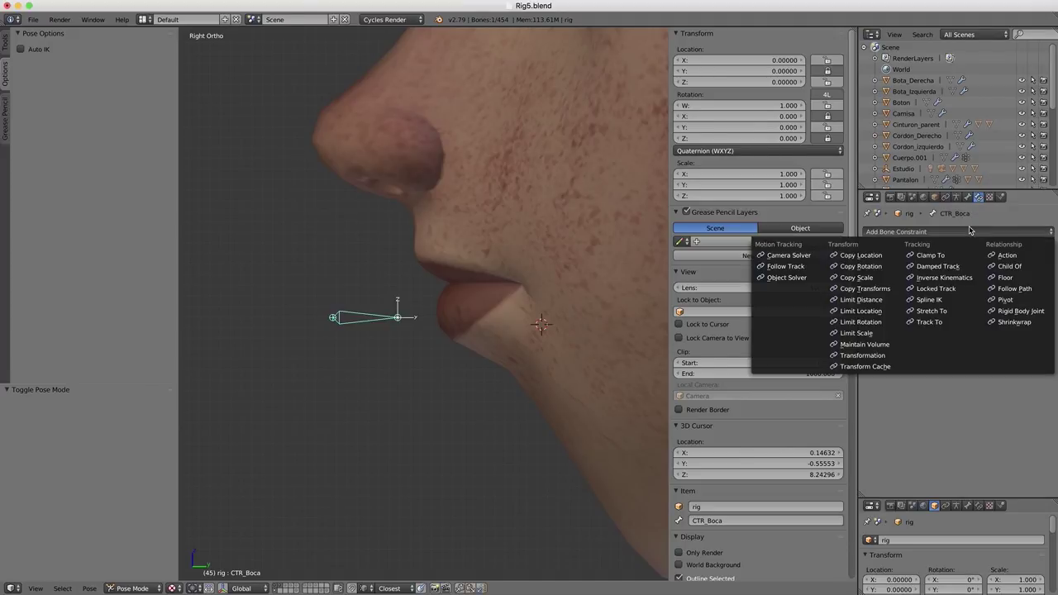
click(851, 312)
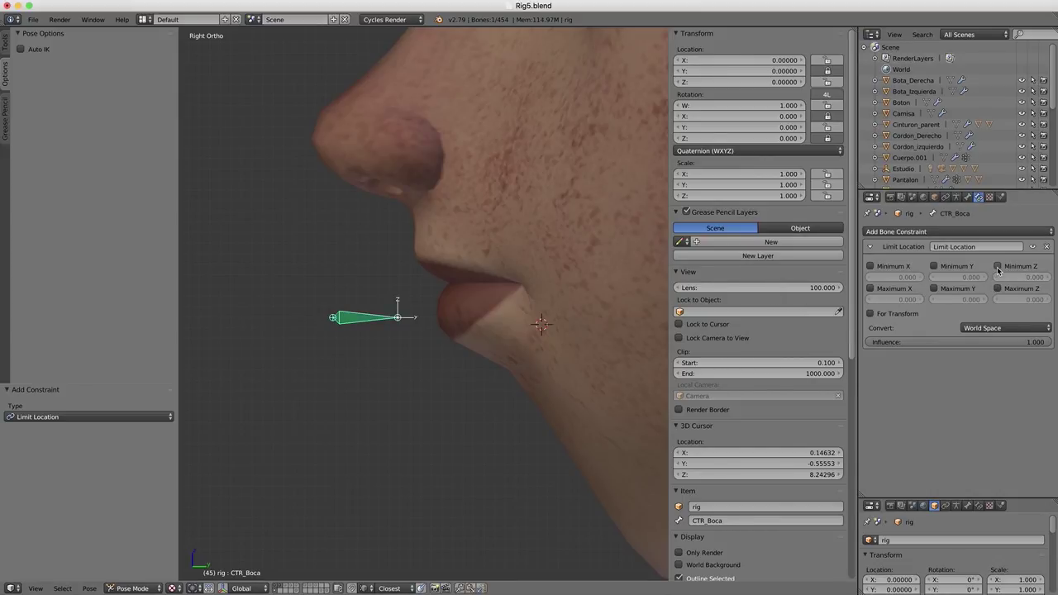
Step: Enable Maximum Z in Local Space and test-move the bone along Z
click(997, 289)
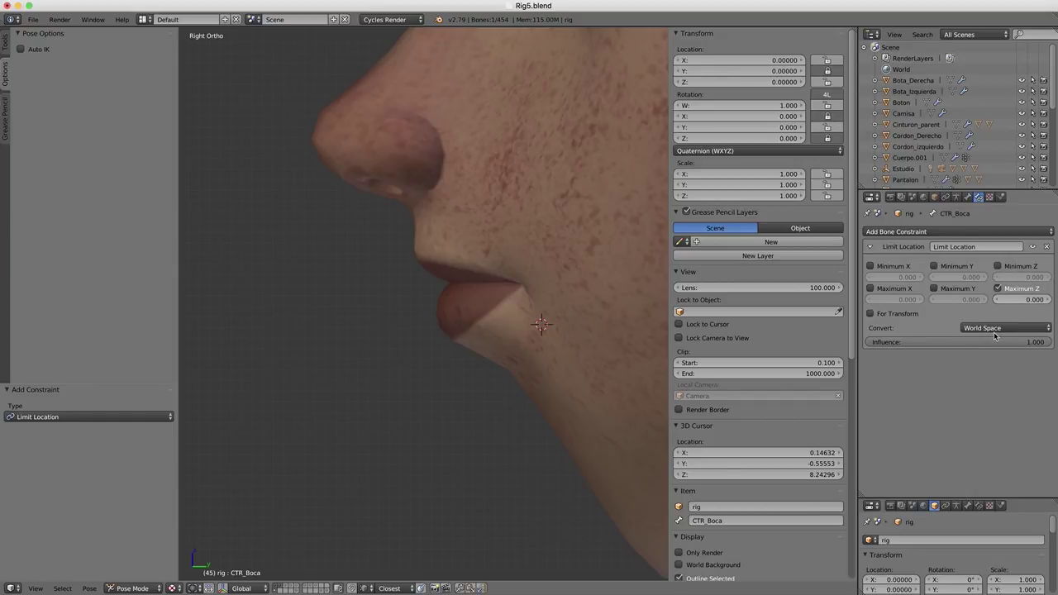
click(995, 330)
click(995, 282)
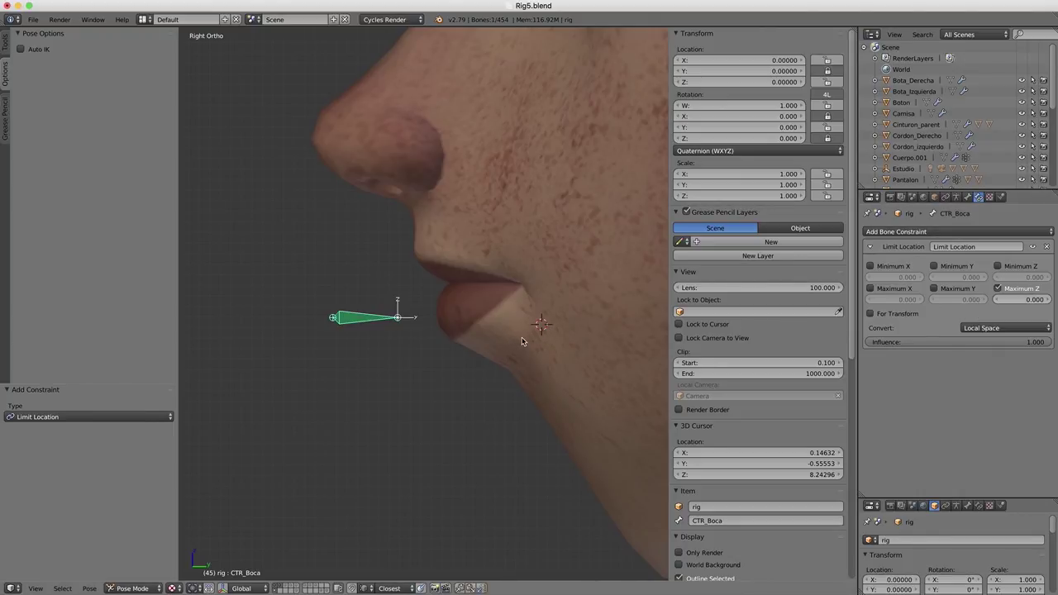
key(g)
key(z)
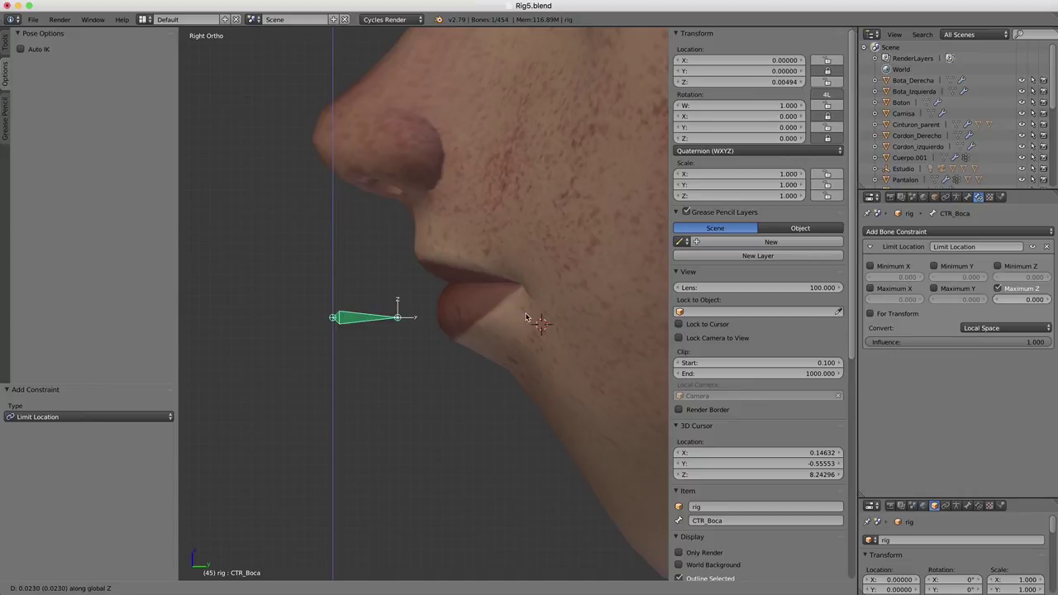
key(Escape)
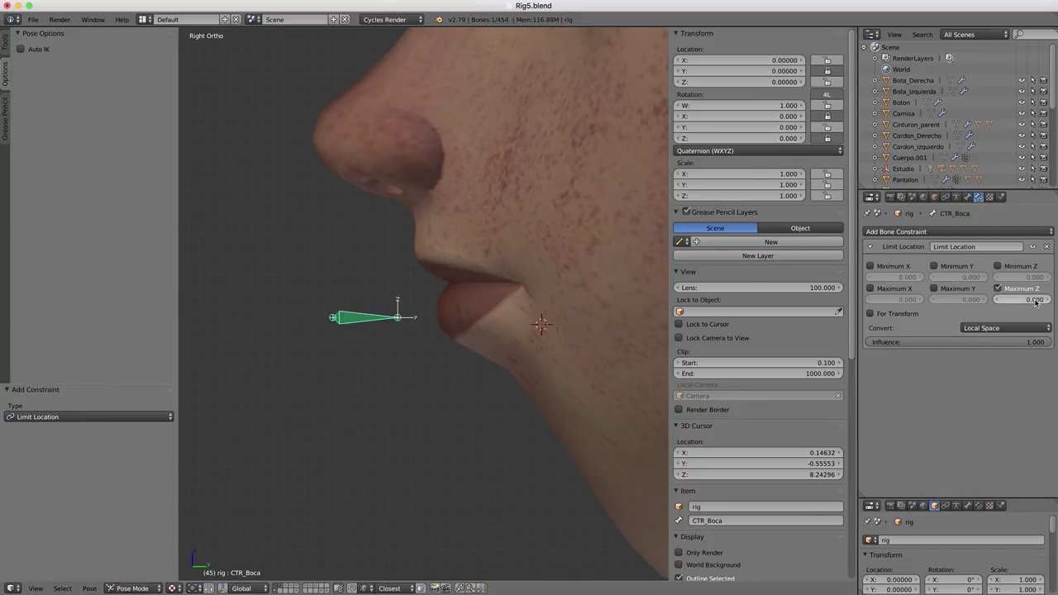
click(1032, 299)
text(0.005)
Step: Set Maximum Z to 0.005 and test raising CTR_Boca along Z
key(Return)
key(g)
key(z)
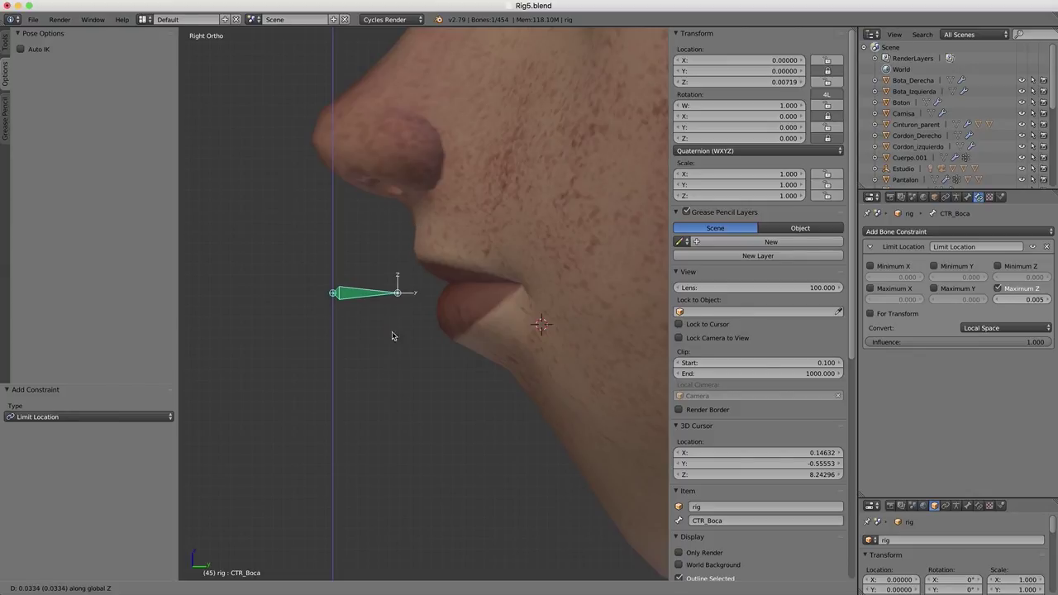
key(Escape)
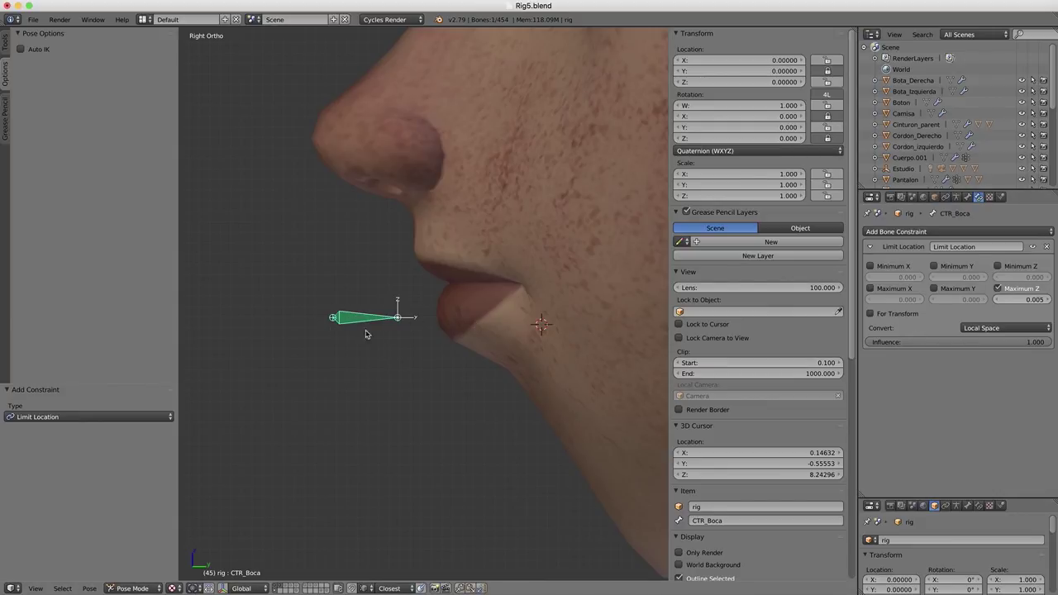
Step: Enable For Transform and test raising the bone along Z, cancelling each move
click(871, 314)
key(g)
key(z)
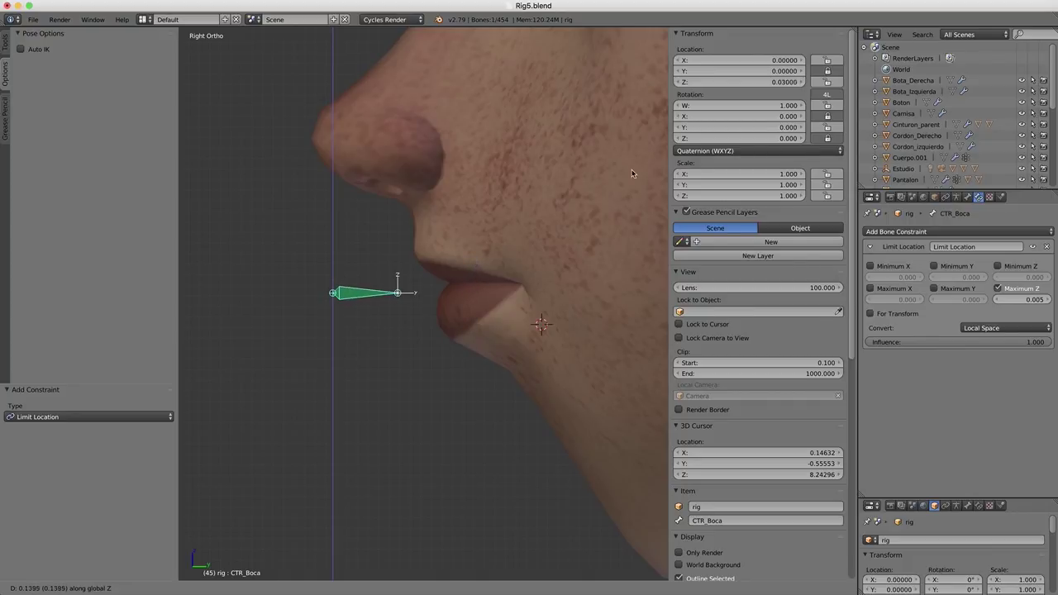
right_click(409, 66)
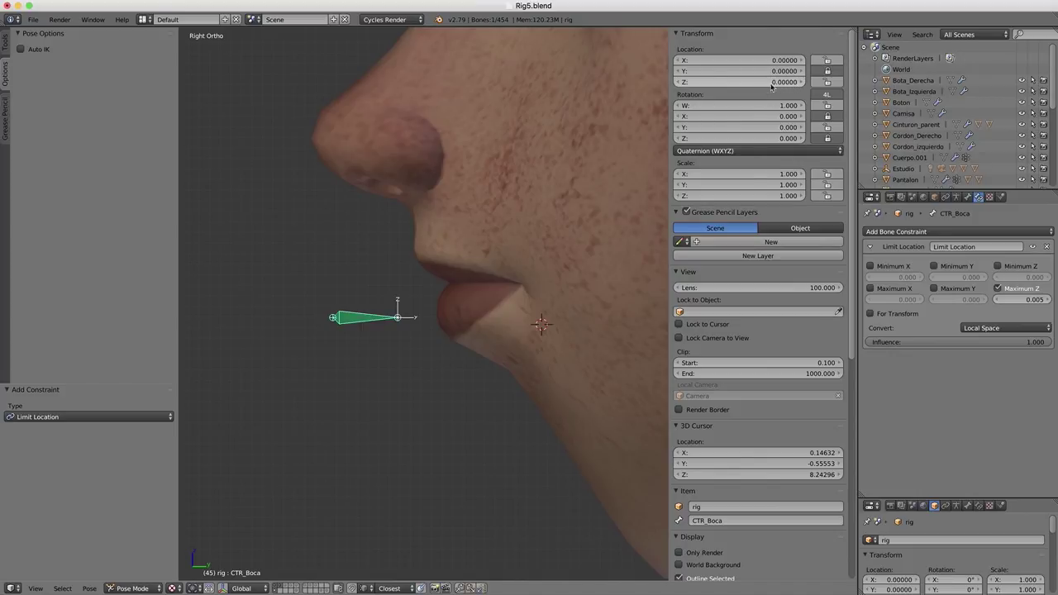
key(g)
key(z)
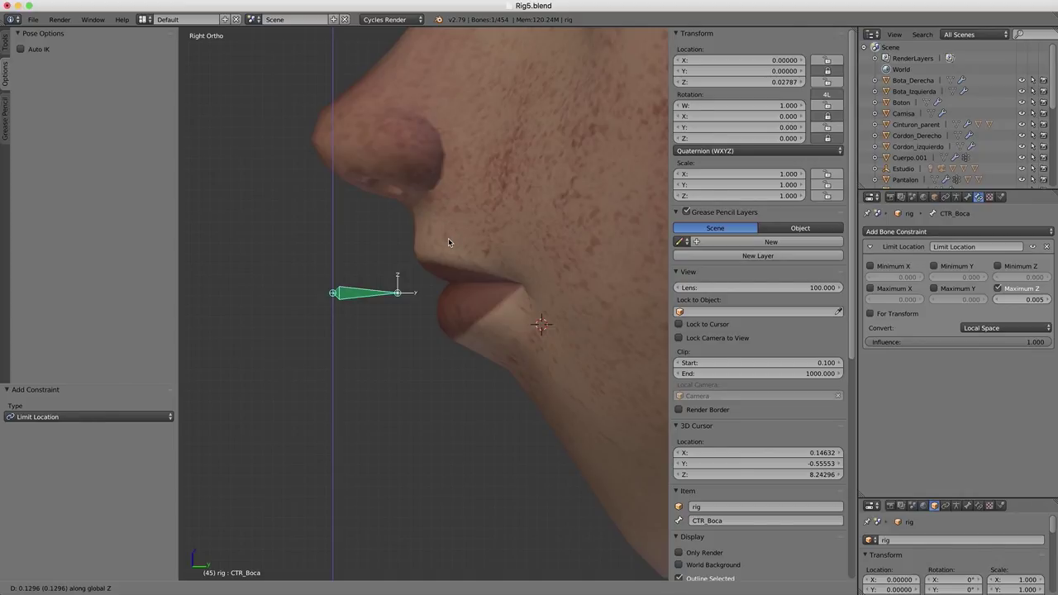
right_click(433, 380)
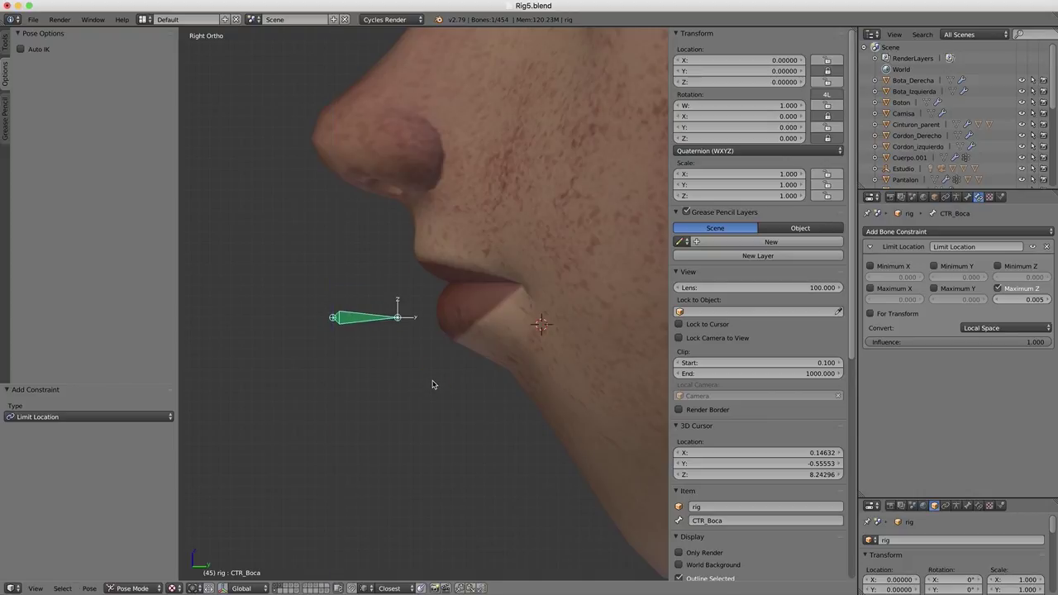
Step: Toggle For Transform on the limit and test-raise CTR_Boca along Z, cancelling
click(871, 315)
key(g)
key(z)
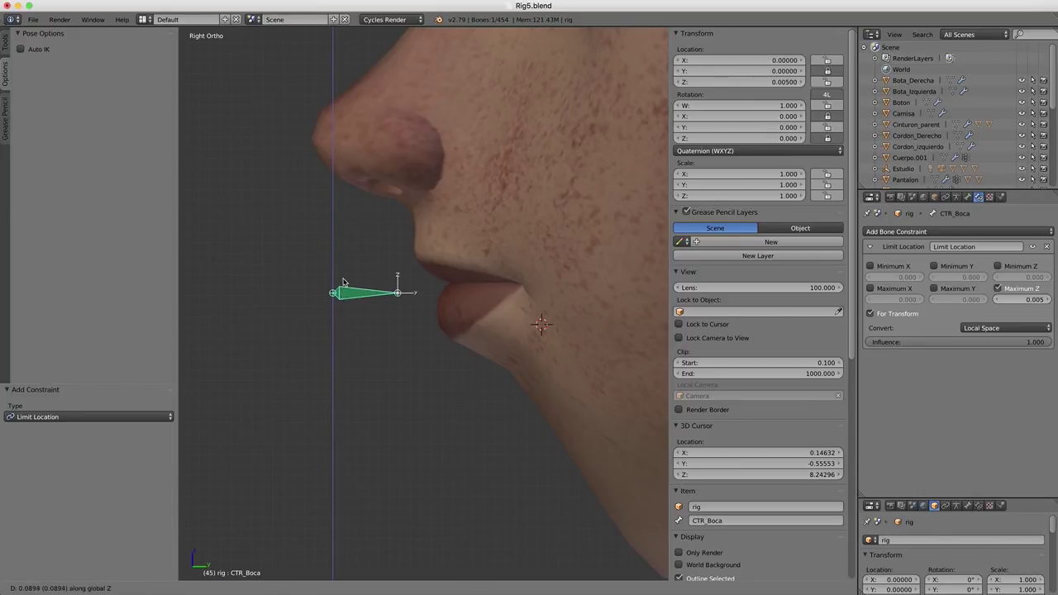
right_click(342, 214)
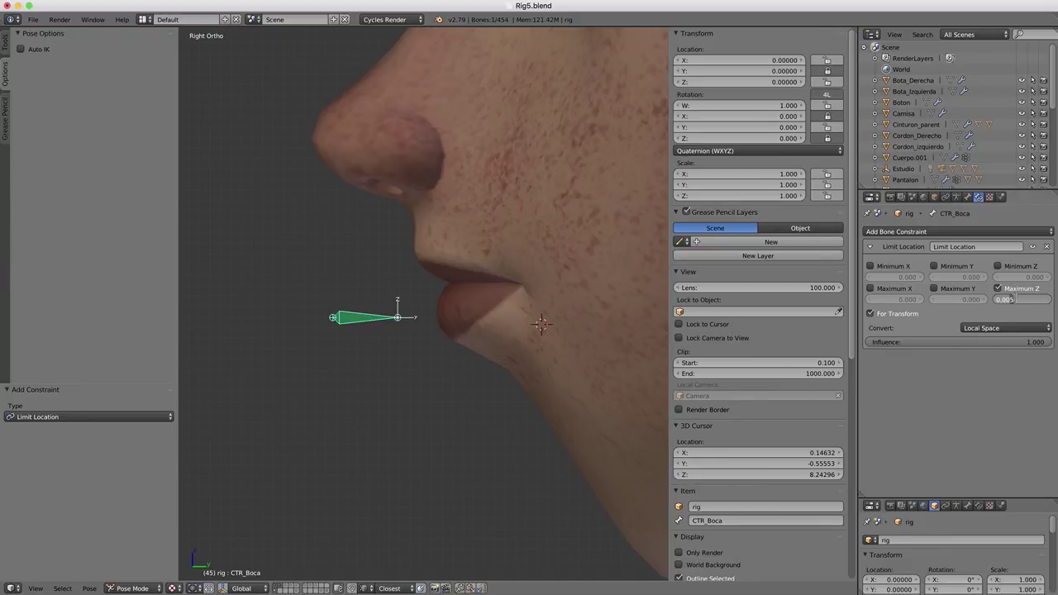
Step: Raise Maximum Z to 0.007, test-move and clear CTR_Boca, then select the Cuerpo mesh
drag(1012, 299, 1017, 301)
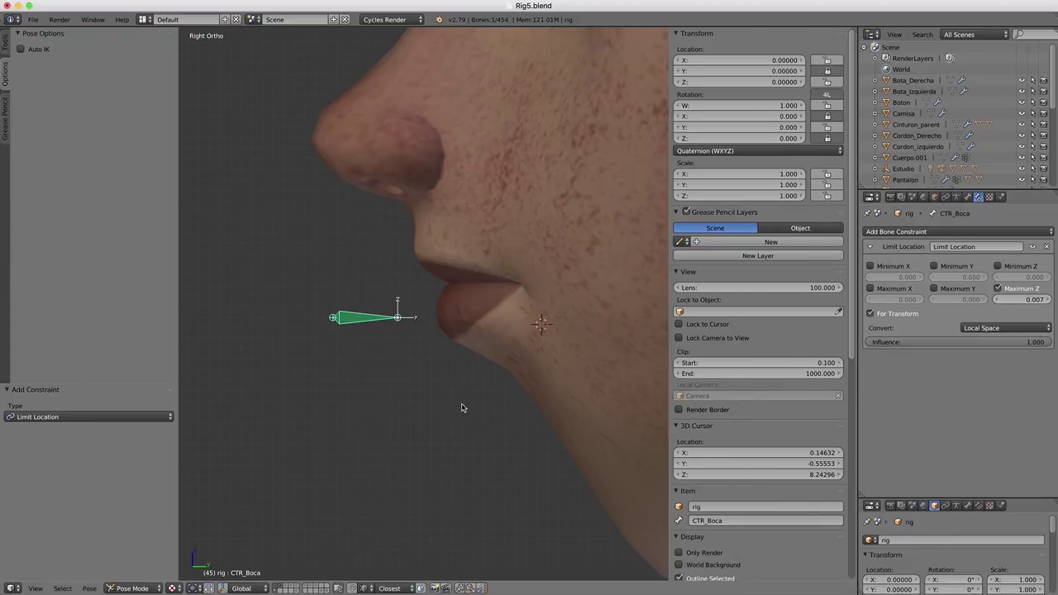
key(g)
key(z)
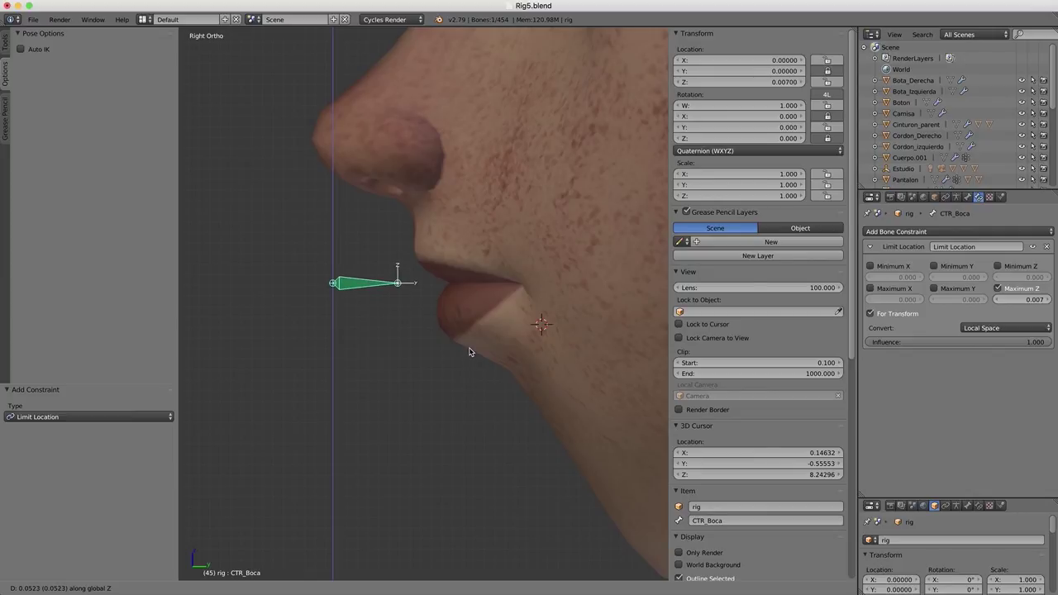
click(472, 352)
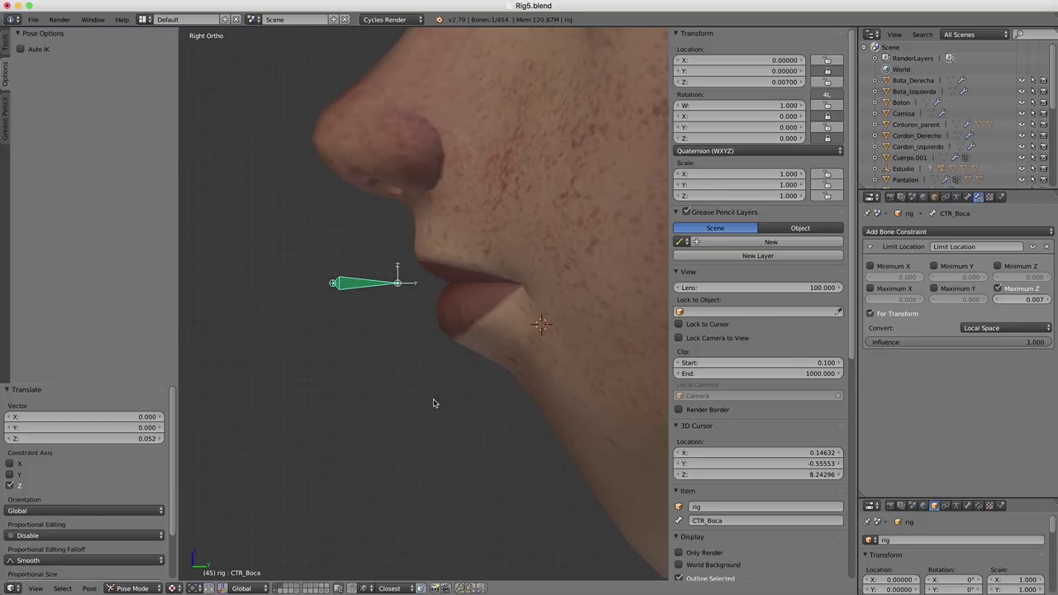
key(alt+g)
click(521, 286)
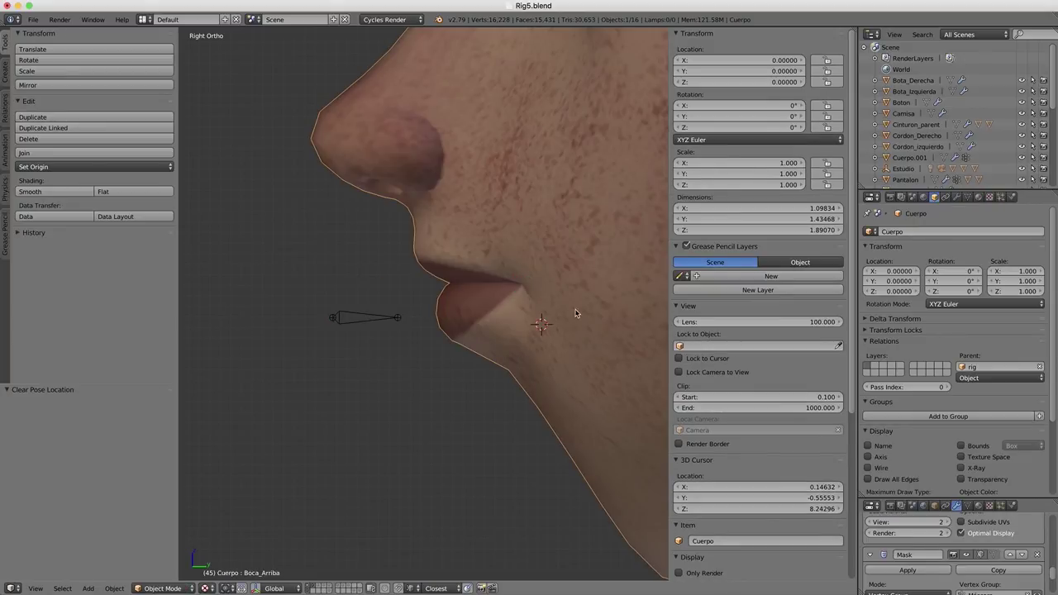
click(956, 197)
Step: Set the Boca_Arriba shape key back to 0 and Boca_Abajo to 1
click(968, 197)
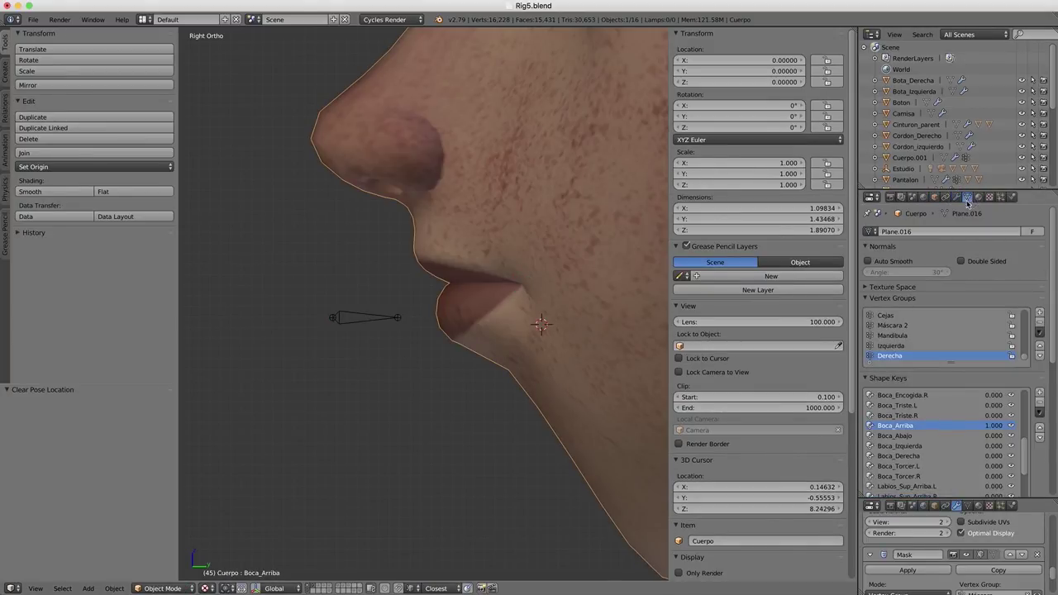
key(BackSpace)
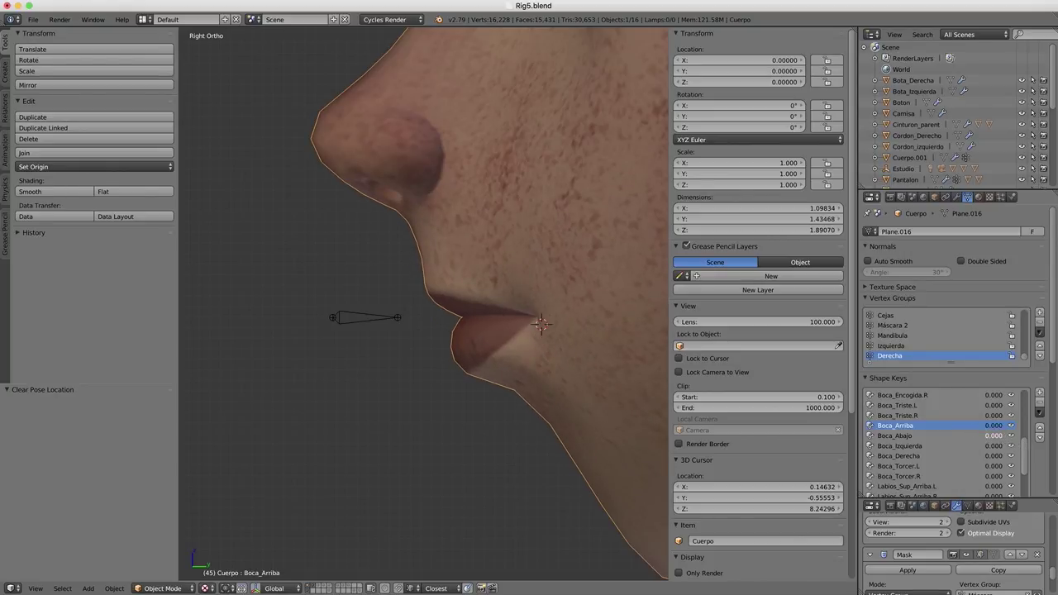
drag(992, 436, 1017, 436)
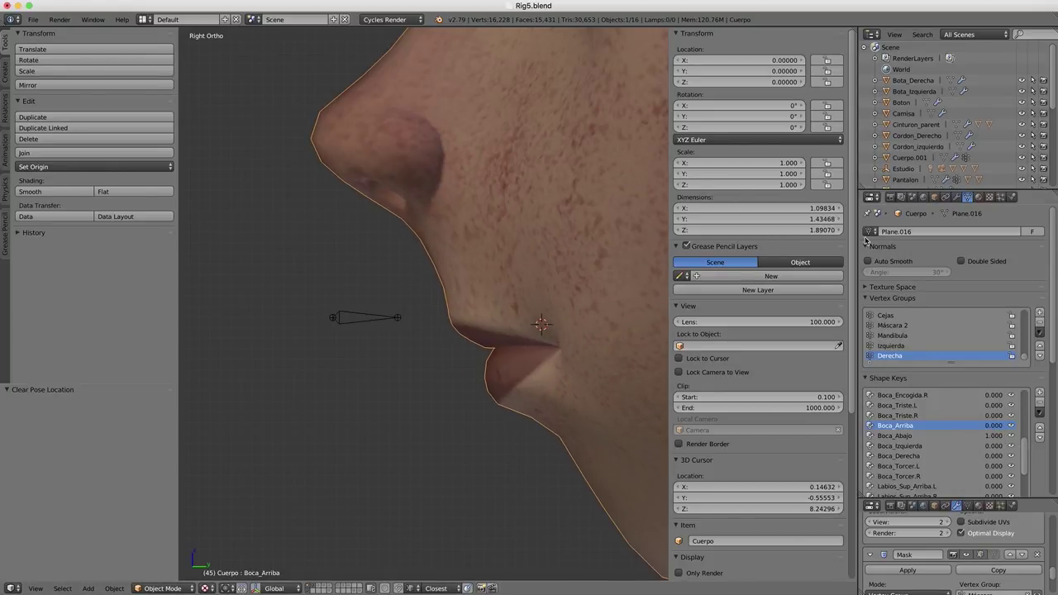
Step: Enable Minimum Z at -0.007 in CTR_Boca's Limit Location, then test a Z move and cancel it
right_click(370, 319)
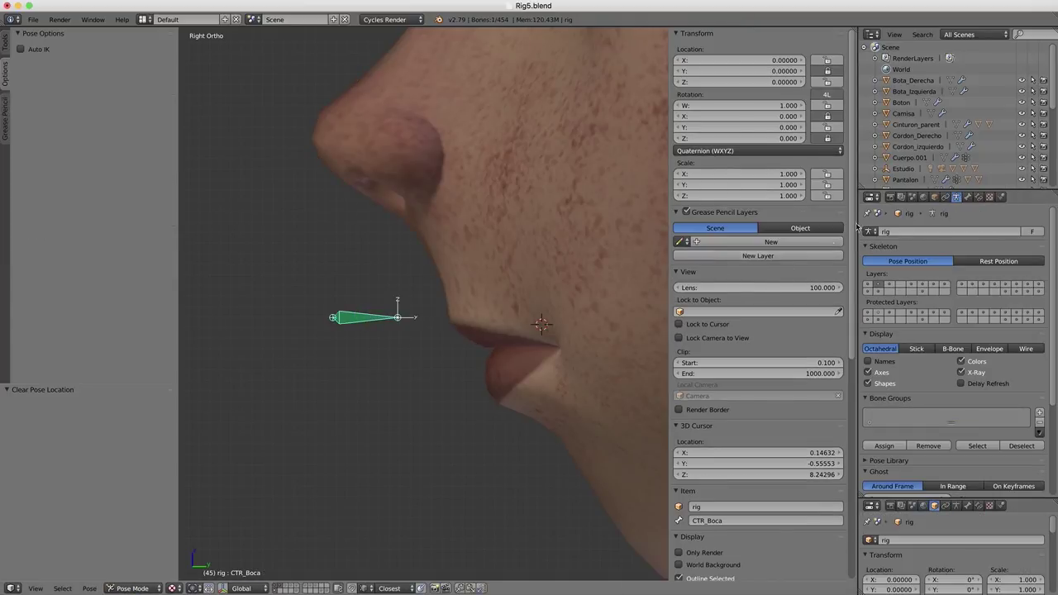
click(979, 197)
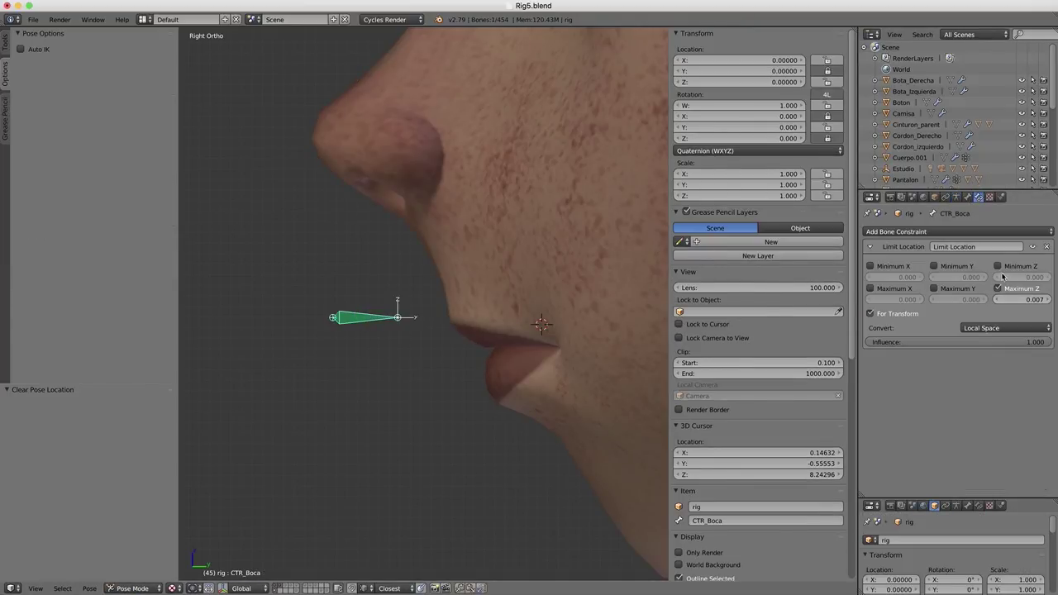
click(998, 266)
click(1008, 276)
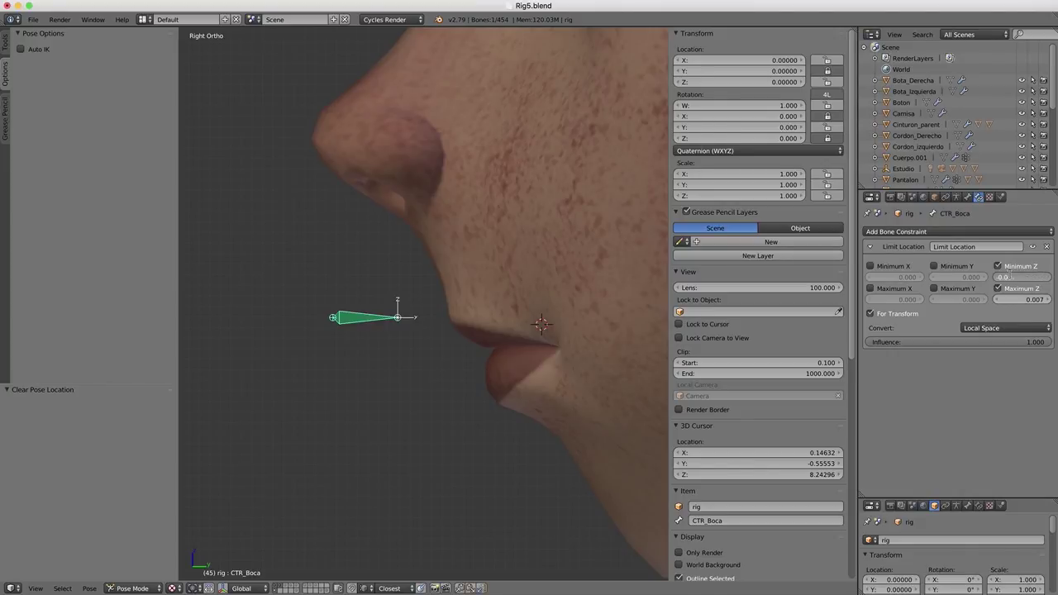
text(07)
key(Return)
key(g)
key(z)
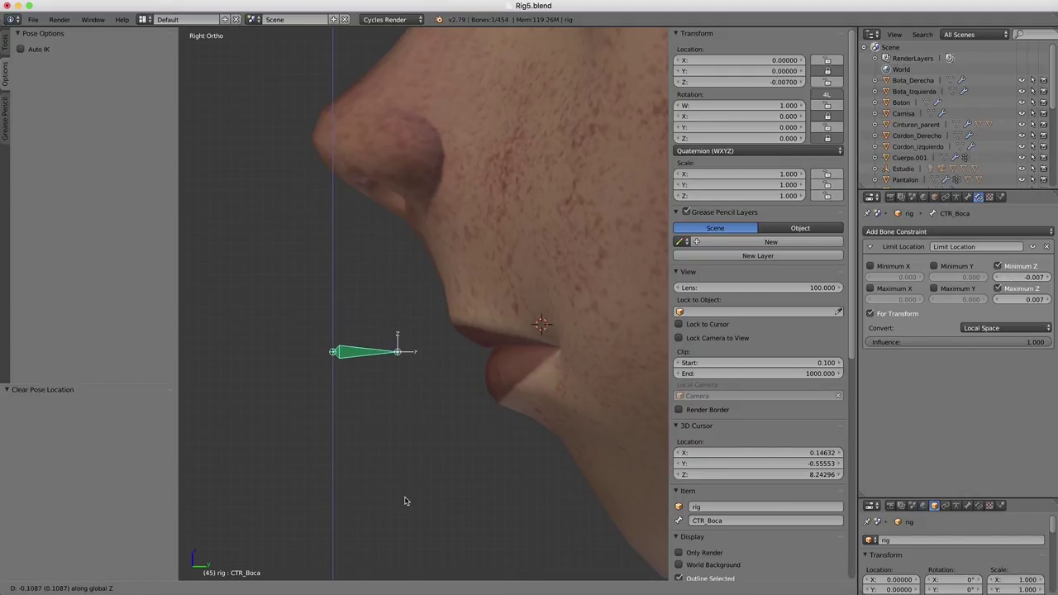
key(Escape)
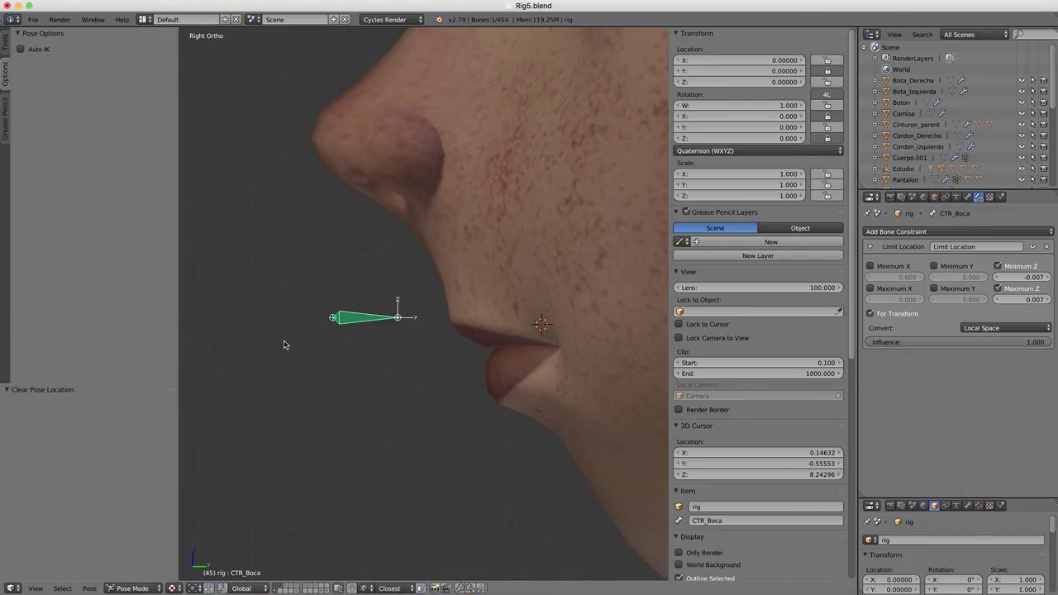
Step: Select the Cuerpo mesh and reset its Boca_Abajo shape key to 0
right_click(542, 315)
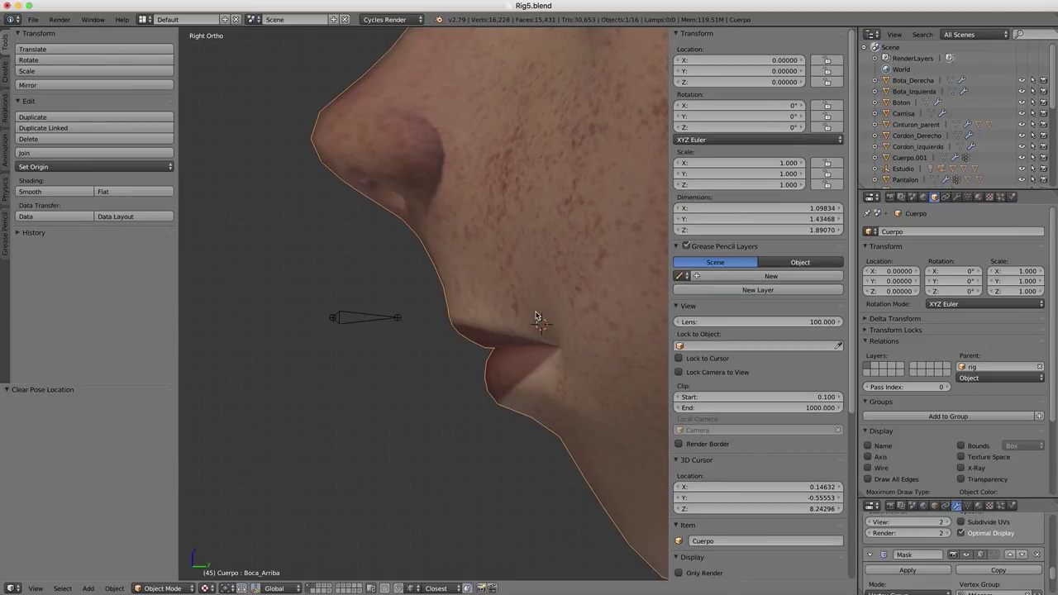
click(956, 197)
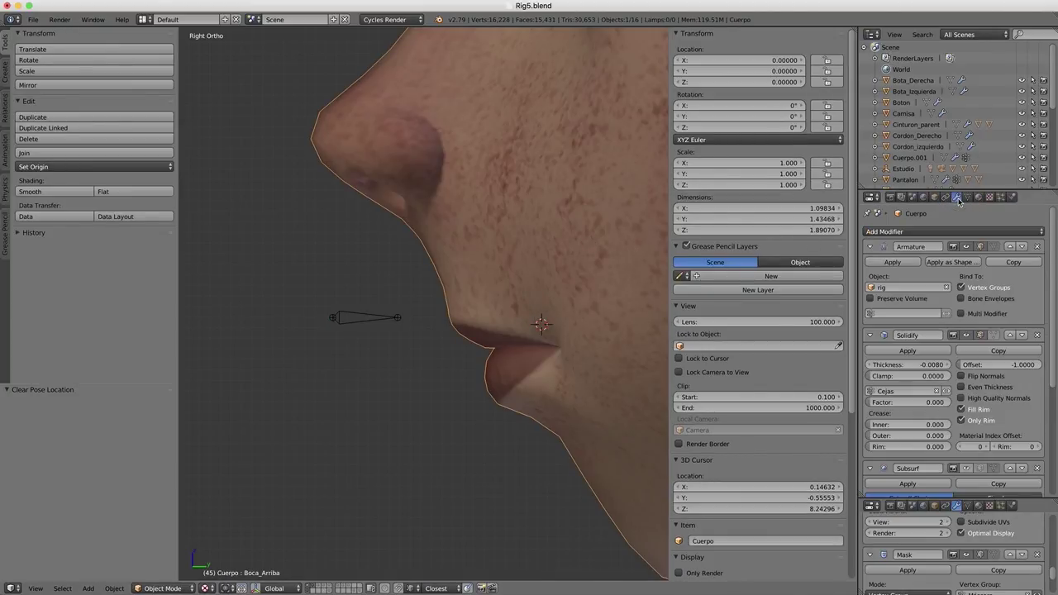
click(967, 197)
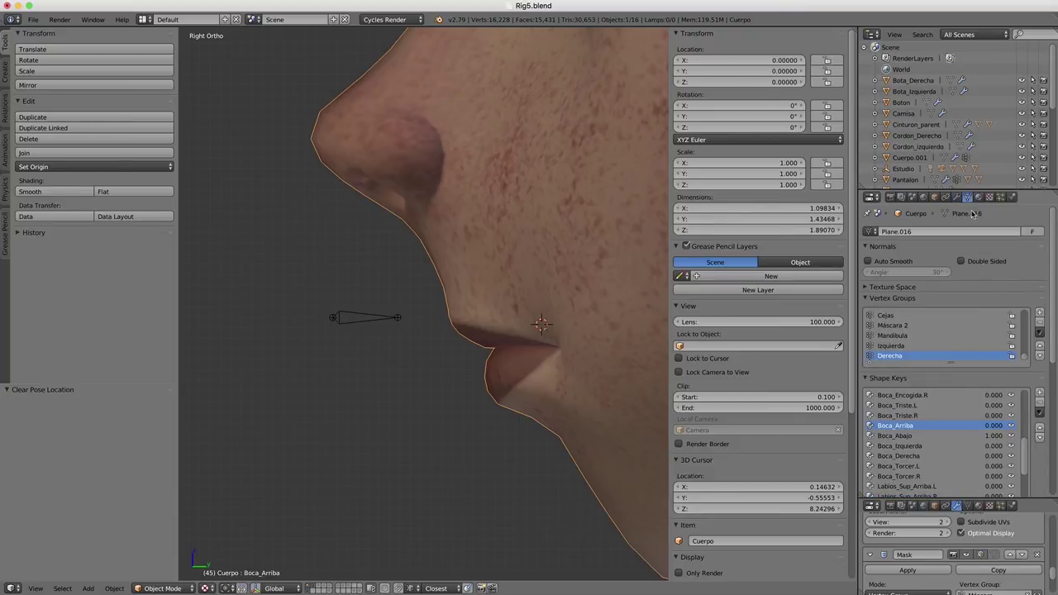
drag(997, 436, 967, 436)
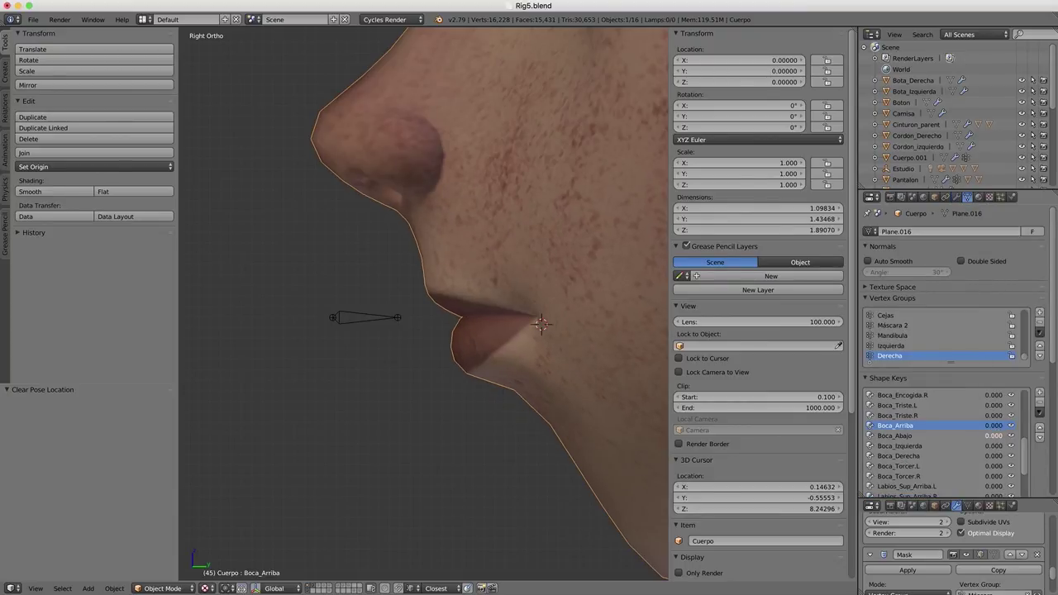
middle_drag(430, 366, 429, 369)
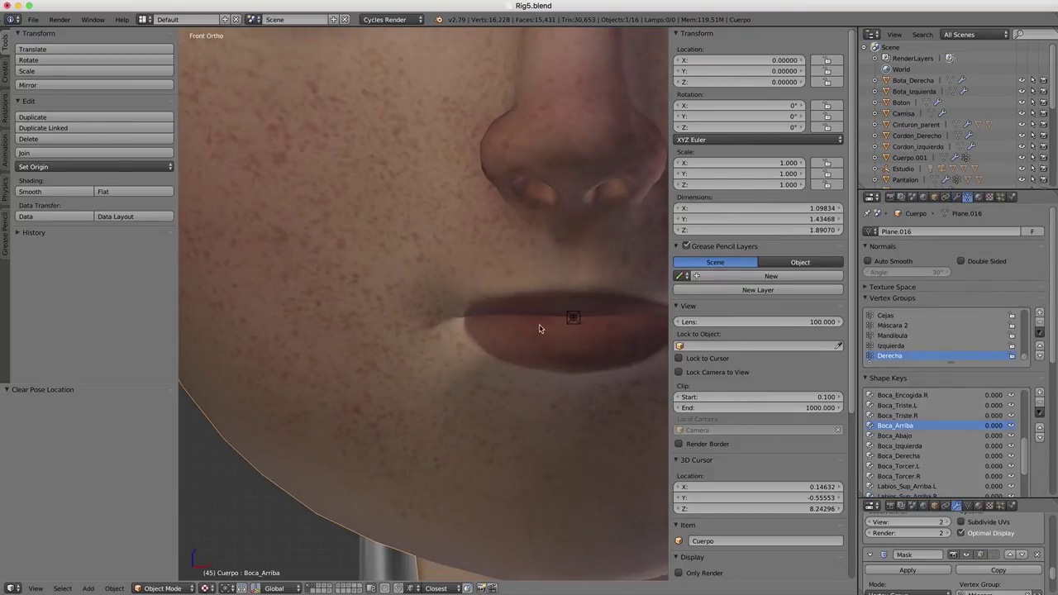
Step: Frame the lips in a front wireframe view and raise Boca_Izquierda to 1.000
key(KP_1)
key(z)
scroll(494, 327, up, 2)
scroll(491, 343, up, 2)
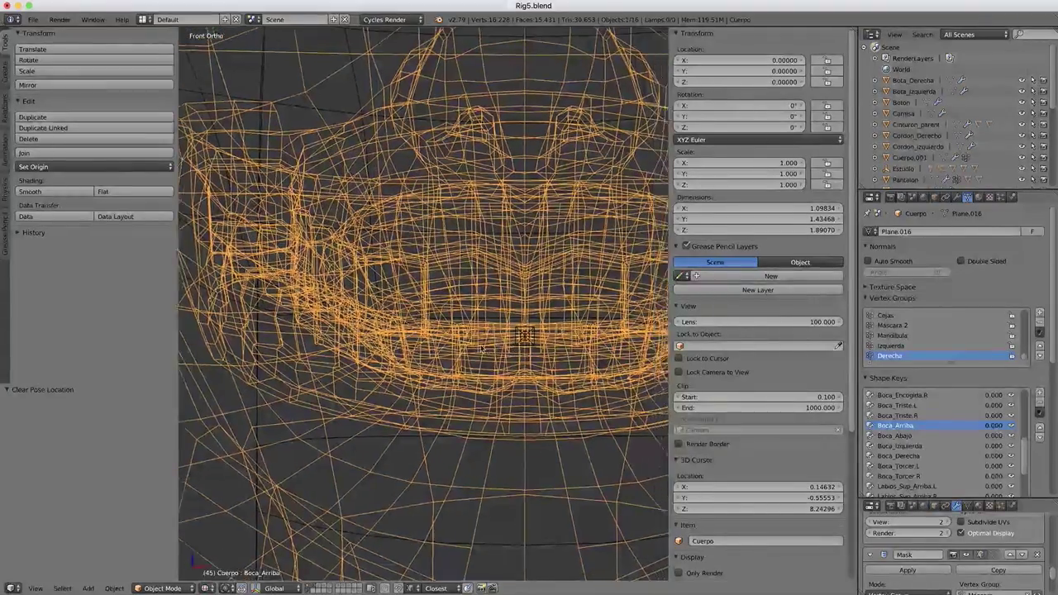
scroll(489, 356, up, 2)
key(z)
scroll(488, 358, down, 1)
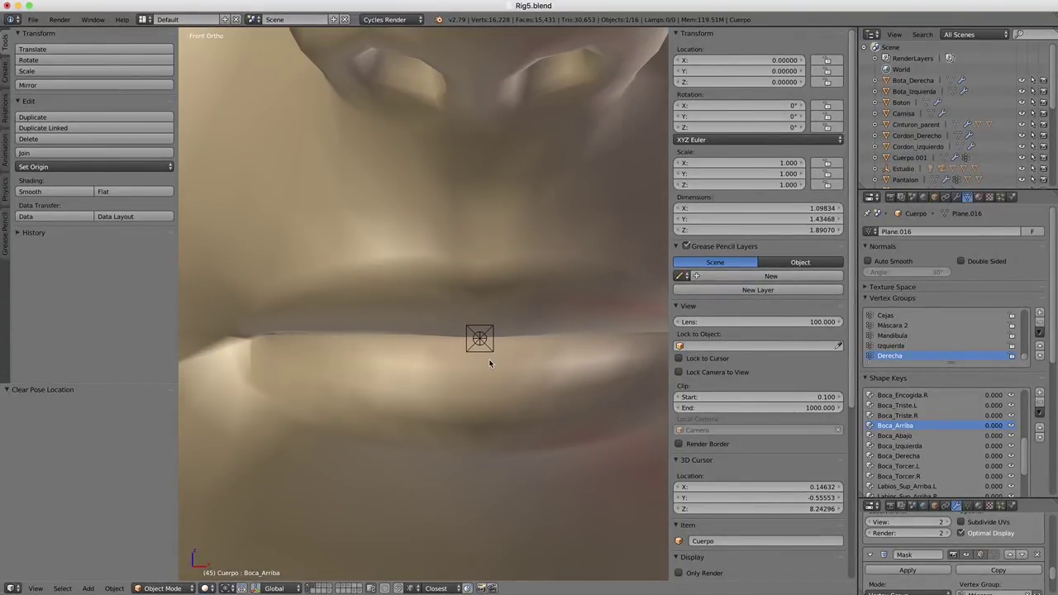
shift+middle_drag(489, 359, 414, 318)
key(z)
shift+middle_drag(419, 379, 446, 263)
key(z)
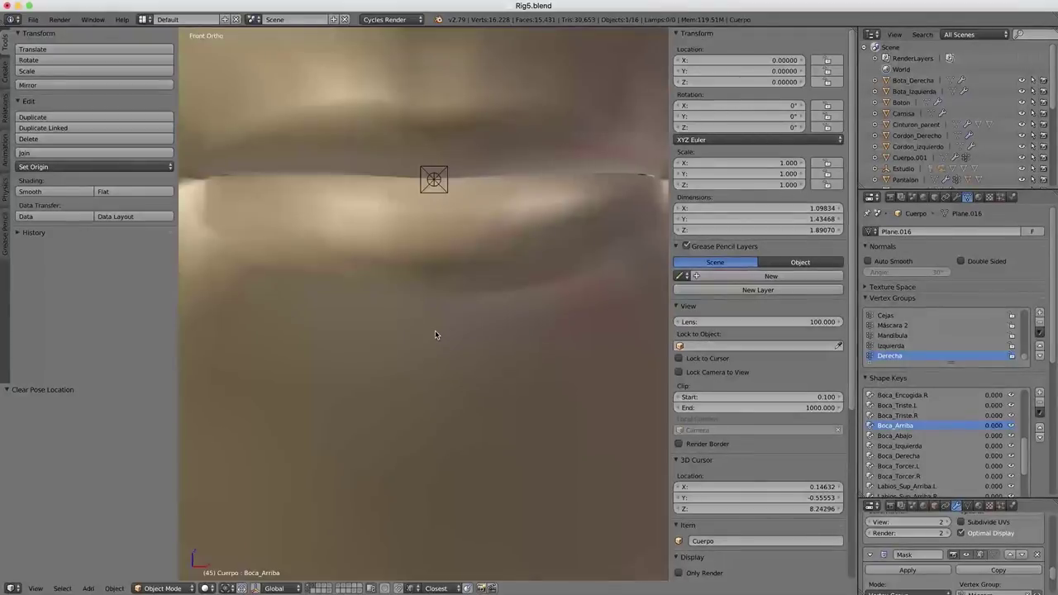
key(z)
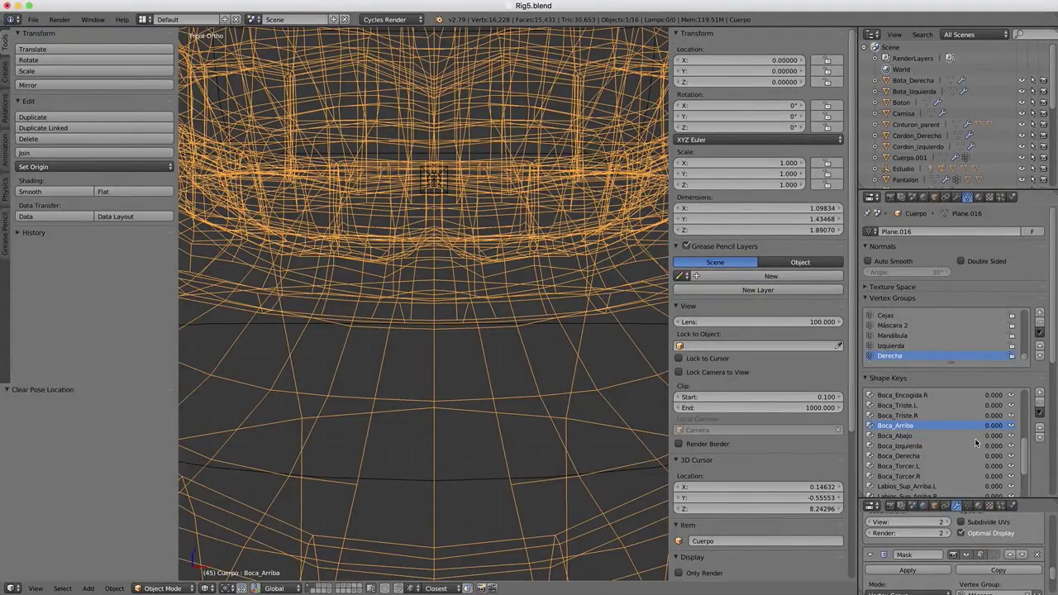
drag(989, 447, 1042, 447)
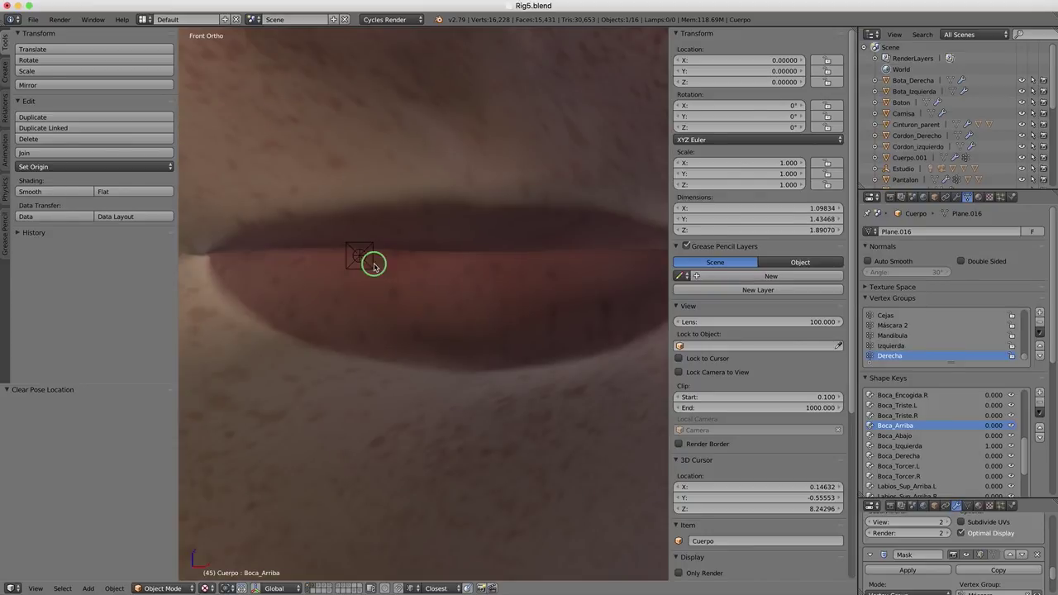
Step: Select CTR_Boca and move it sideways along X to see its travel
right_click(370, 258)
key(g)
key(x)
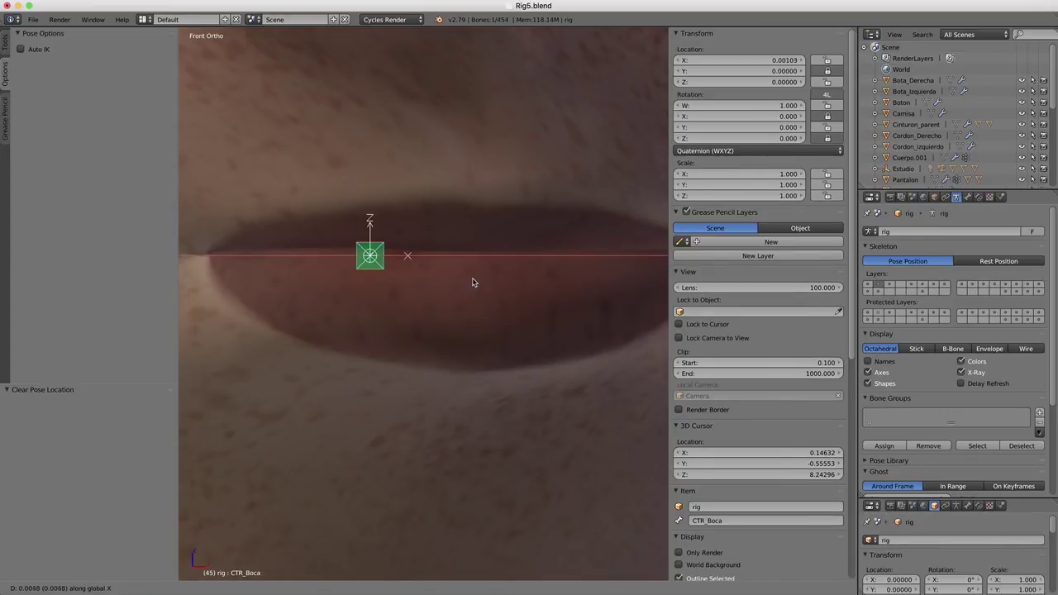
key(Escape)
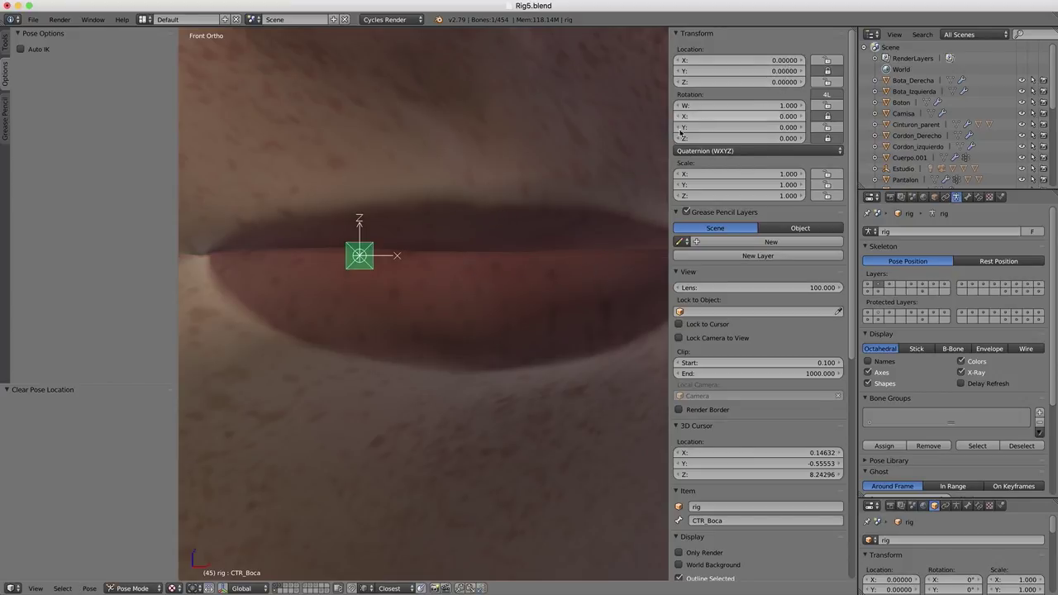
key(g)
key(x)
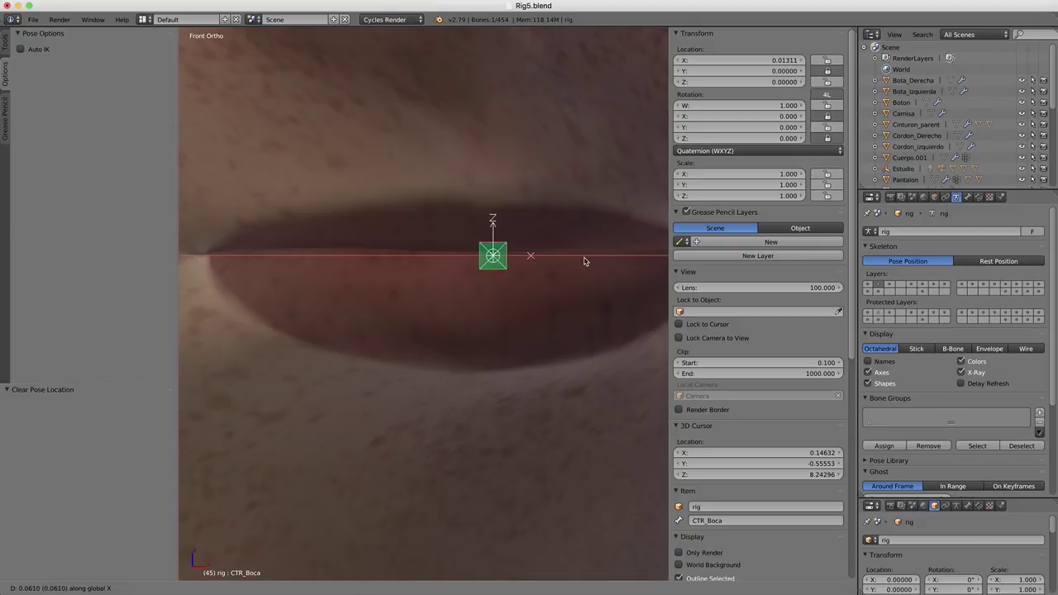
click(579, 263)
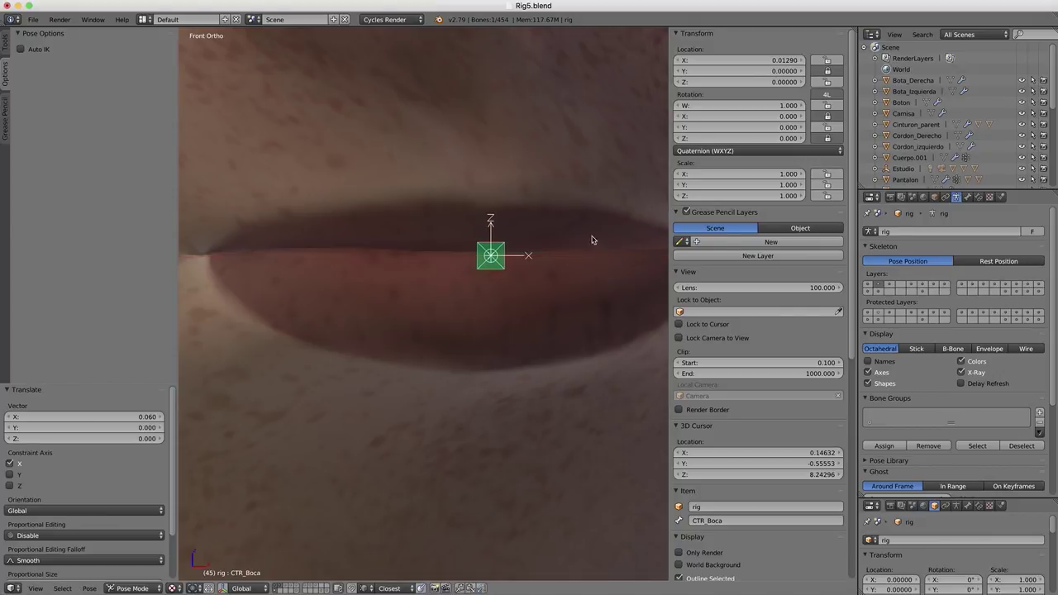
Step: Enable Maximum X at 0.013 in the Limit Location constraint and test the move
click(978, 196)
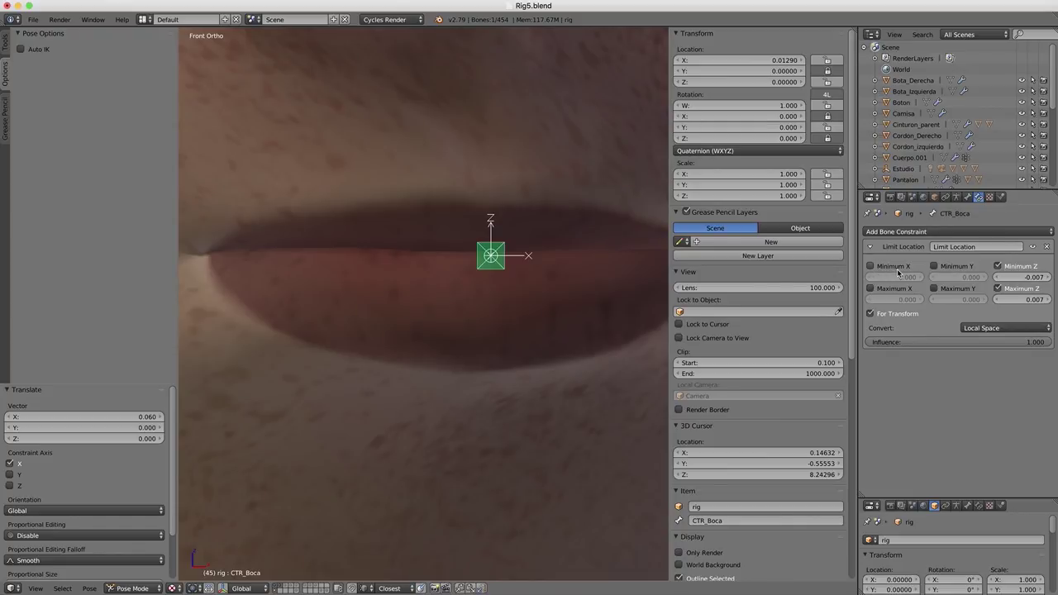
click(870, 289)
click(885, 299)
key(Return)
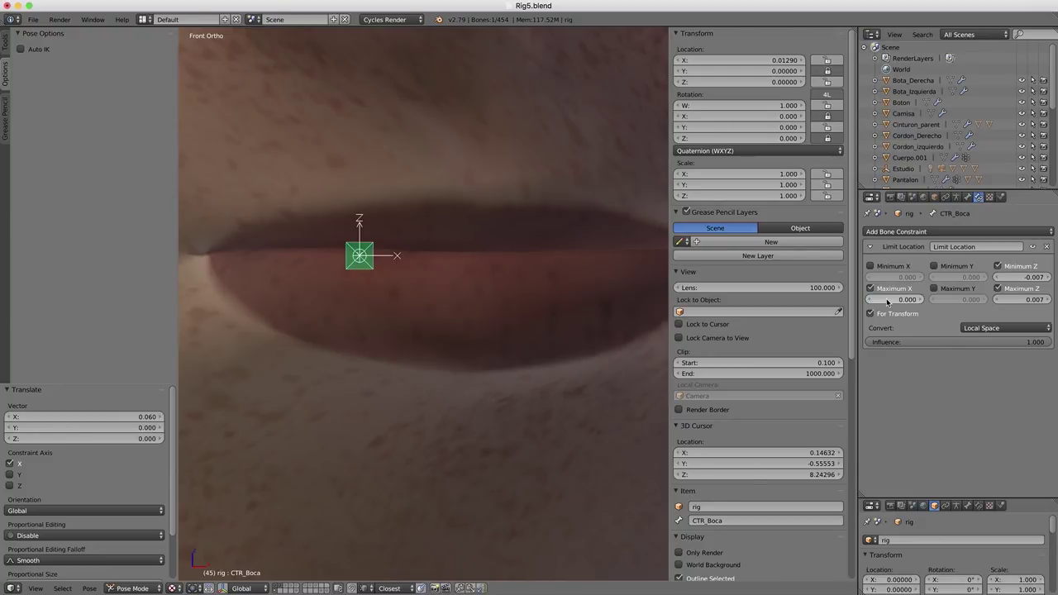
click(887, 303)
text(0.013)
key(Return)
key(g)
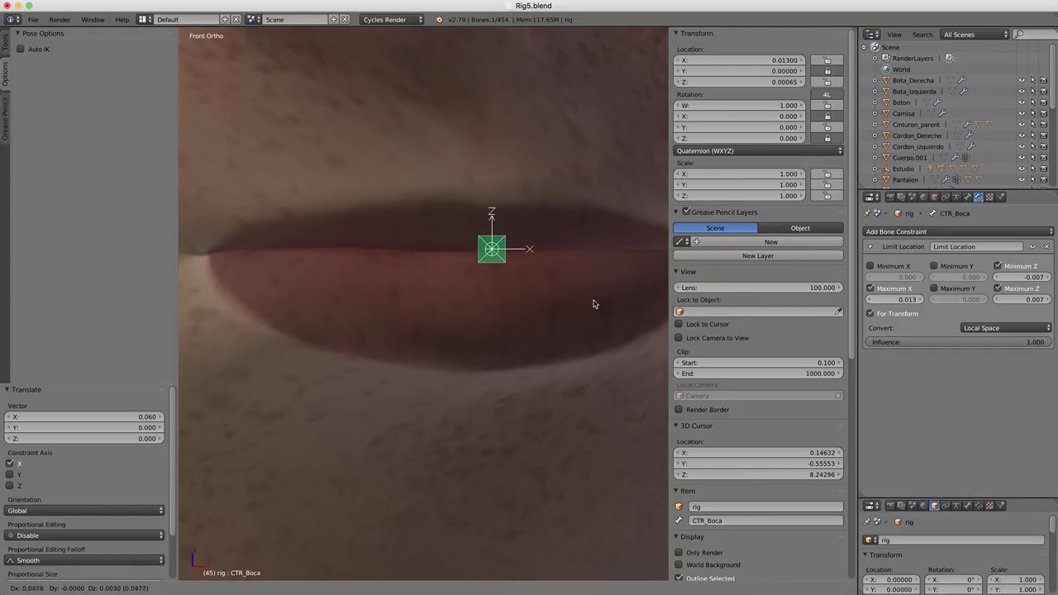
right_click(626, 318)
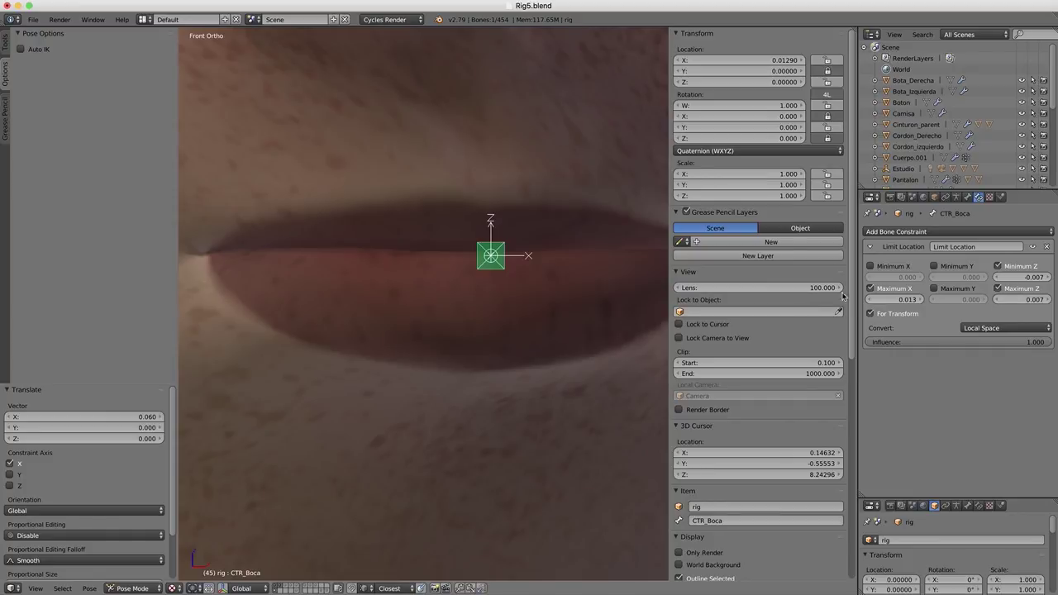
Step: Enable Minimum X at -0.013 and clear CTR_Boca's pose location back to rest
click(871, 266)
click(888, 277)
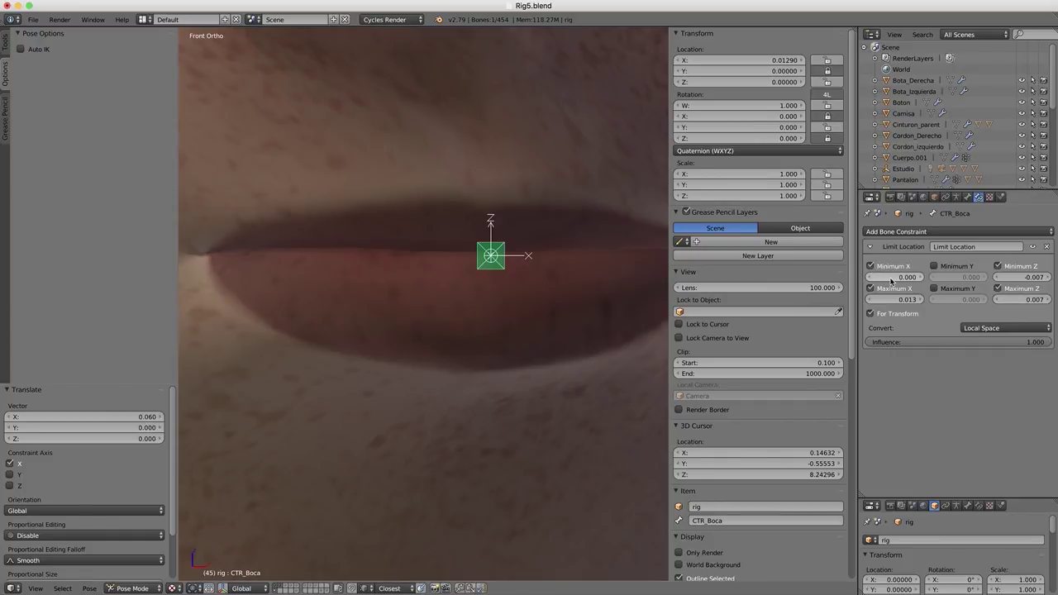
text(0.0)
text(.0)
key(Return)
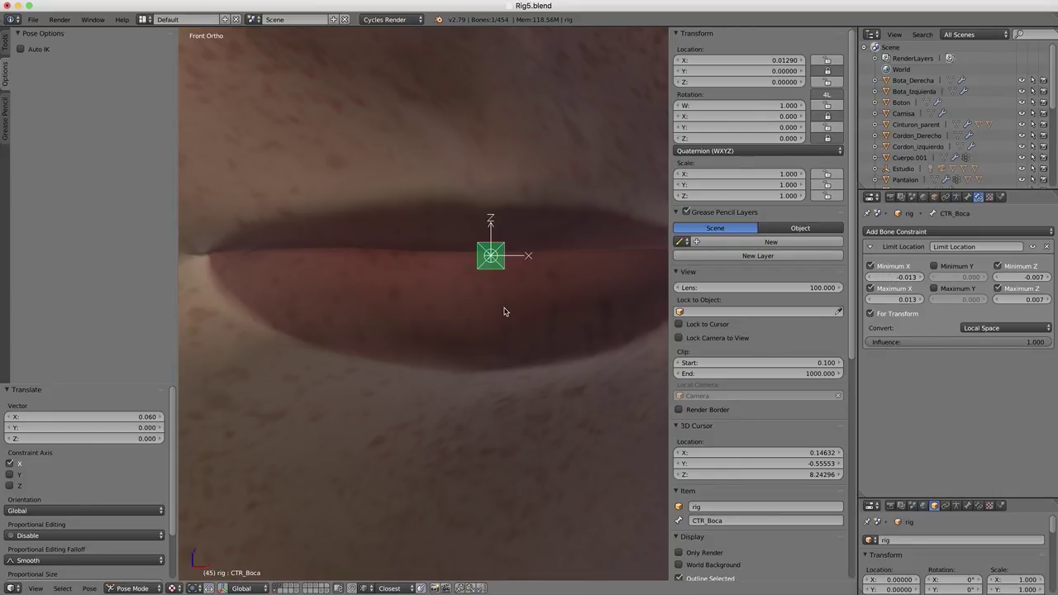
key(alt+g)
scroll(501, 308, down, 1)
Step: Select the Cuerpo mesh and set its Boca_Izquierda shape key to 0
scroll(493, 305, down, 1)
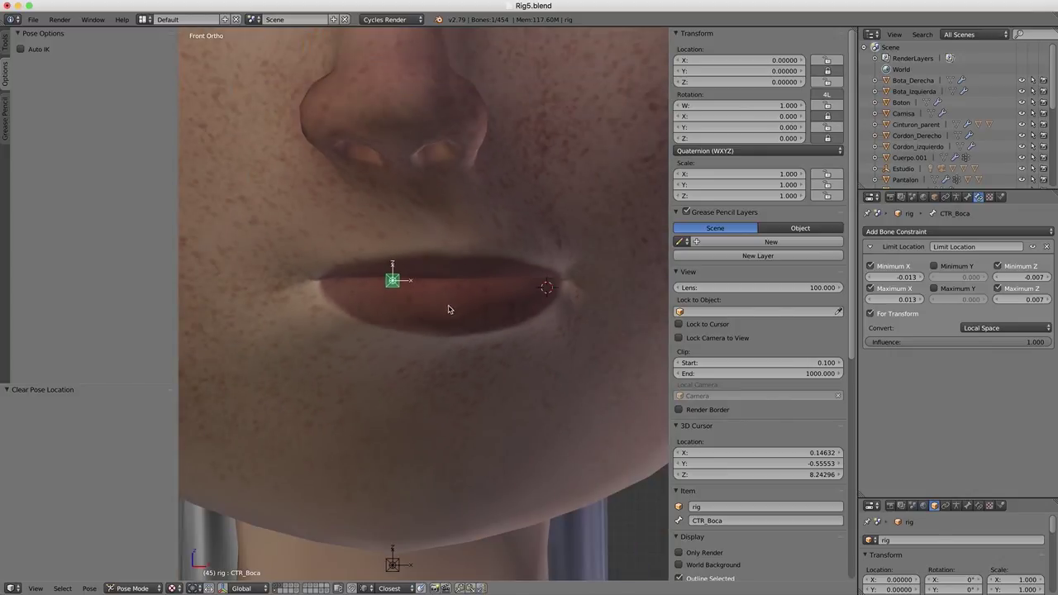
key(g)
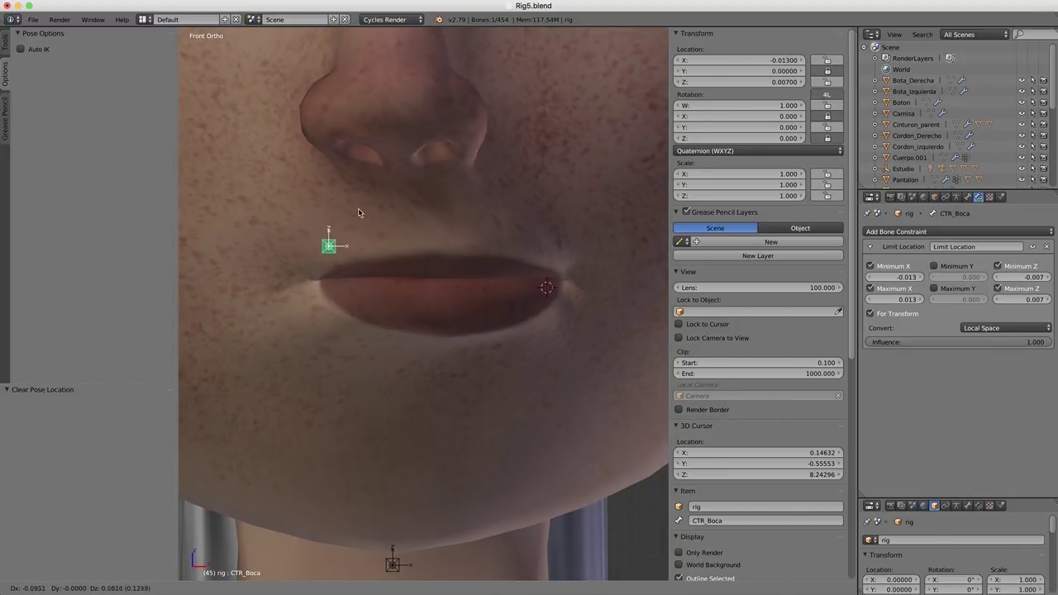
right_click(511, 334)
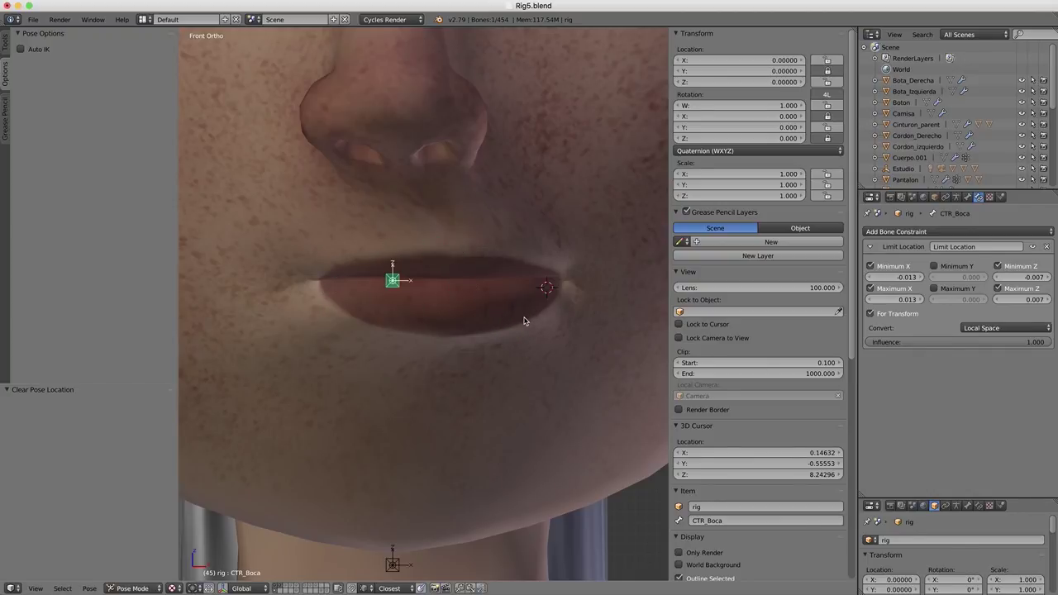
right_click(524, 324)
click(956, 199)
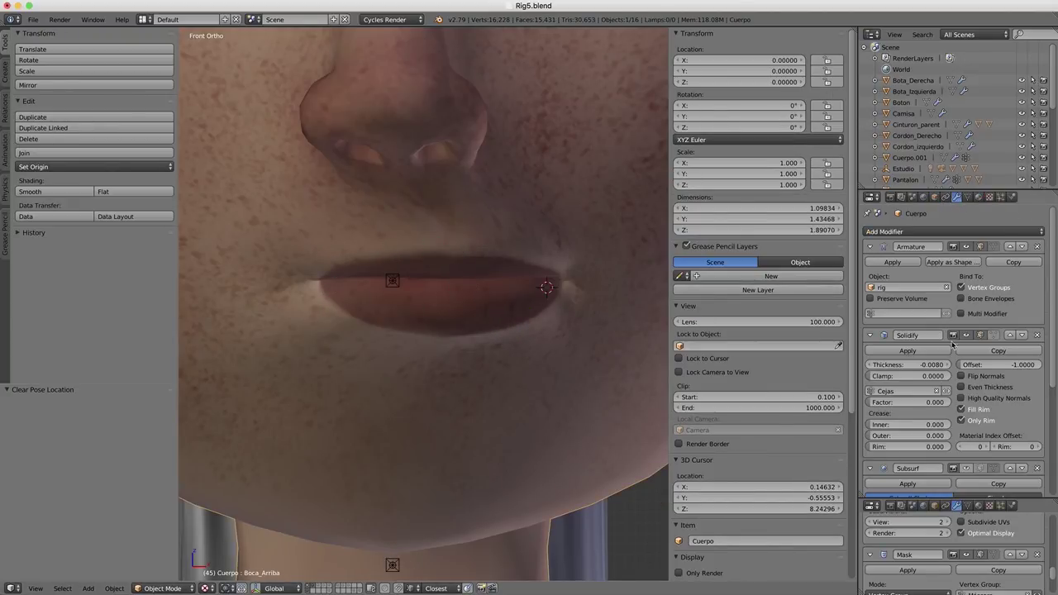
click(970, 198)
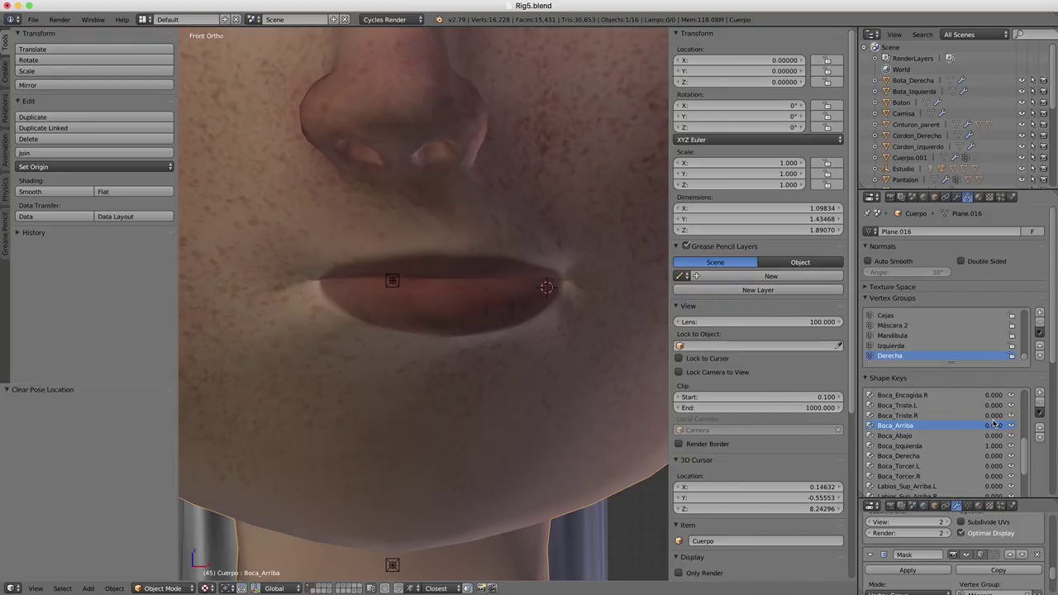
drag(991, 447, 954, 447)
Step: Raise the Boca_Torcer.L shape key to 1 to twist the lips
scroll(398, 308, up, 1)
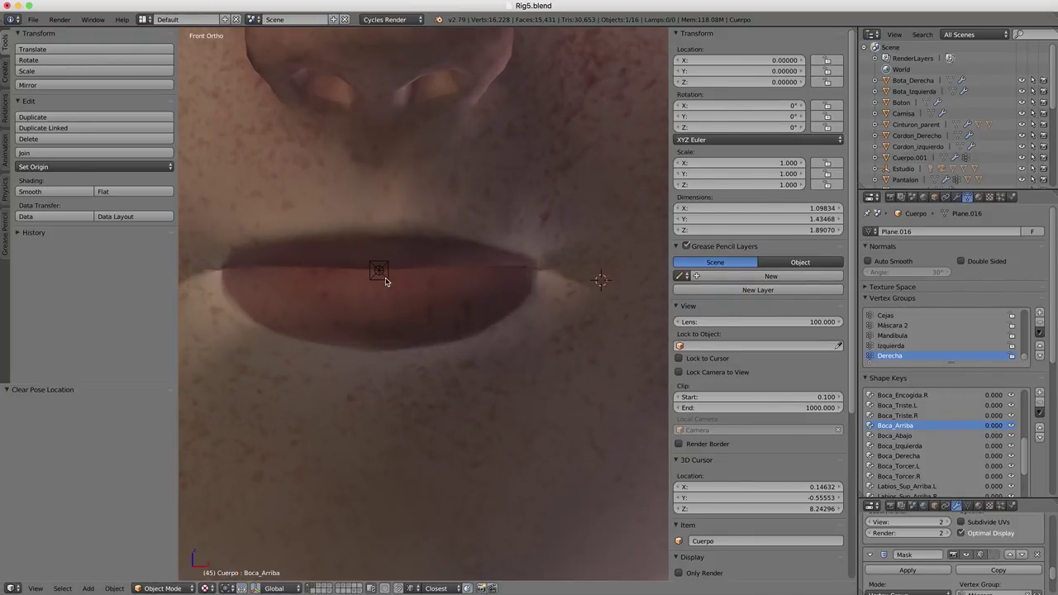
right_click(385, 281)
key(g)
key(Escape)
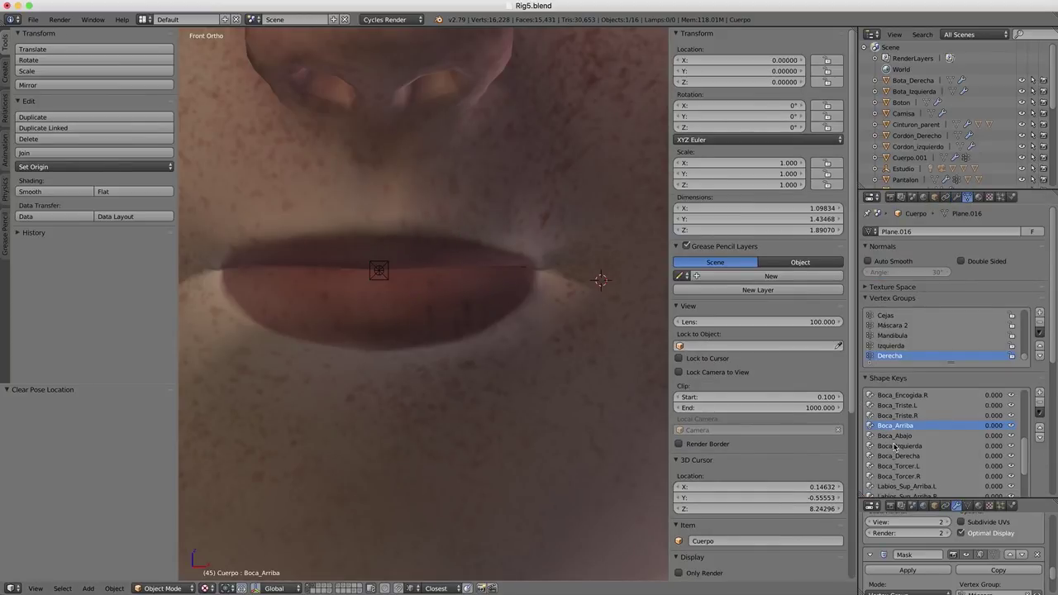
scroll(894, 448, down, 2)
click(897, 445)
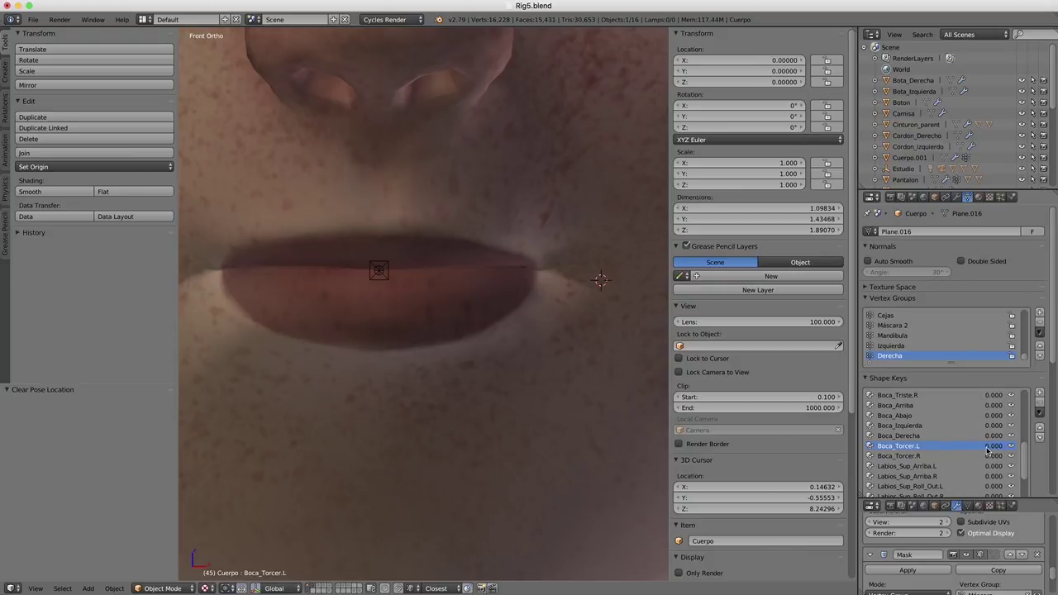
drag(988, 451, 1025, 450)
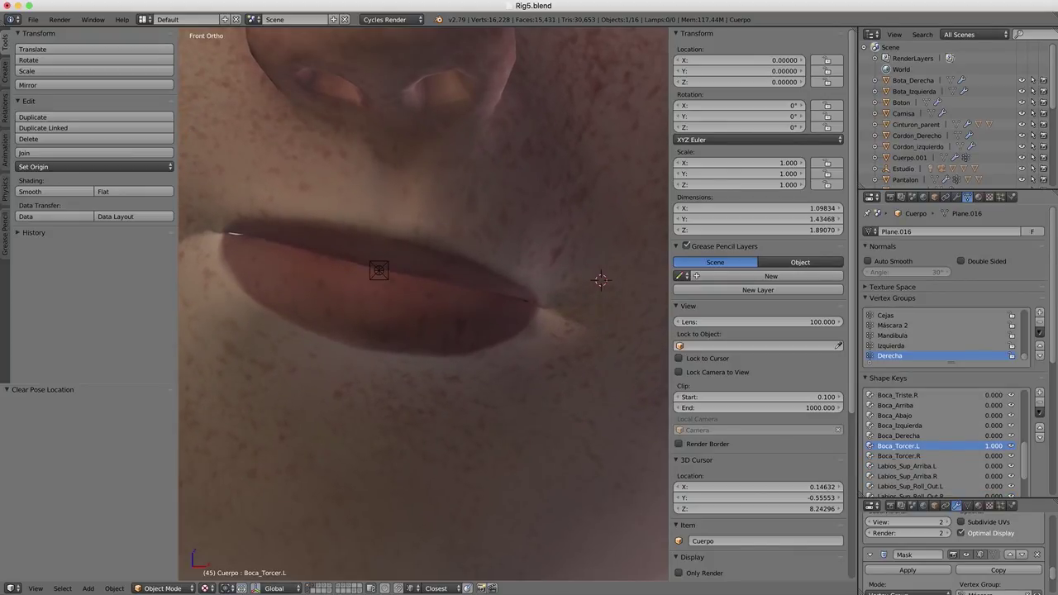
Step: Add a Limit Rotation constraint to CTR_Boca in Local Space with For Transform enabled
right_click(380, 274)
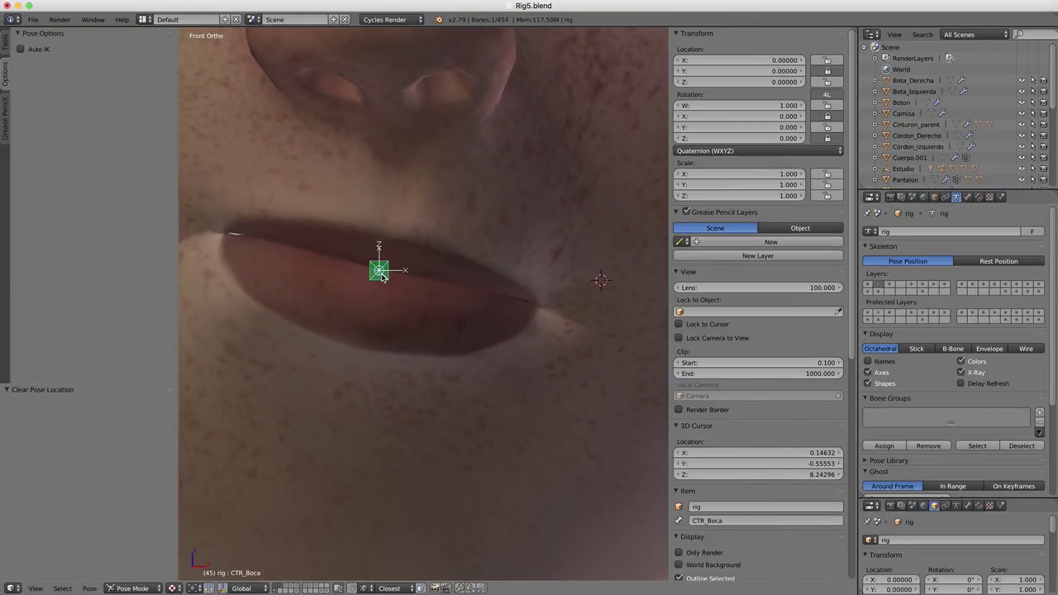
click(979, 197)
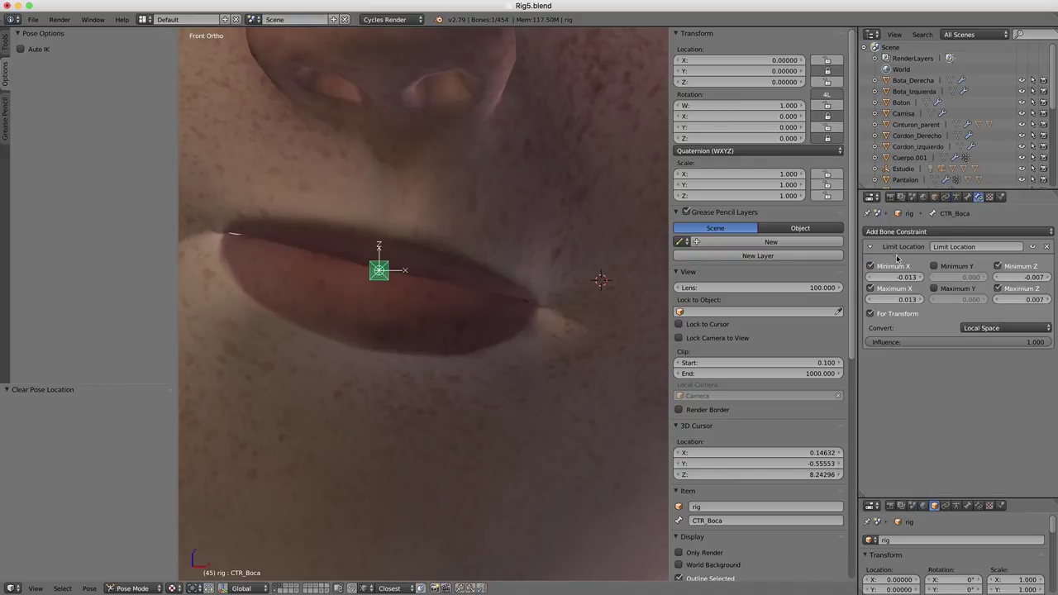
click(909, 232)
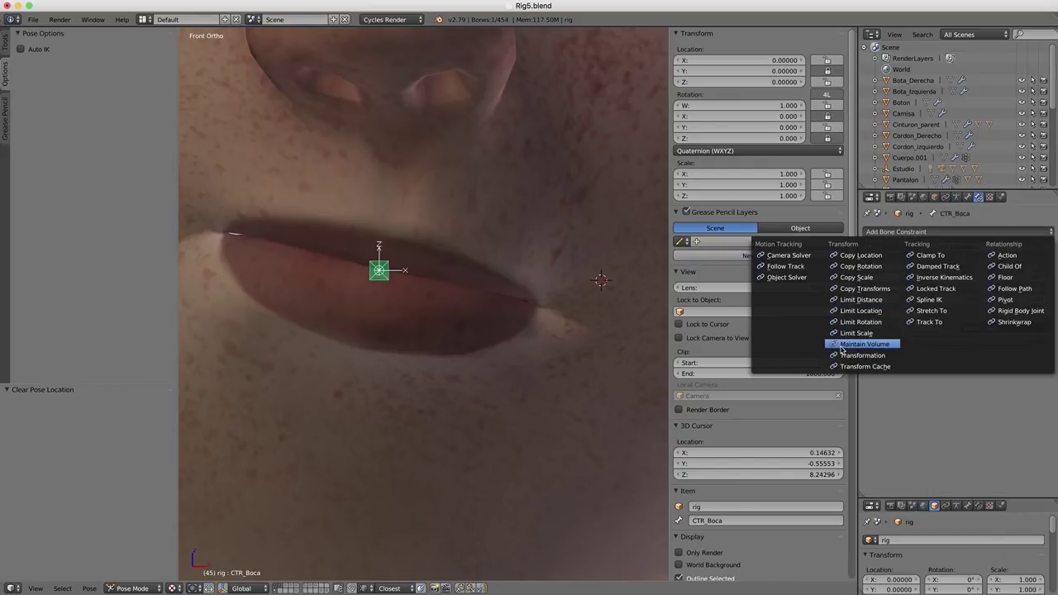
click(872, 322)
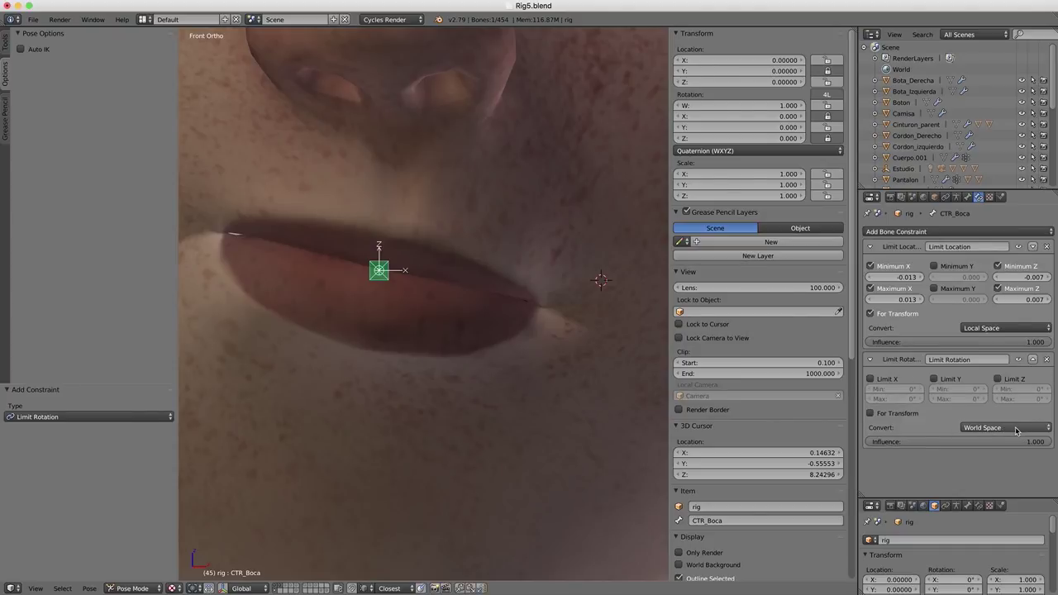
click(1016, 428)
click(981, 382)
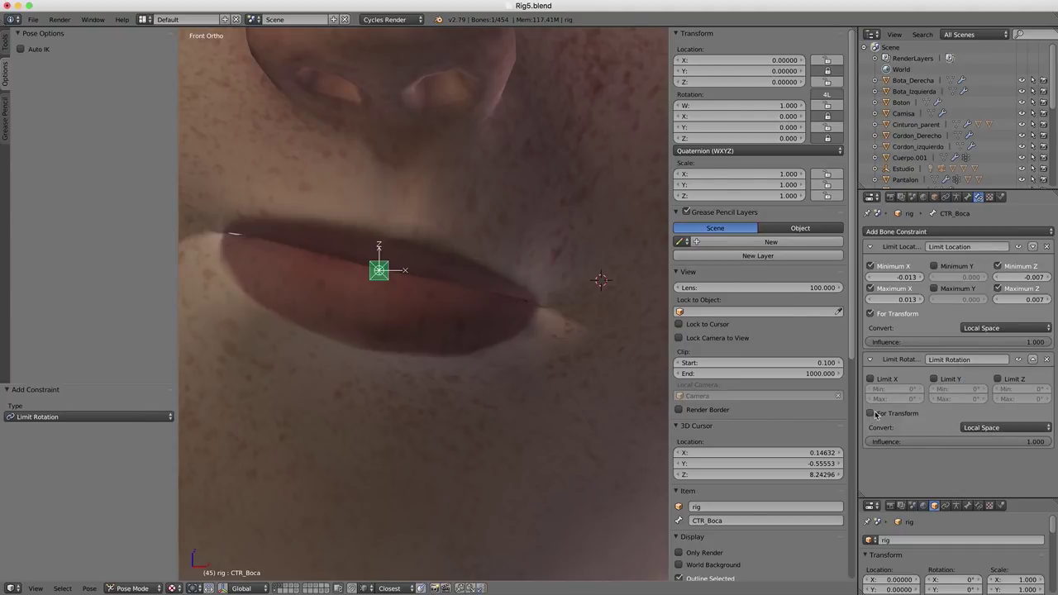
click(871, 415)
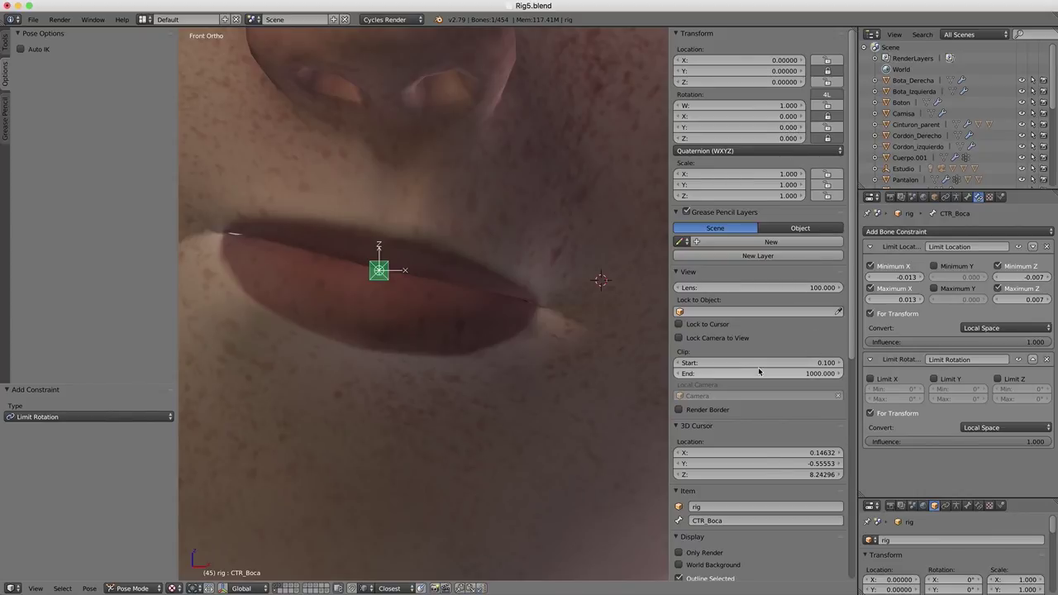
Step: Enable the Y rotation limit and try maximums of 45° and 22.5°, test-rotating each
click(933, 378)
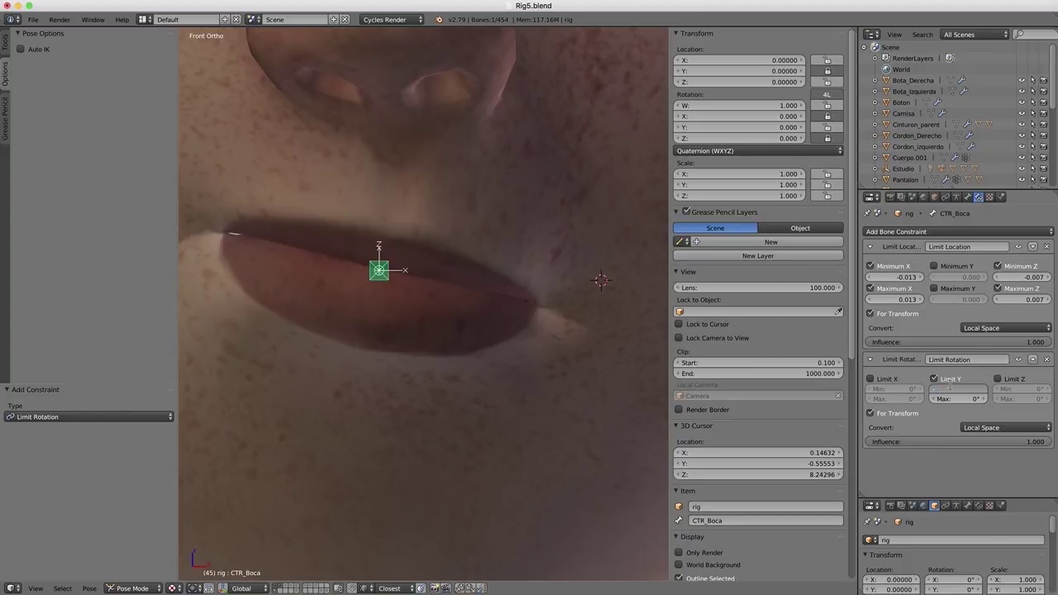
click(951, 400)
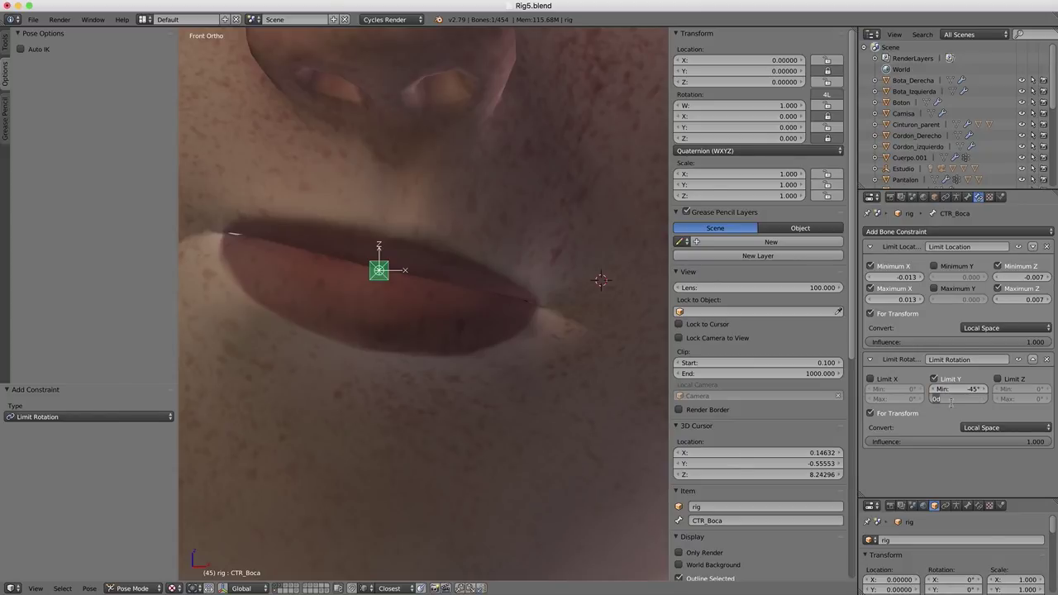
text(45)
key(Return)
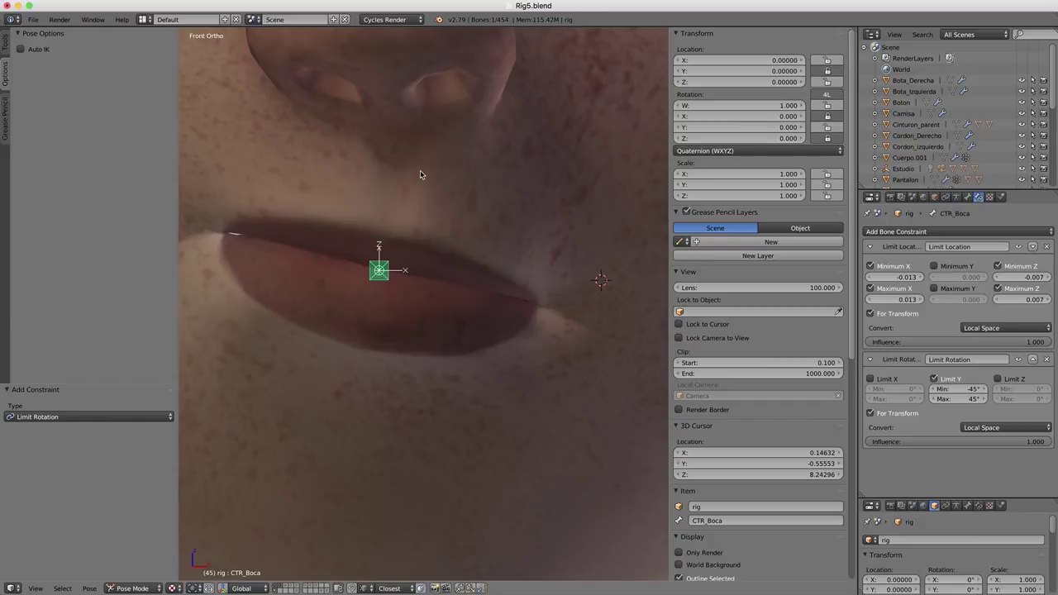
key(r)
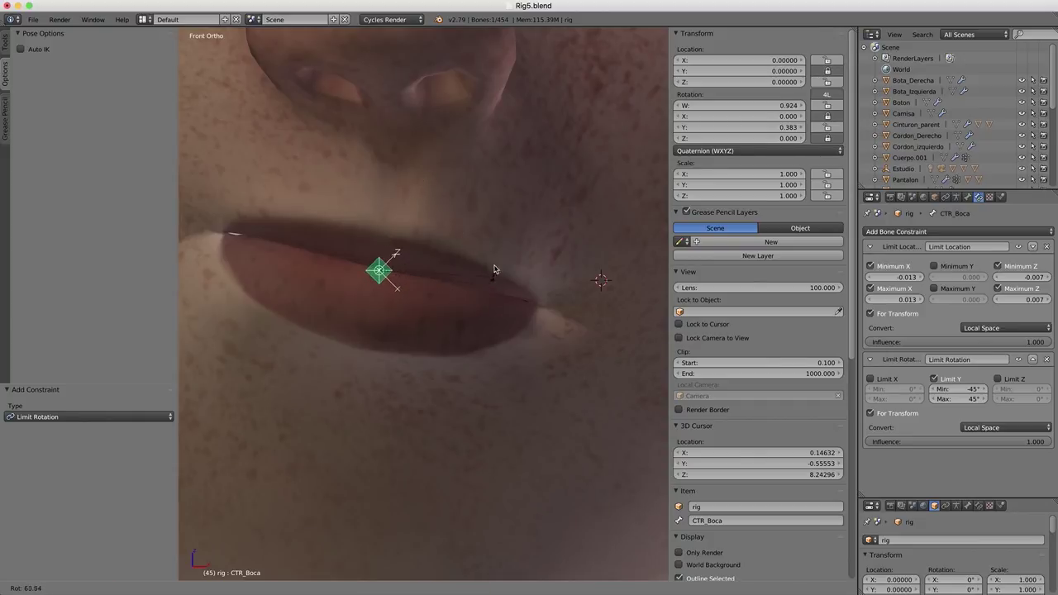
key(Escape)
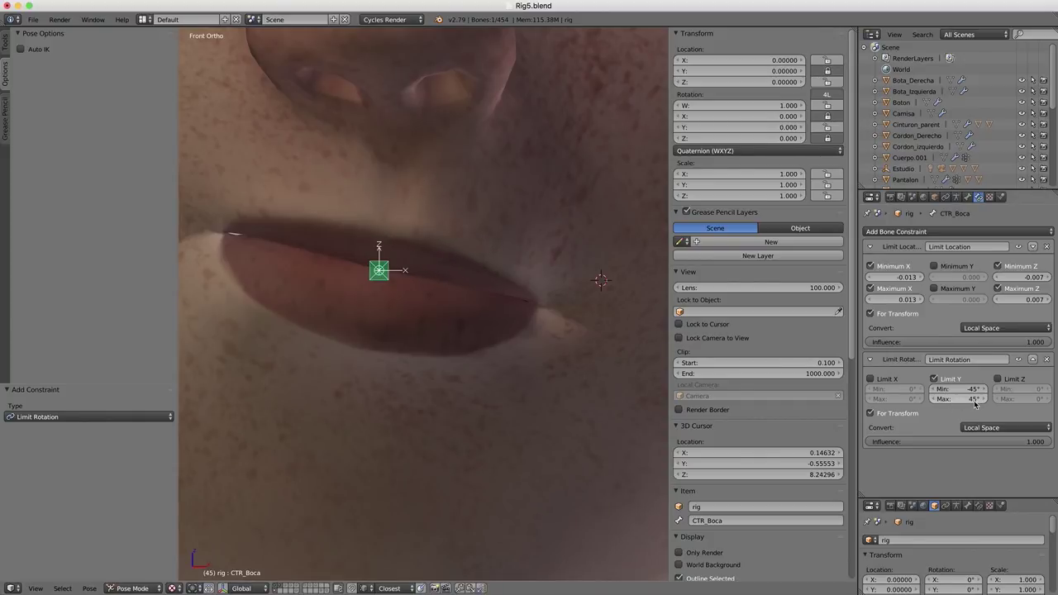
click(972, 401)
text(22.5)
key(Return)
key(r)
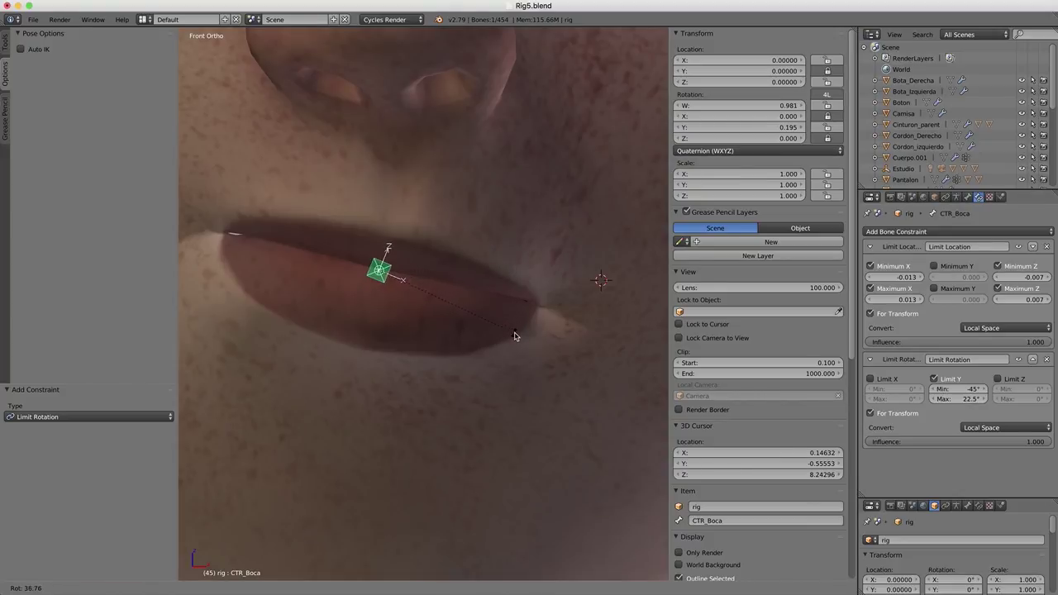
right_click(529, 273)
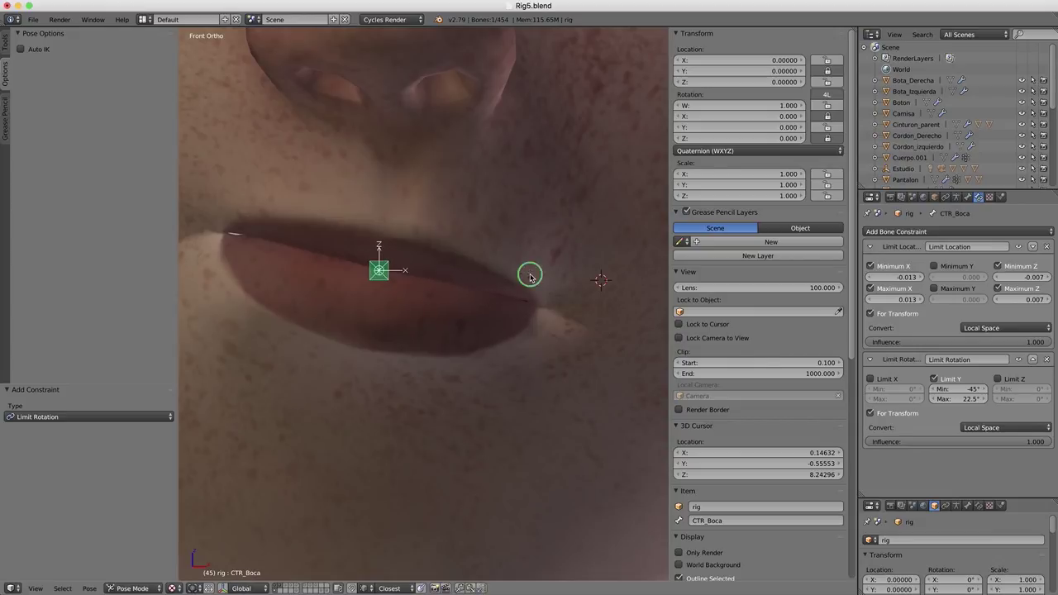
Step: Set the Y rotation limits to 20° maximum and -20° minimum, then test-rotate
click(963, 399)
text(20)
key(Return)
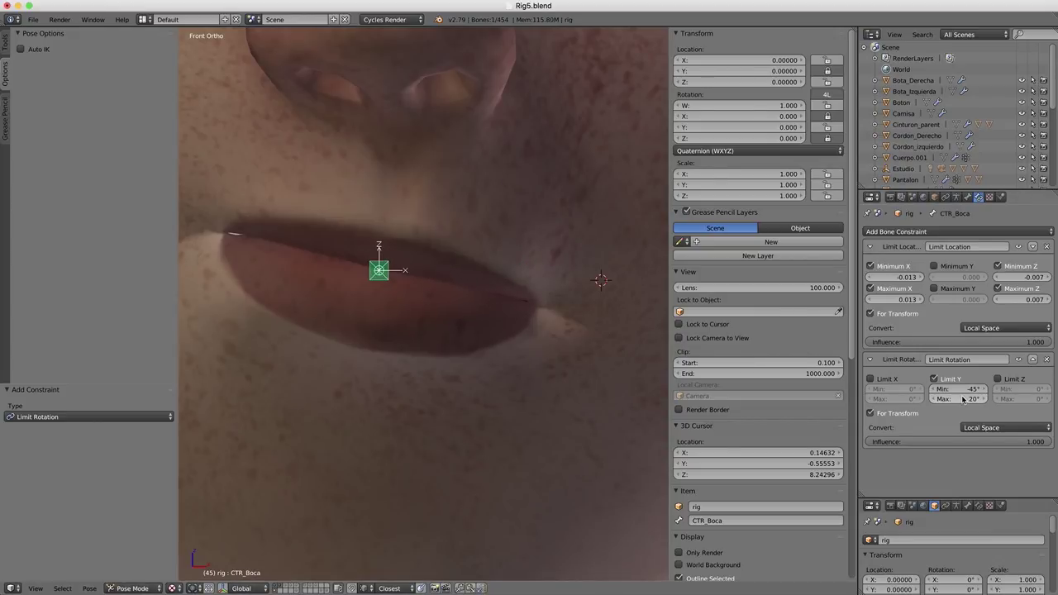
click(954, 388)
key(BackSpace)
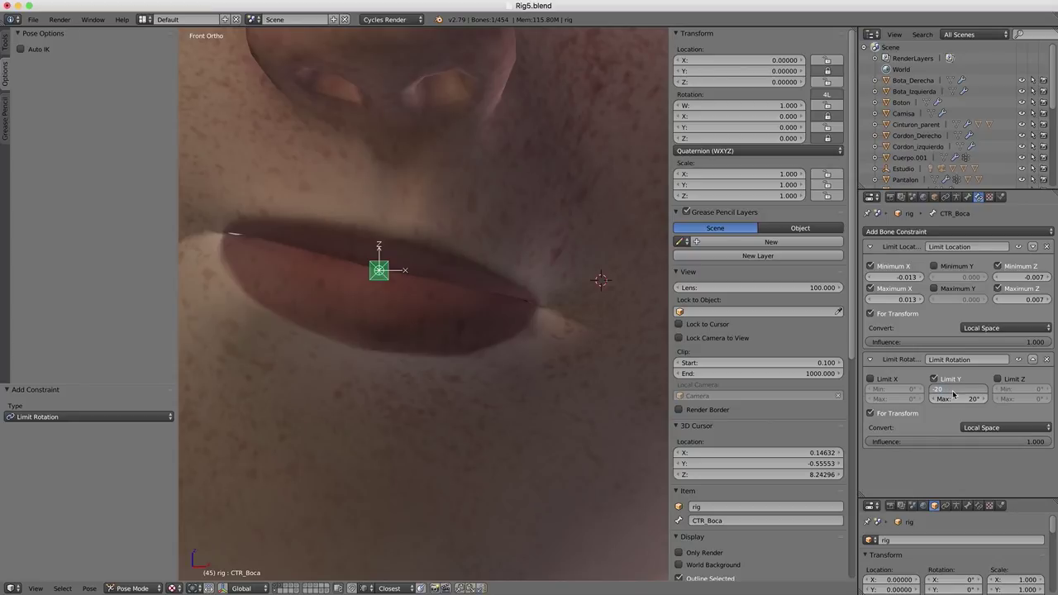
text(-20)
key(Return)
key(r)
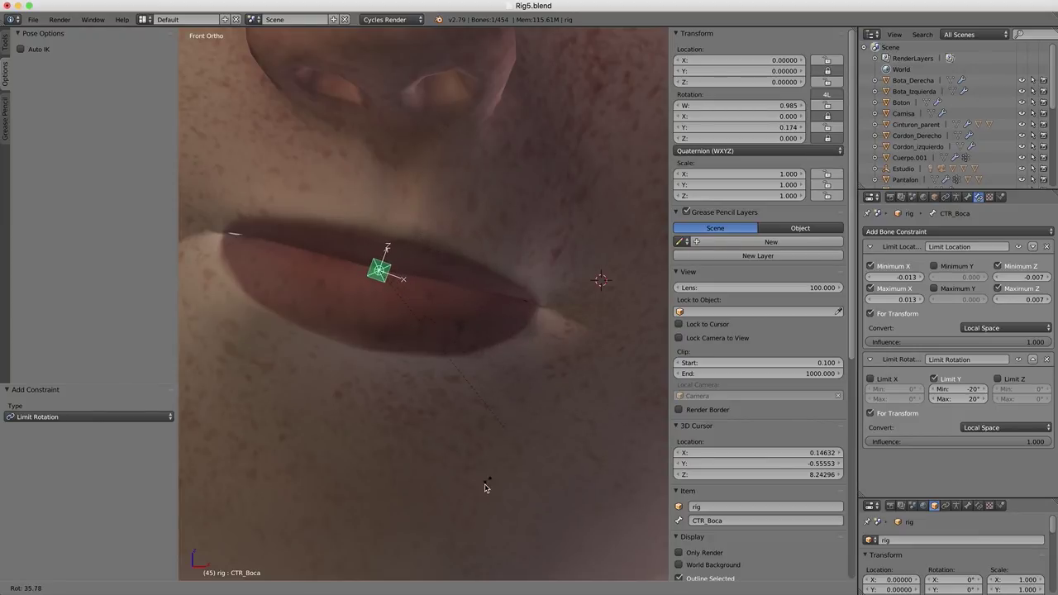
Step: Select the Cuerpo mesh and reset the Boca_Torcer.L shape key to 0
click(502, 415)
right_click(460, 331)
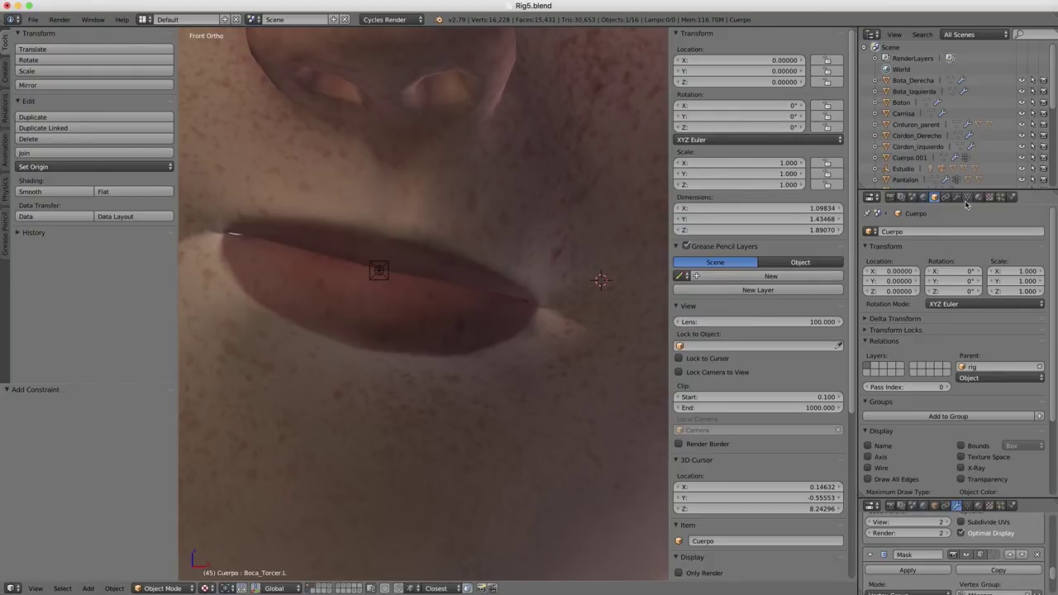
click(957, 202)
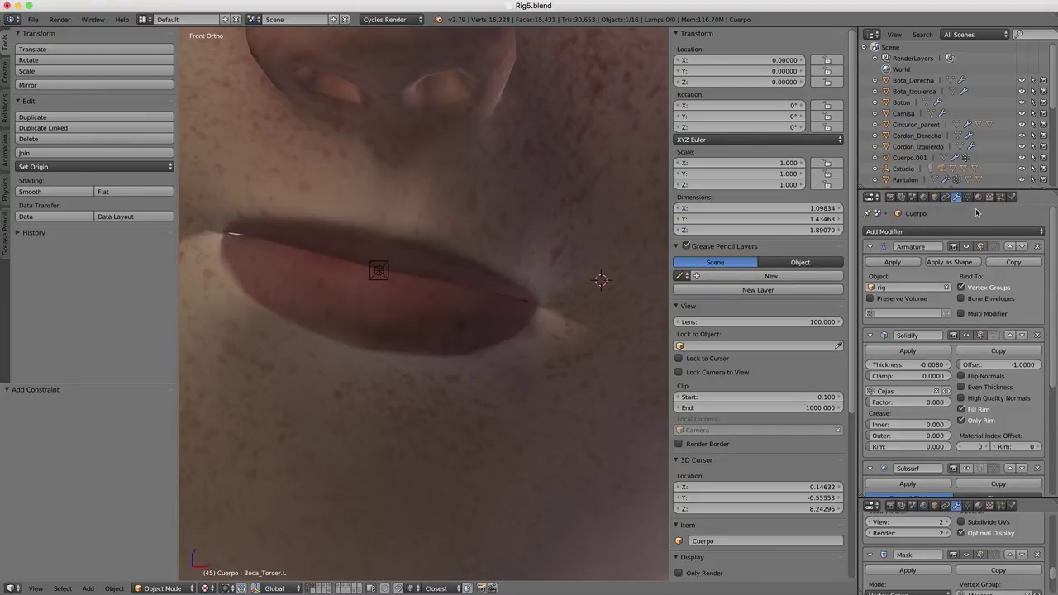
click(968, 197)
drag(995, 445, 974, 446)
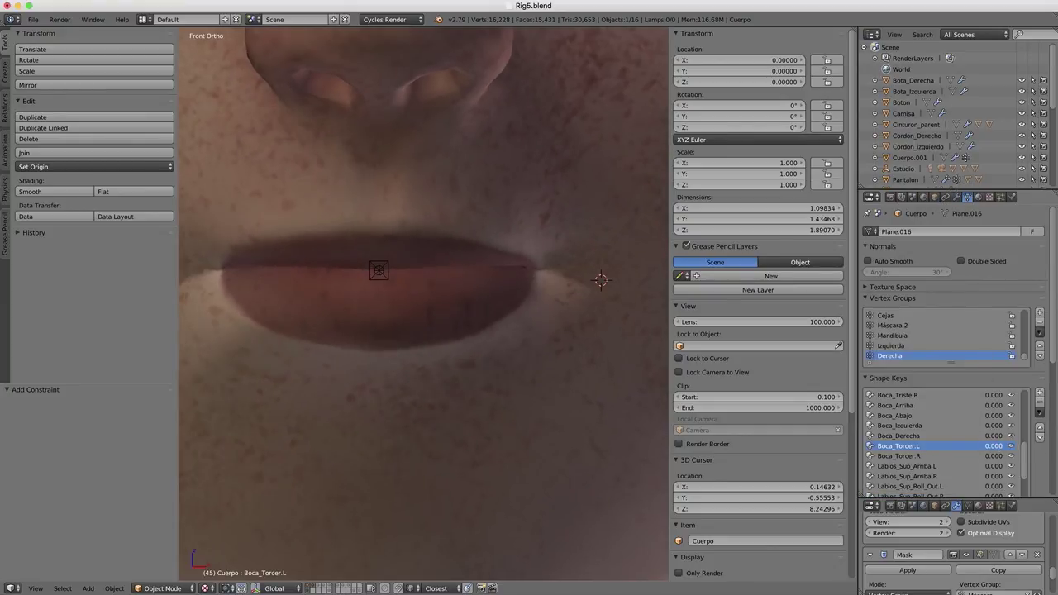
Step: Frame the chin and jaw control in a side profile view, keeping Cuerpo selected
scroll(301, 261, down, 3)
scroll(301, 261, down, 1)
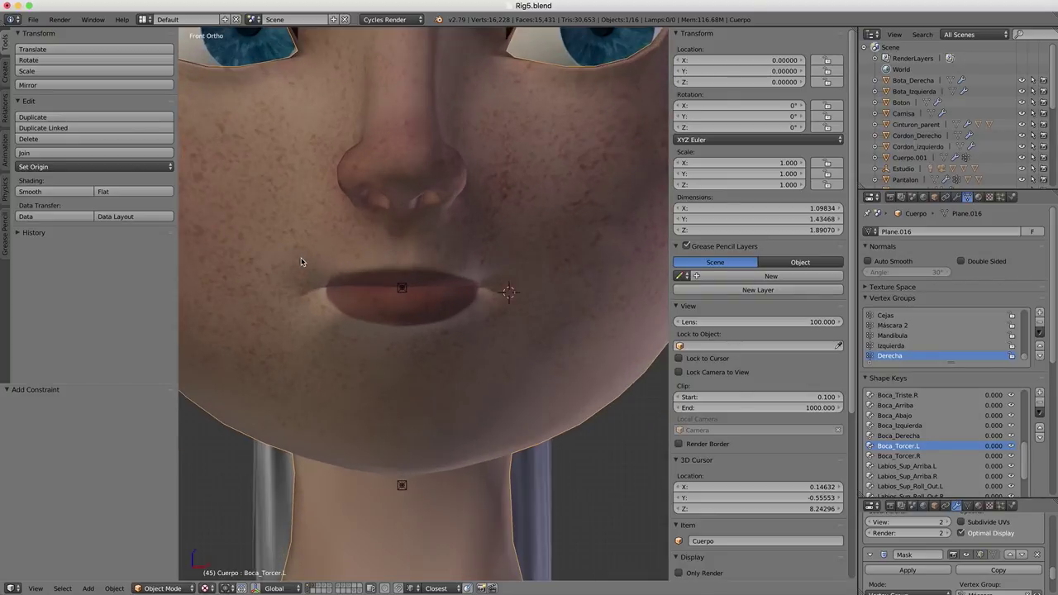
key(KP_3)
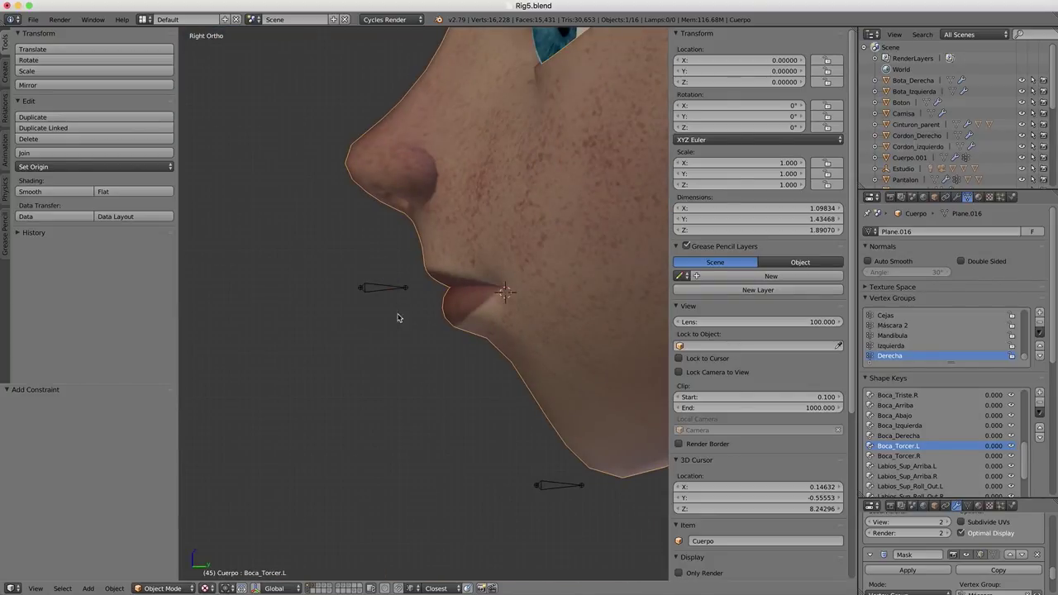
shift+middle_drag(468, 387, 373, 300)
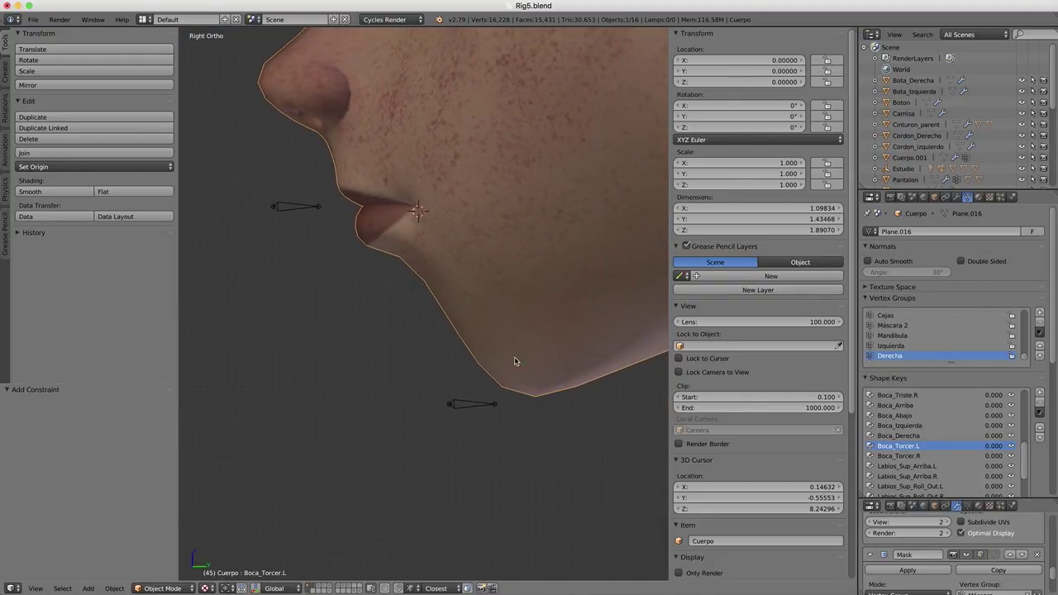
shift+middle_drag(515, 356, 460, 348)
right_click(420, 386)
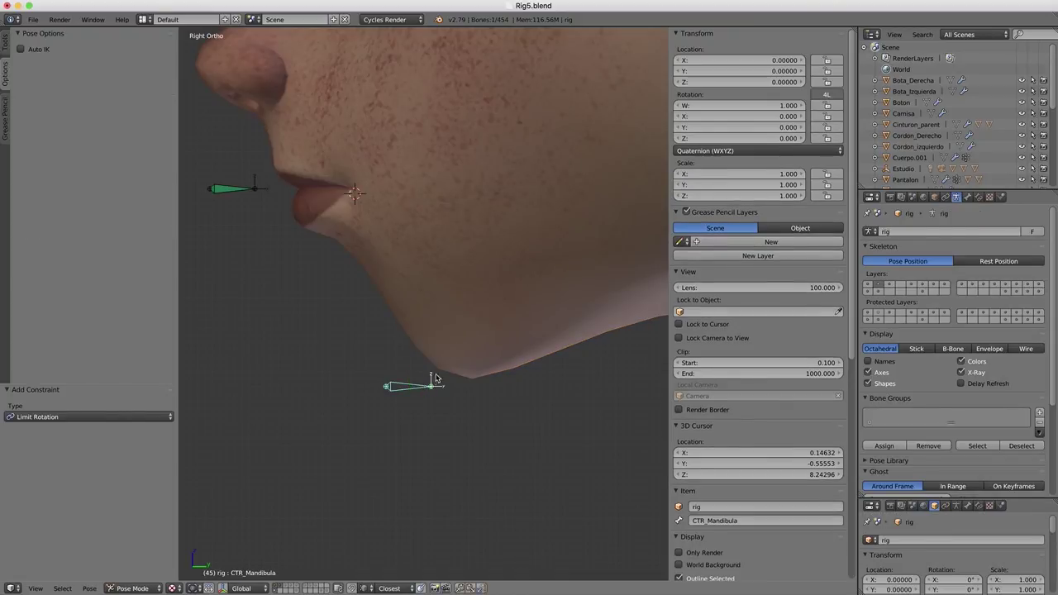
right_click(493, 313)
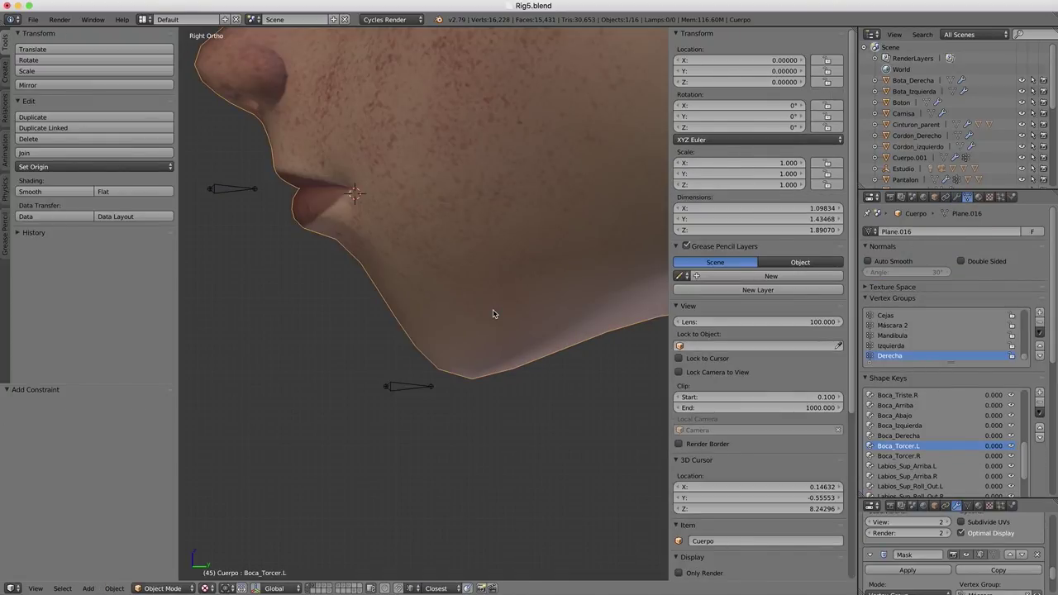
scroll(971, 442, up, 1)
scroll(971, 446, up, 6)
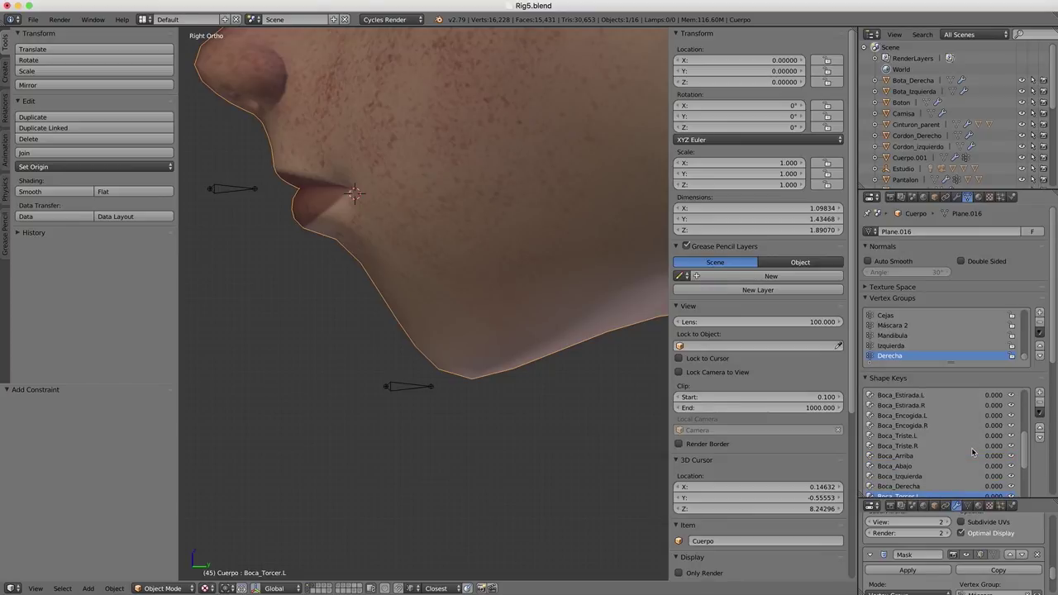
scroll(944, 465, up, 6)
Step: Make Mandibula_Abierta the active shape key and preview it on its own
click(897, 425)
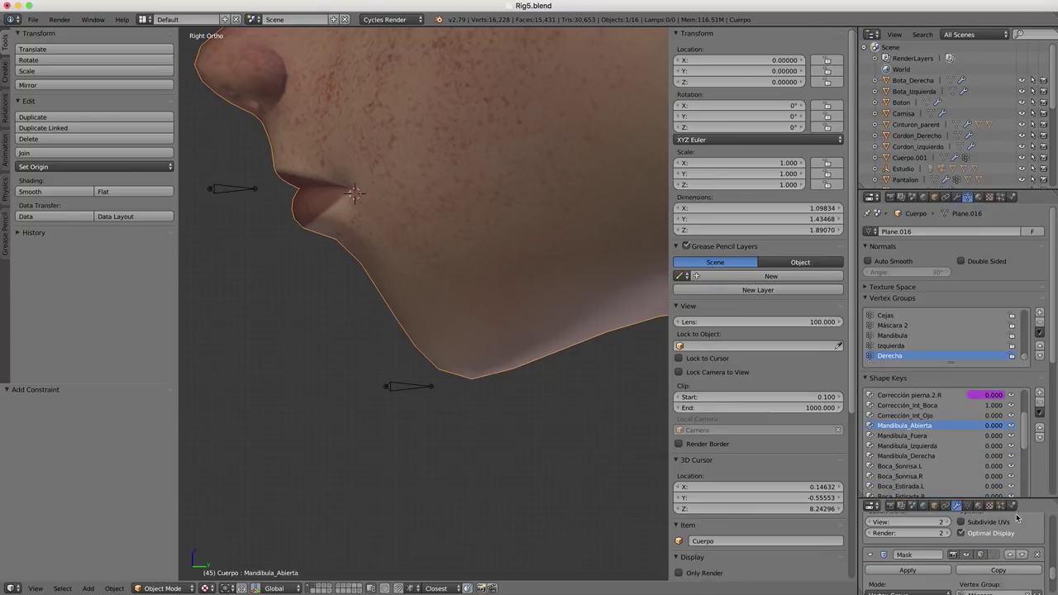
scroll(935, 455, down, 1)
scroll(1040, 463, down, 1)
scroll(1040, 462, down, 2)
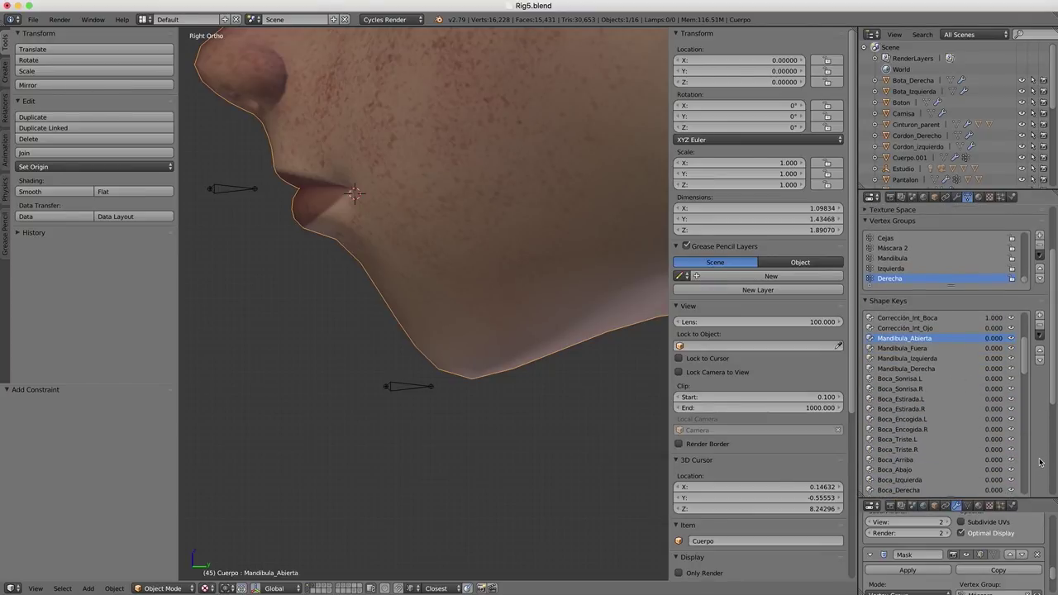
scroll(1040, 465, down, 1)
scroll(1033, 472, up, 1)
click(1016, 488)
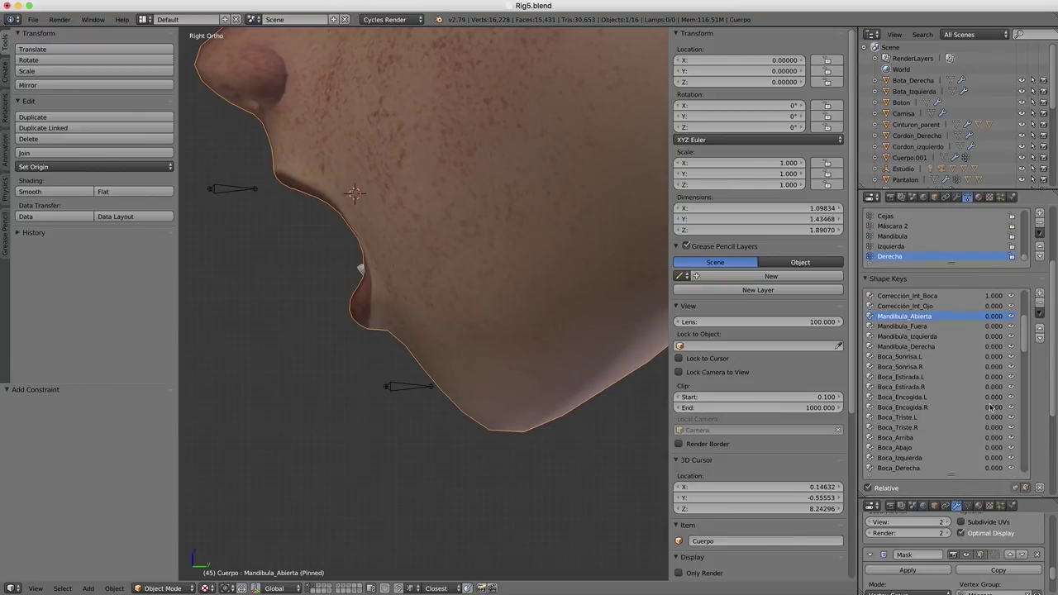
Step: Preview Mandibula_Fuera, Izquierda and Derecha from the front, ending on Mandibula_Abierta
click(938, 329)
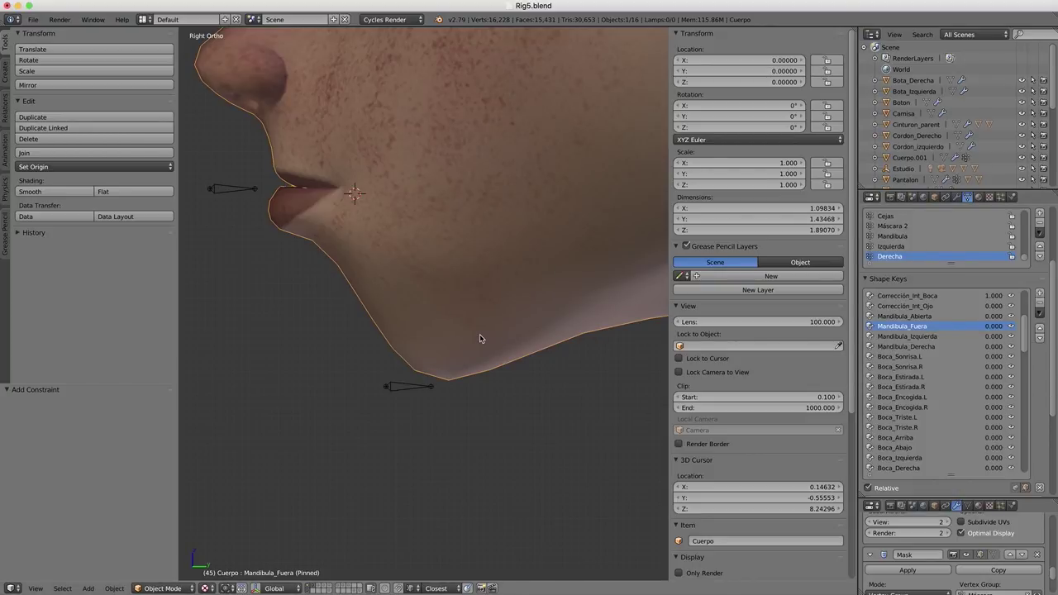
key(KP_1)
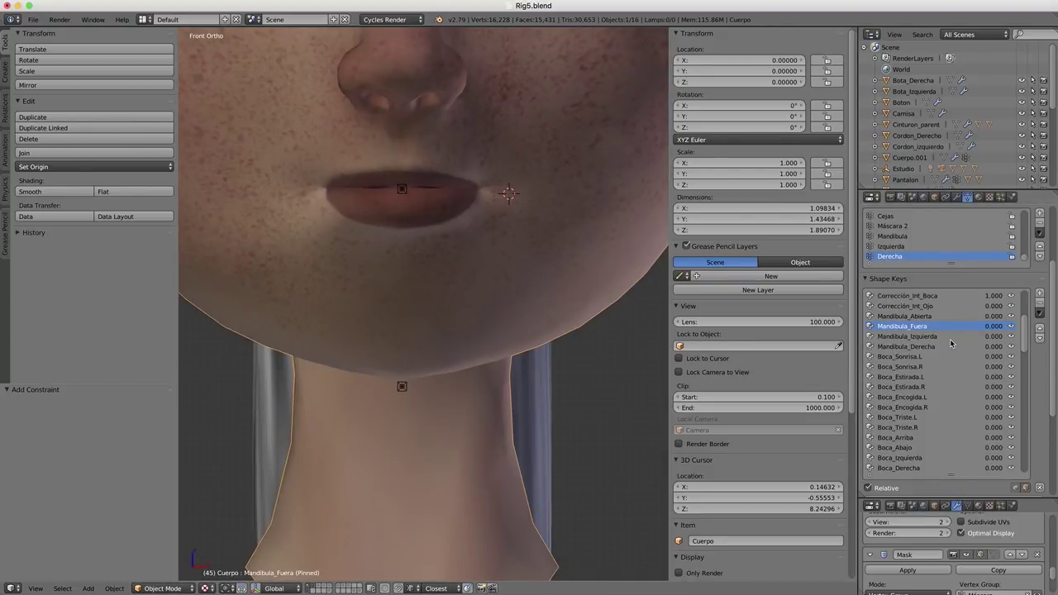
click(950, 338)
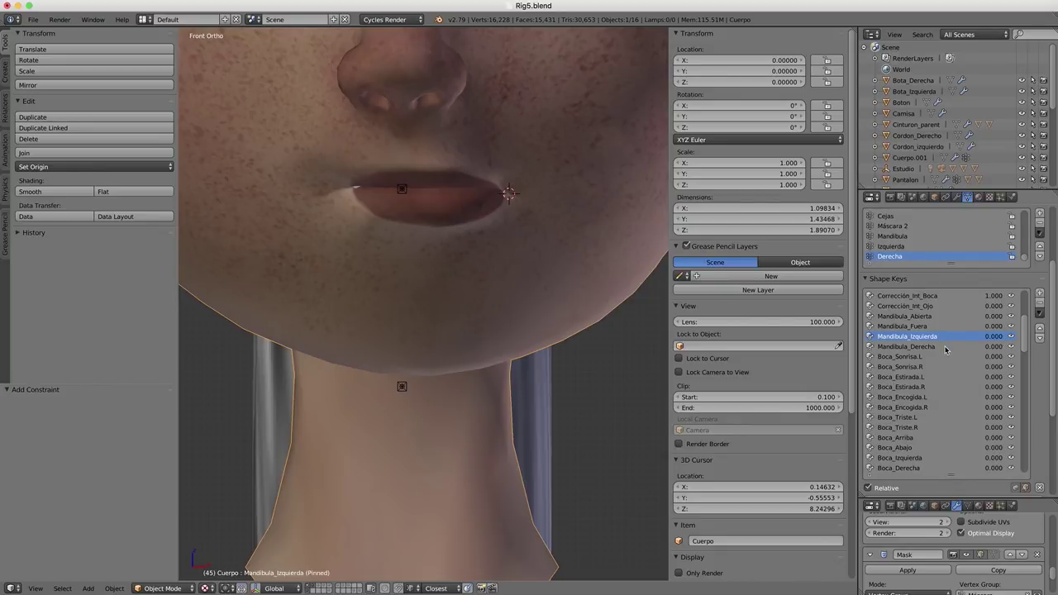
click(946, 348)
click(944, 326)
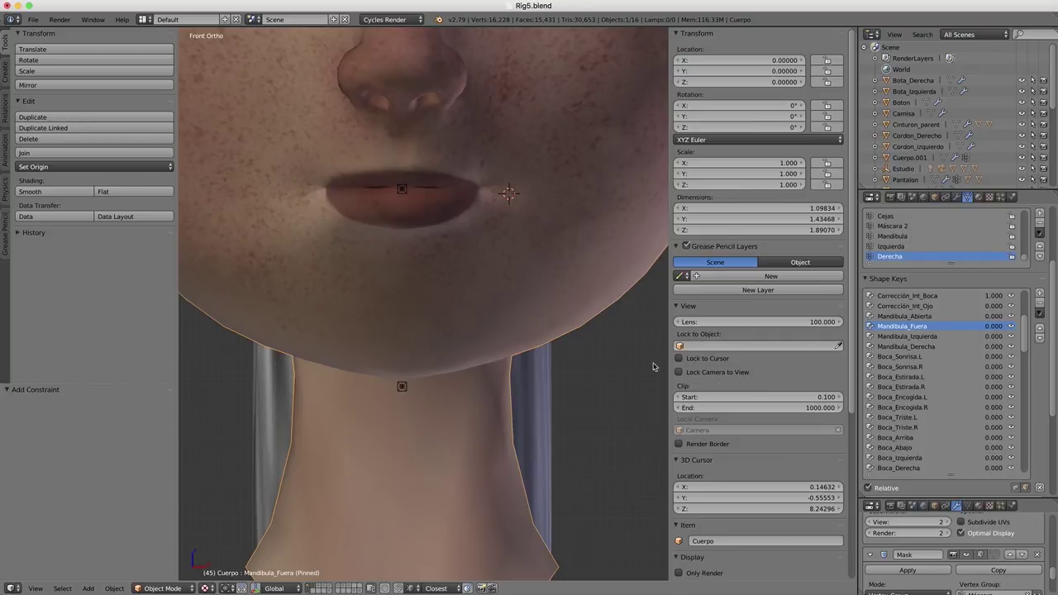
click(901, 317)
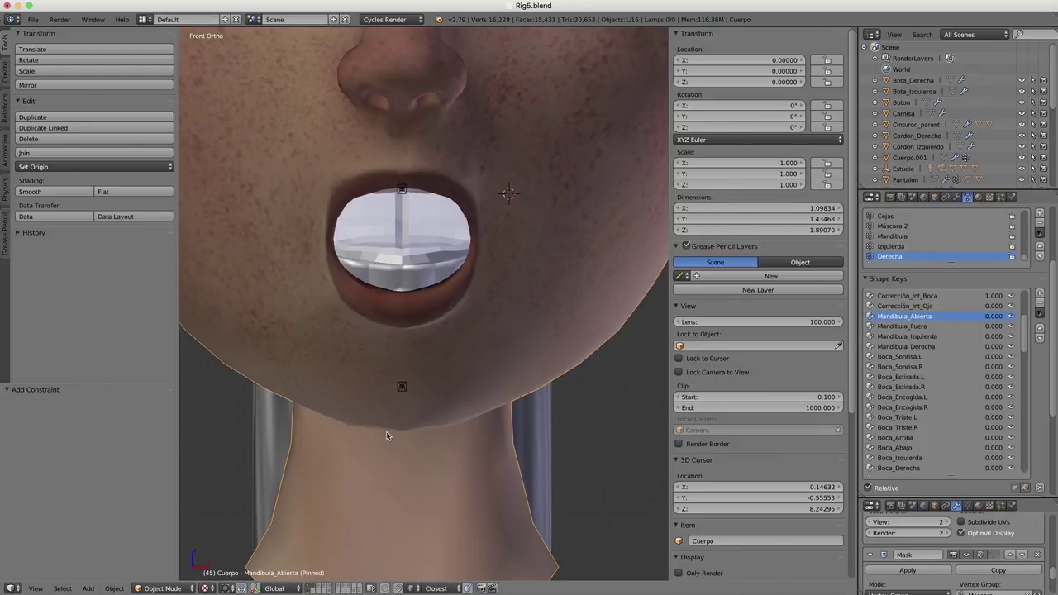
right_click(403, 393)
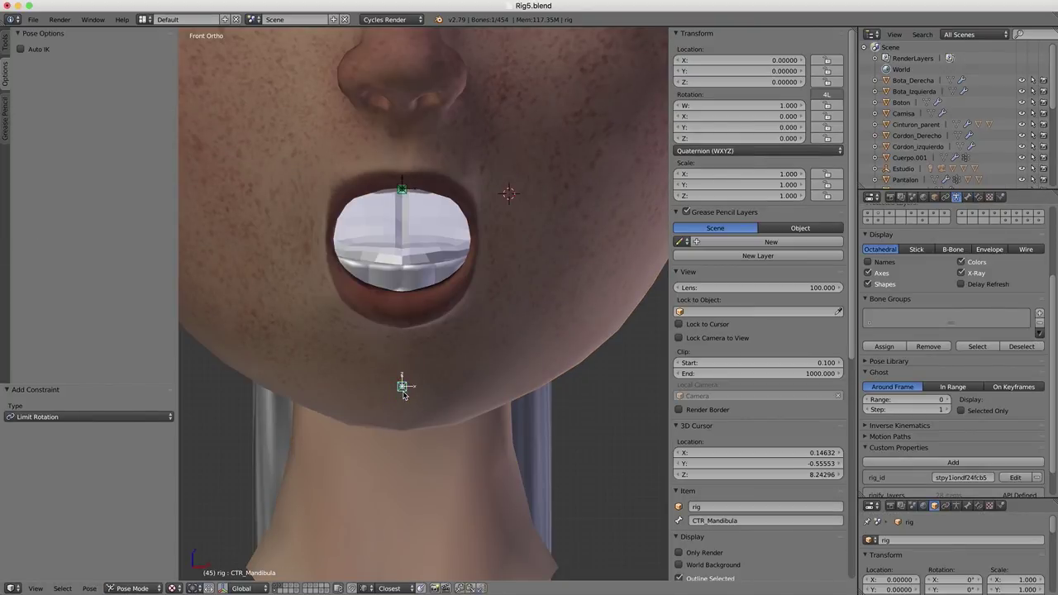
Step: In side view, turn off the Cuerpo shape key preview so the mouth closes
key(KP_3)
right_click(456, 347)
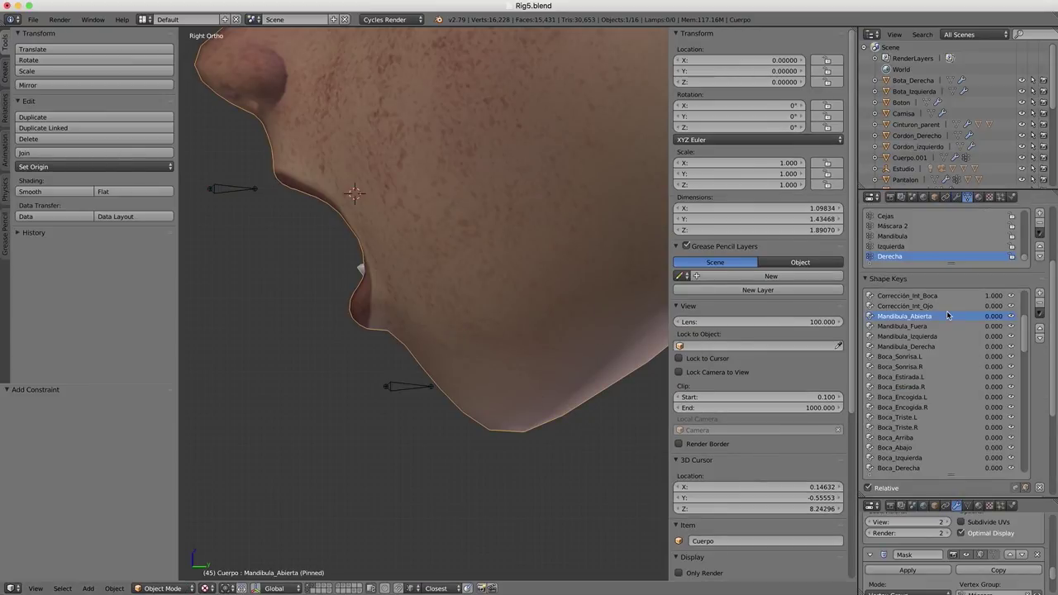
click(1016, 488)
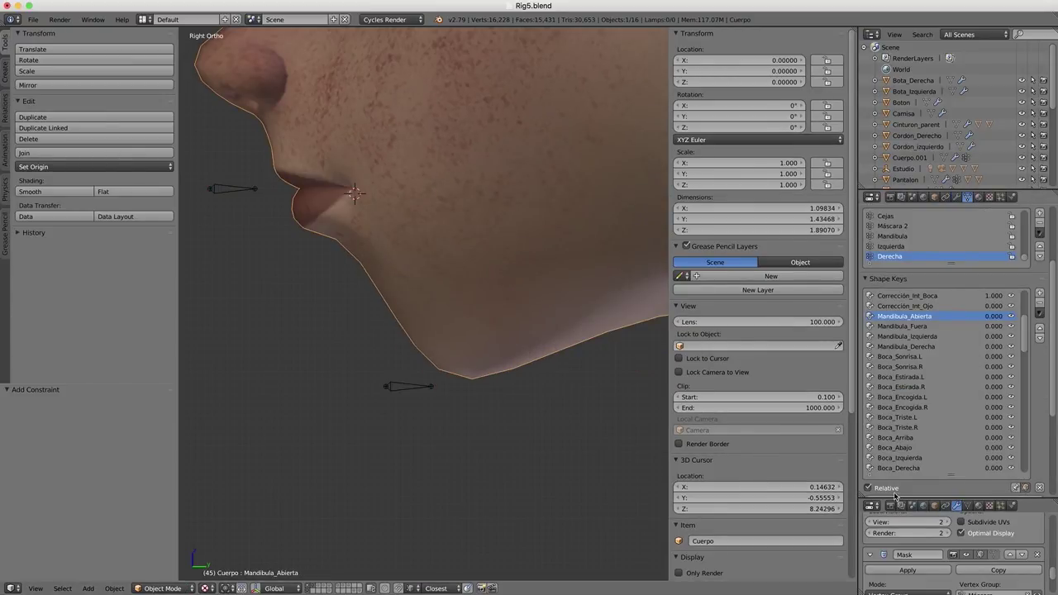
scroll(517, 392, up, 3)
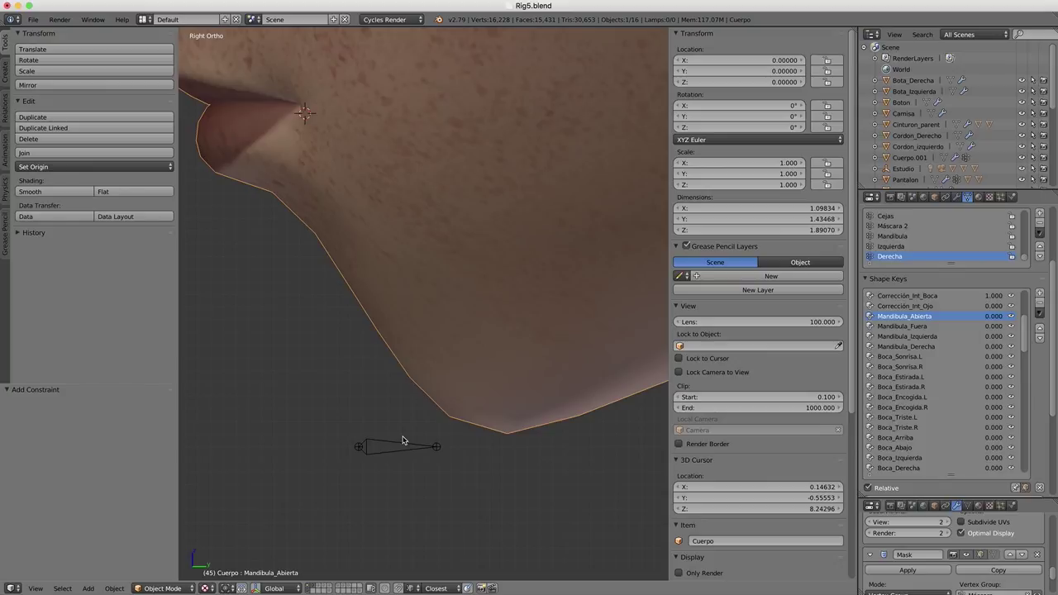
Step: In Edit Mode, raise CTR_Mandibula along Z and nudge it 0.010 along Y
right_click(403, 440)
key(Tab)
key(g)
key(z)
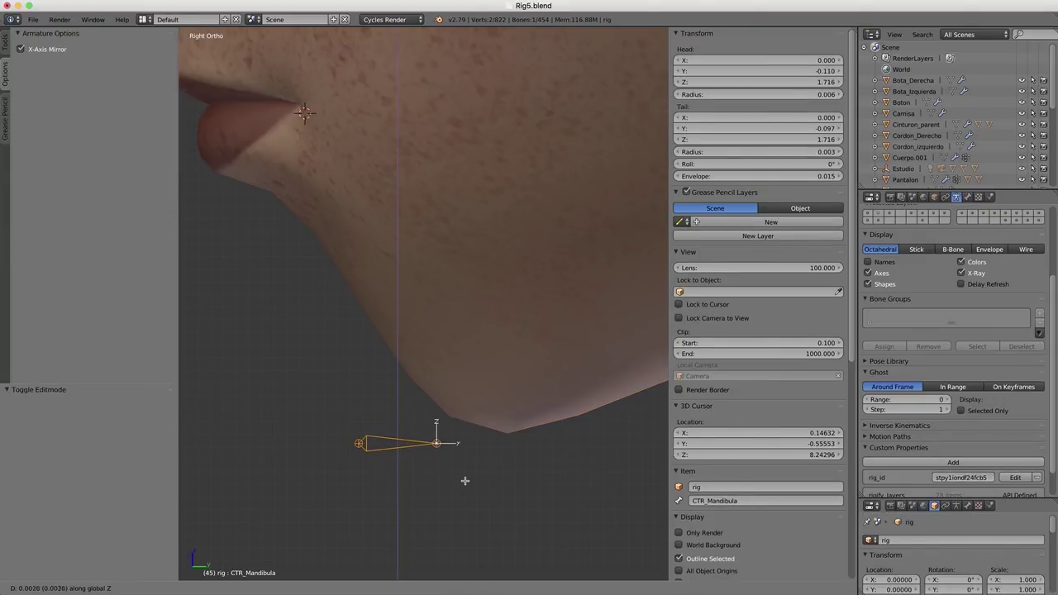
click(467, 476)
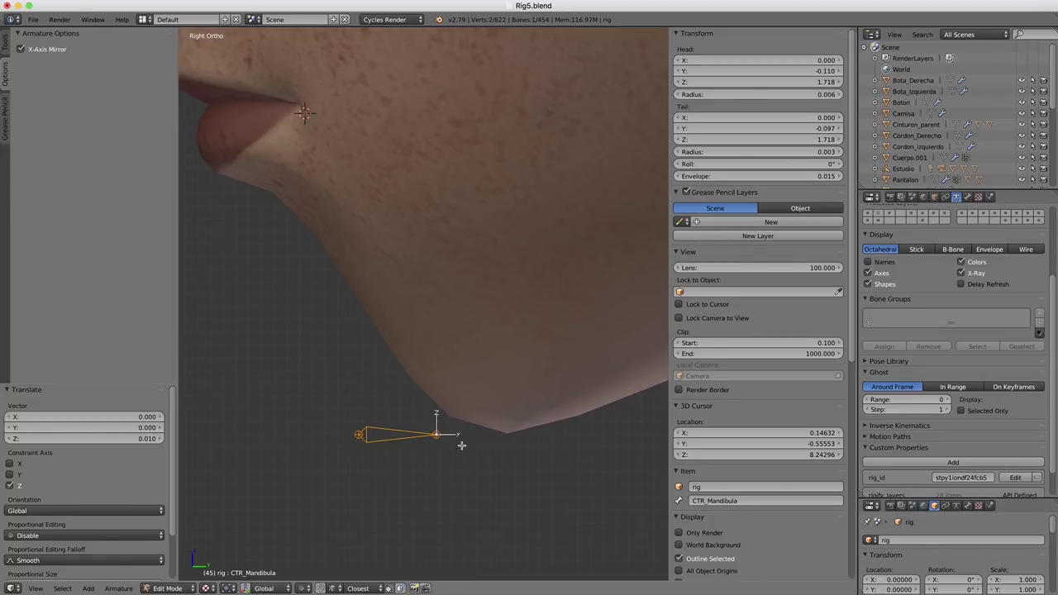
key(g)
key(y)
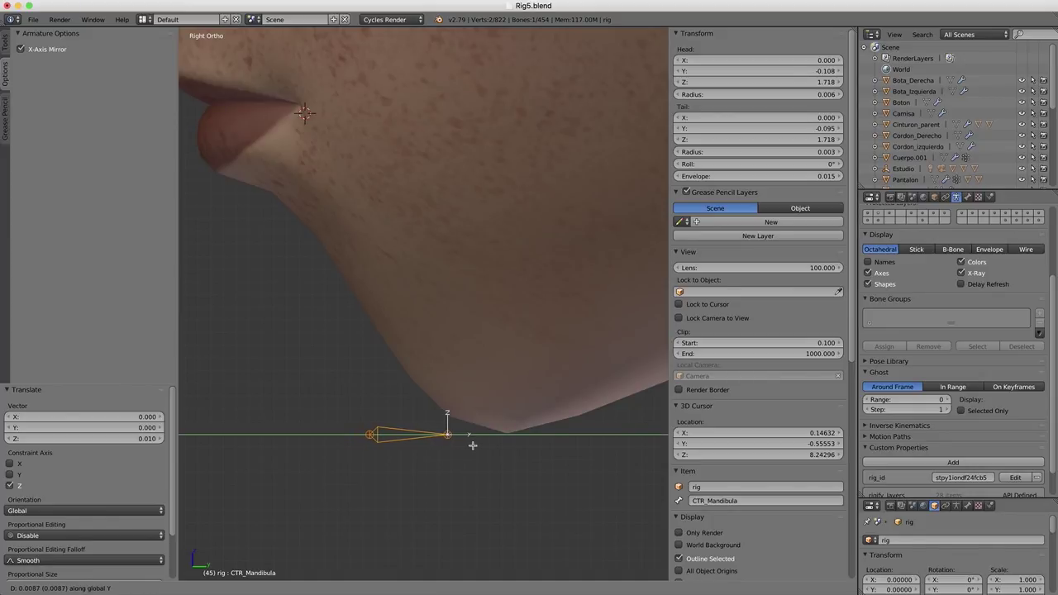
click(474, 445)
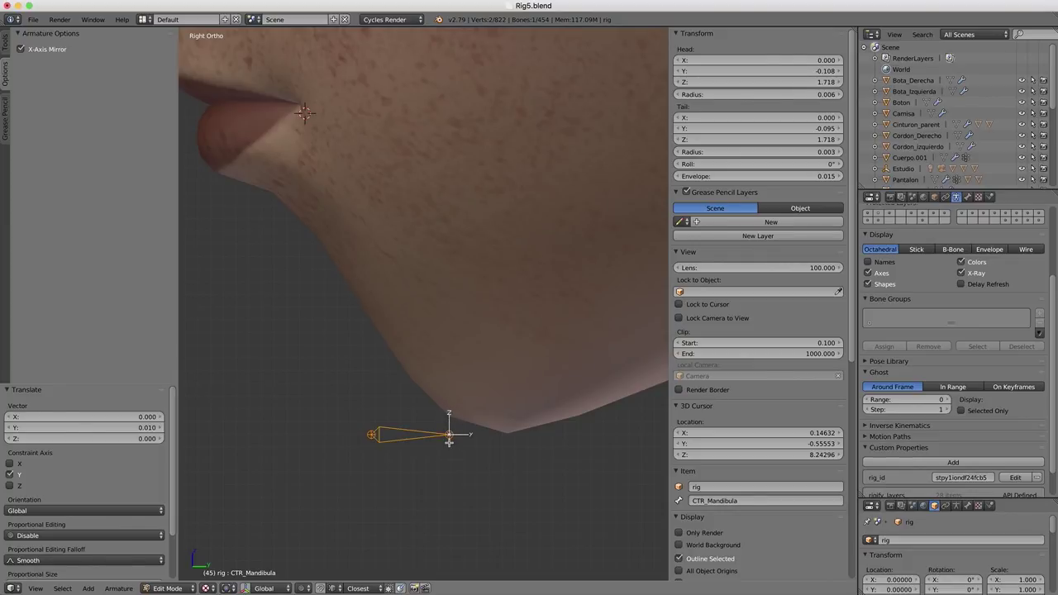
scroll(485, 460, down, 1)
scroll(484, 460, down, 3)
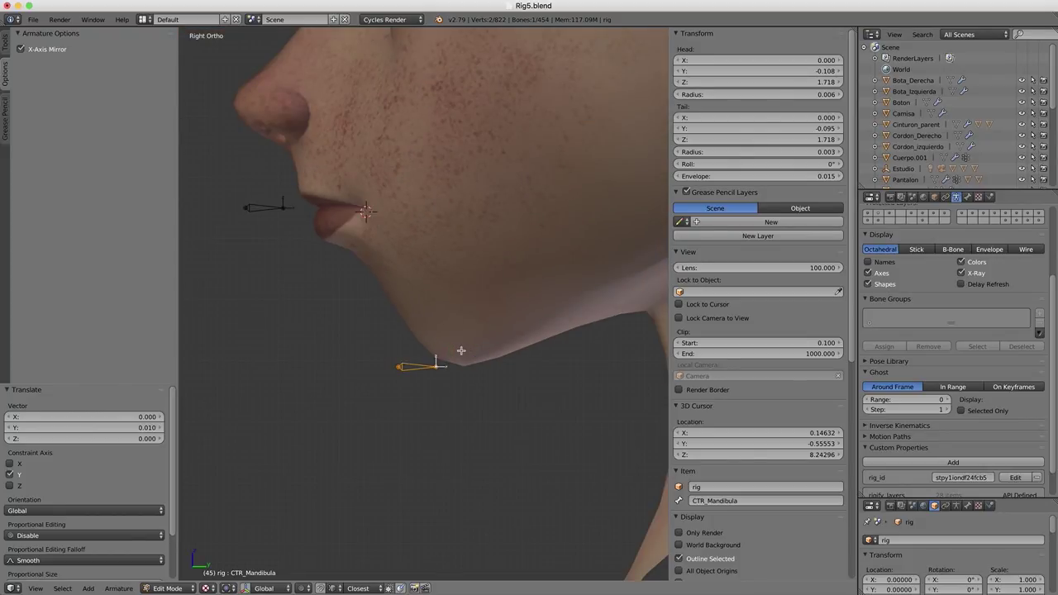
key(ctrl+Tab)
right_click(461, 350)
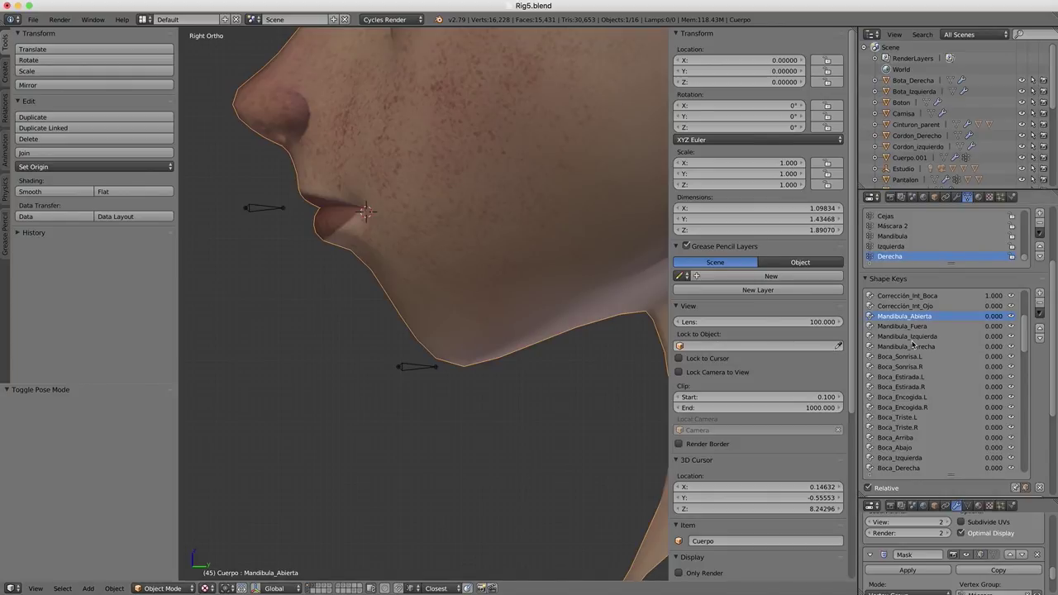
Step: Select CTR_Mandibula in Pose Mode and lock its X, Y and Z scale in the N panel
right_click(429, 365)
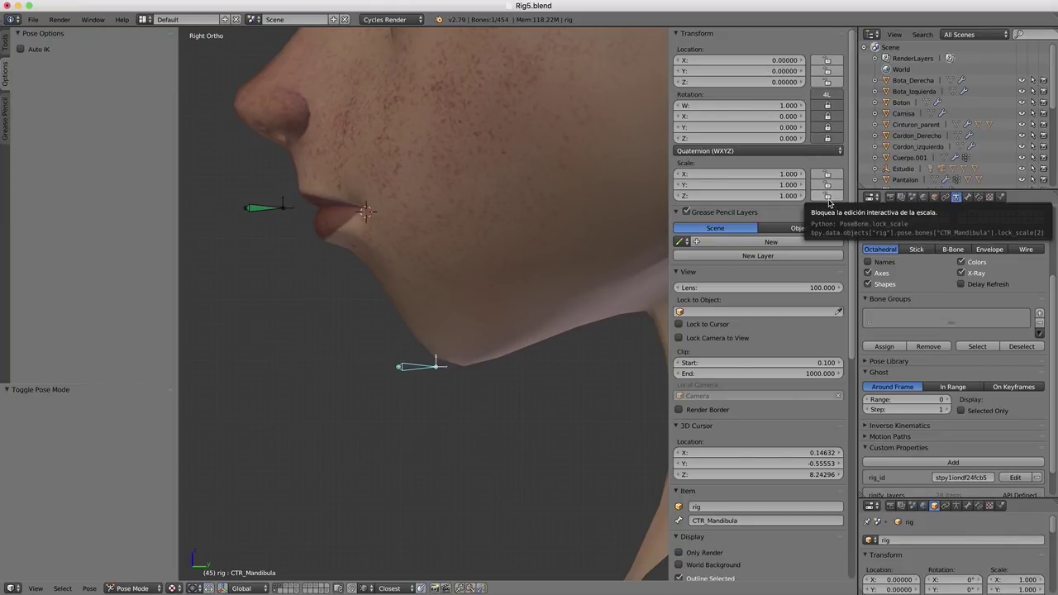
drag(827, 175, 831, 207)
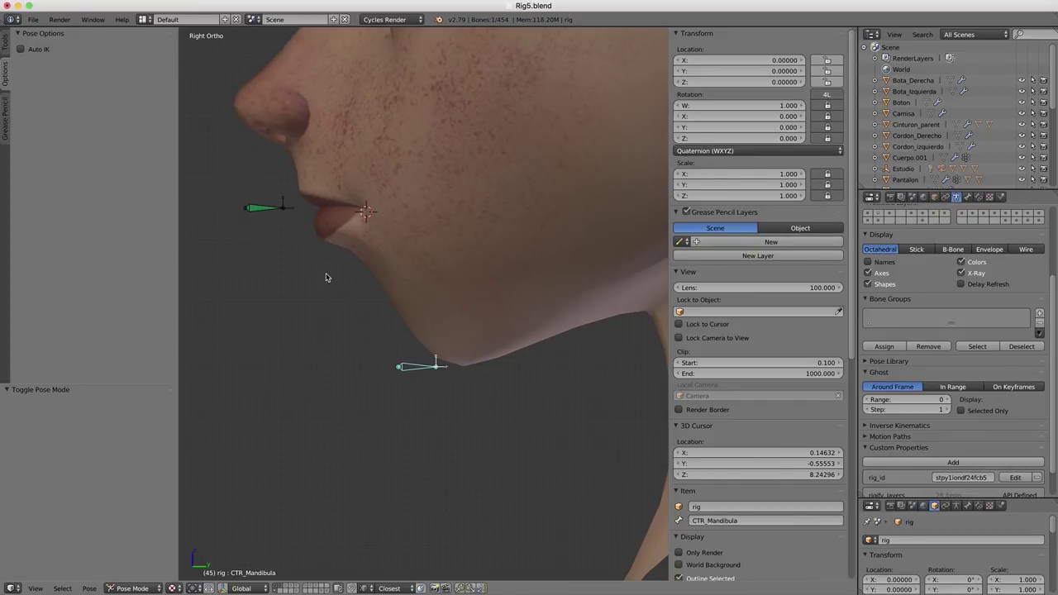
click(968, 198)
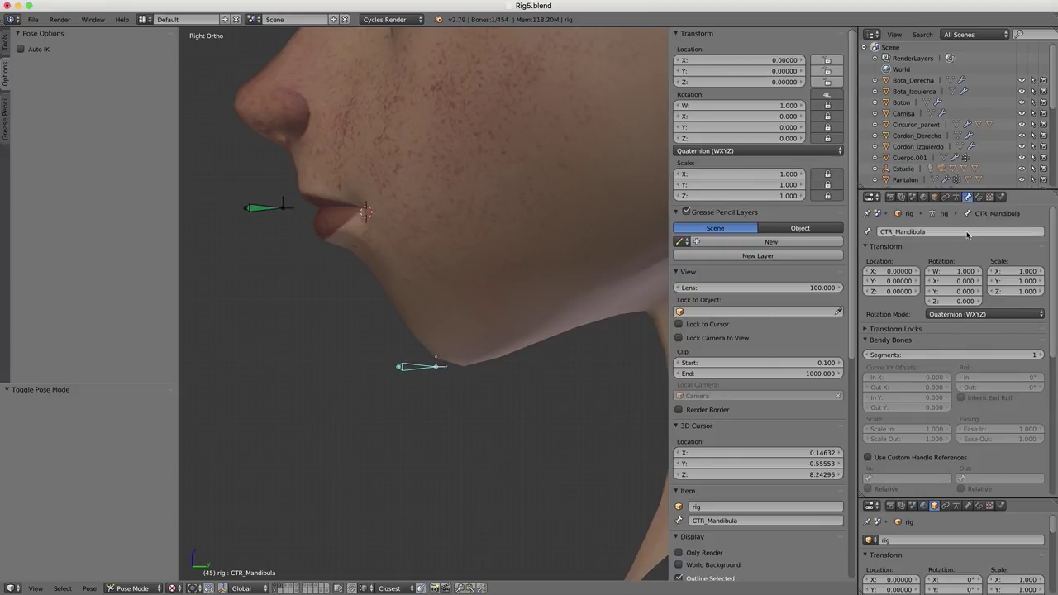
Step: Add a Limit Location constraint to CTR_Mandibula with For Transform enabled and Local Space conversion
click(978, 197)
click(975, 230)
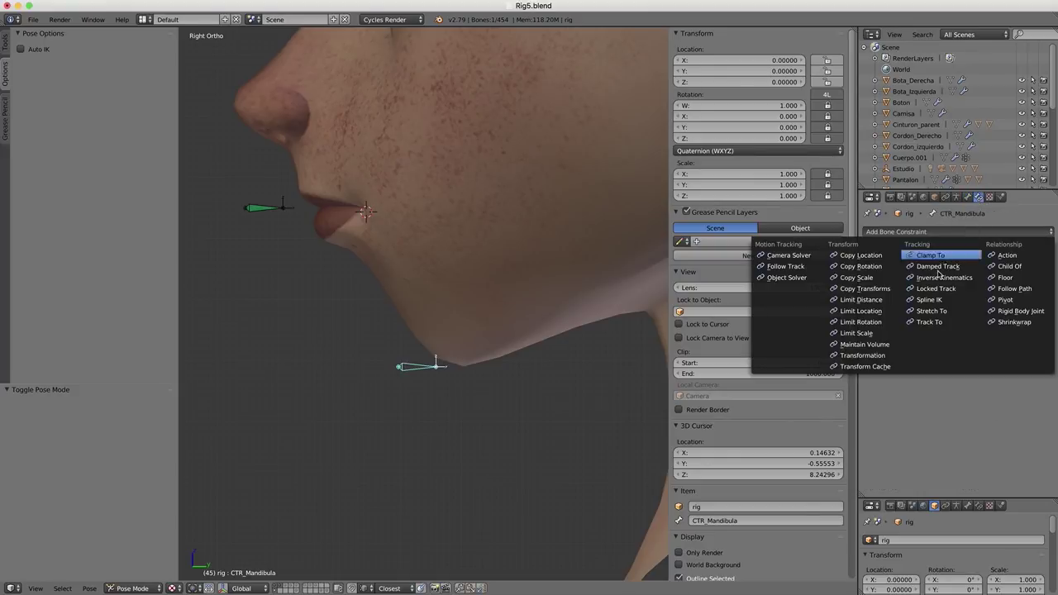
click(868, 311)
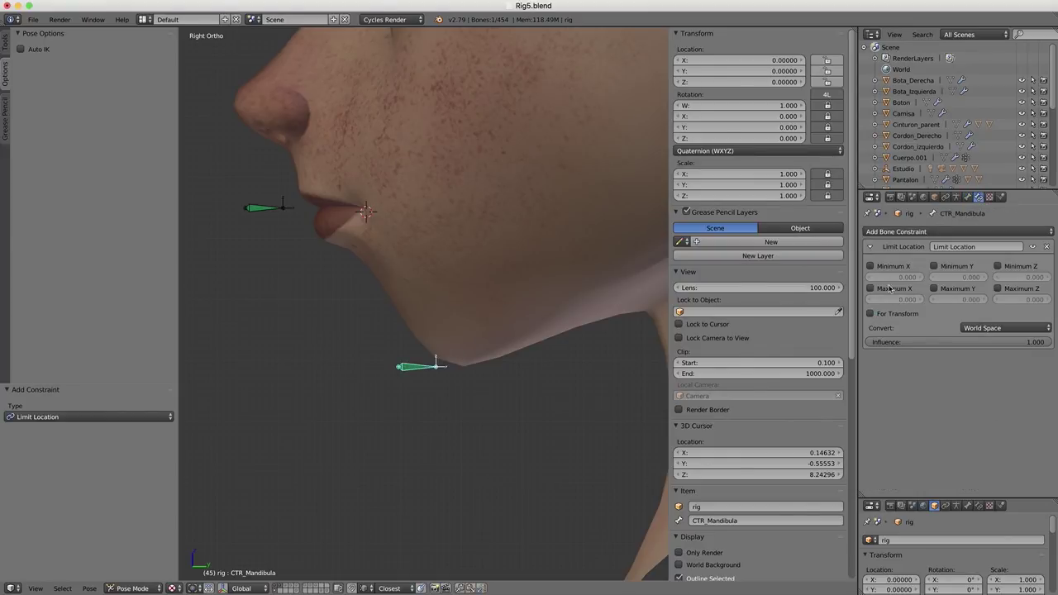
click(880, 316)
click(977, 331)
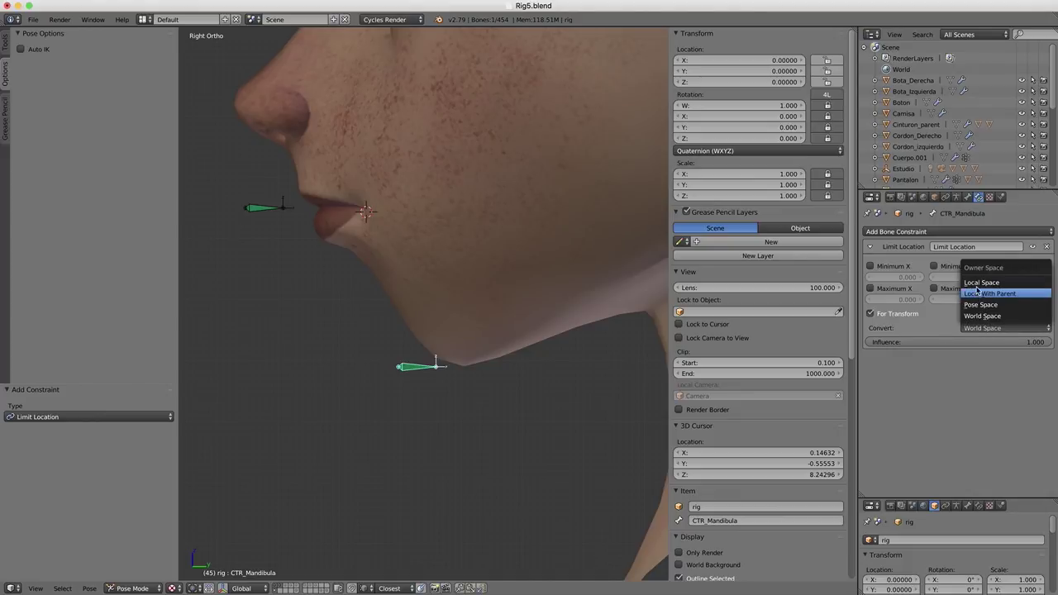
click(977, 289)
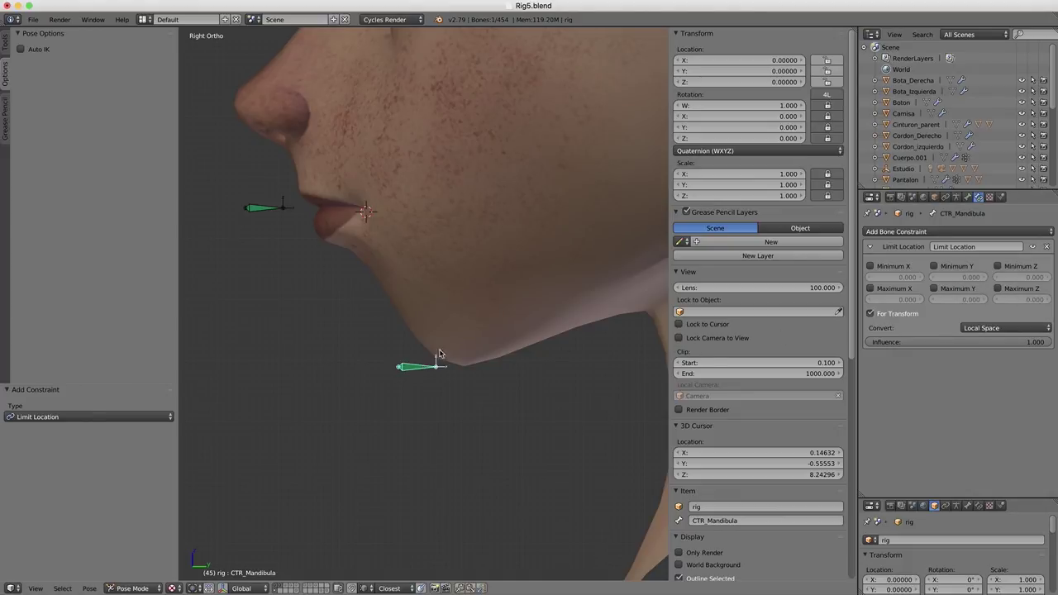
Step: On the Cuerpo mesh, drag the Mandibula_Abierta shape key to 1.000 to open the jaw
right_click(504, 360)
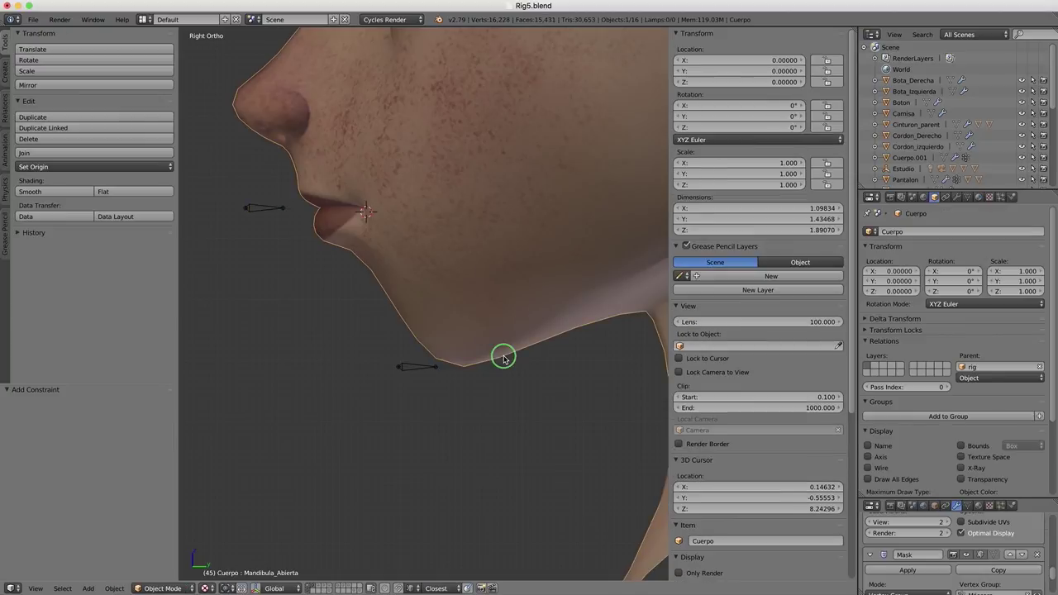
click(947, 197)
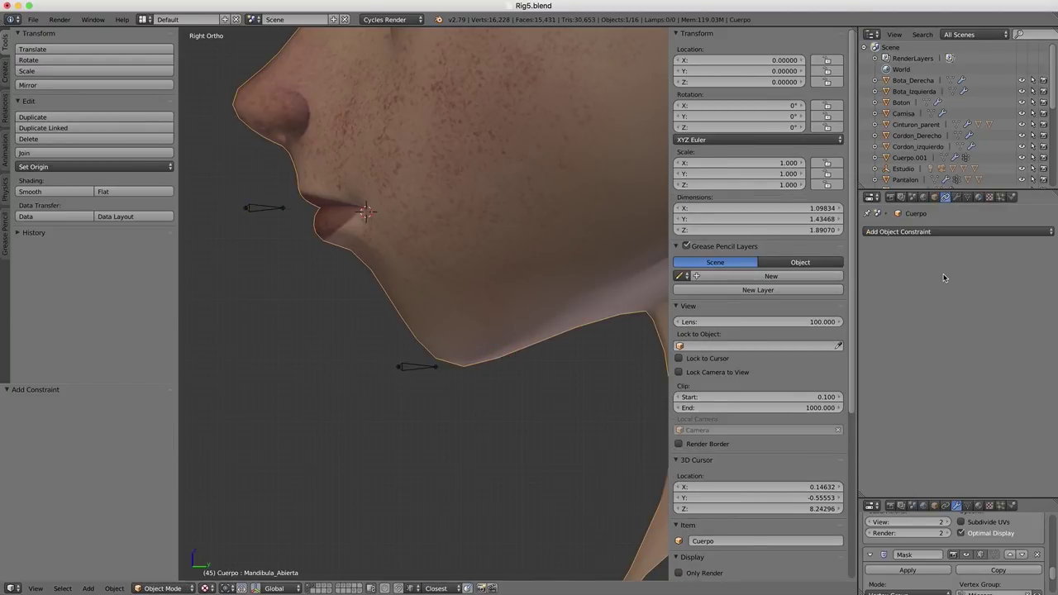
click(967, 197)
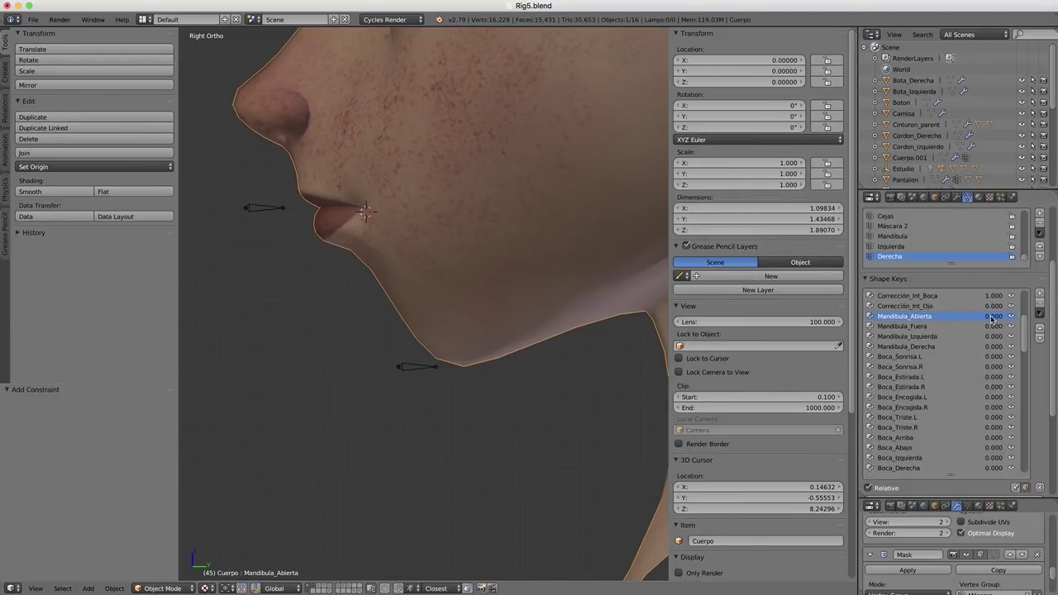
drag(992, 320, 1012, 320)
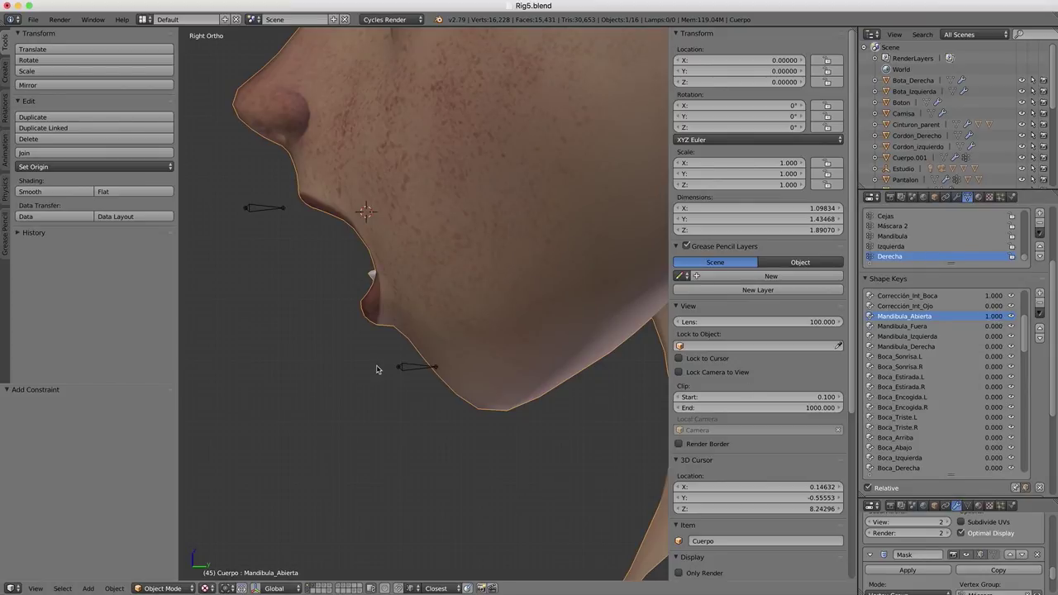
Step: Try moving the CTR_Mandibula control along Z, cancel, and reselect the jaw bone
right_click(413, 367)
key(g)
key(z)
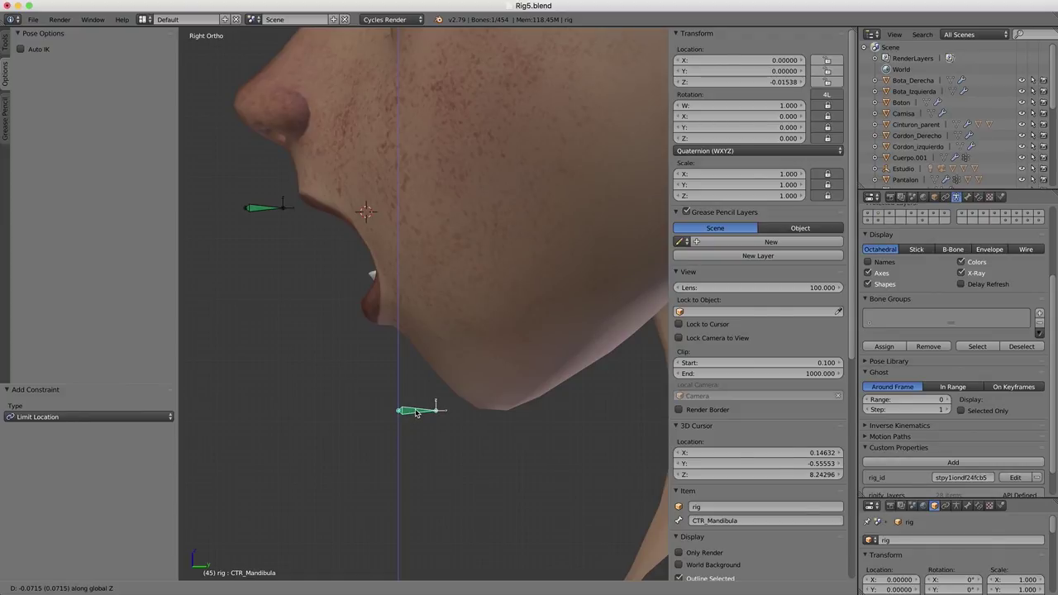
key(Escape)
right_click(515, 287)
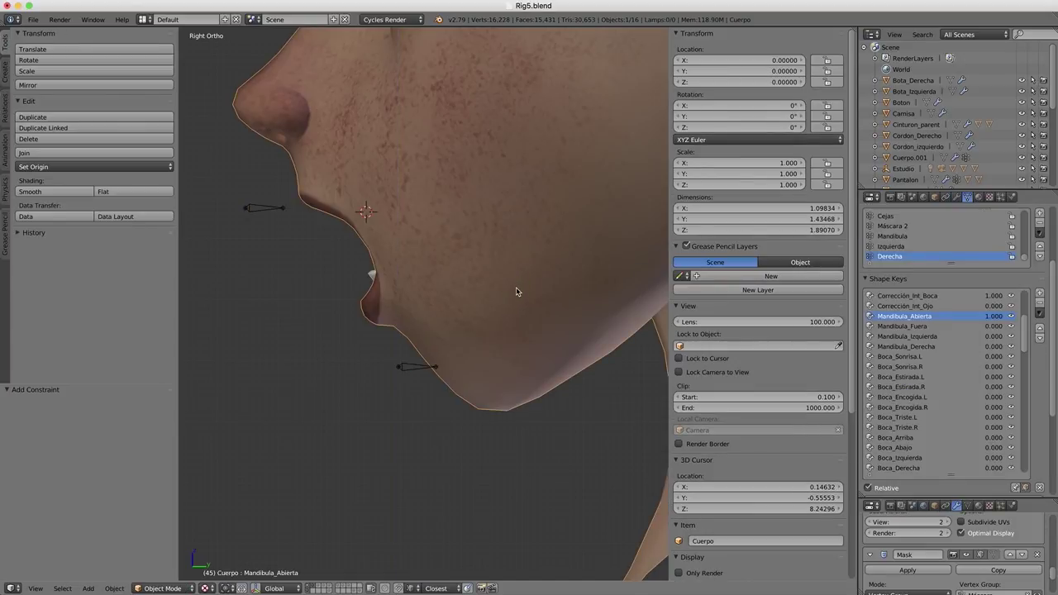
right_click(441, 367)
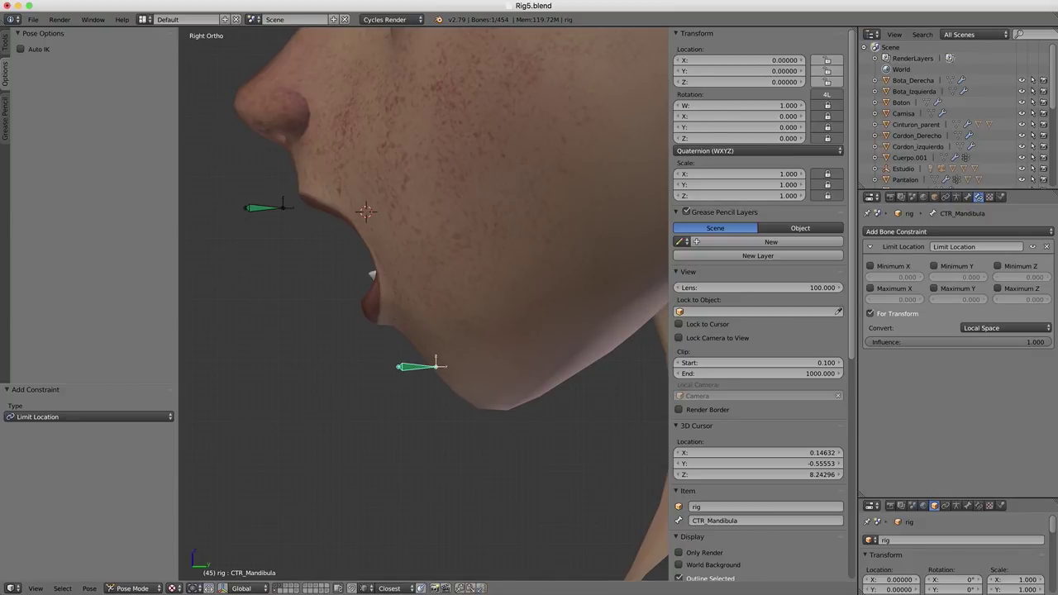
Step: Enable Minimum Z at -0.015 and Maximum Z at 0.000, testing the jaw control's vertical move
click(1005, 266)
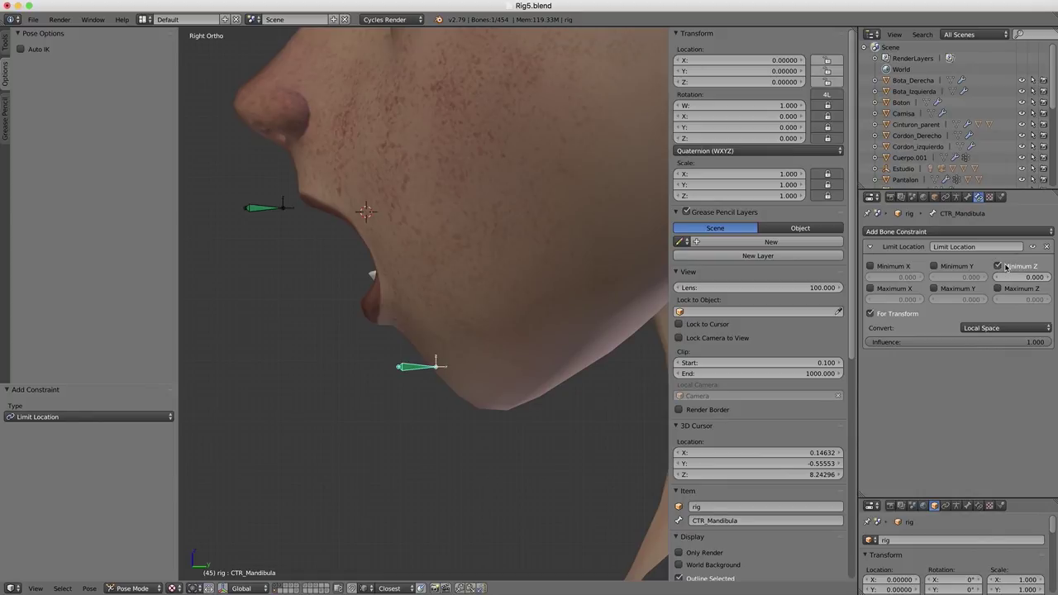
click(1010, 277)
text(-0.015)
key(Return)
key(g)
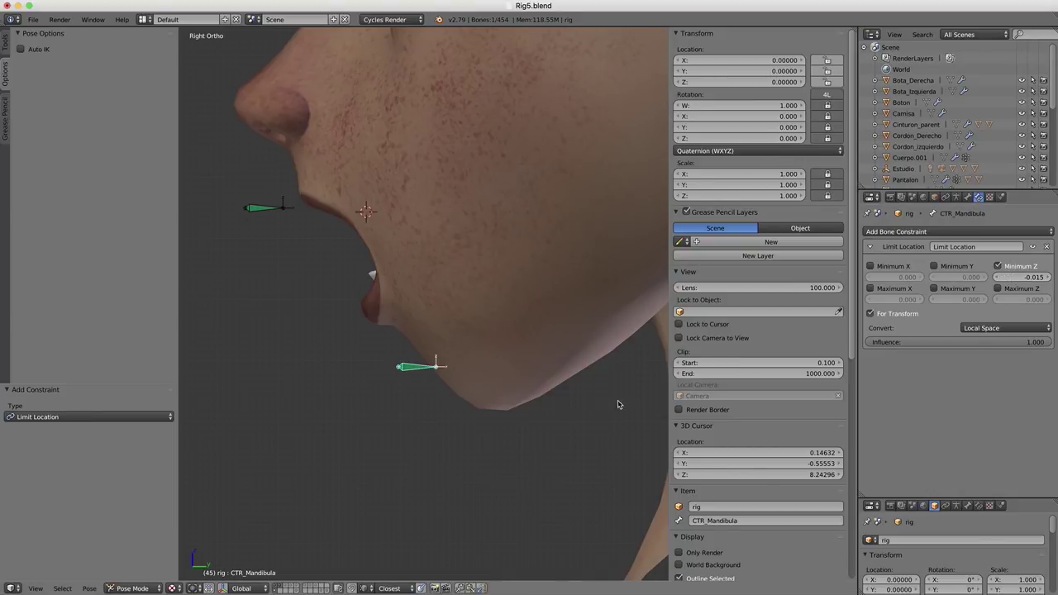
key(z)
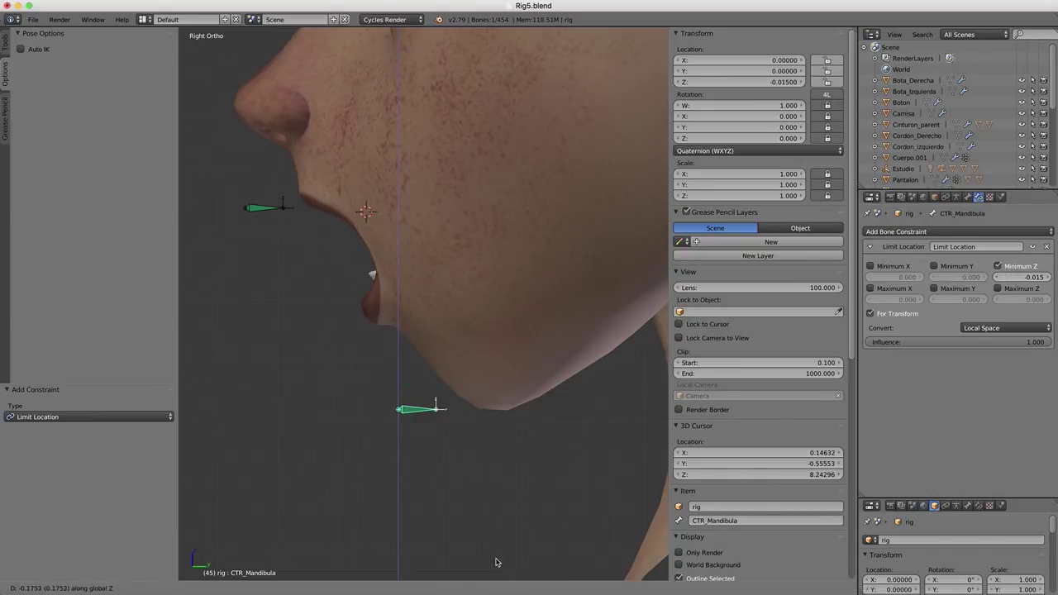
key(Escape)
click(998, 288)
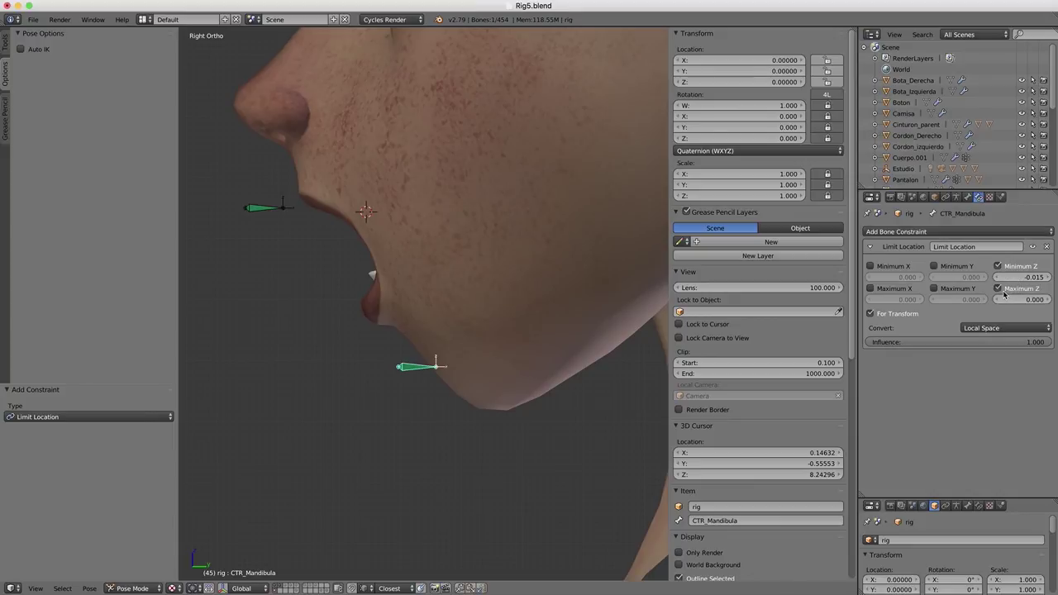
key(g)
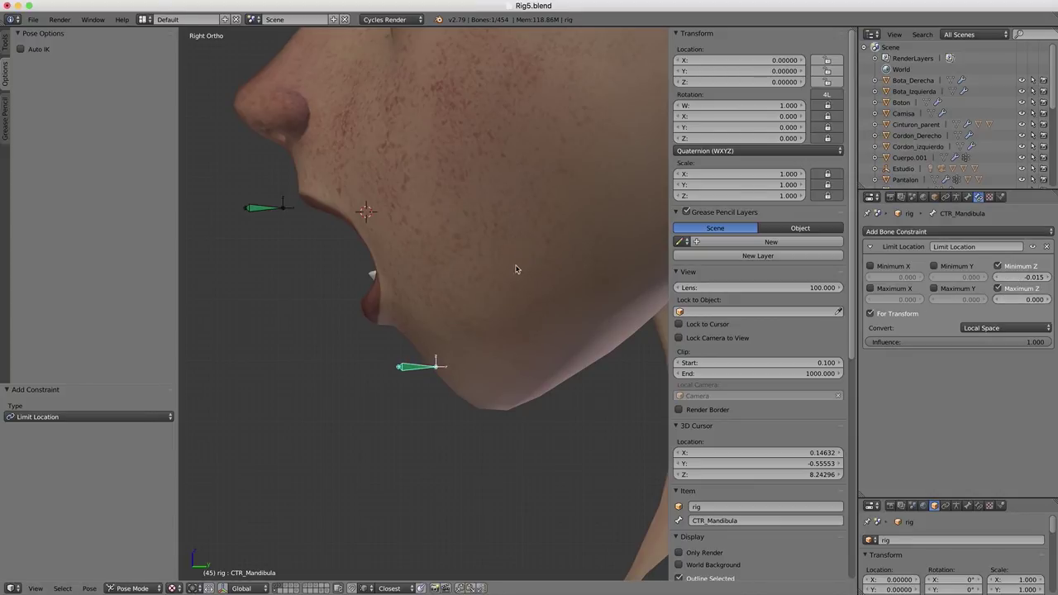
click(502, 244)
Step: On Cuerpo, drag Mandibula_Abierta back to 0 and Mandibula_Fuera to 1.000, then reselect CTR_Mandibula
right_click(496, 283)
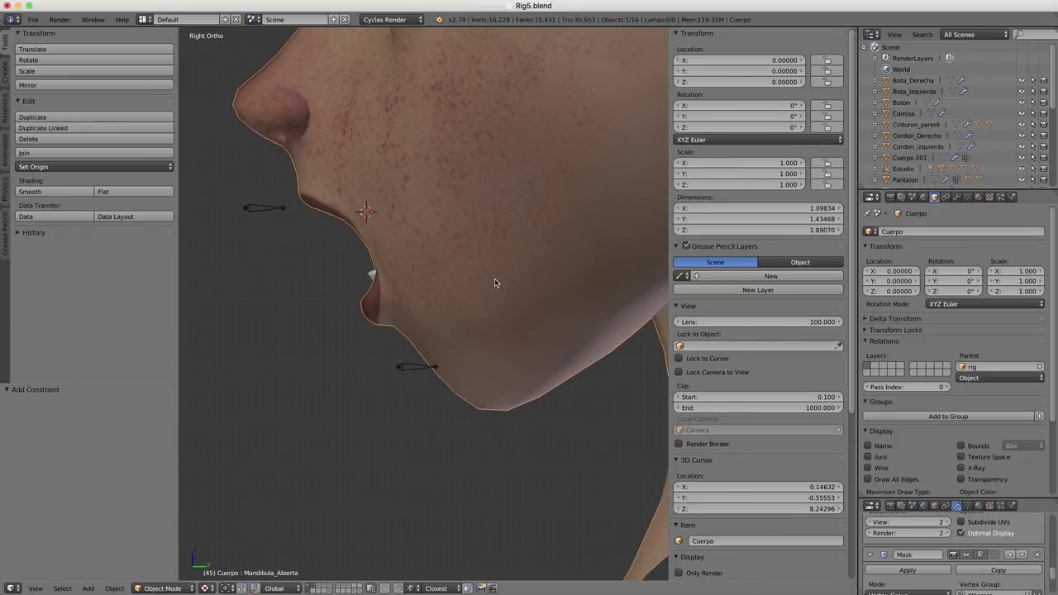
click(957, 197)
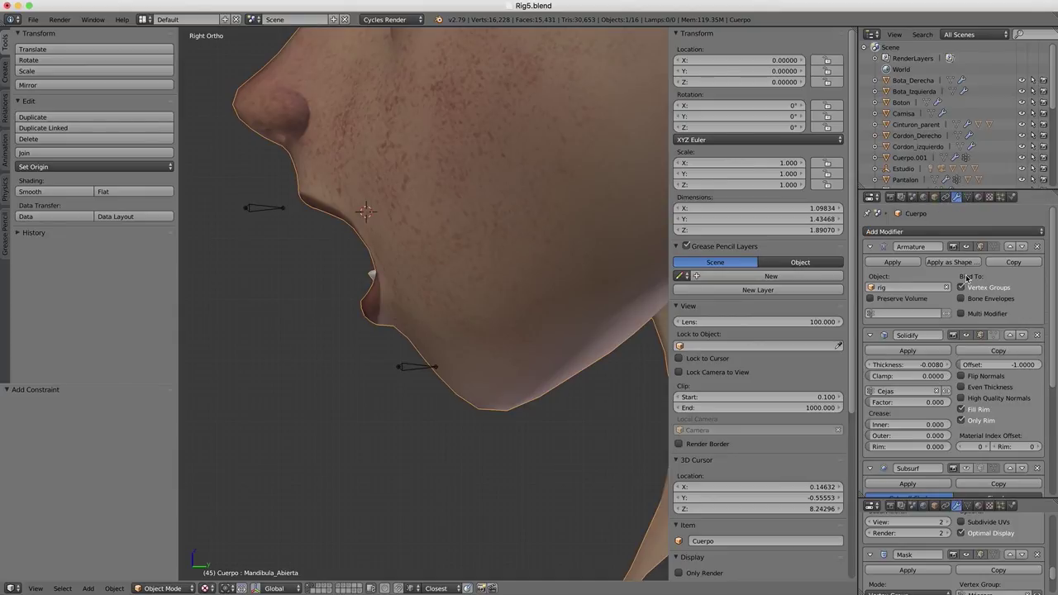
click(968, 198)
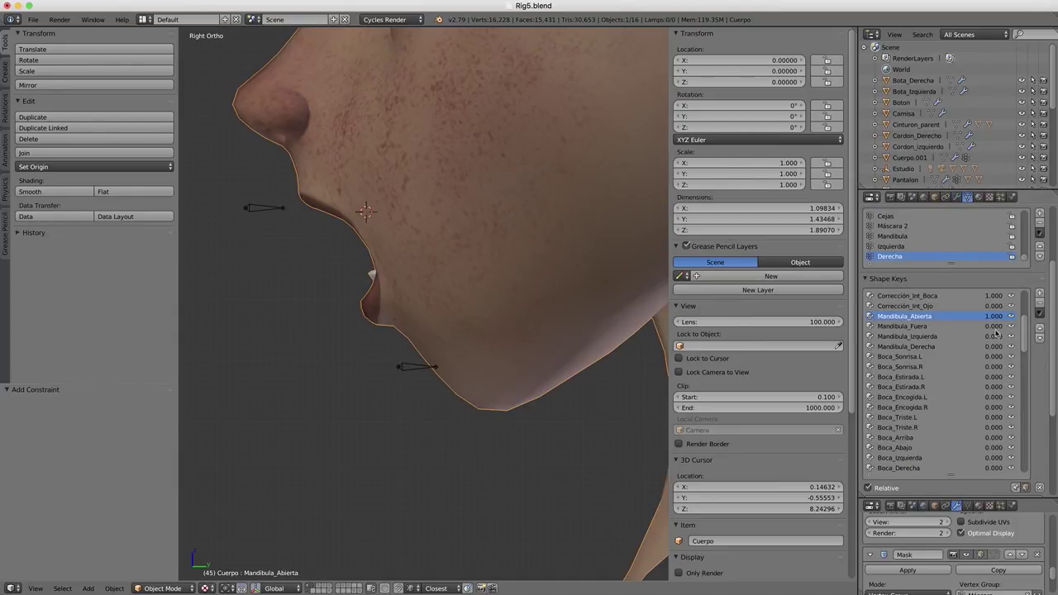
drag(996, 315, 974, 316)
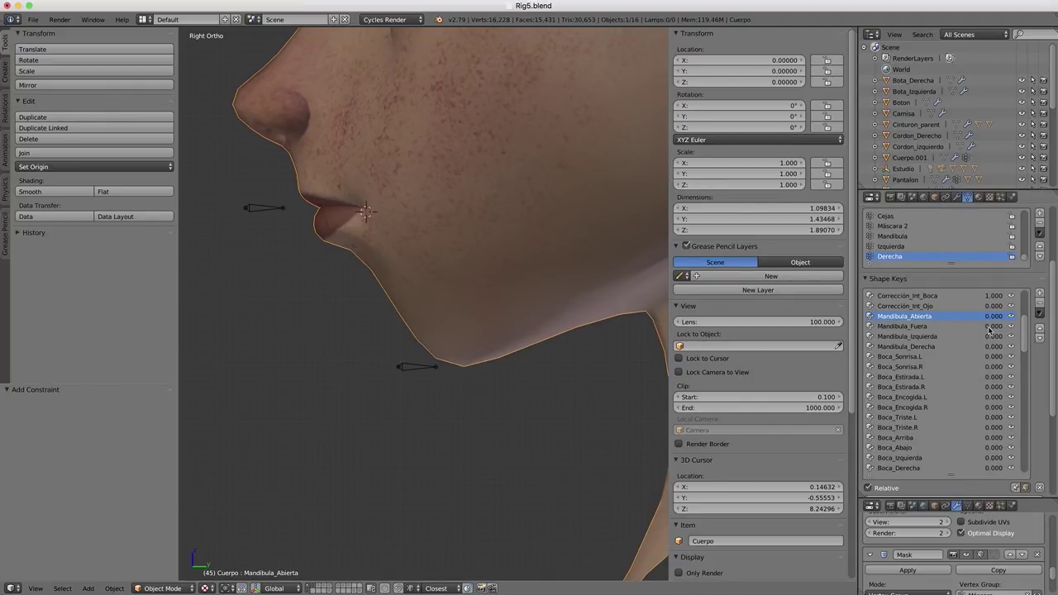
drag(990, 327, 1025, 326)
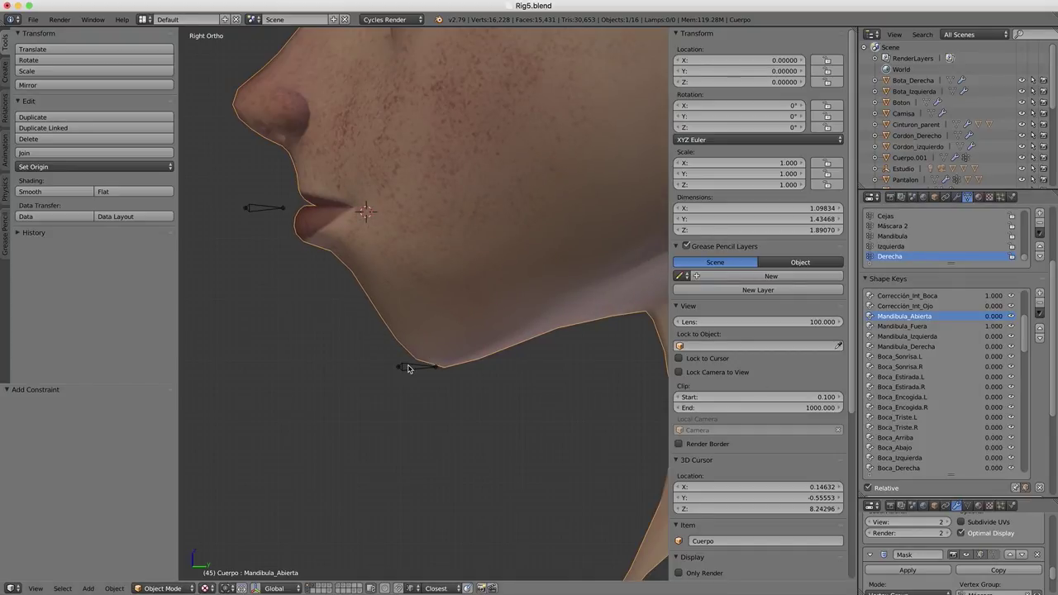
right_click(411, 369)
scroll(426, 377, up, 2)
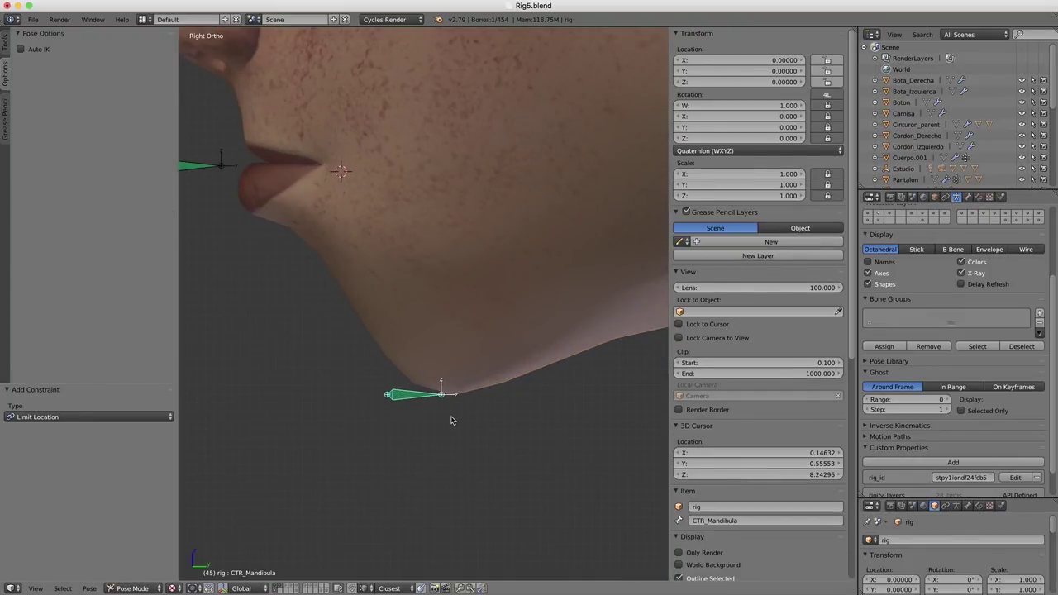
Step: Move the jaw control along Y, then enable Minimum Y at -0.007 in Limit Location
key(g)
key(y)
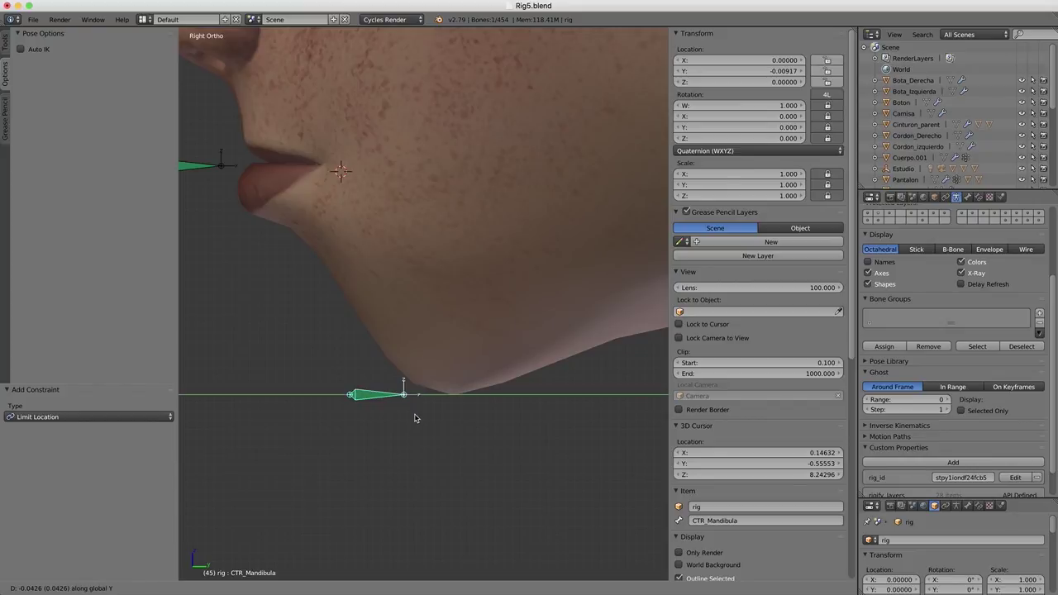
click(420, 416)
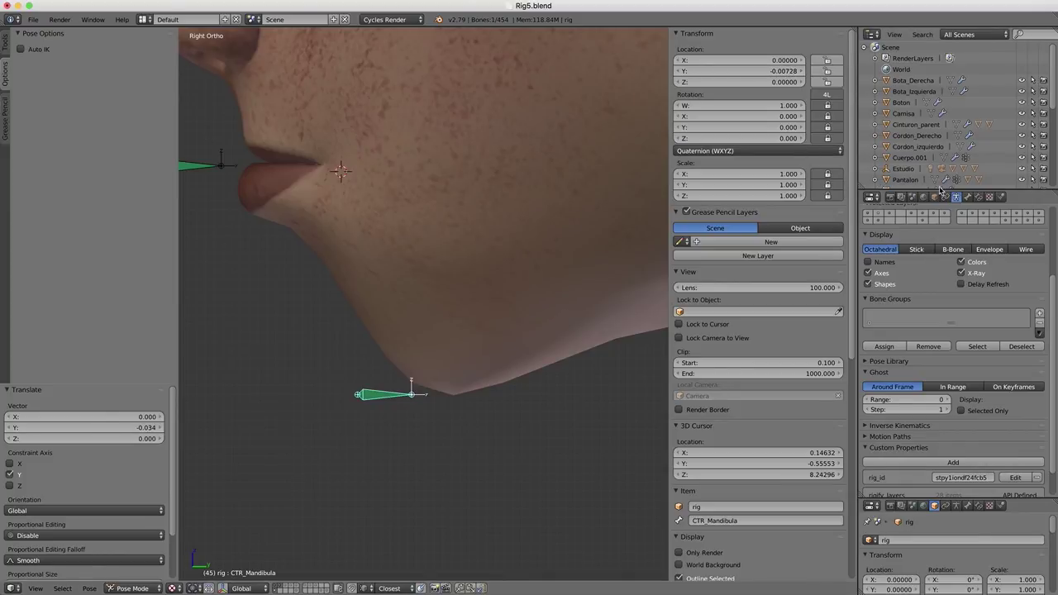
click(978, 197)
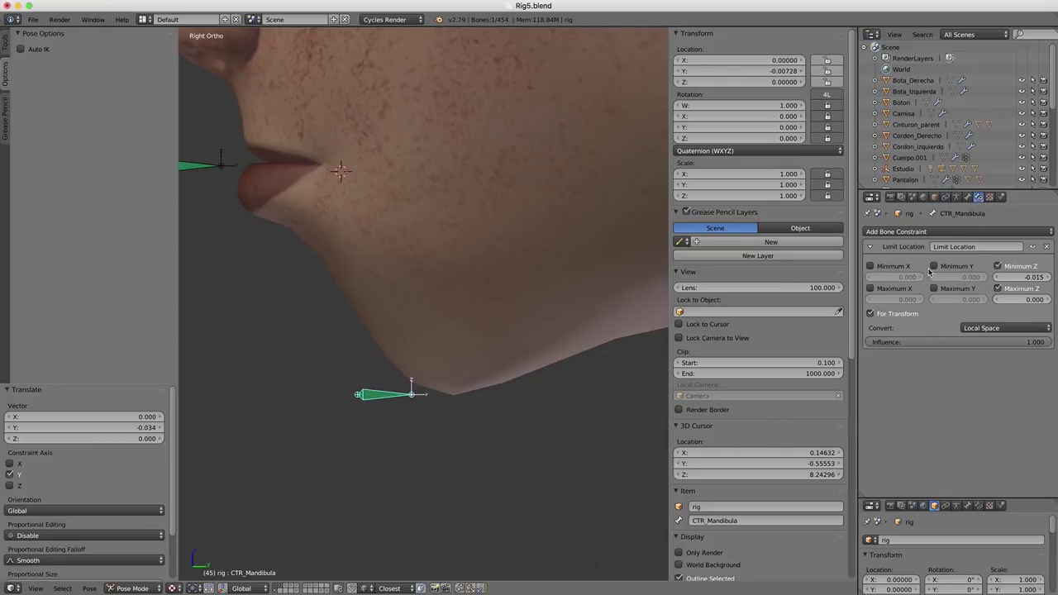
click(933, 266)
click(932, 277)
text(-0.007)
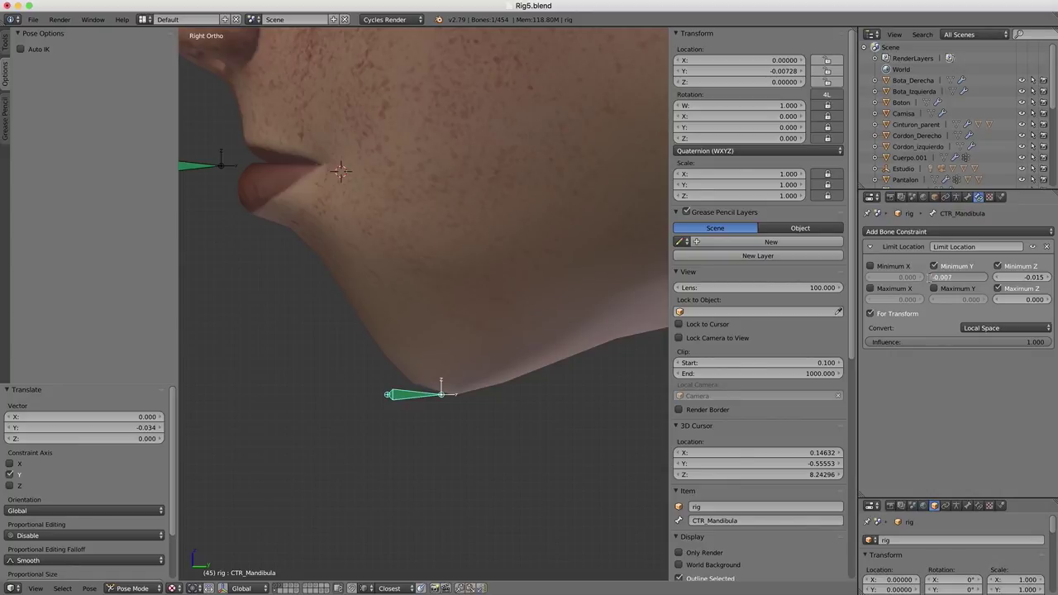
key(Return)
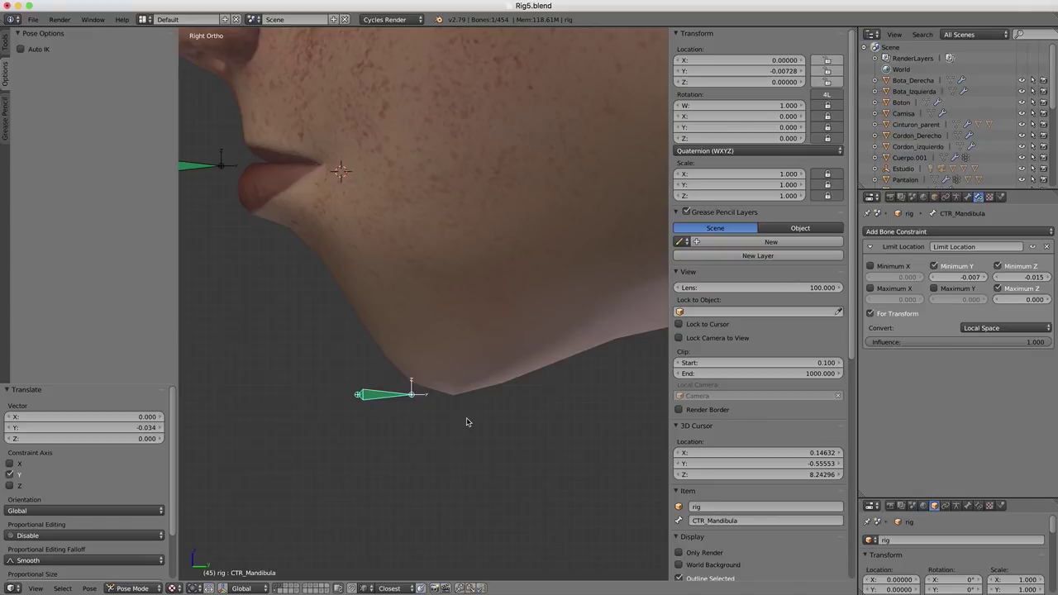
Step: Enable Maximum Y at 0.000, test the jaw move, and clear its location back to rest
key(g)
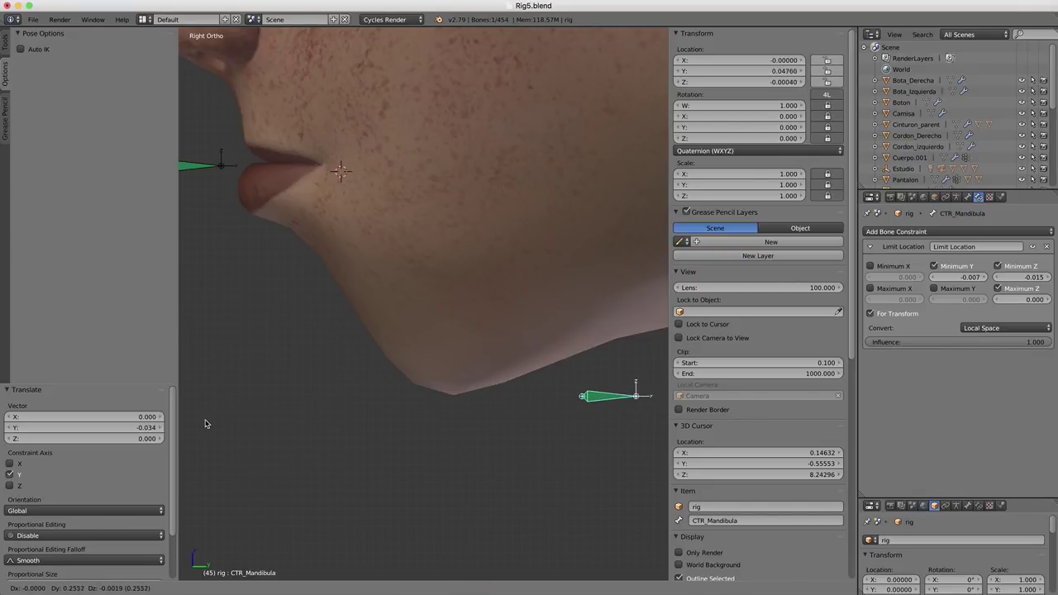
click(405, 442)
scroll(404, 442, down, 3)
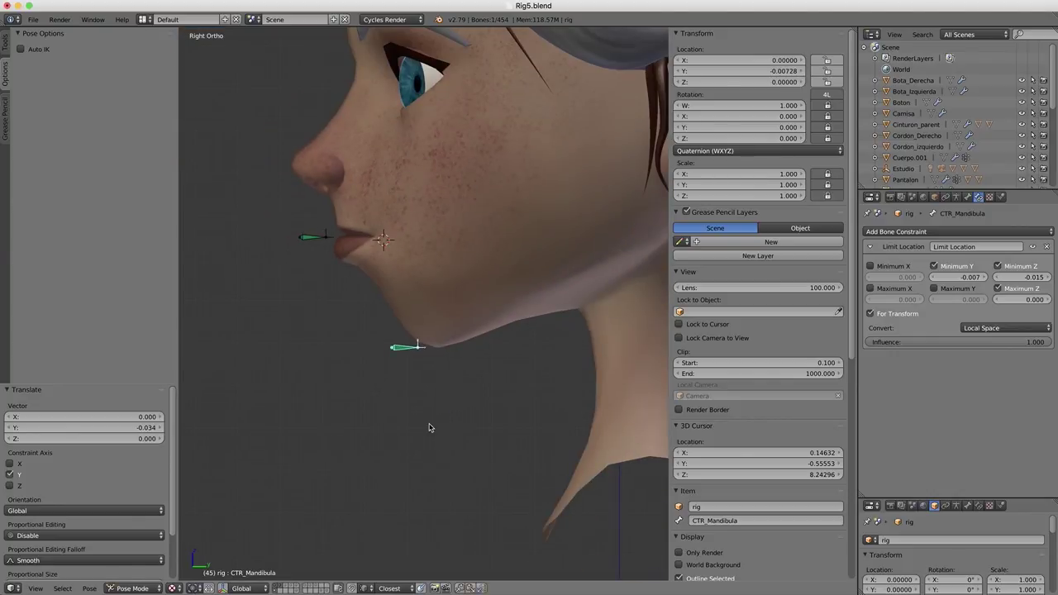
scroll(429, 428, up, 2)
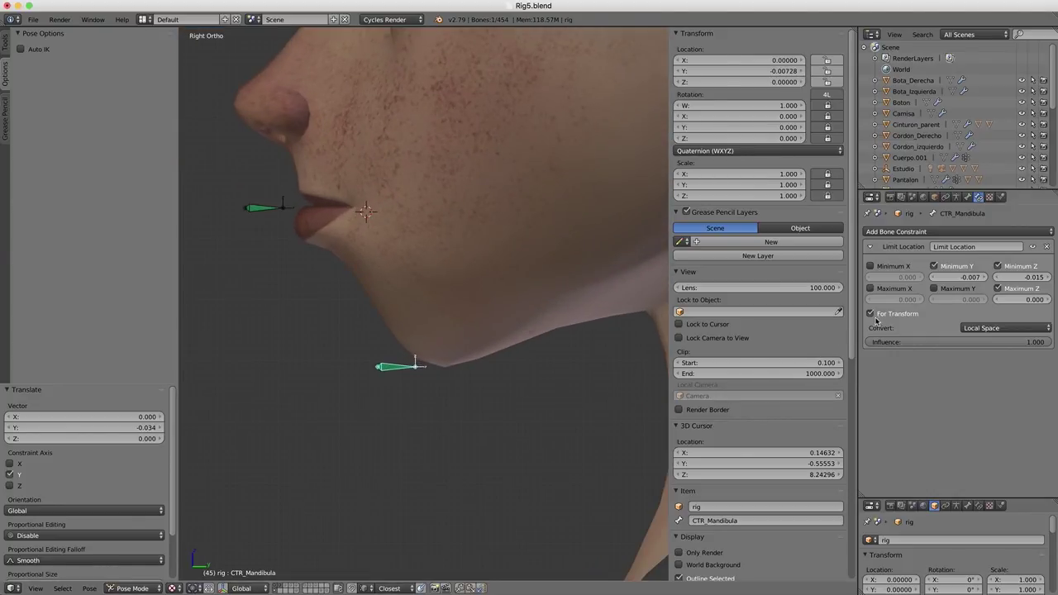
click(934, 289)
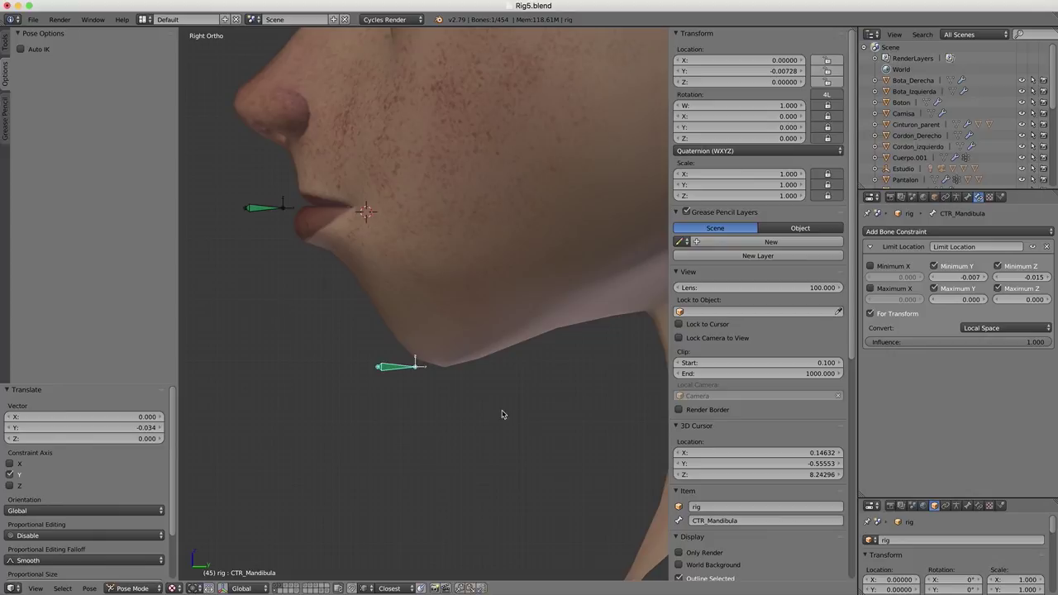
key(g)
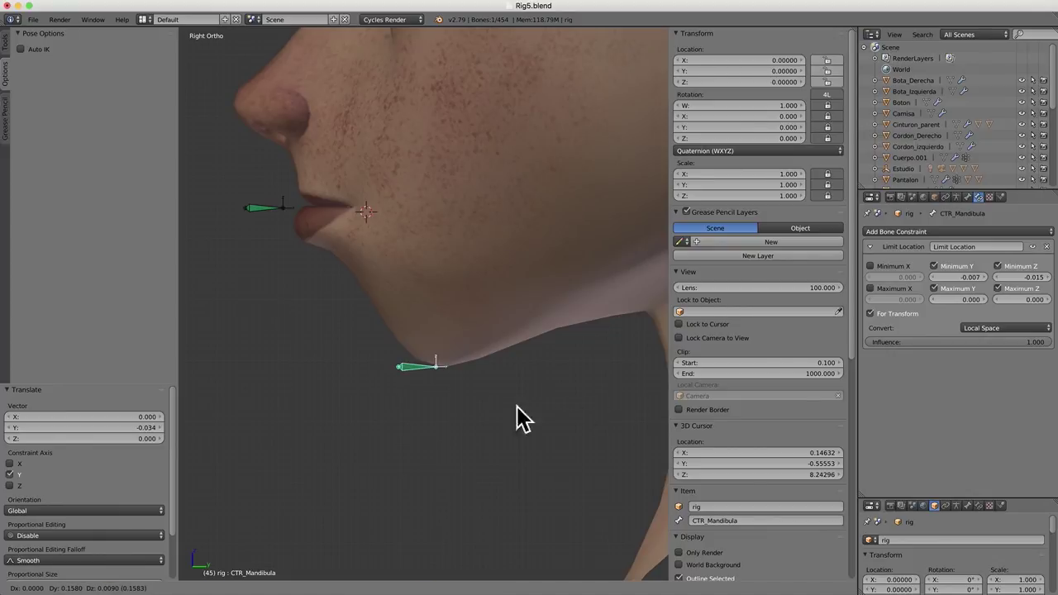
click(536, 409)
key(alt+g)
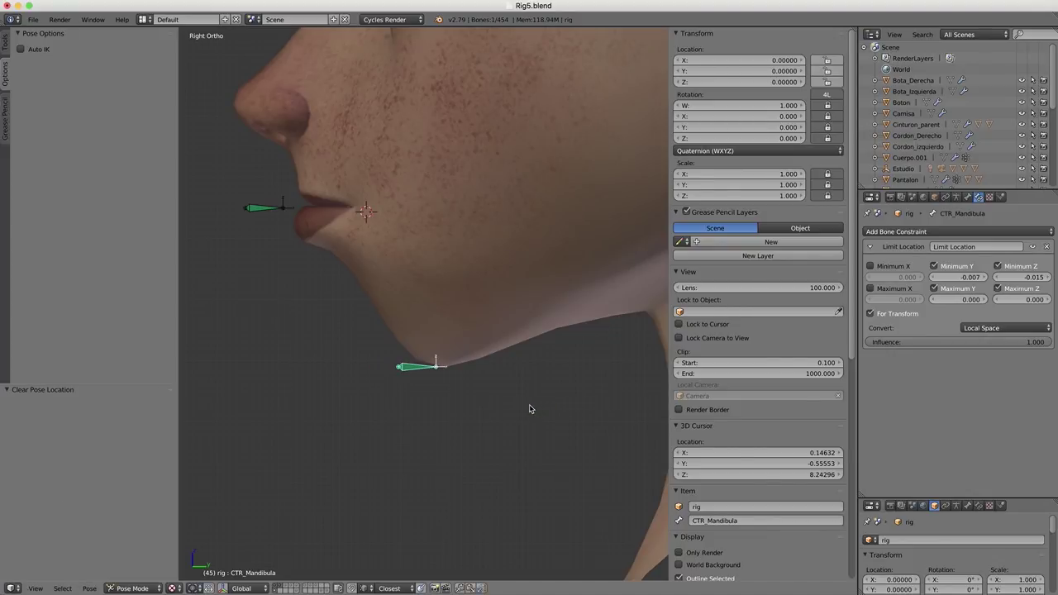
Step: Adjust Cuerpo's jaw shape keys from the front view, setting Mandibula_Izquierda to 1.000, then pose CTR_Mandibula
right_click(551, 331)
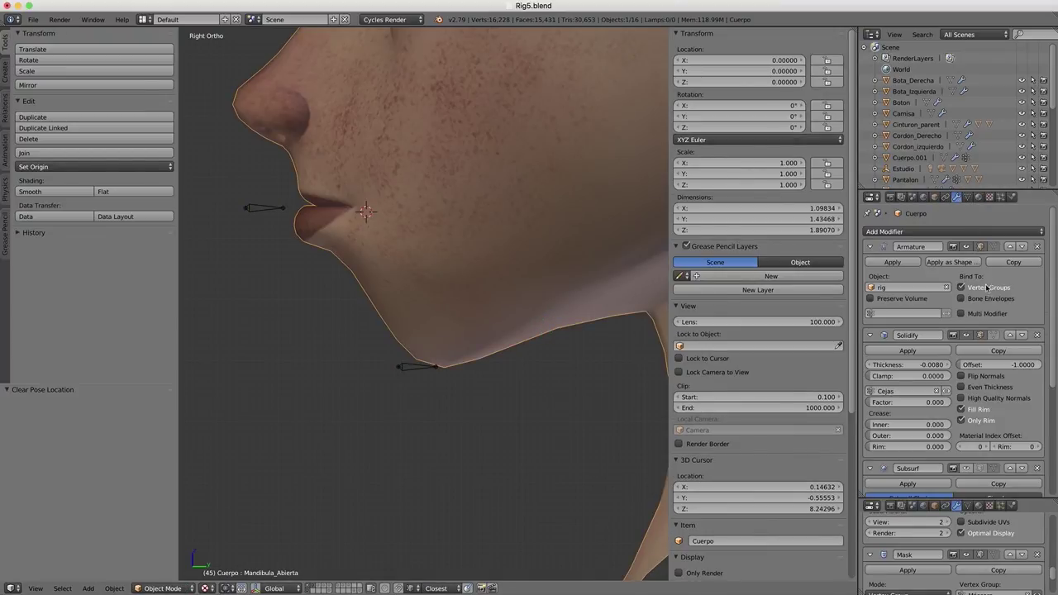
click(967, 197)
drag(983, 317, 996, 329)
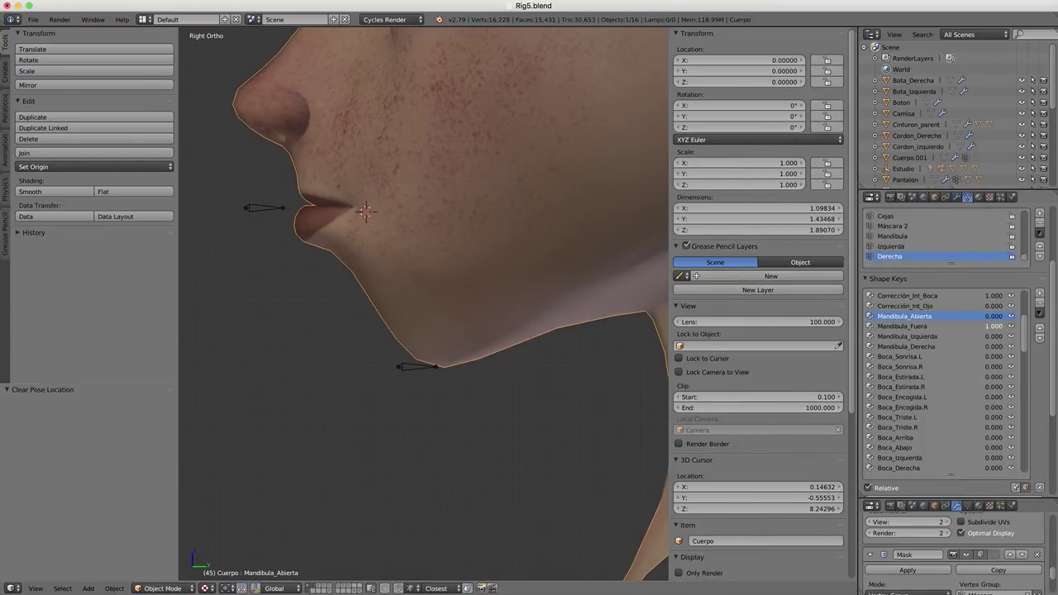
key(KP_1)
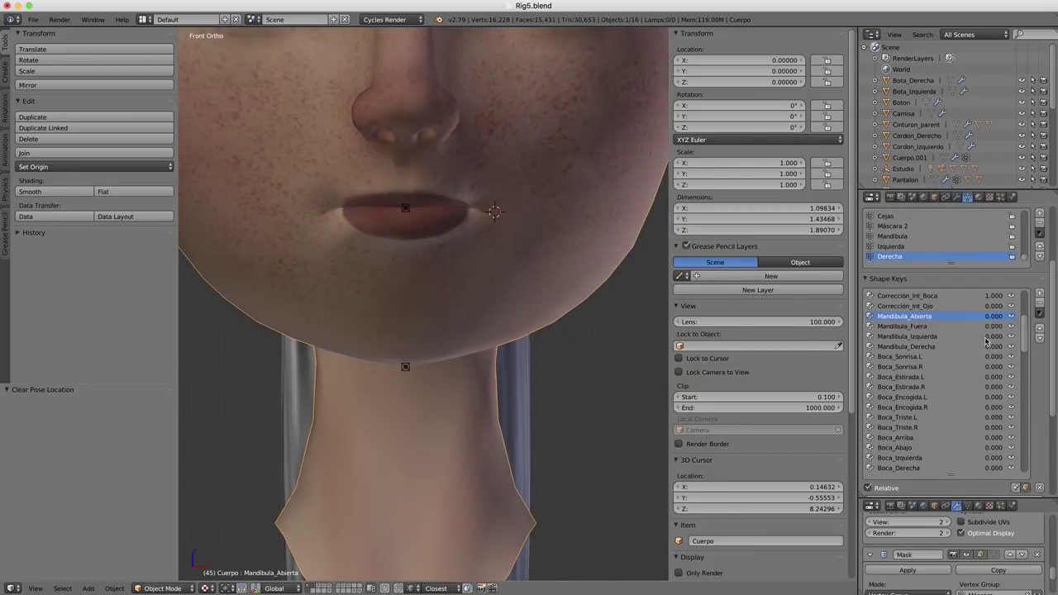
drag(986, 339, 1003, 339)
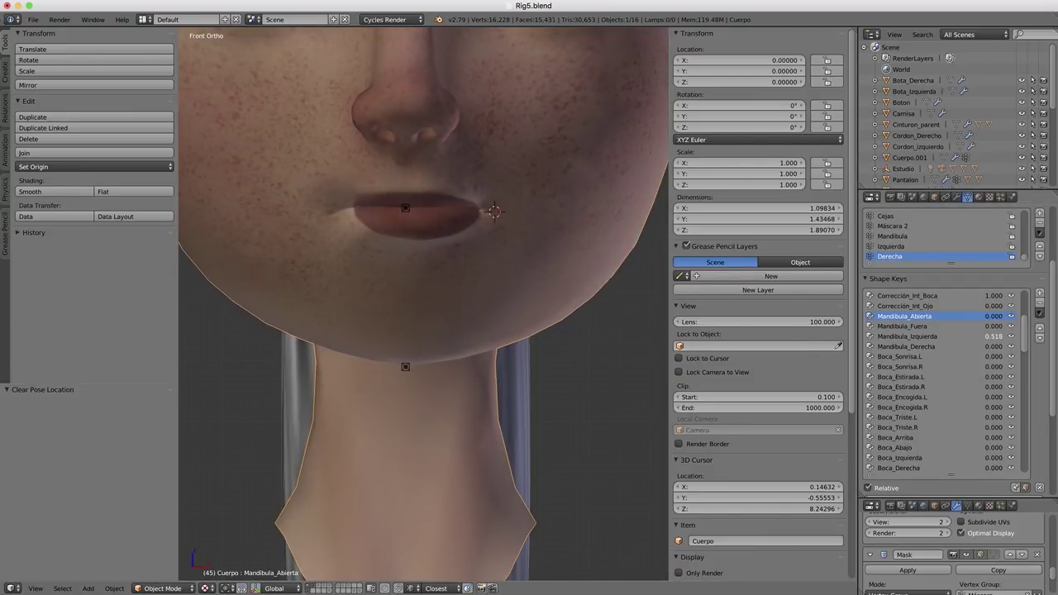
right_click(398, 369)
key(ctrl+Tab)
scroll(406, 361, up, 3)
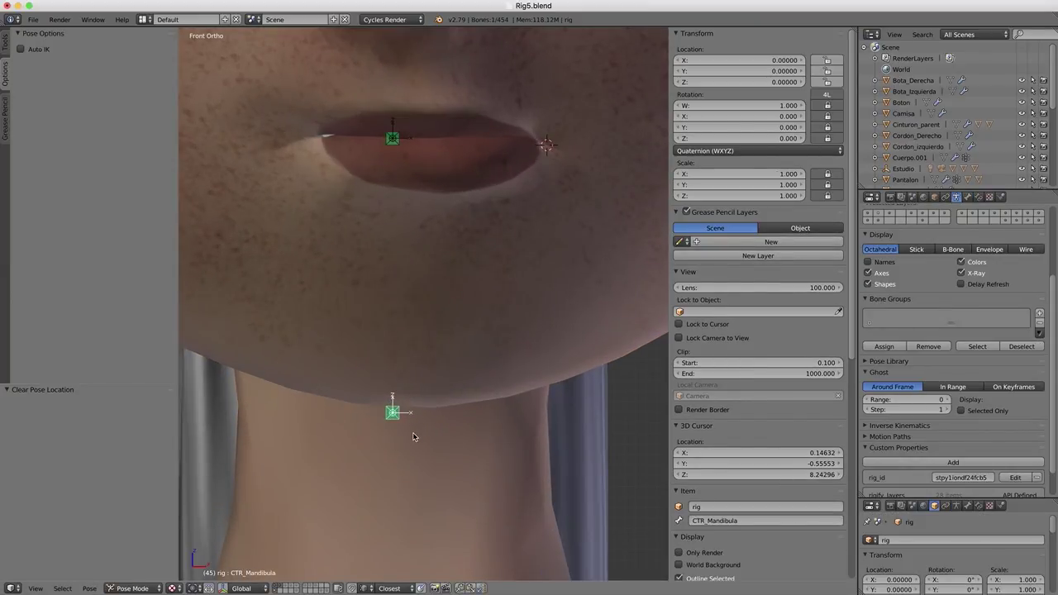
Step: Try moving the jaw control along X, cancel, and reselect CTR_Mandibula
key(g)
key(x)
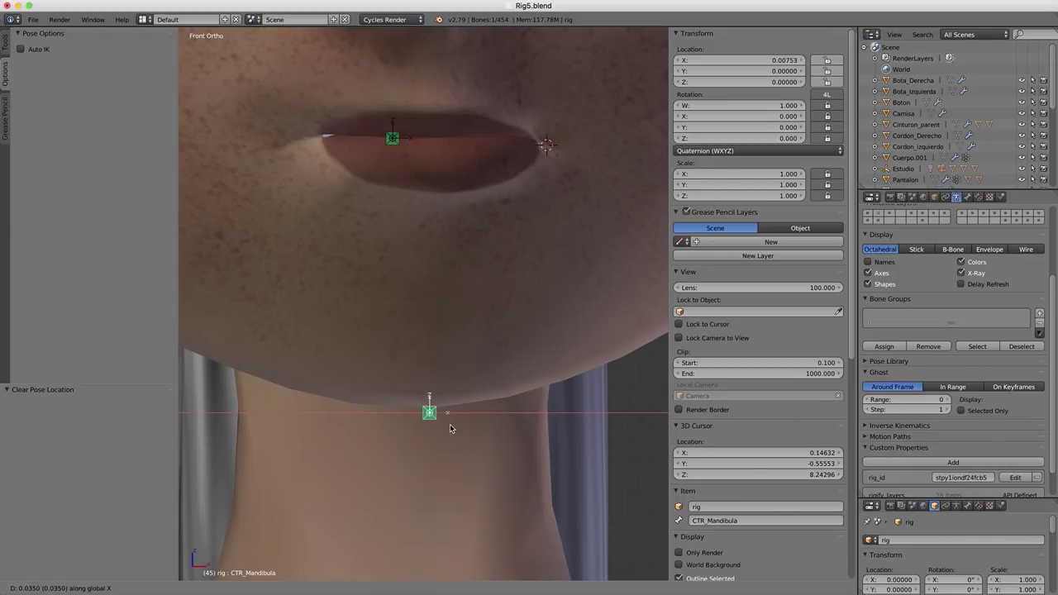
right_click(451, 429)
right_click(424, 395)
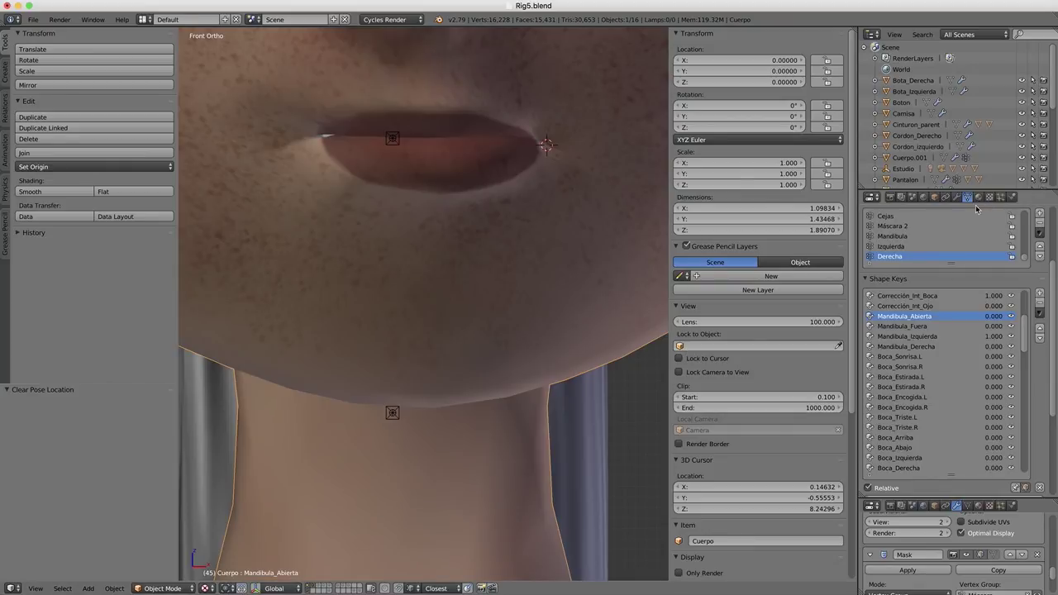
right_click(394, 414)
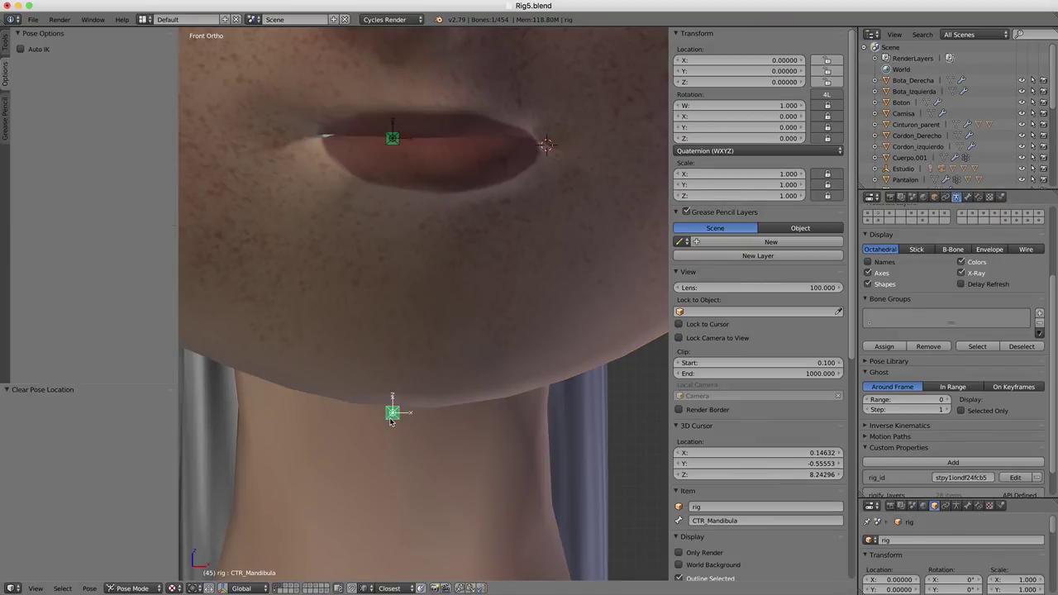
Step: Set Limit Location Minimum X to -0.007 and Maximum X to 0.007, then test the move
click(979, 199)
click(882, 277)
text(-0)
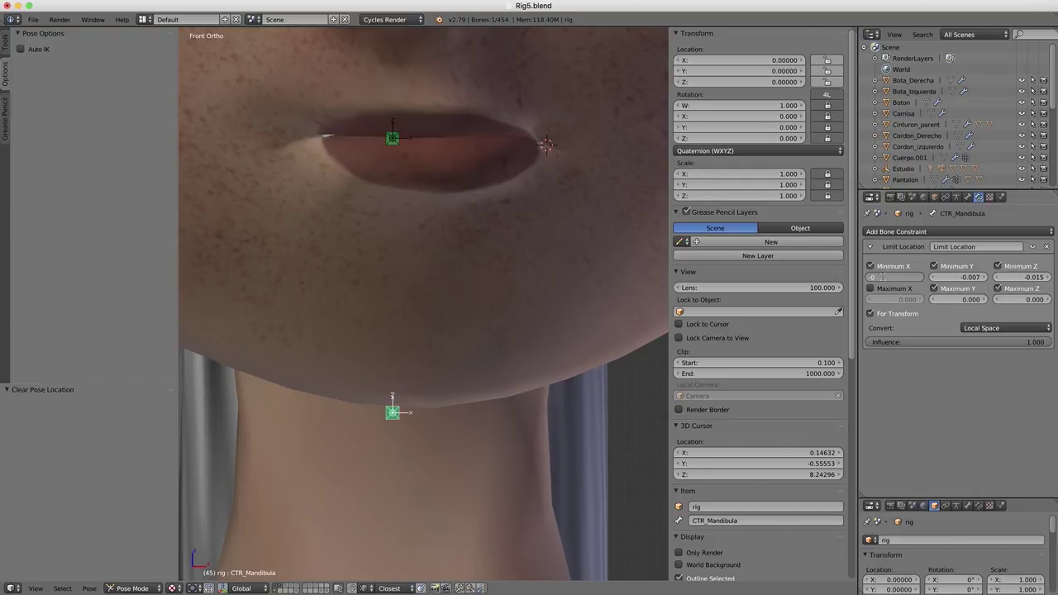
key(Return)
click(869, 288)
click(875, 299)
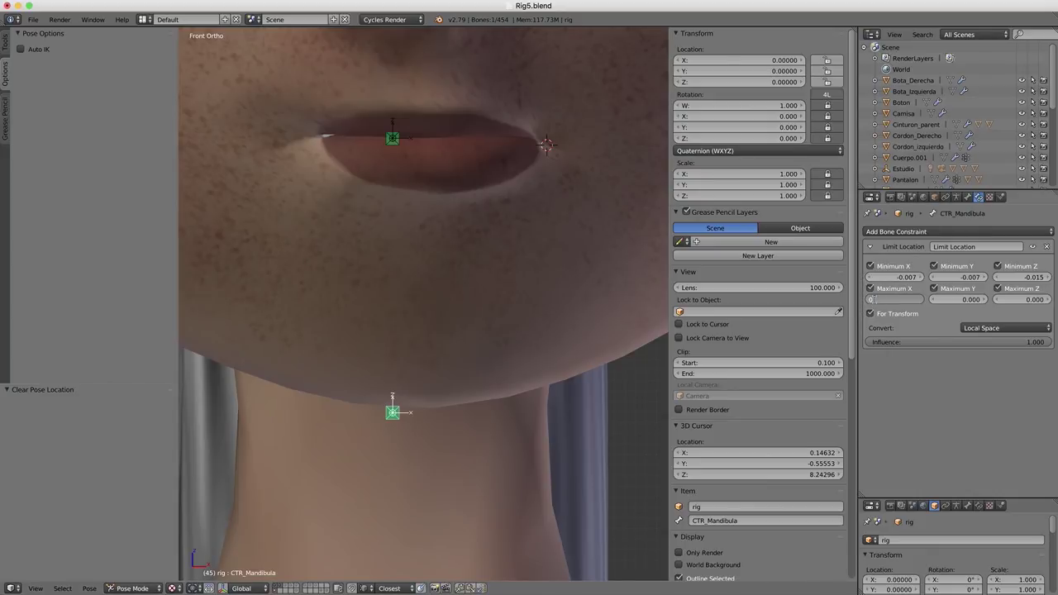
text(.075)
key(Return)
key(g)
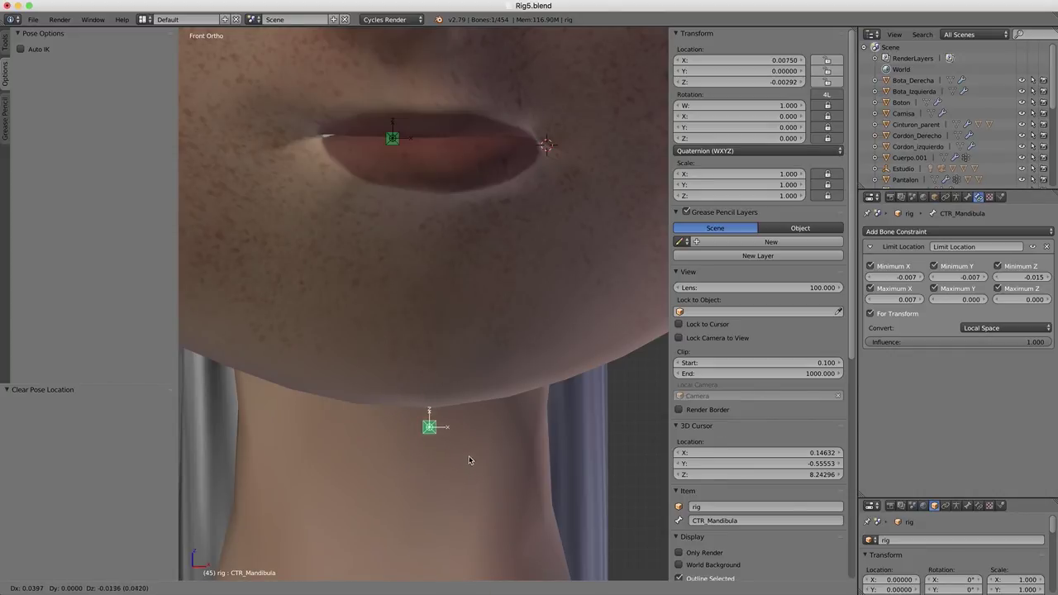
key(Escape)
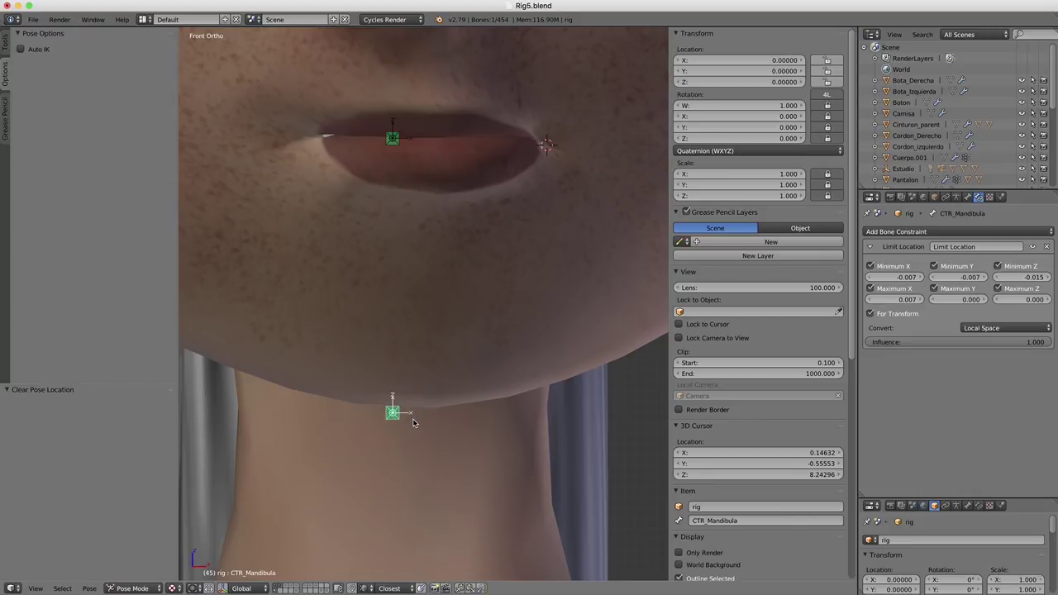
right_click(461, 378)
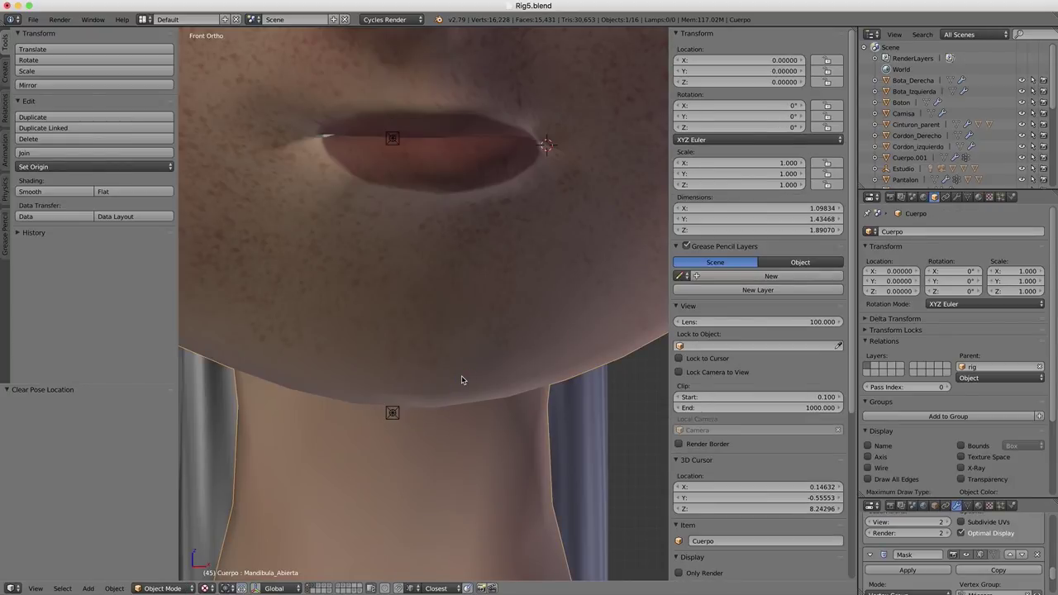
Step: Test the limited range of the CTR_Mandibula jaw control with several moves
right_click(394, 418)
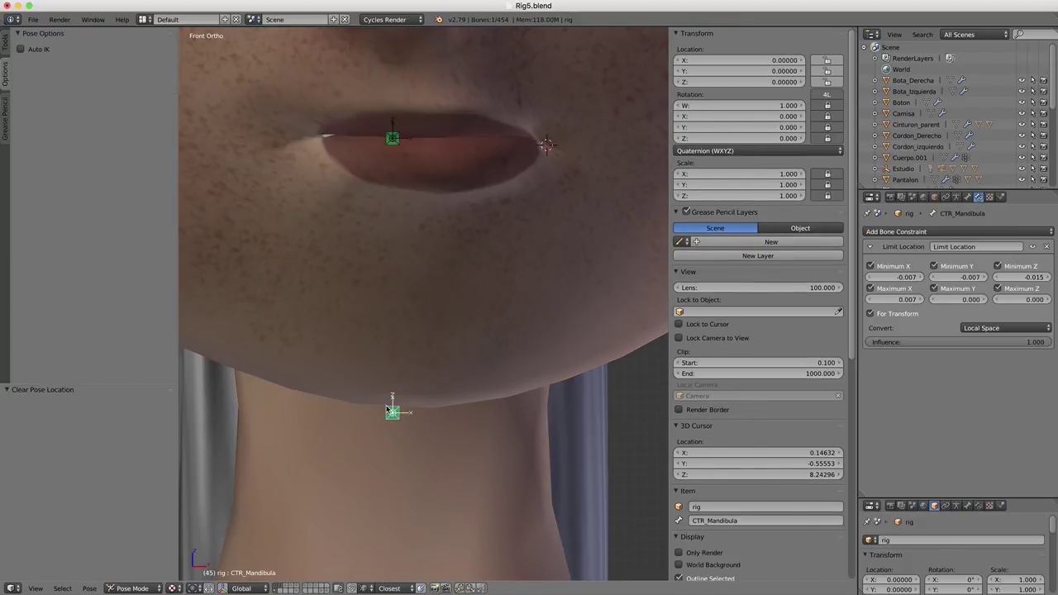
scroll(386, 409, down, 3)
scroll(386, 413, up, 2)
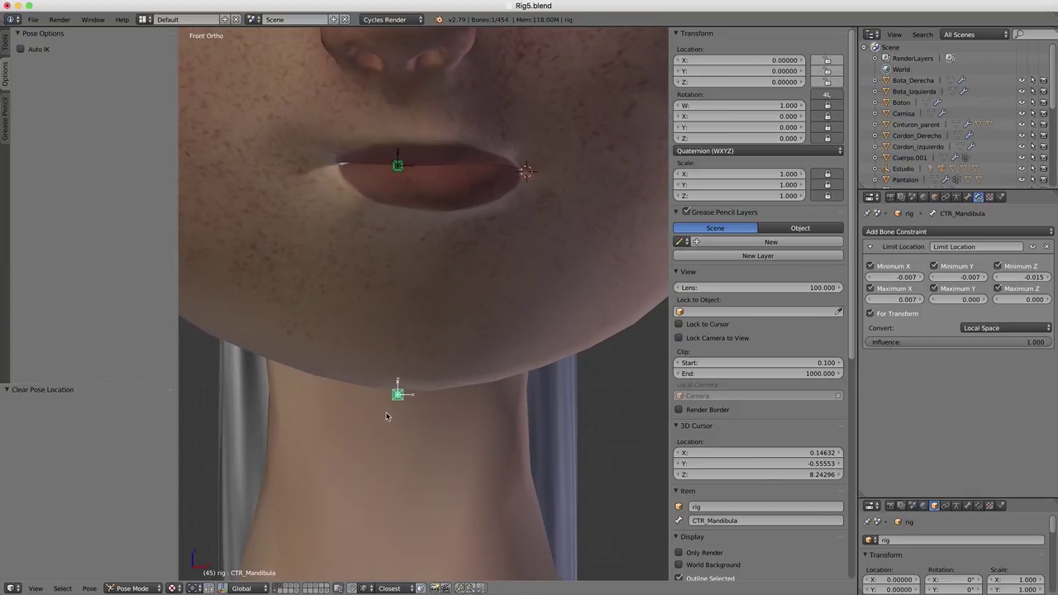
key(g)
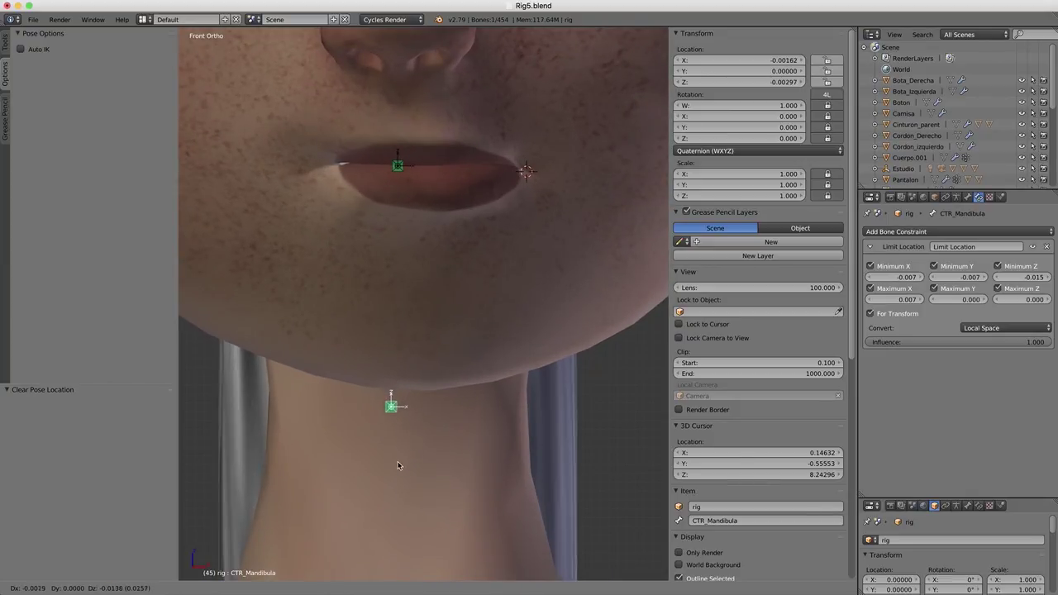
click(413, 396)
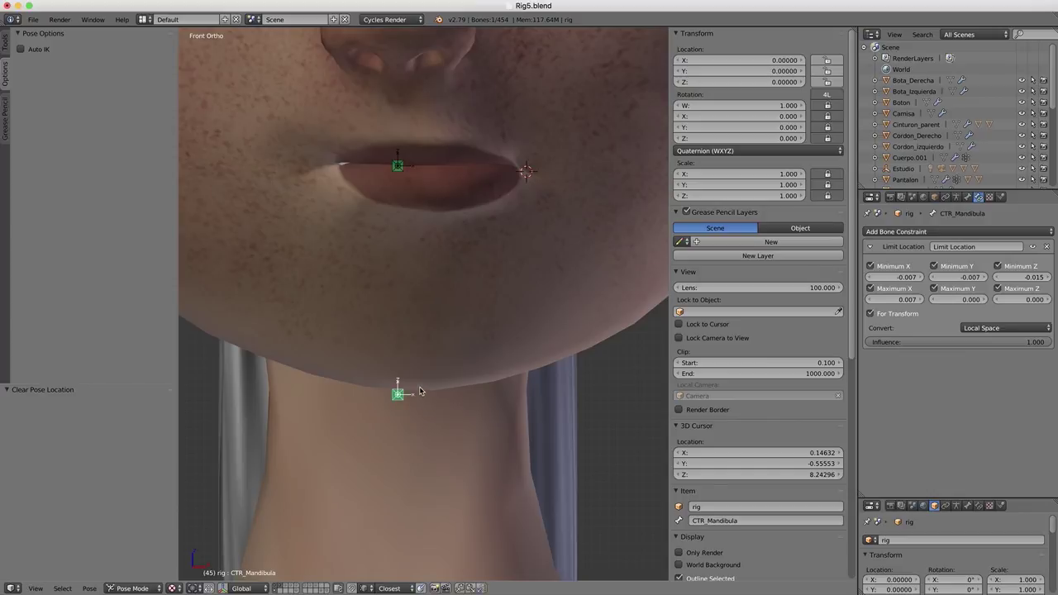
key(g)
key(Escape)
key(g)
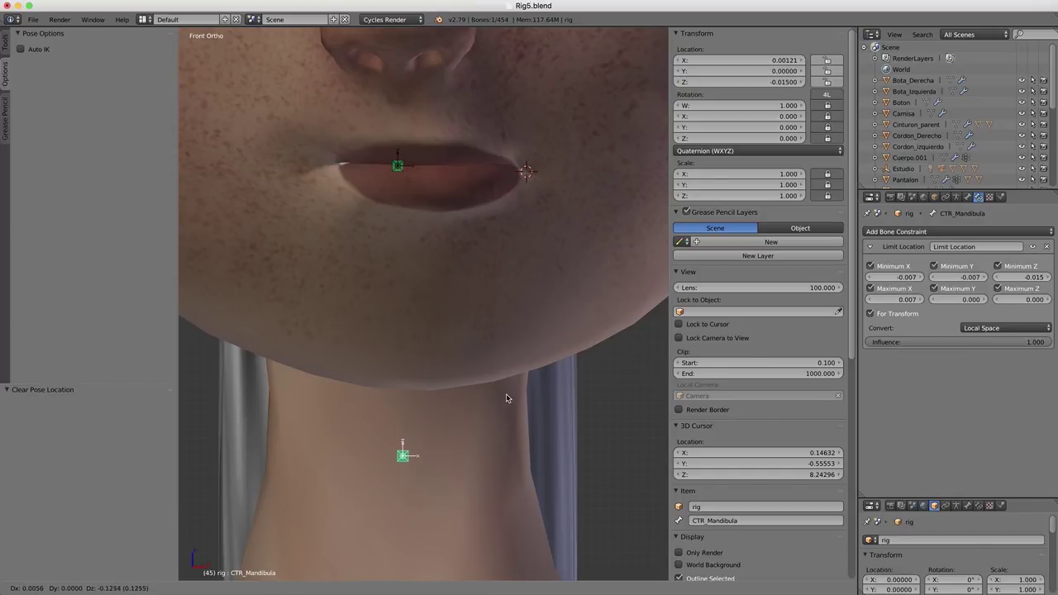
right_click(503, 323)
Step: Select the Cuerpo mesh, switch to the right side view, and open Rig6.blend
right_click(507, 314)
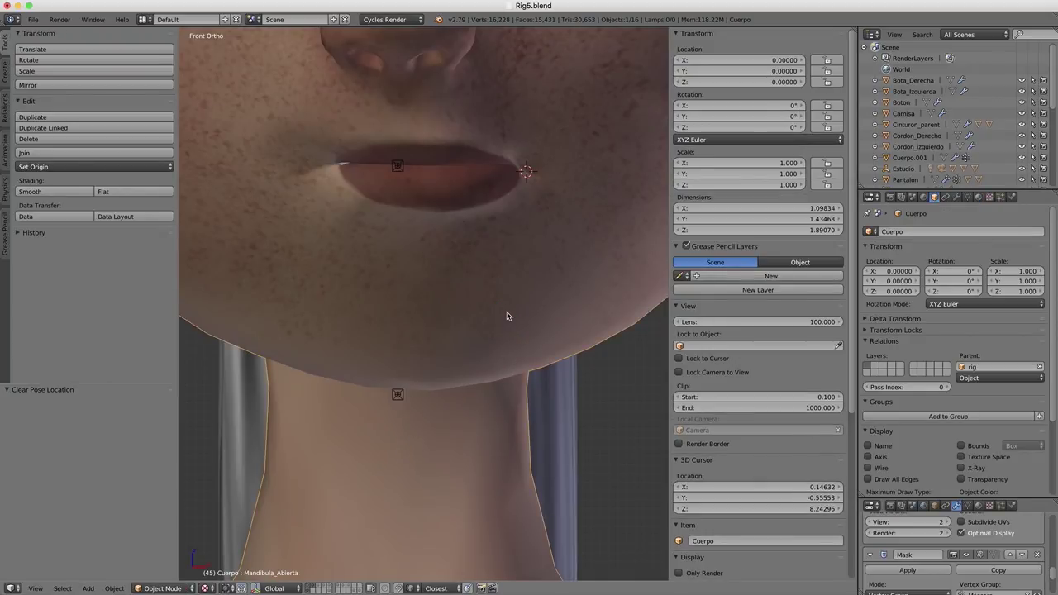
right_click(402, 394)
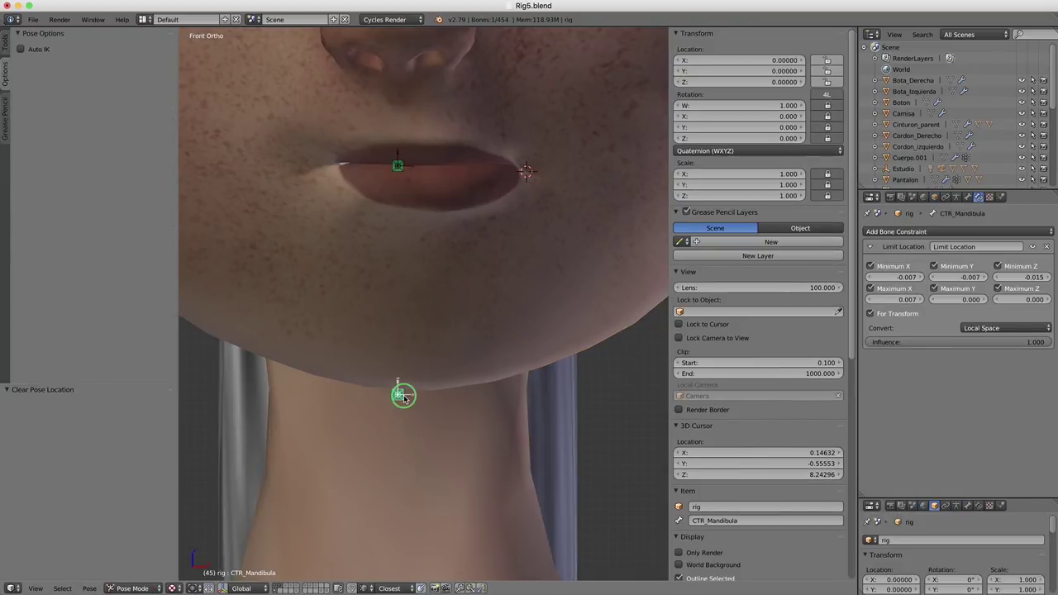
right_click(440, 356)
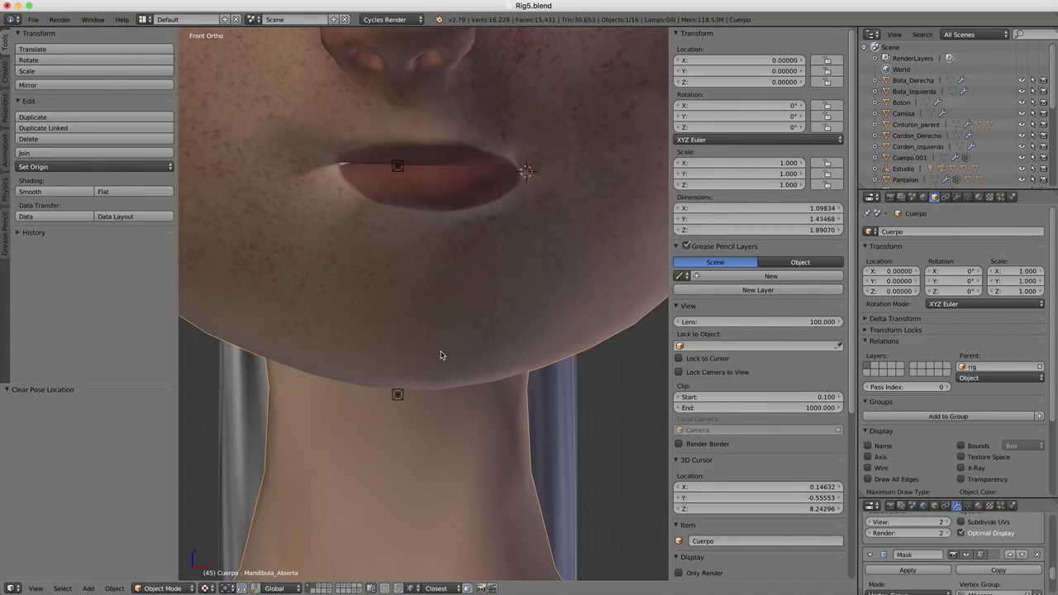
key(KP_3)
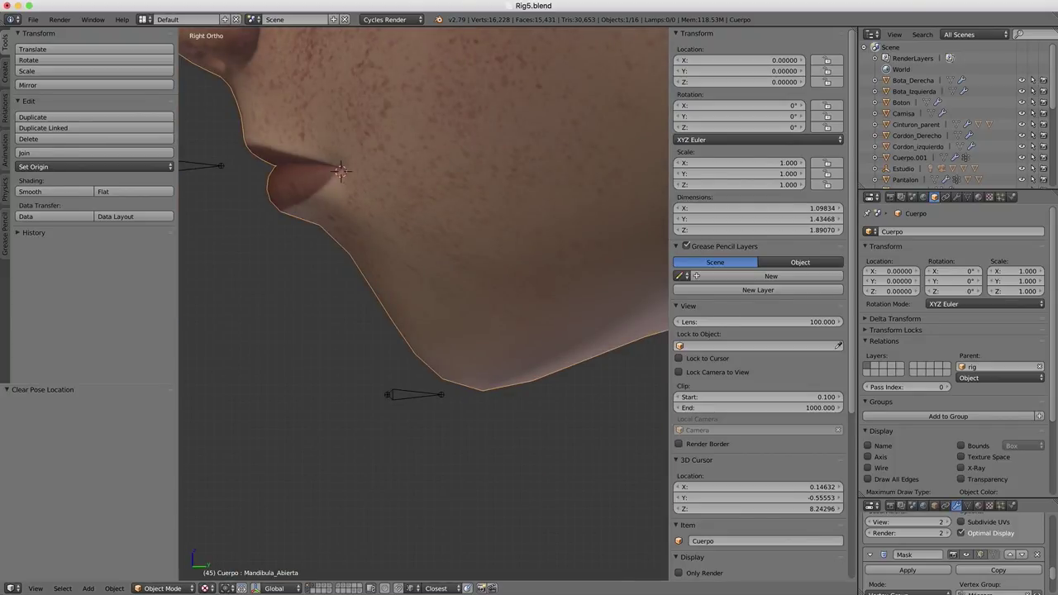
click(33, 19)
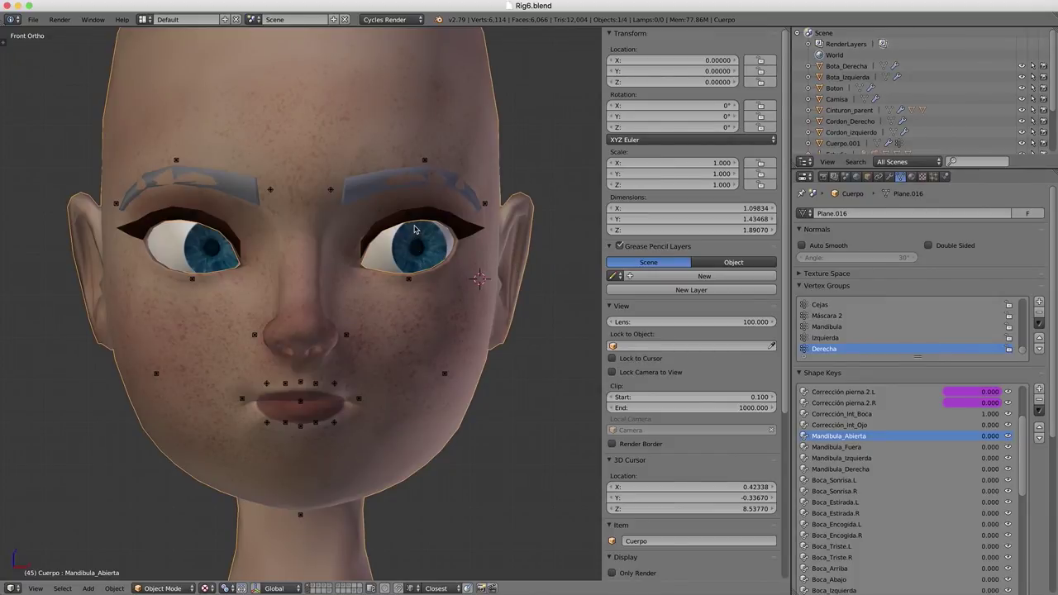
Step: Select the CTR_Parpado_Sup.L and CTR_Ceja.L controls, then briefly move CTR_Mandibula and cancel
right_click(410, 214)
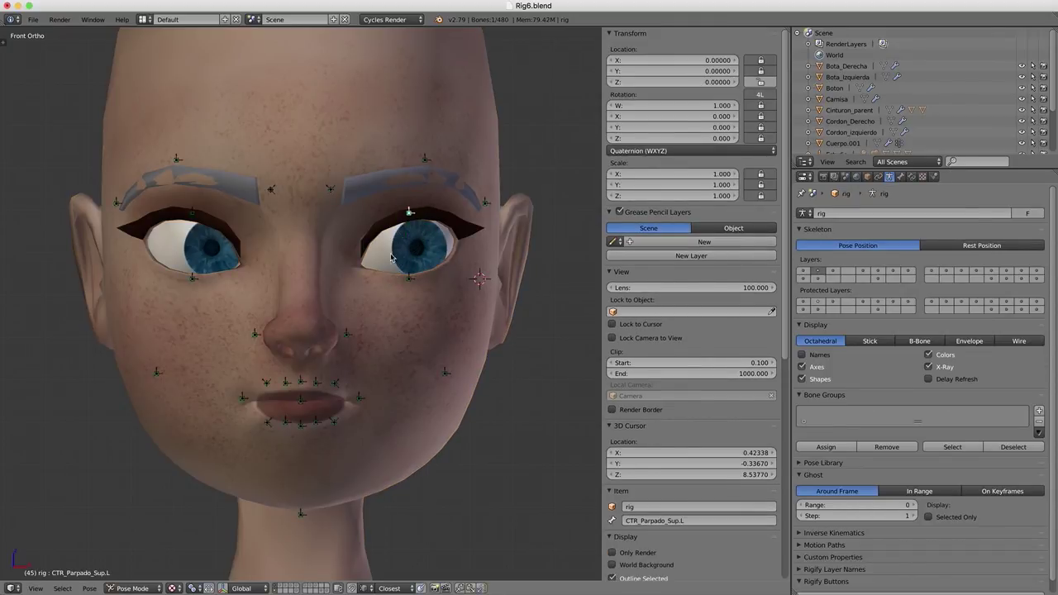
right_click(424, 161)
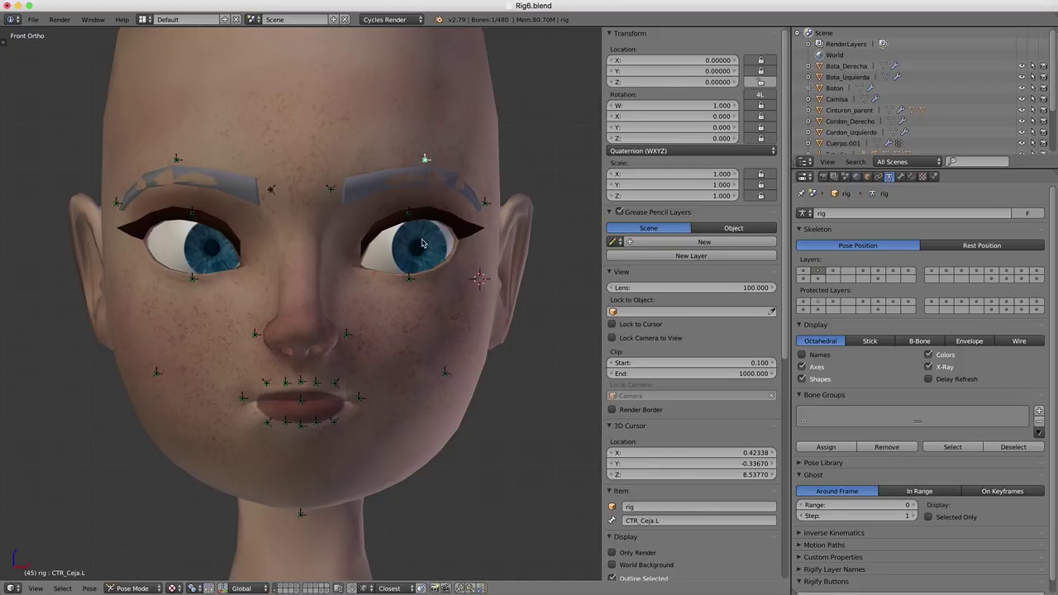
scroll(362, 400, up, 1)
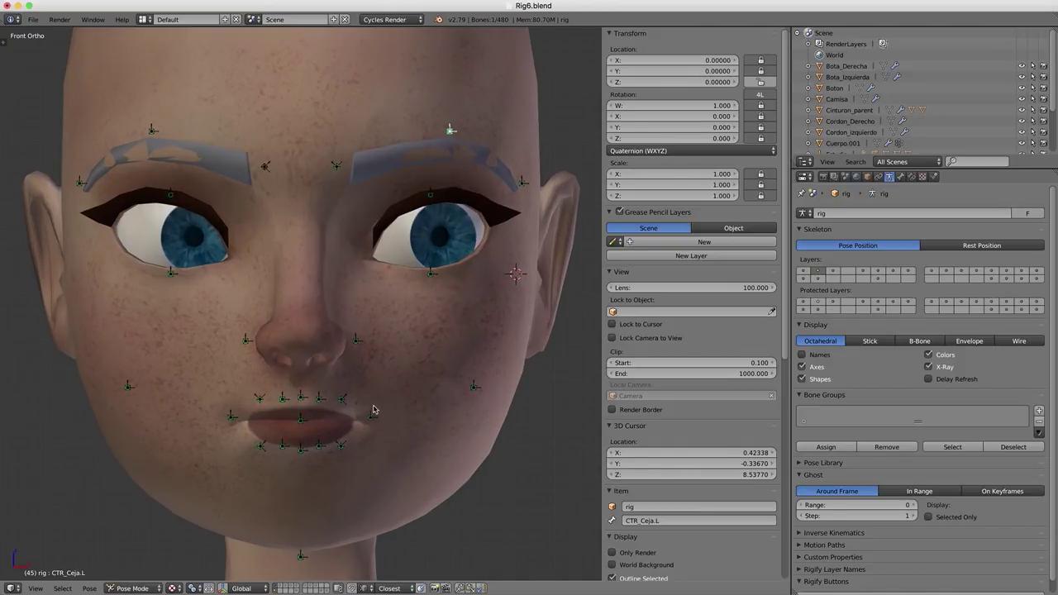
right_click(302, 557)
key(g)
key(Escape)
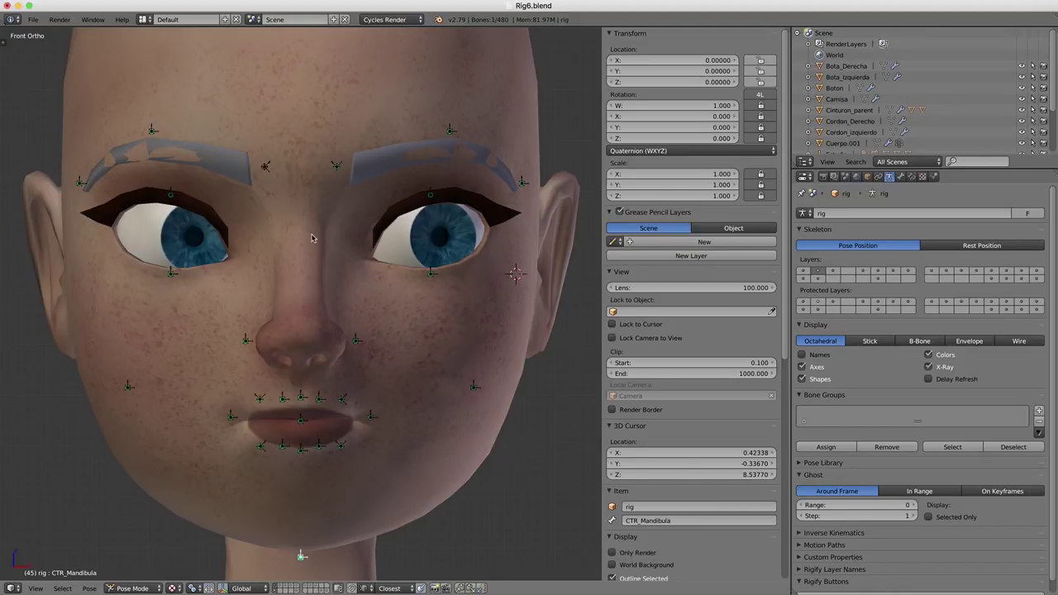
Step: Select the inner eyebrow bone CTR_Ceja_Int.L and test-move it, cancelling so it stays in place
scroll(314, 239, up, 2)
shift+middle_drag(343, 240, 338, 296)
scroll(339, 281, up, 2)
right_click(364, 207)
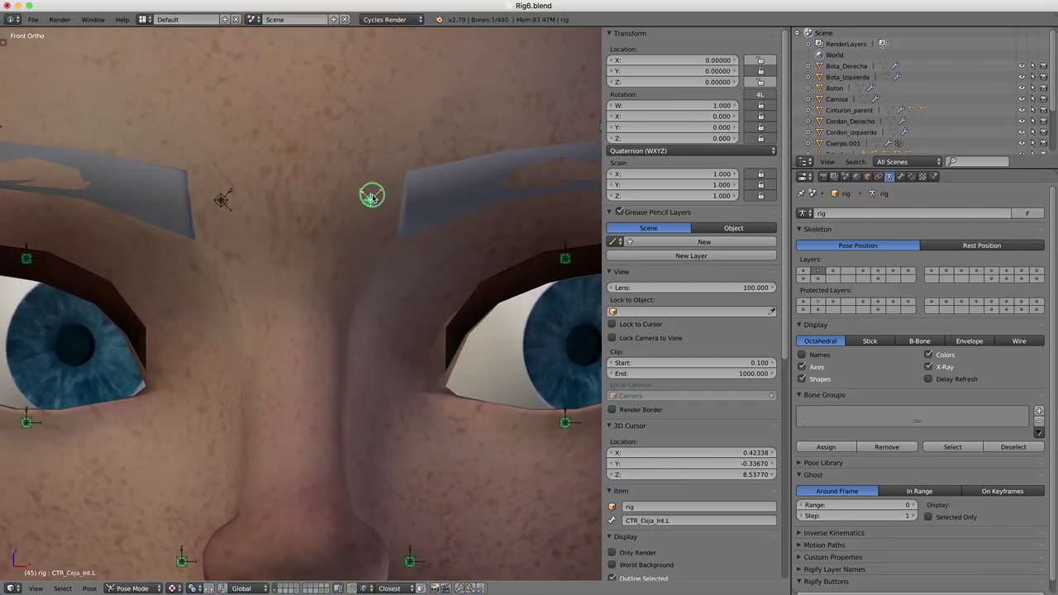
scroll(372, 208, down, 1)
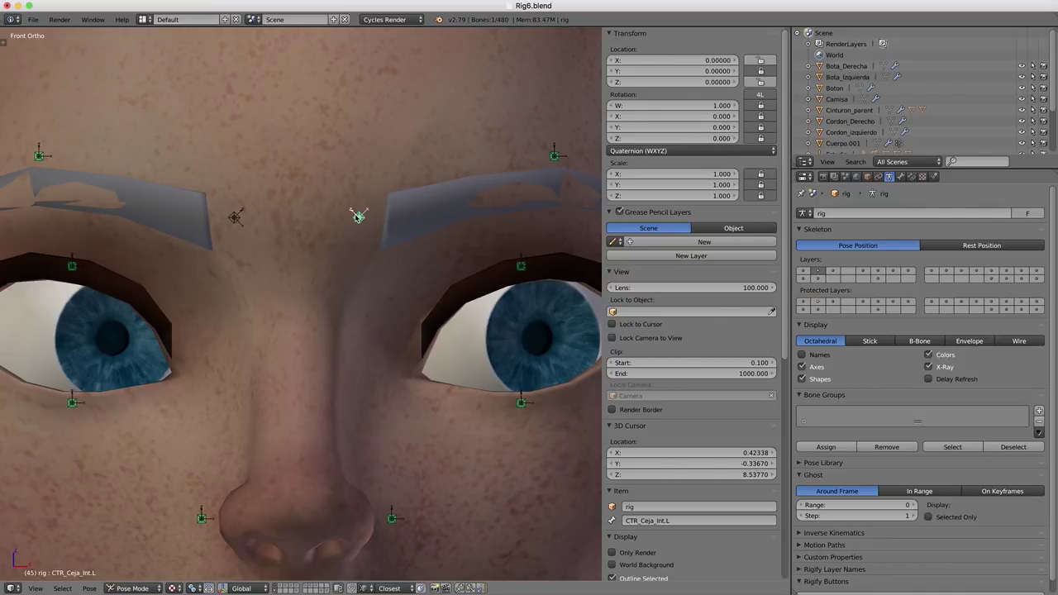
scroll(361, 215, up, 2)
shift+middle_drag(379, 210, 327, 318)
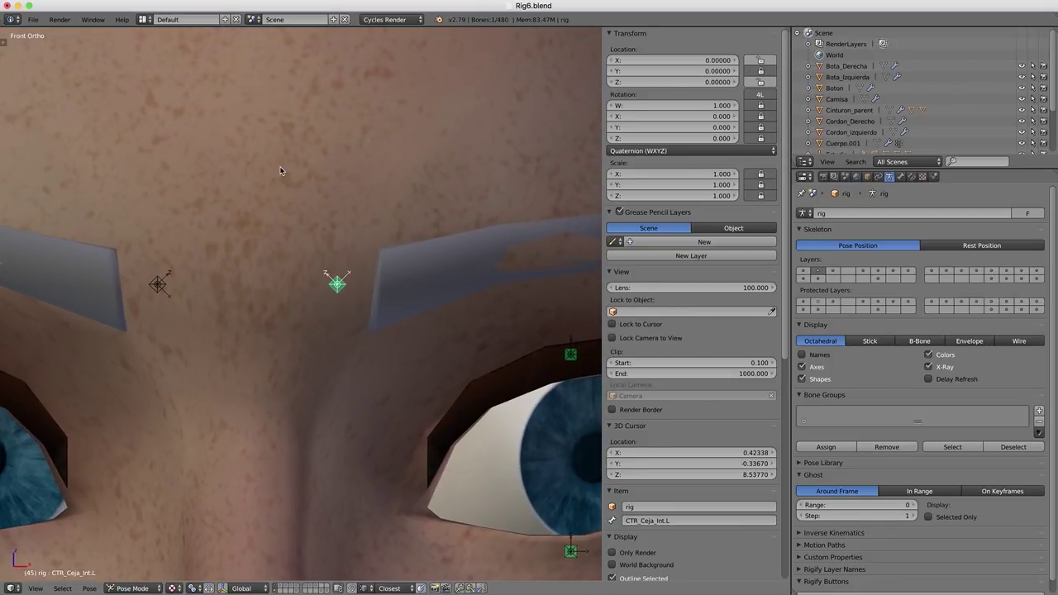
scroll(339, 303, down, 2)
scroll(364, 285, up, 3)
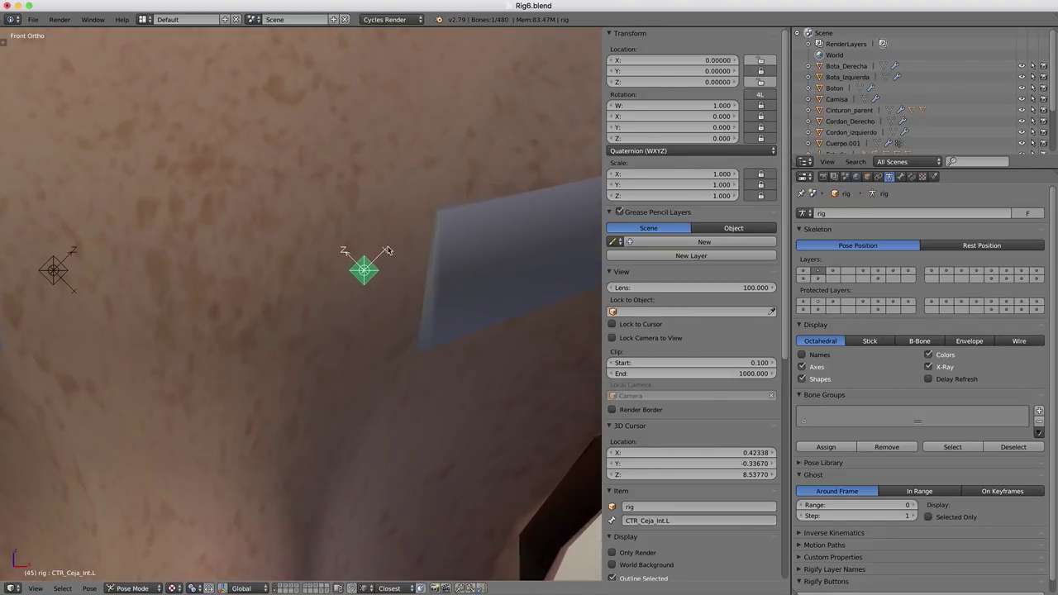
scroll(360, 296, down, 3)
scroll(356, 304, down, 1)
key(g)
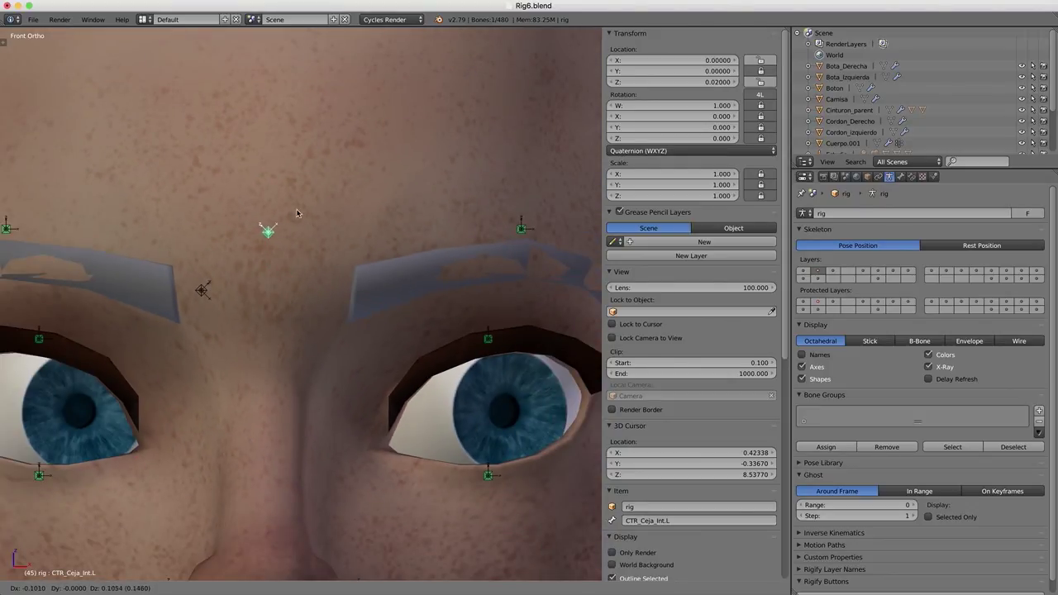
right_click(290, 296)
Step: Check the head in profile and front views, then test-move the lower eyelid bone CTR_Parpado_Inf.L
scroll(291, 295, down, 2)
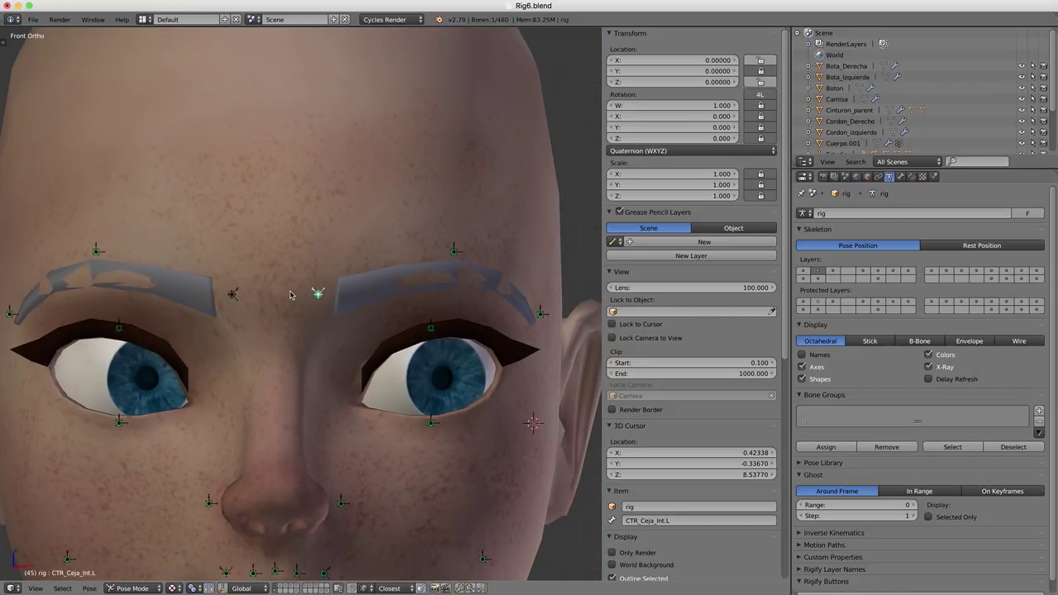
scroll(294, 300, down, 1)
scroll(296, 314, down, 1)
shift+scroll(344, 322, down, 1)
shift+middle_drag(343, 323, 349, 290)
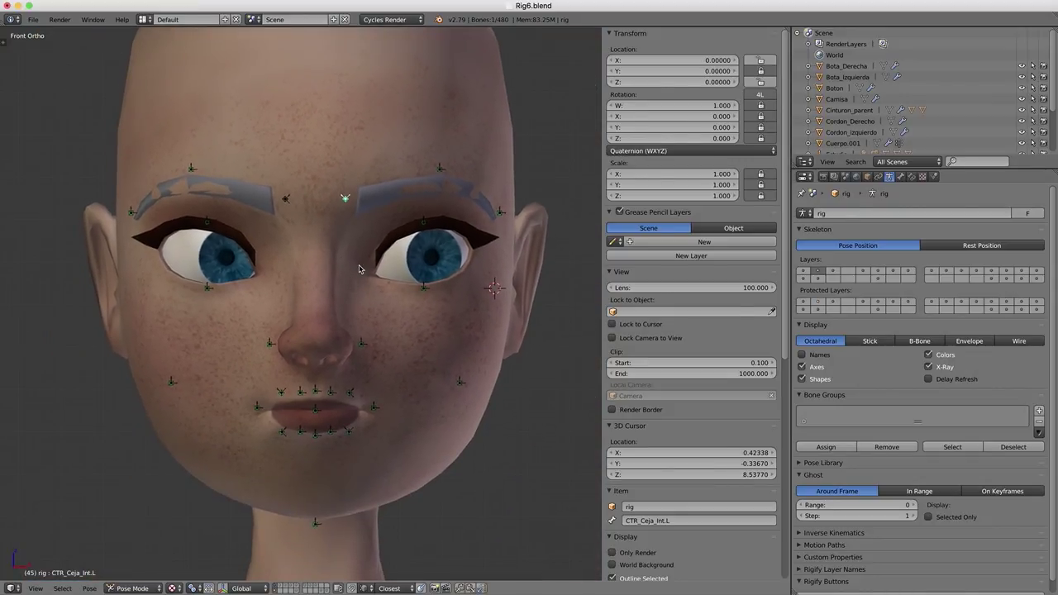
key(KP_3)
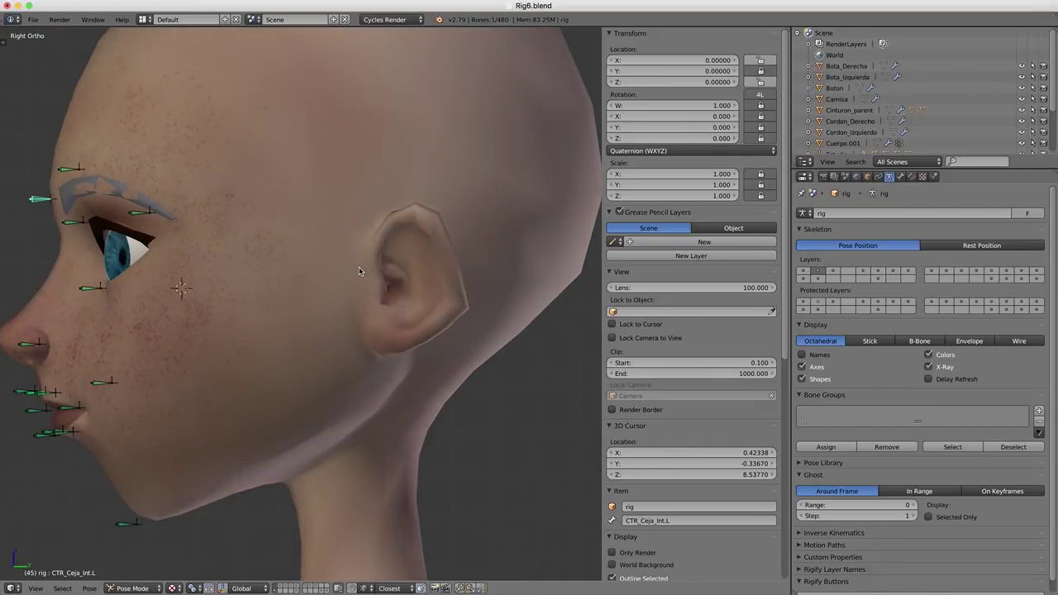
mouse_move(296, 339)
shift+middle_down()
mouse_move(435, 262)
mouse_move(444, 267)
shift+middle_up()
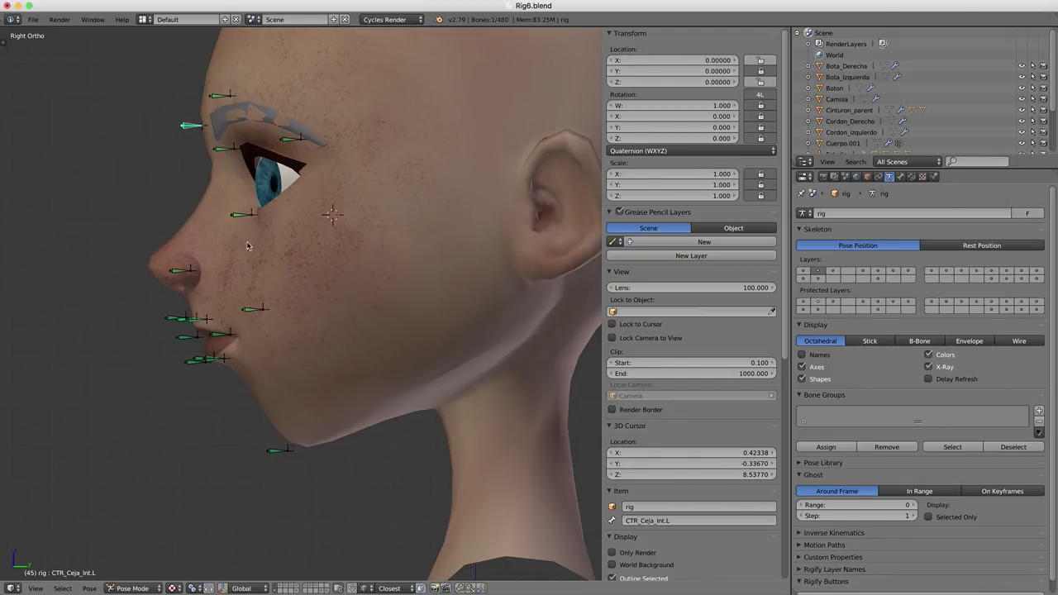
key(KP_1)
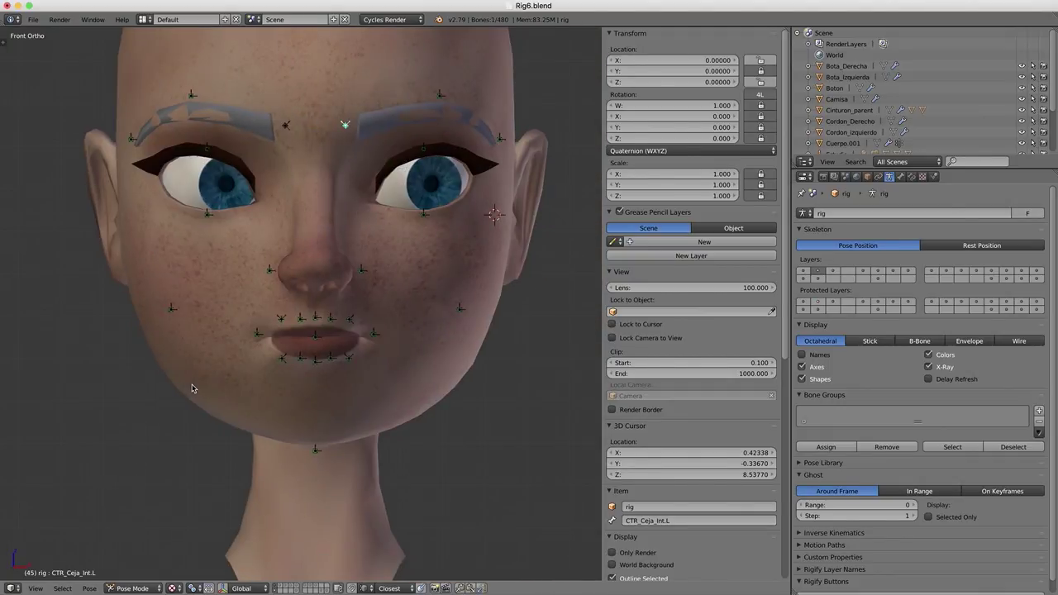
mouse_move(380, 290)
shift+middle_down()
mouse_move(337, 325)
mouse_move(295, 441)
mouse_move(347, 394)
shift+middle_up()
right_click(353, 371)
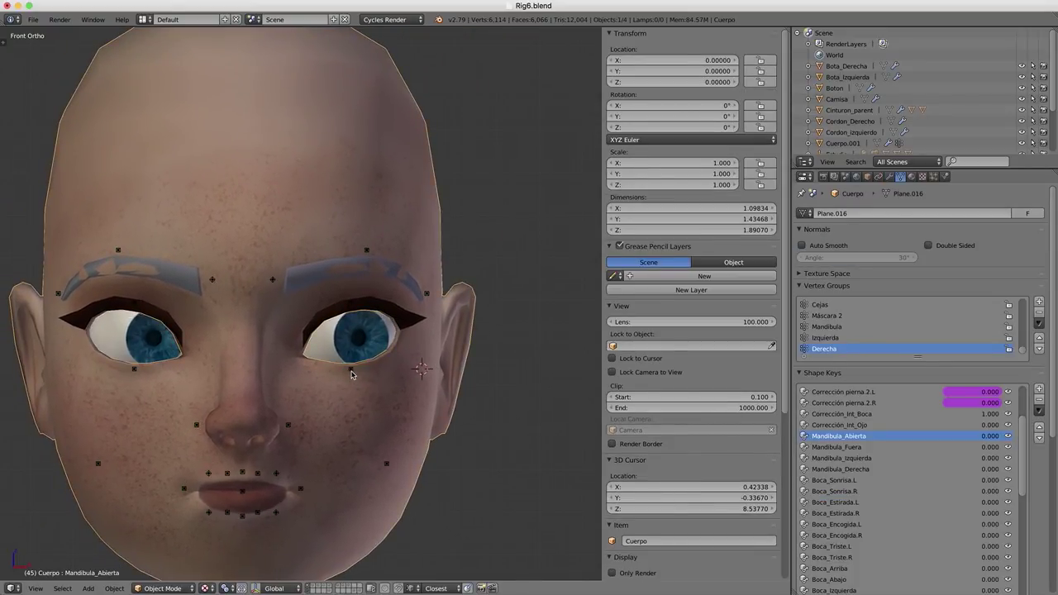
right_drag(353, 372, 349, 396)
click(350, 381)
Step: Add a plane at the 3D cursor and rotate its geometry 90 degrees on X to face front
key(shift+a)
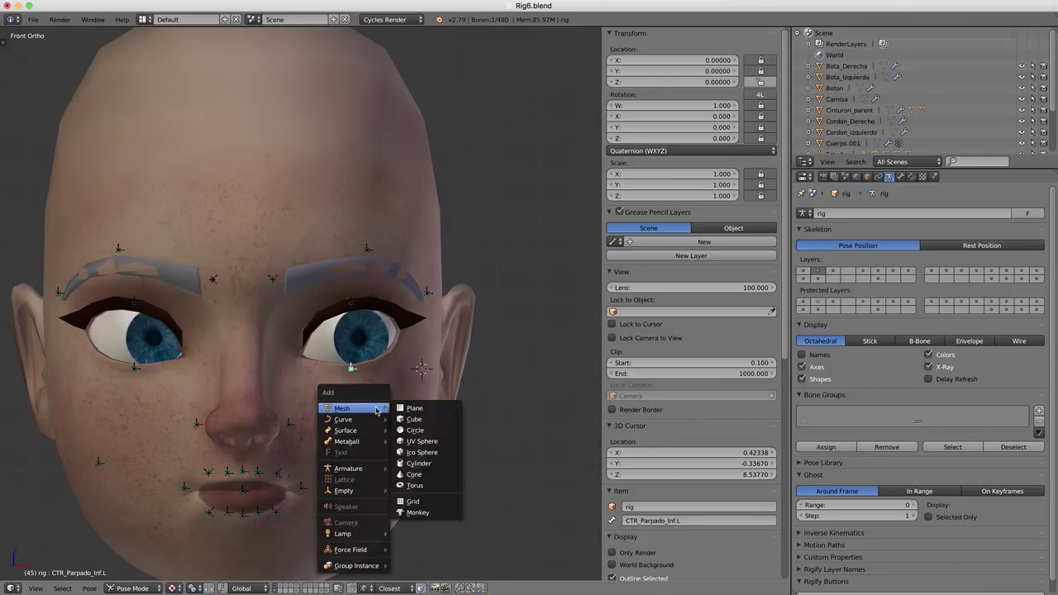
click(426, 409)
scroll(427, 409, down, 1)
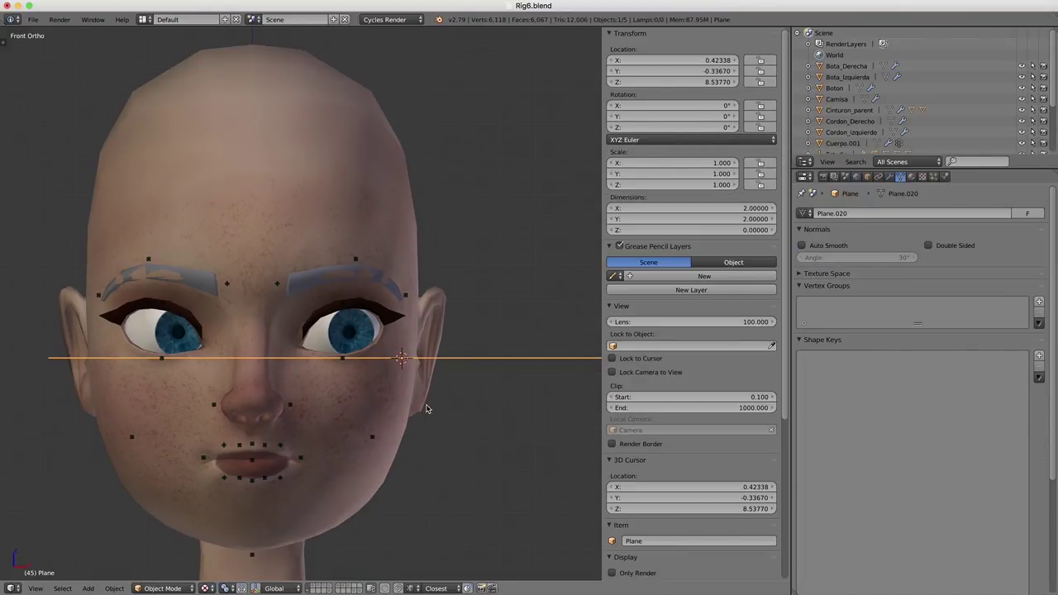
scroll(426, 408, down, 1)
key(Tab)
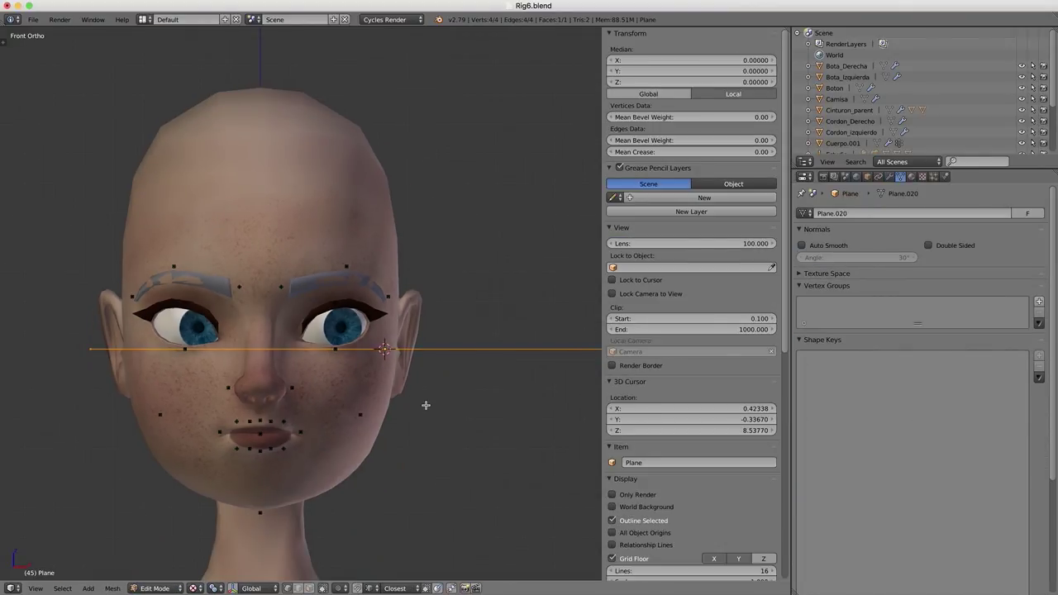
key(r)
key(x)
key(9)
key(0)
key(Return)
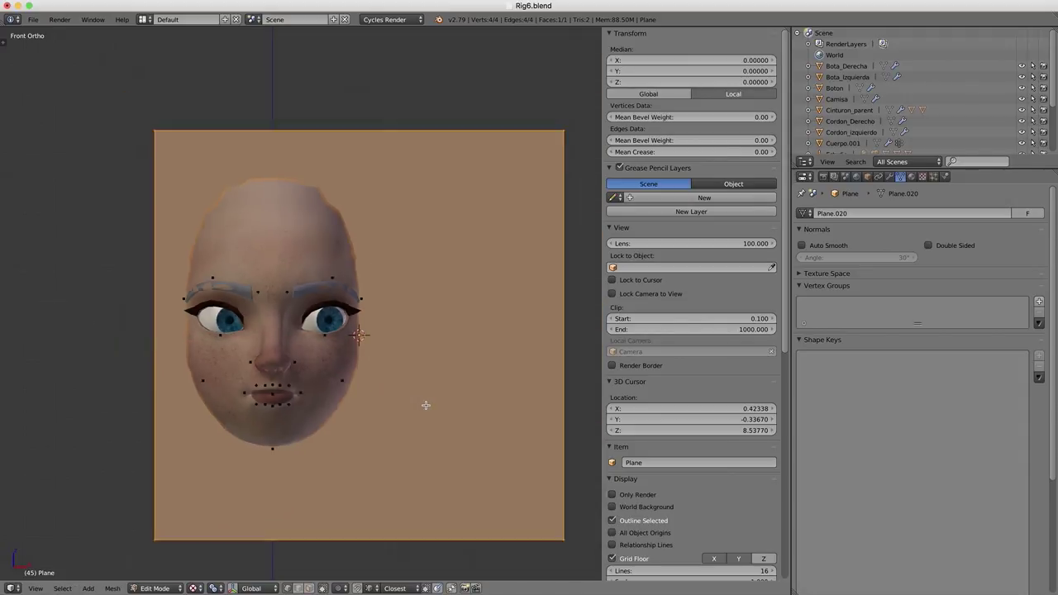
Step: Merge the plane's bottom edge at center to turn it into a triangle
scroll(425, 405, down, 2)
key(a)
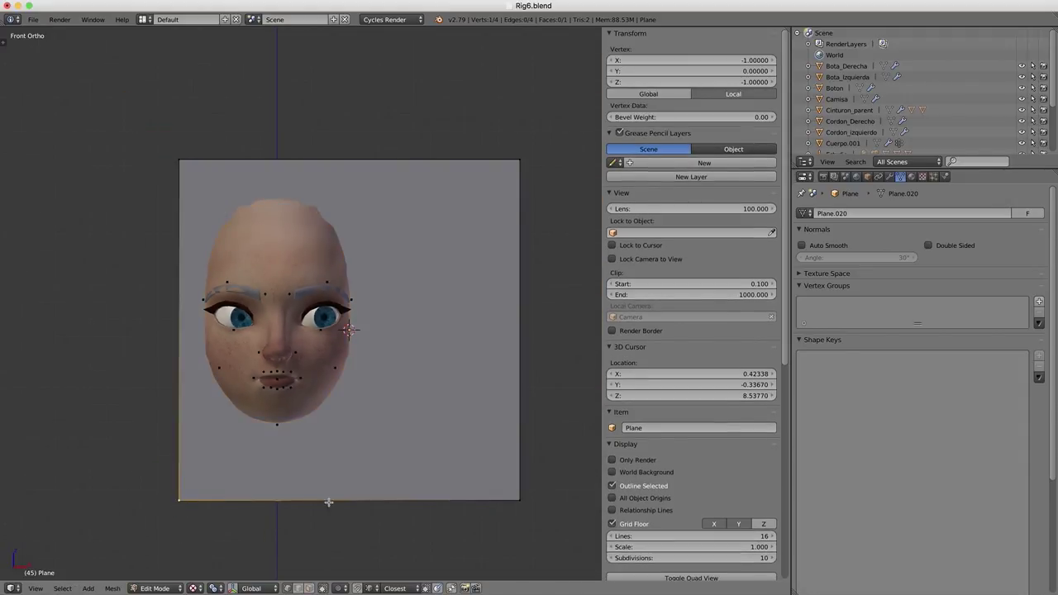
right_click(507, 500)
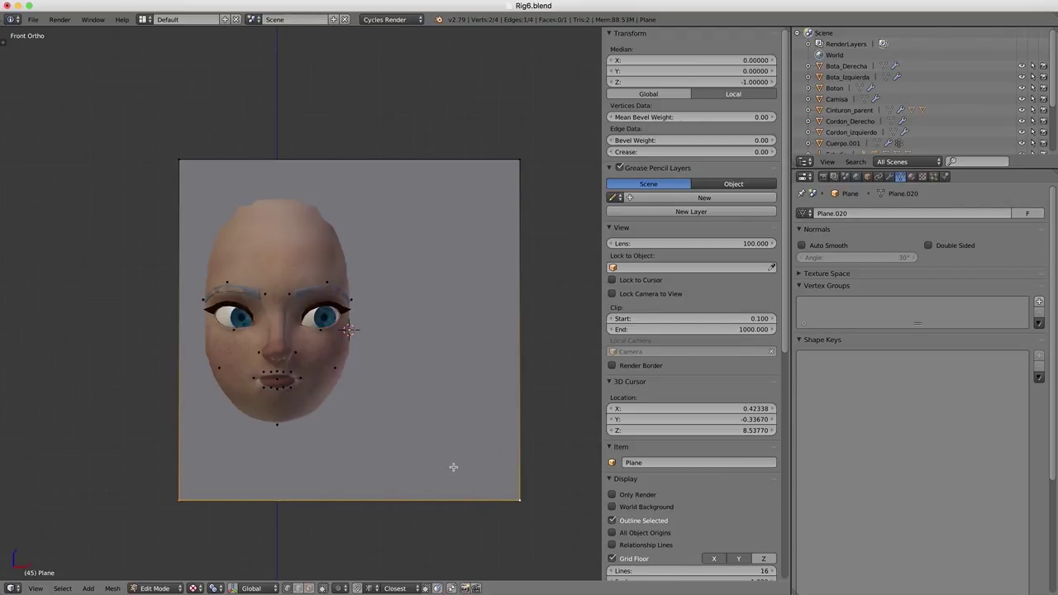
key(alt+m)
click(402, 507)
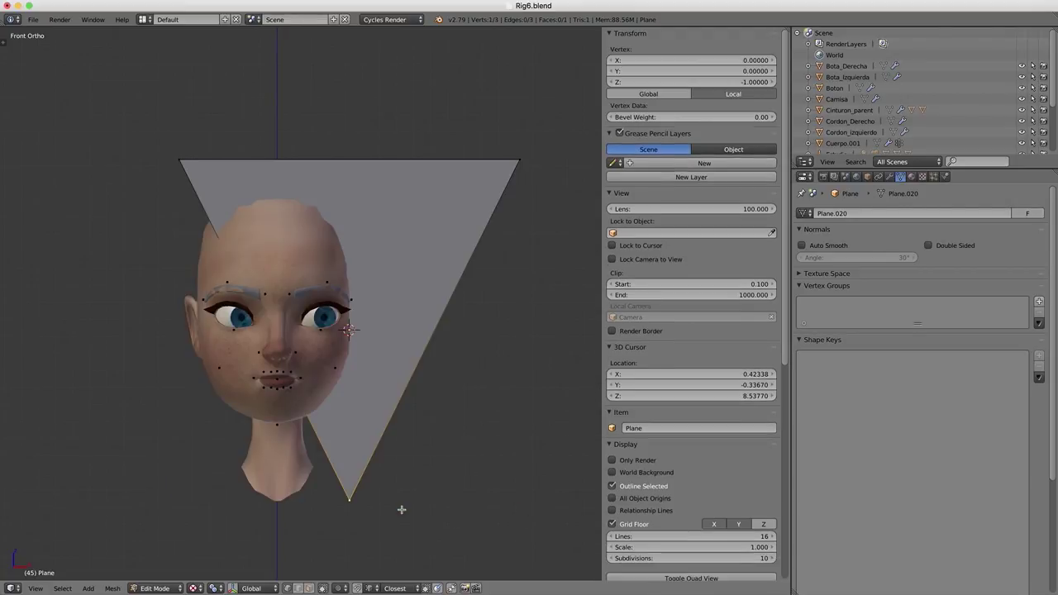
Step: Flatten the triangle vertically, shrink it and lower it to eye level
key(a)
key(a)
key(s)
key(z)
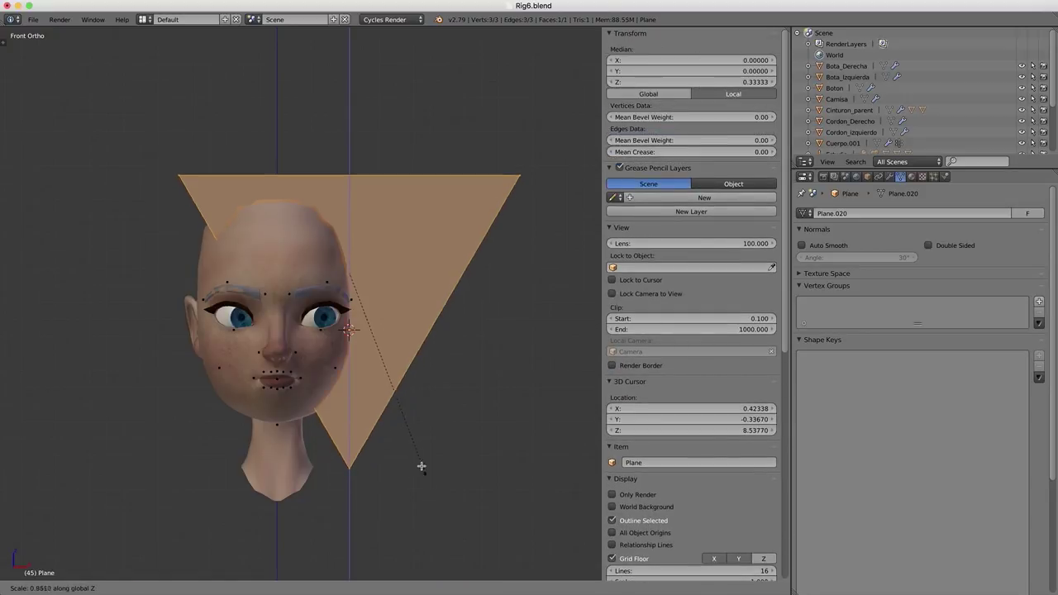
click(359, 338)
key(z)
scroll(433, 396, up, 4)
key(s)
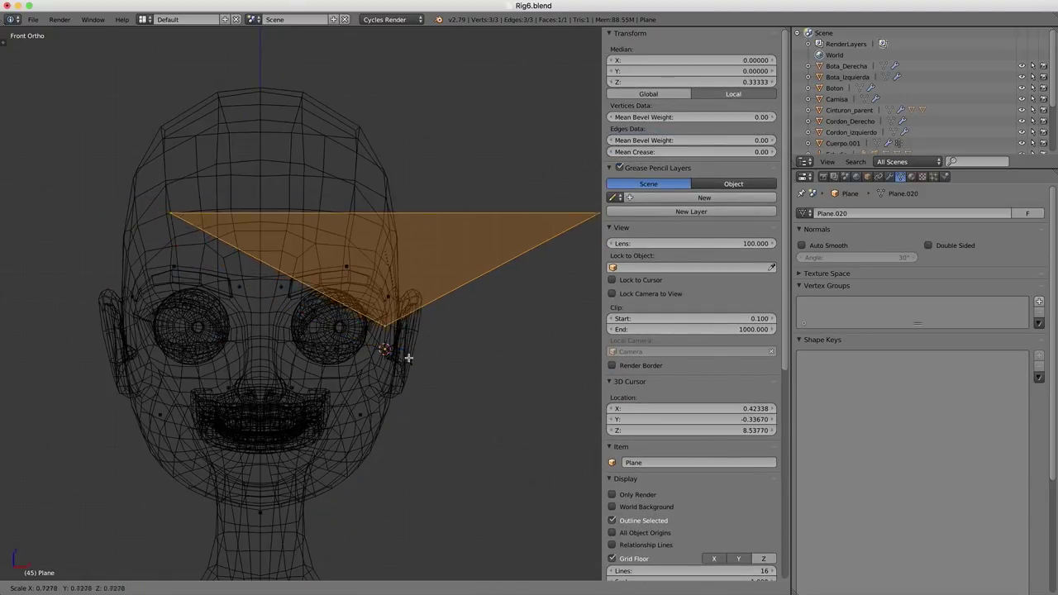
click(385, 303)
key(g)
key(z)
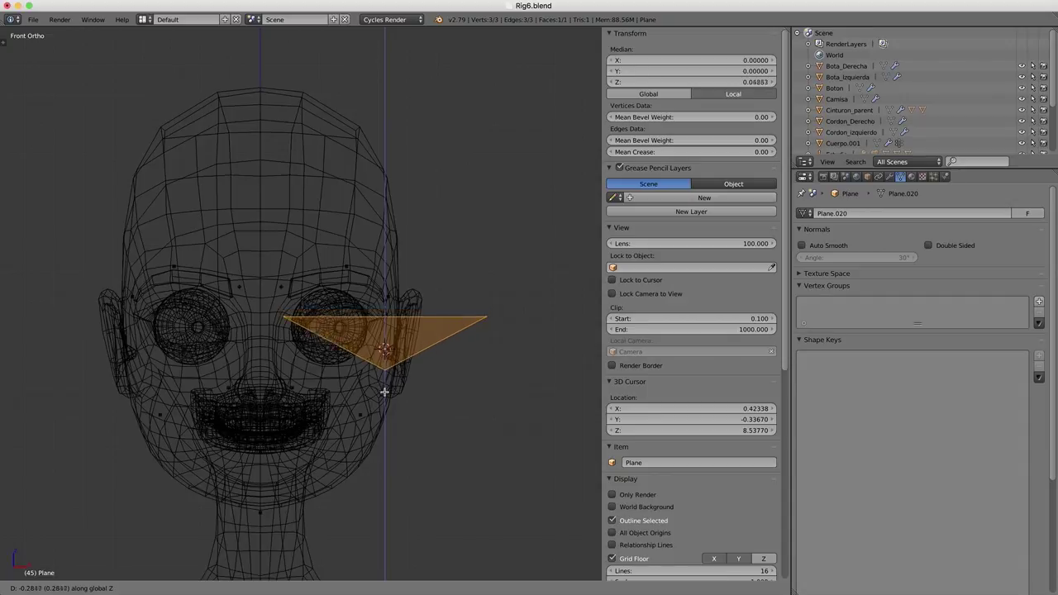
click(385, 392)
Step: Shrink the triangle further and set its final height beside the eye, then leave Edit Mode
scroll(403, 340, up, 2)
key(s)
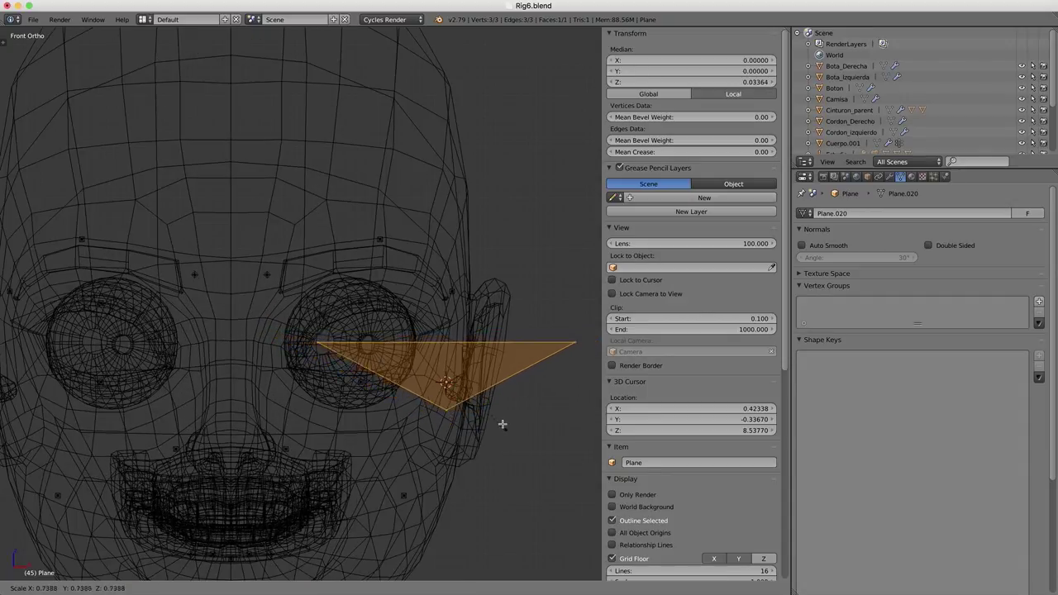
click(484, 392)
key(g)
key(z)
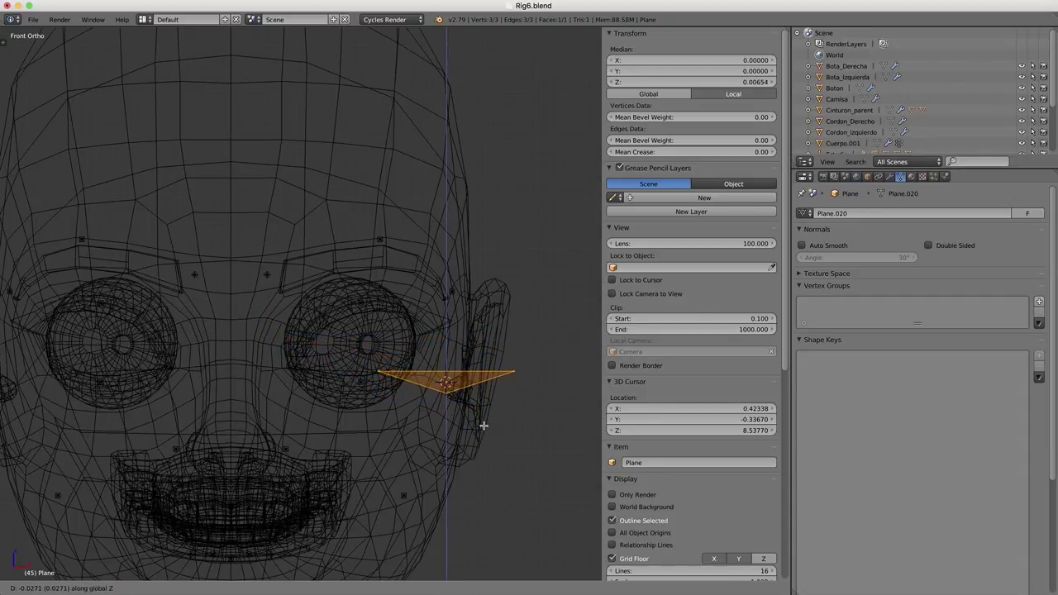
click(486, 422)
key(z)
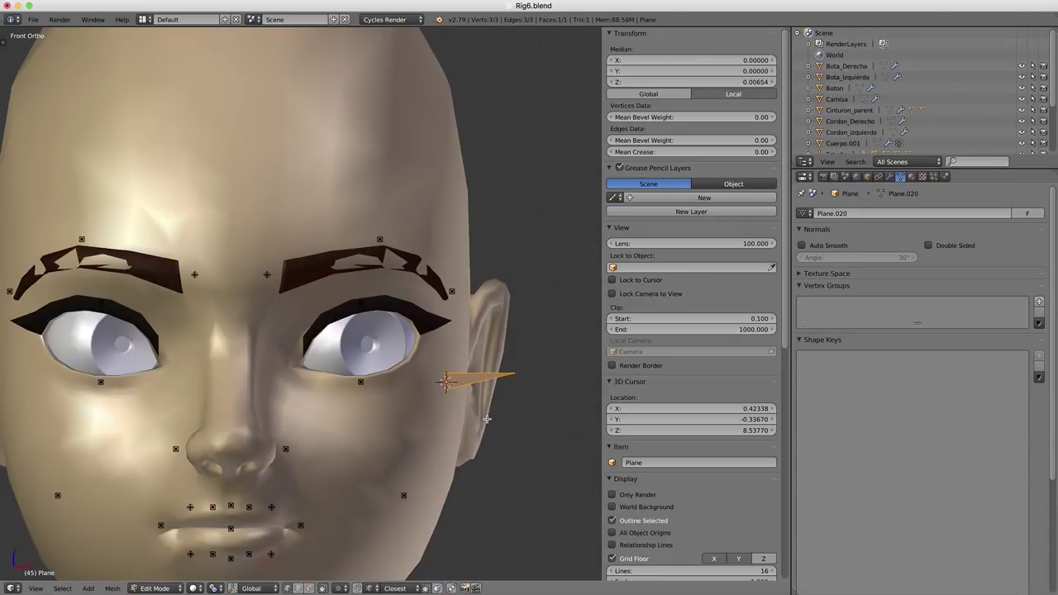
key(Tab)
key(KP_3)
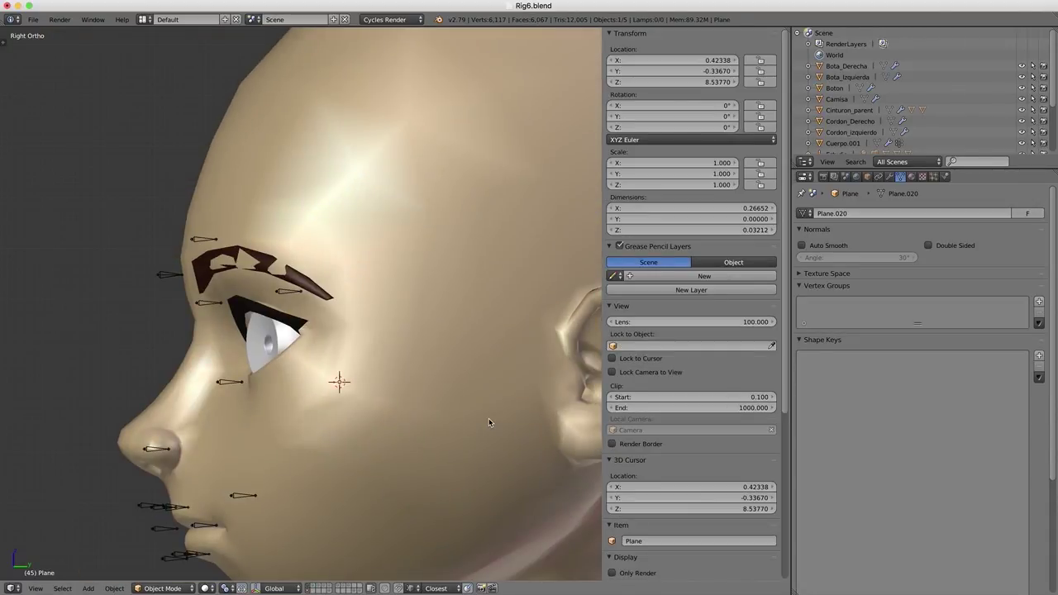
Step: Delete only the triangle's face so it remains an edge outline
key(z)
middle_drag(311, 416, 359, 418)
key(z)
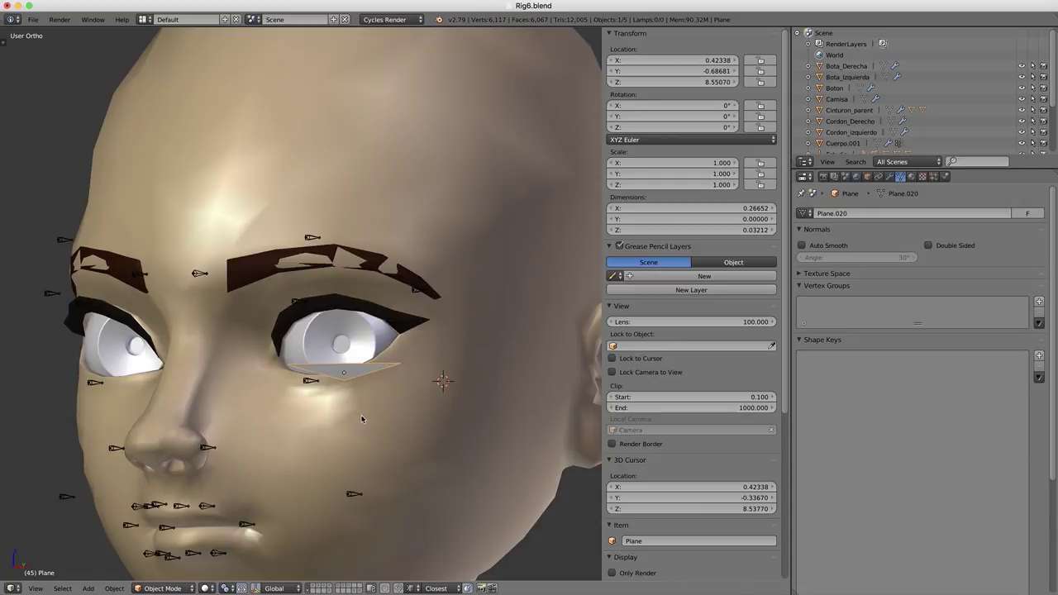
key(Tab)
key(x)
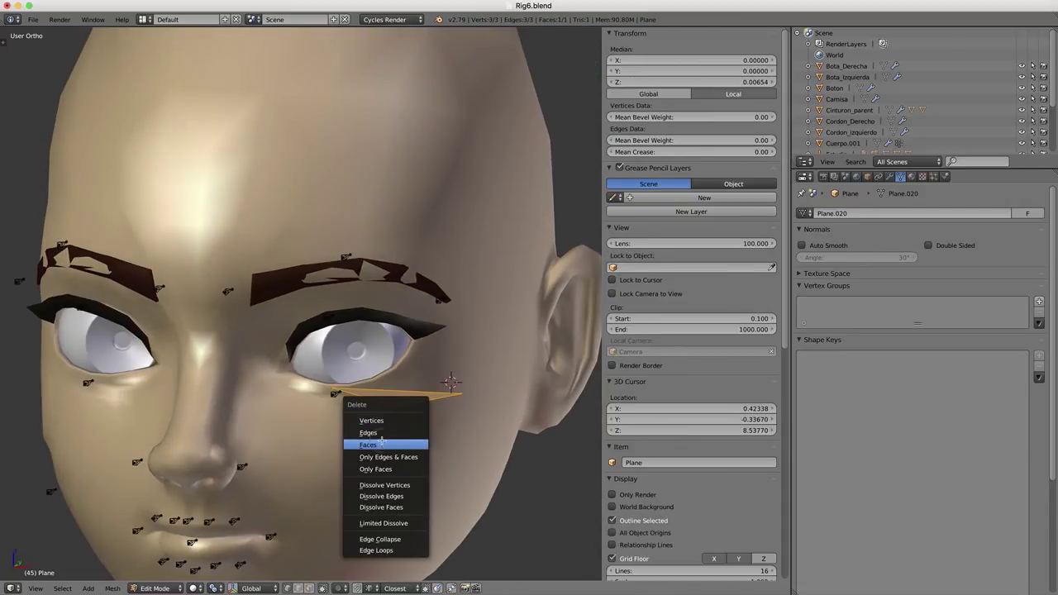
click(383, 445)
key(ctrl+z)
key(x)
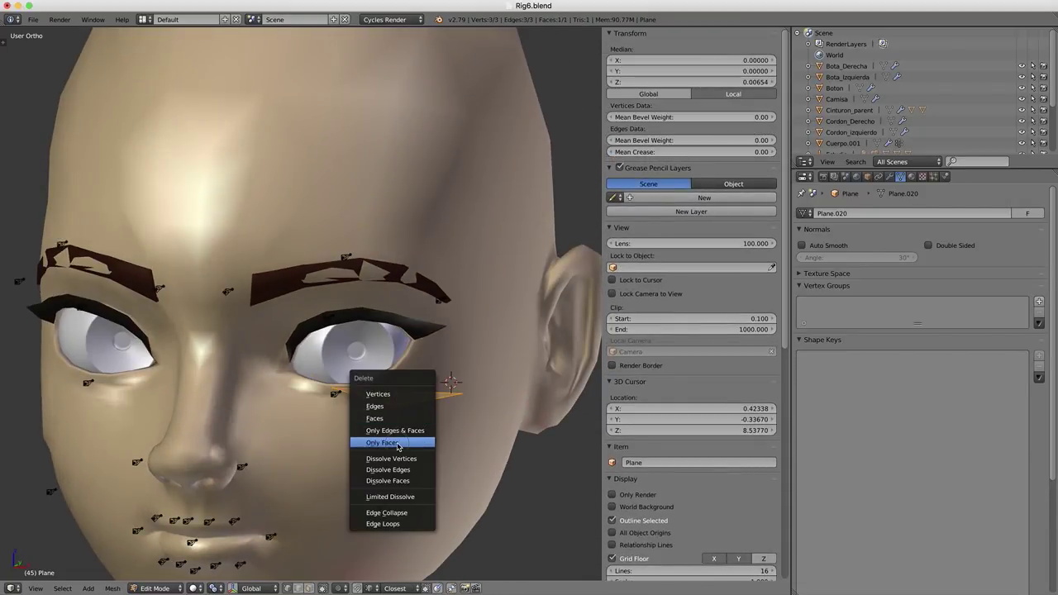
click(397, 438)
key(Tab)
middle_drag(397, 407, 433, 406)
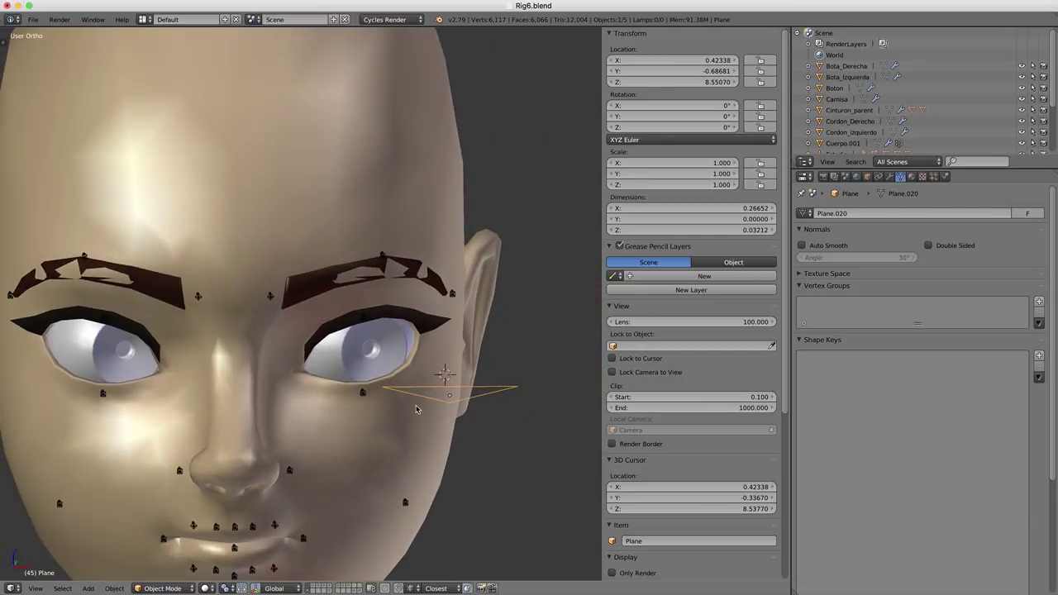
Step: Rename the object from Plane to WGT_Parpado_Inf in the Item panel's name field
click(643, 346)
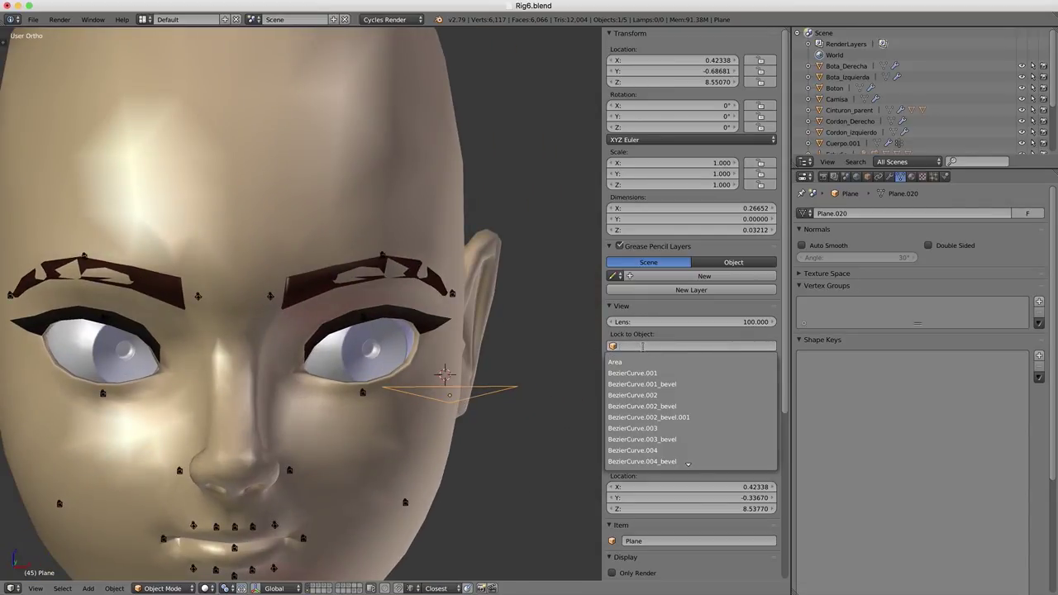
text(WGT_)
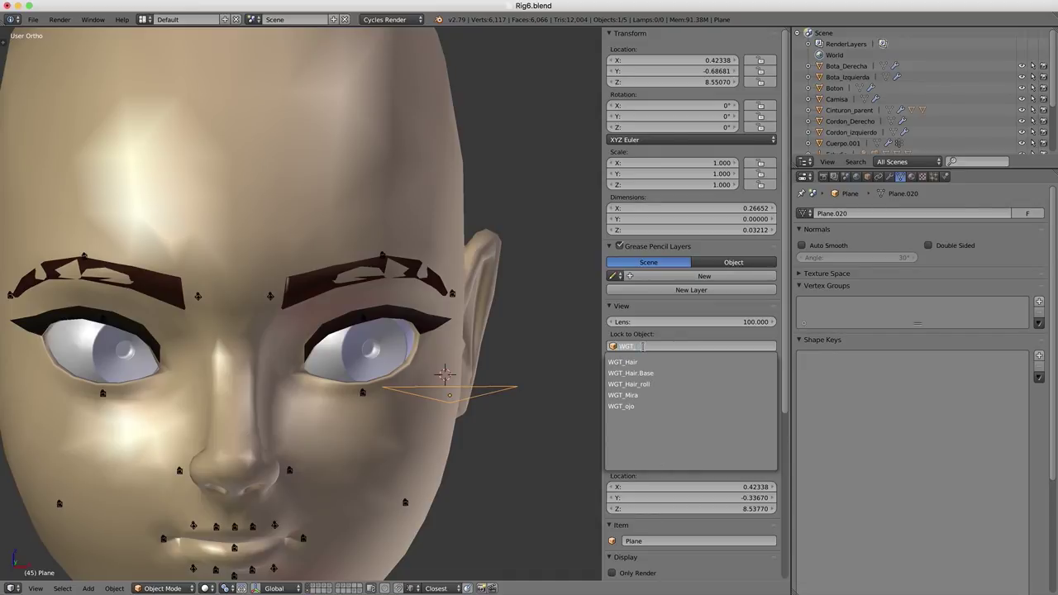
text(Parpado_Izq)
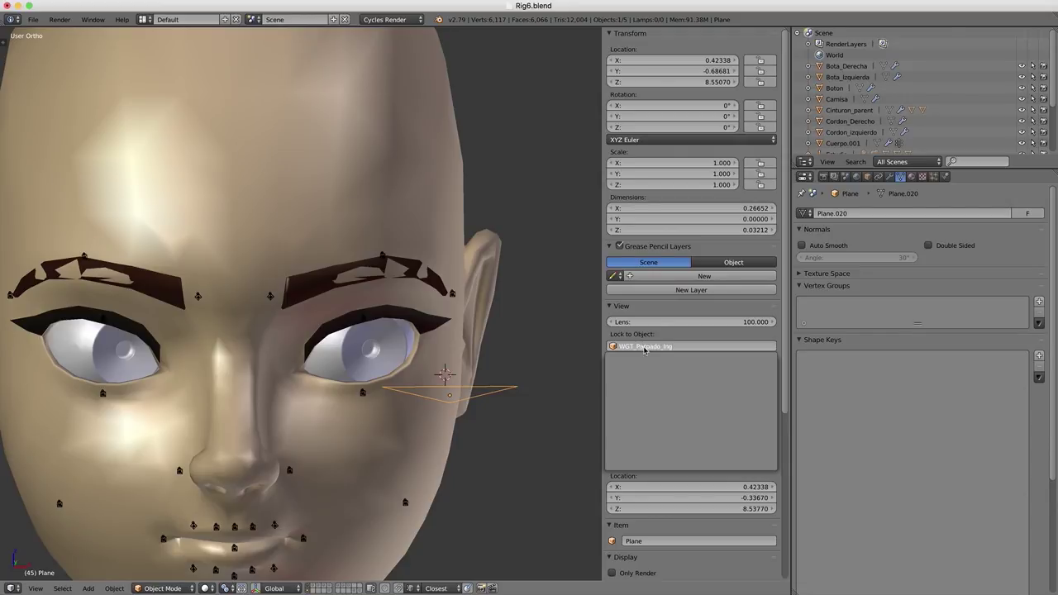
key(Escape)
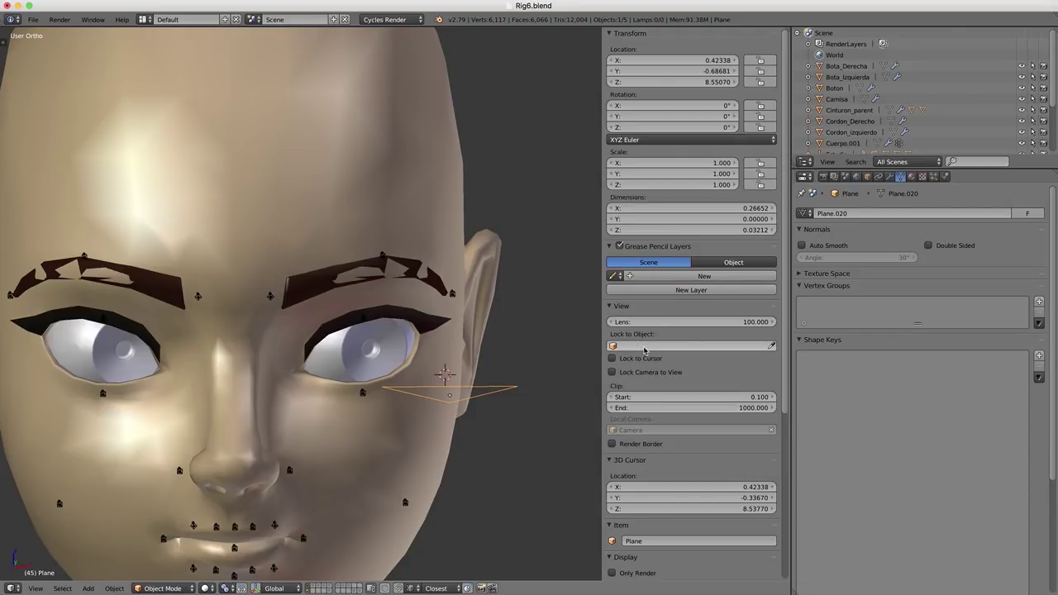
scroll(691, 545, down, 2)
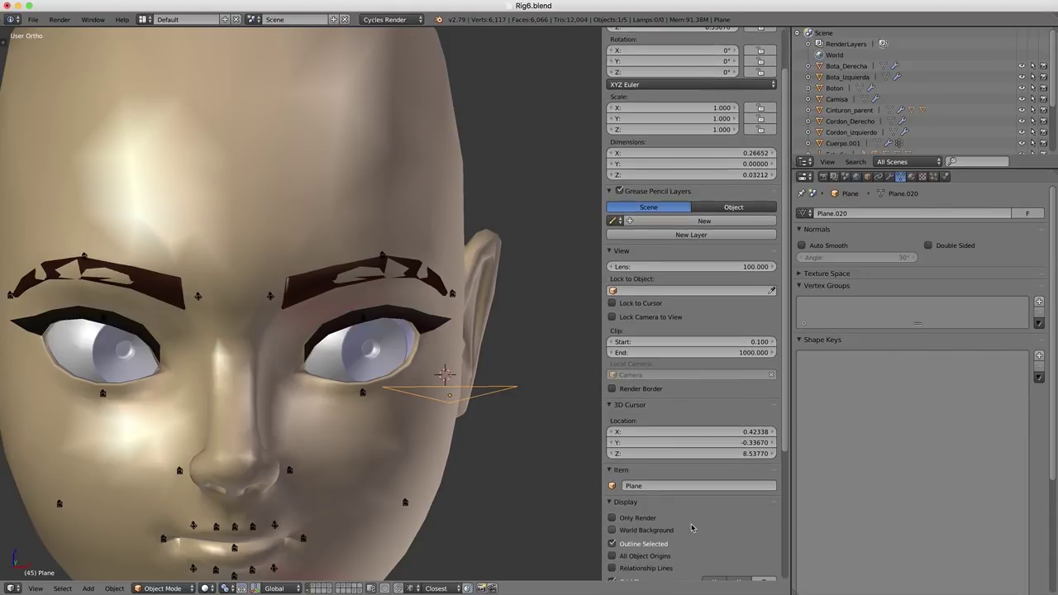
scroll(692, 515, down, 3)
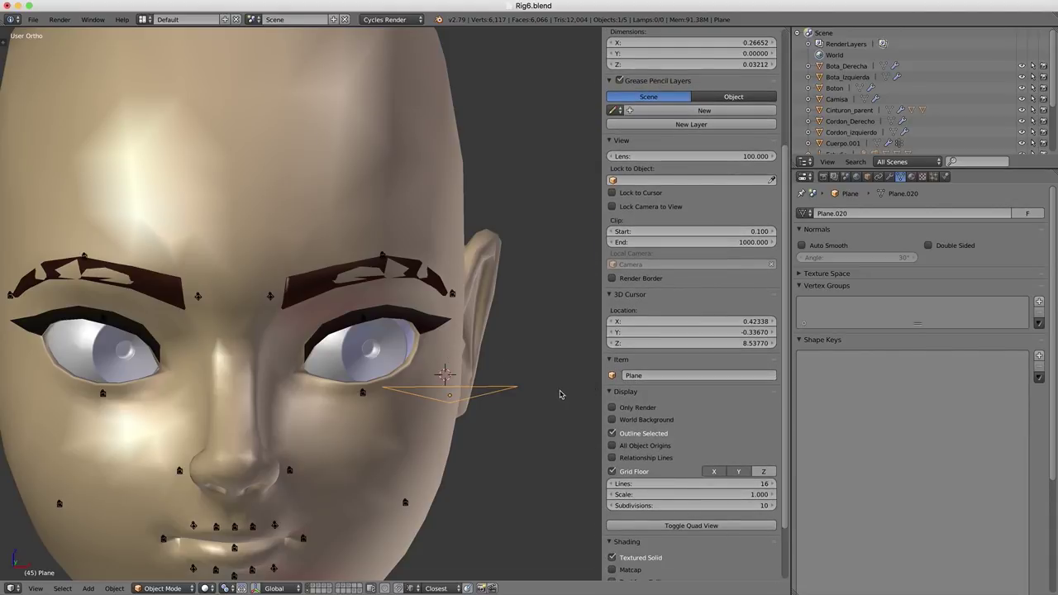
click(658, 376)
text(WGT_Parpado_Inf)
key(Return)
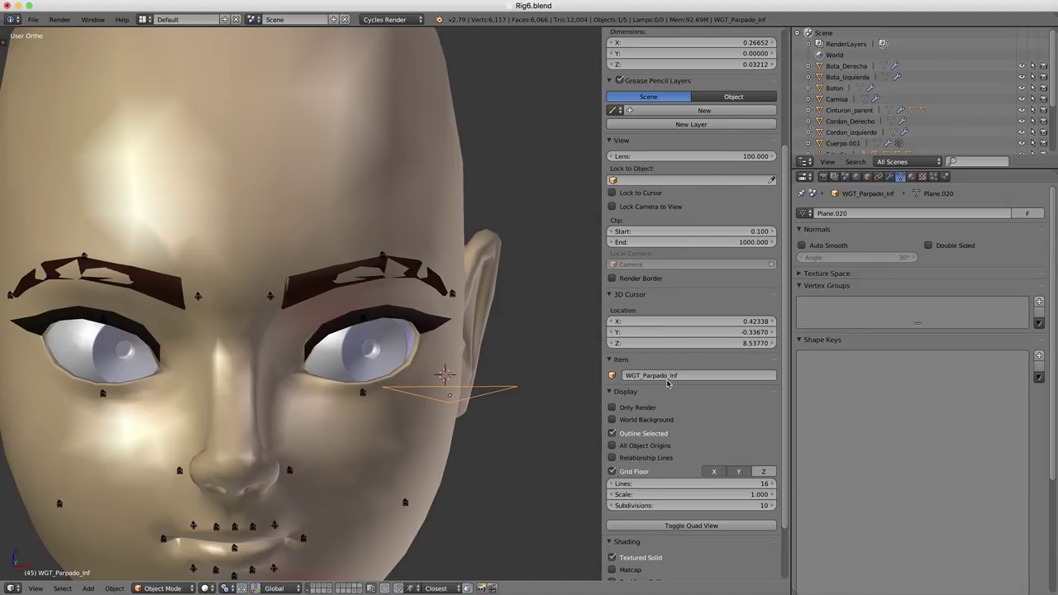
Step: Parent WGT_Parpado_Inf under the Widgets object in the Outliner
scroll(827, 120, down, 2)
scroll(826, 120, down, 3)
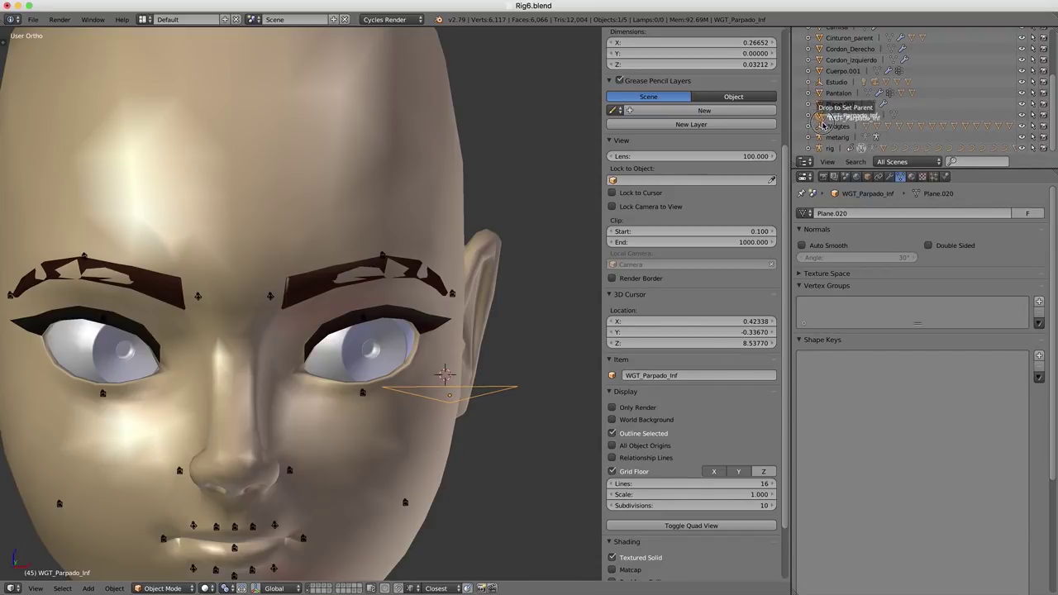
drag(820, 116, 818, 128)
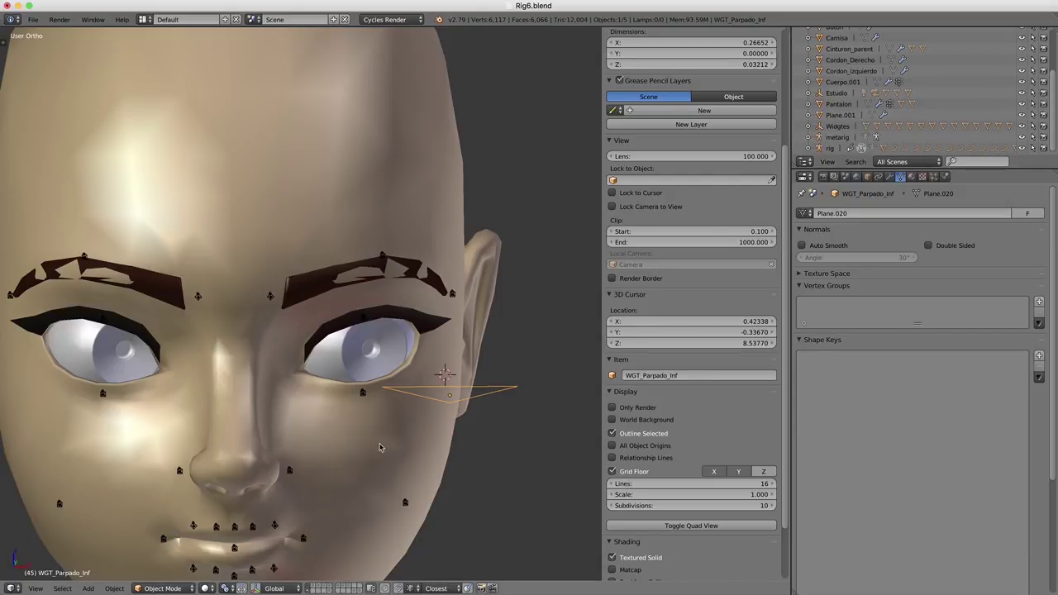
Step: Set WGT_Parpado_Inf as the custom shape of the CTR_Parpado_Inf.L bone
click(366, 395)
mouse_move(368, 399)
middle_down()
mouse_move(486, 424)
mouse_move(459, 440)
middle_up()
scroll(486, 425, up, 3)
scroll(459, 440, down, 2)
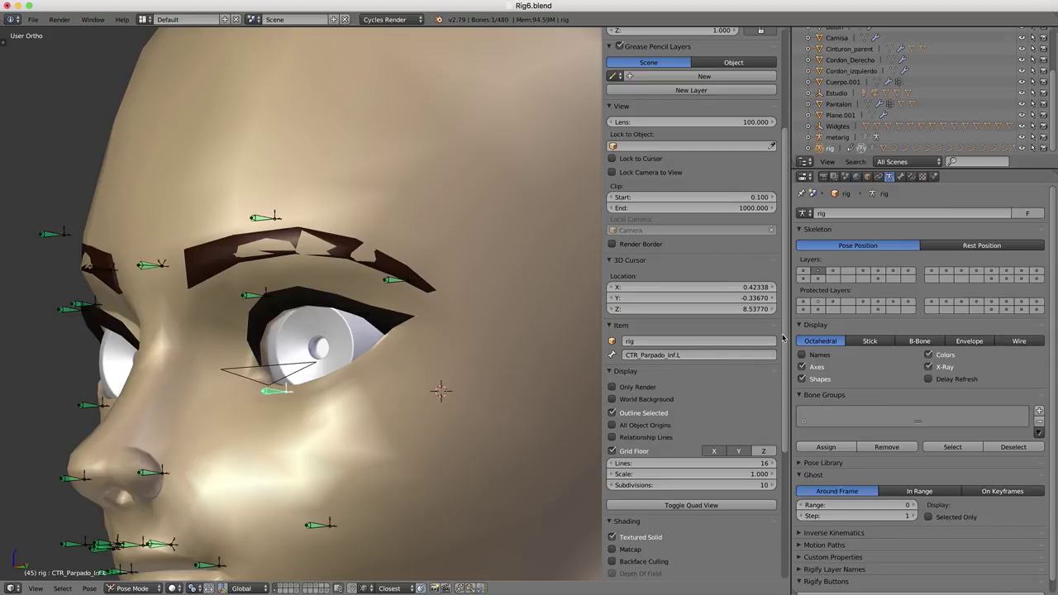
click(901, 178)
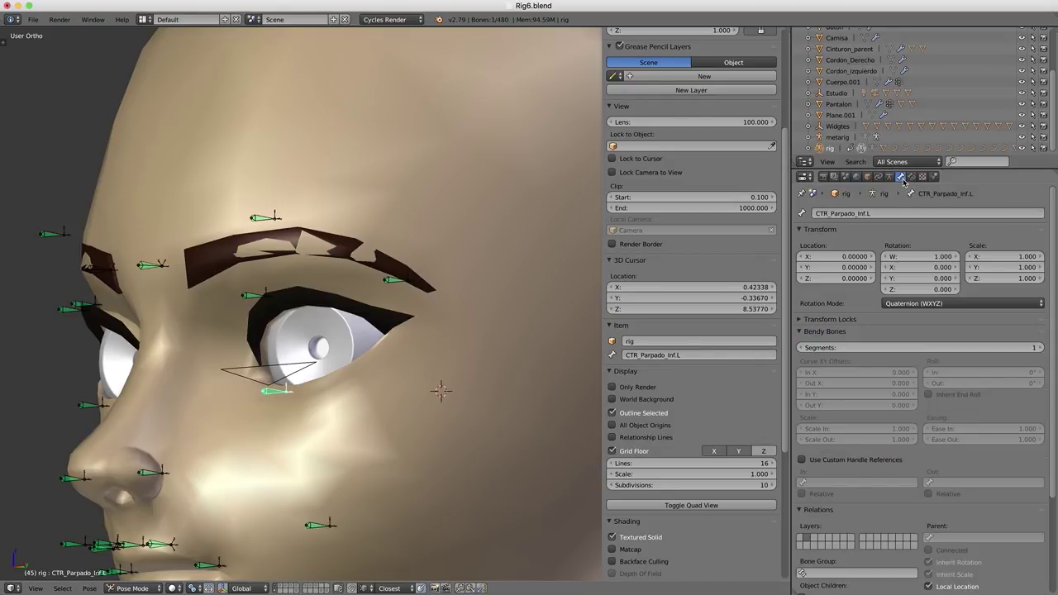
scroll(860, 417, down, 2)
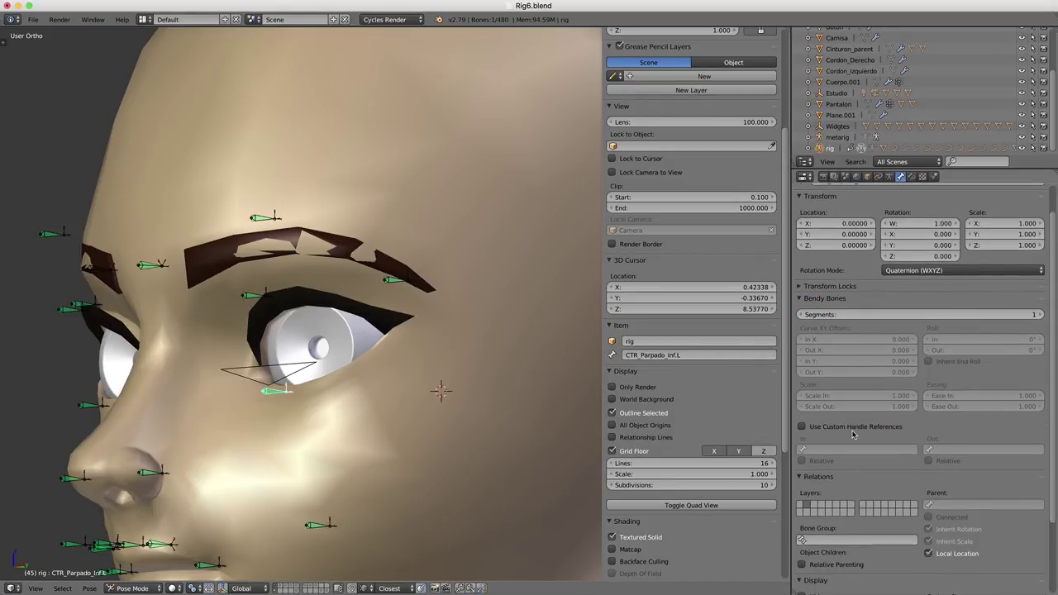
scroll(833, 482, down, 2)
scroll(833, 482, down, 2)
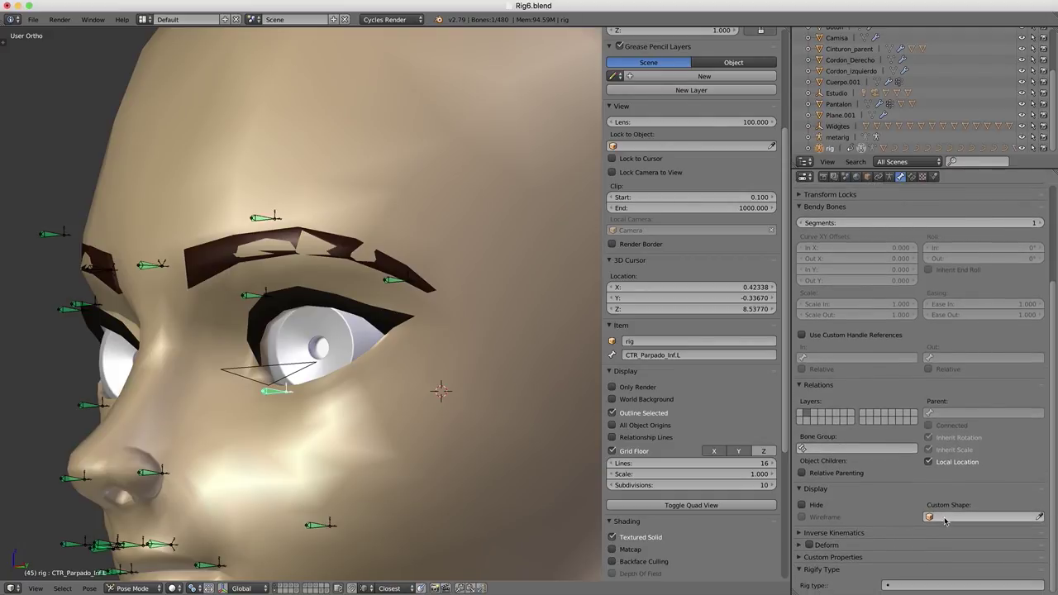
click(970, 519)
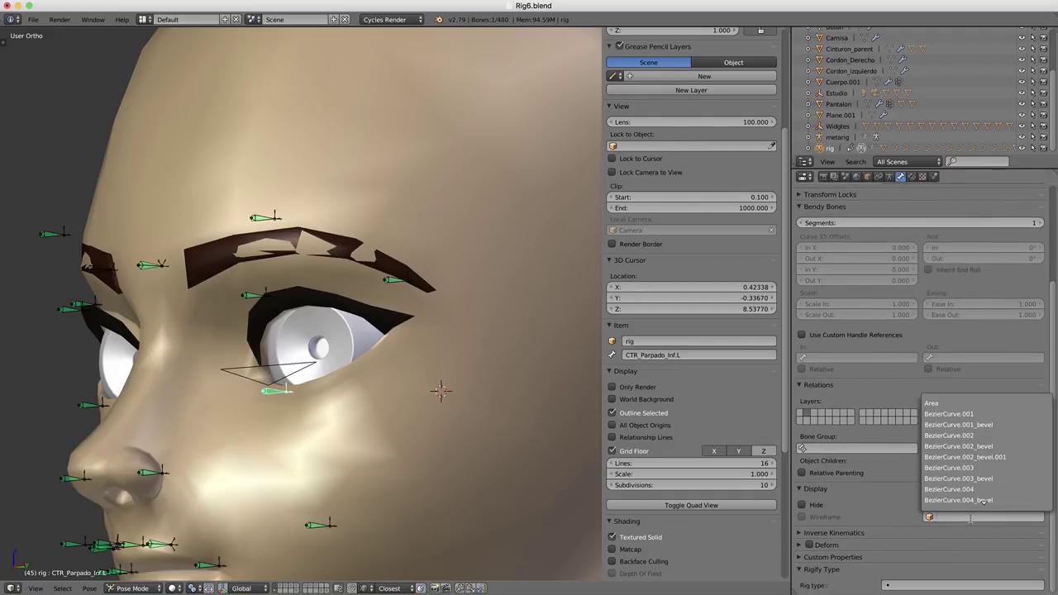
text(parpa)
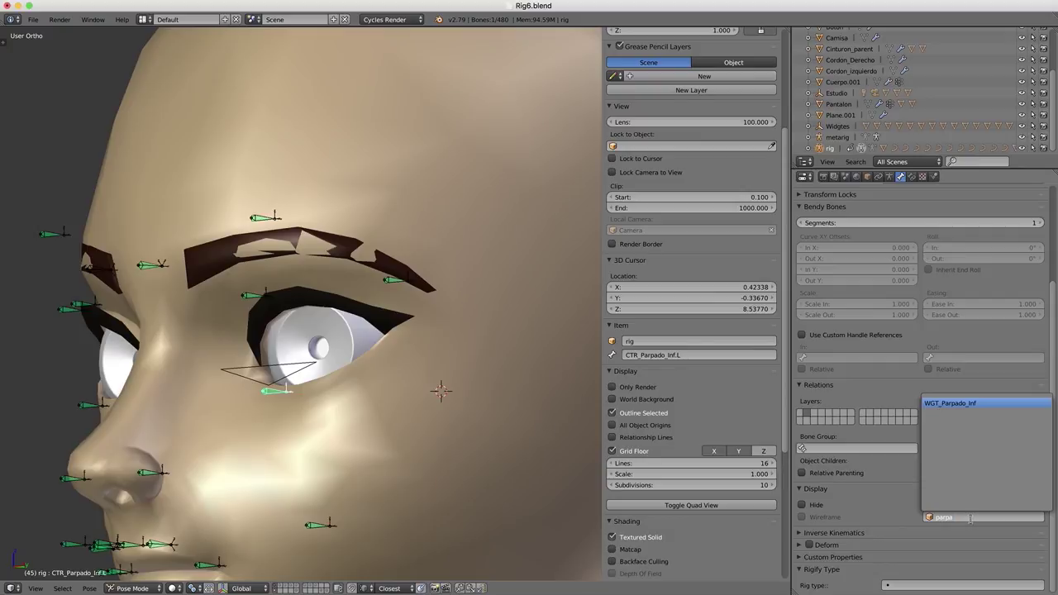
click(974, 403)
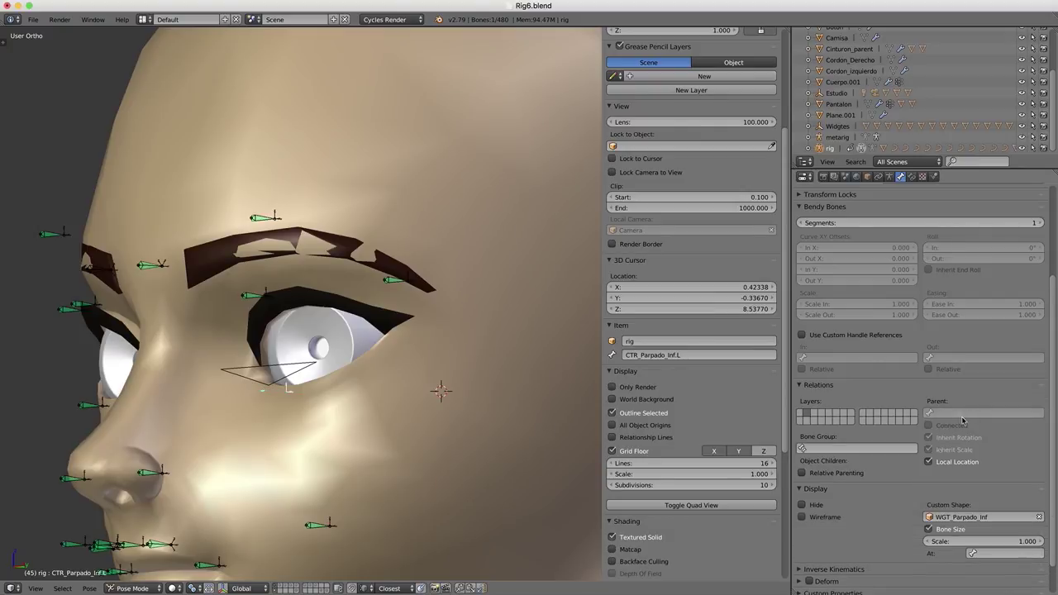
Step: Raise the CTR_Parpado_Inf.L custom shape scale from 1.000 to 22.400, checking from the right side
scroll(192, 377, up, 3)
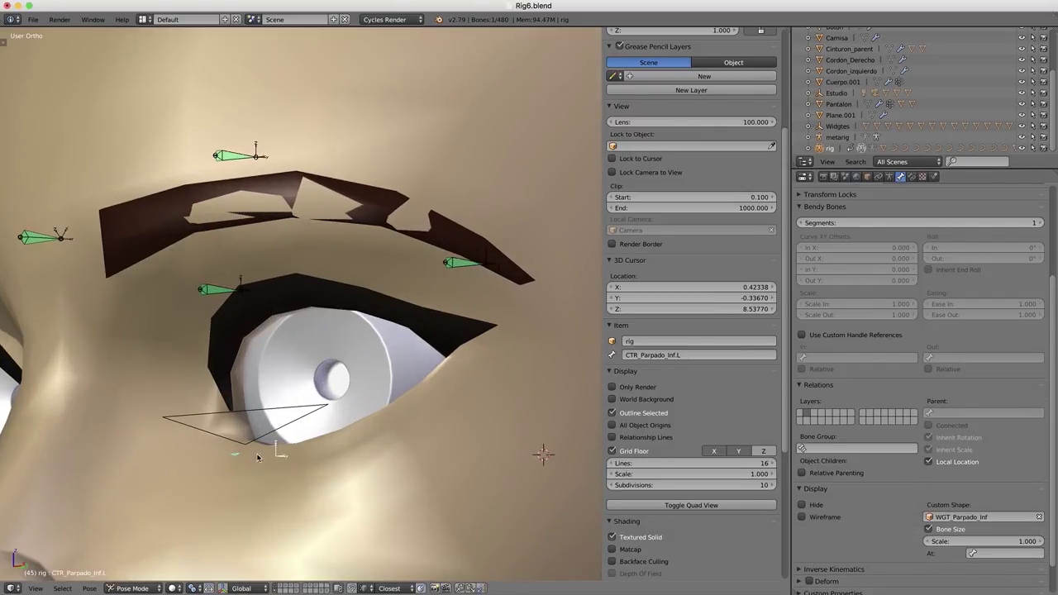
scroll(339, 373, up, 1)
scroll(357, 400, up, 2)
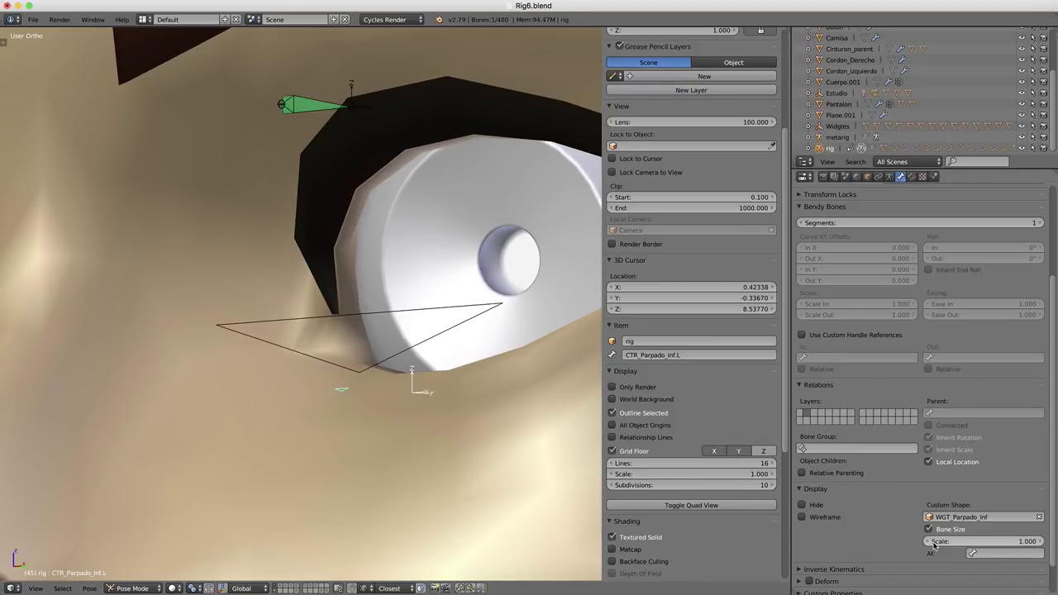
drag(932, 542, 1025, 541)
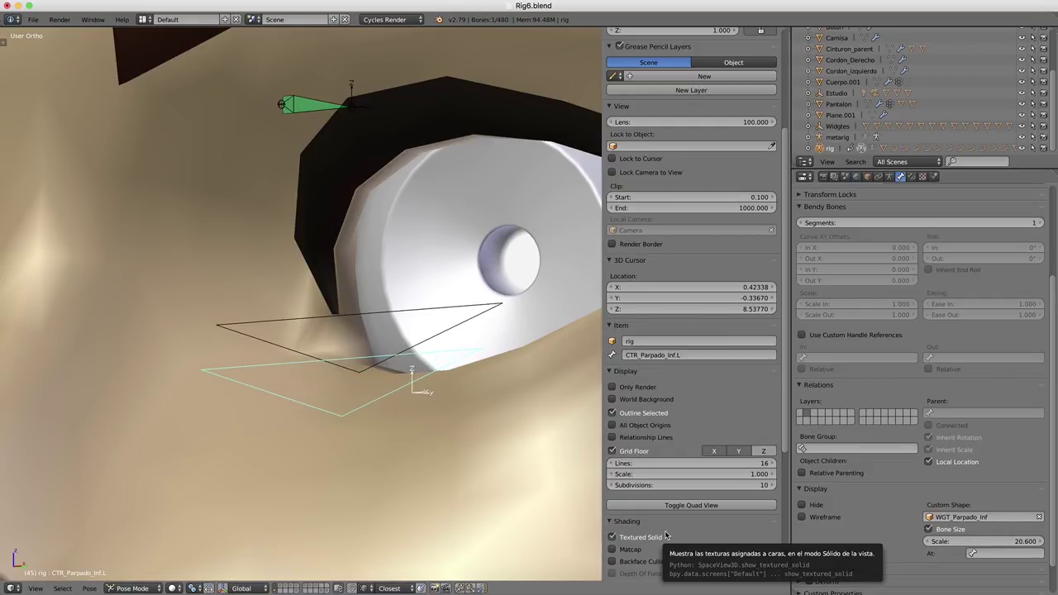
key(KP_3)
scroll(403, 502, down, 3)
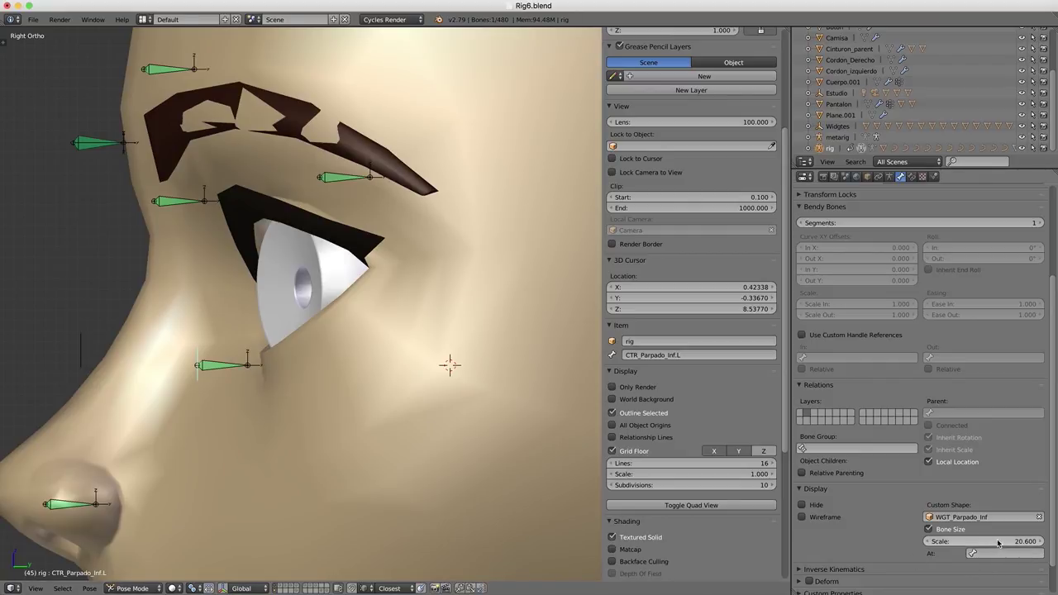
drag(983, 541, 1004, 541)
middle_drag(259, 424, 253, 432)
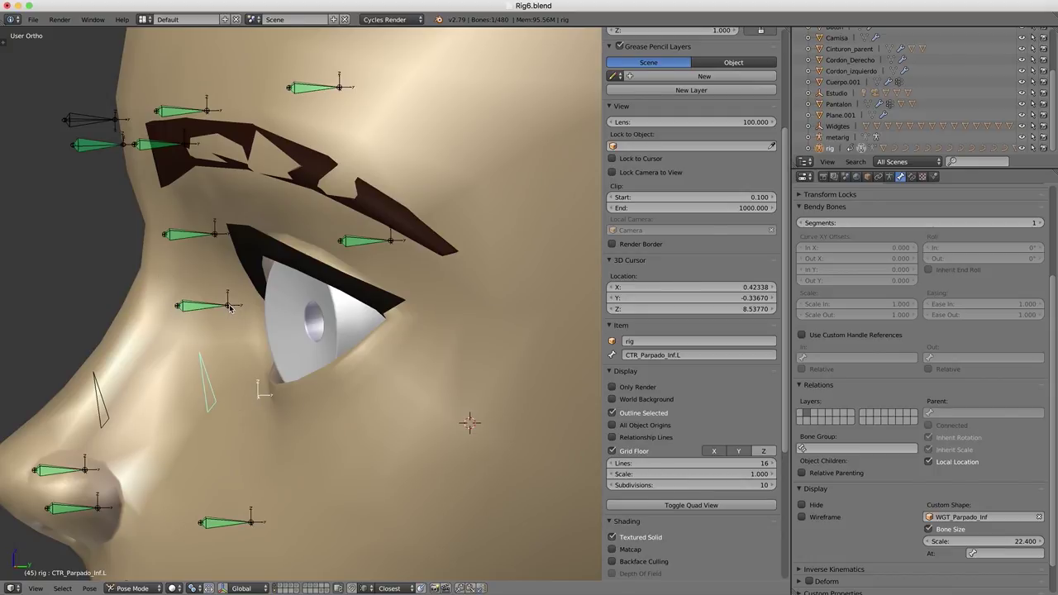
Step: Move all of WGT_Parpado_Inf's vertices along Y so the control sits on the eye
click(107, 416)
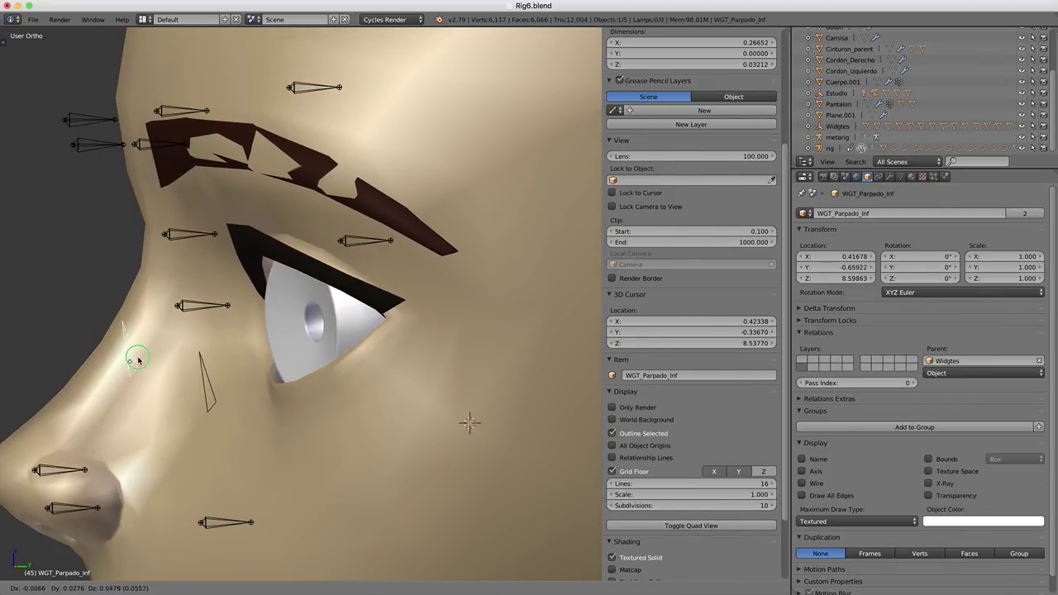
key(KP_3)
key(Tab)
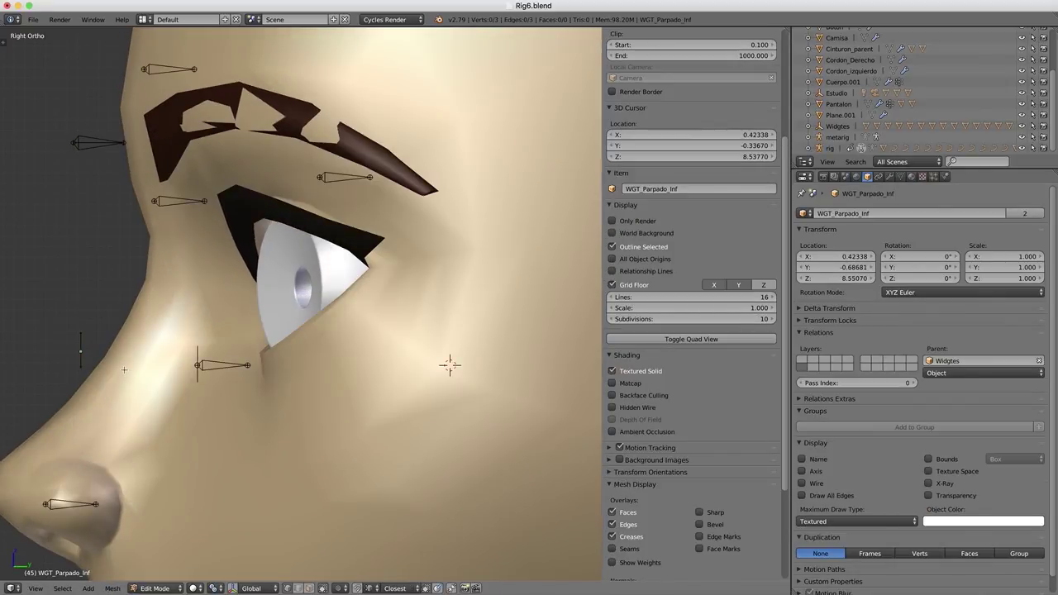
key(a)
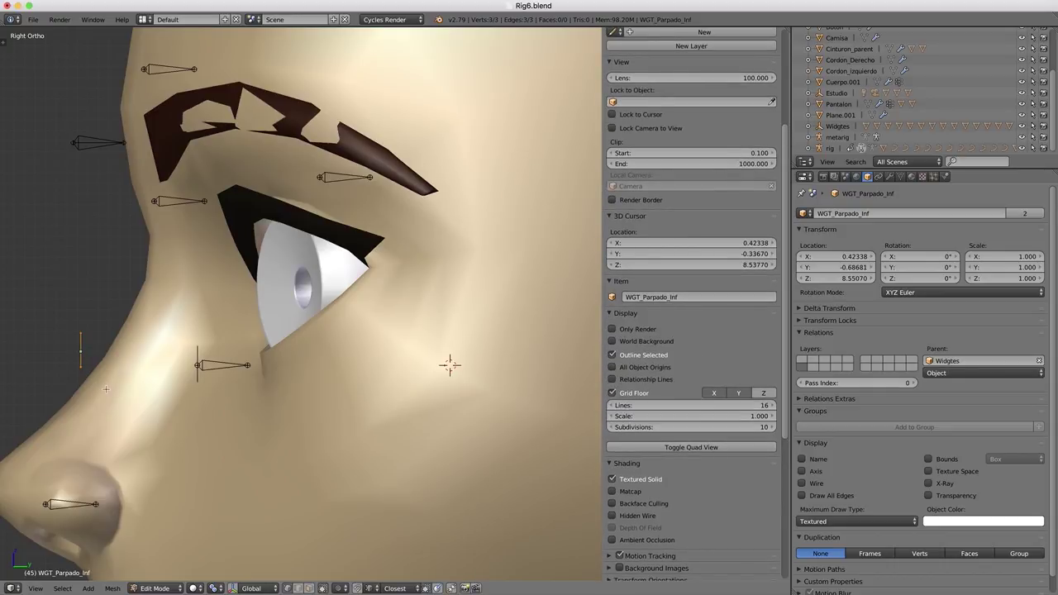
key(g)
key(y)
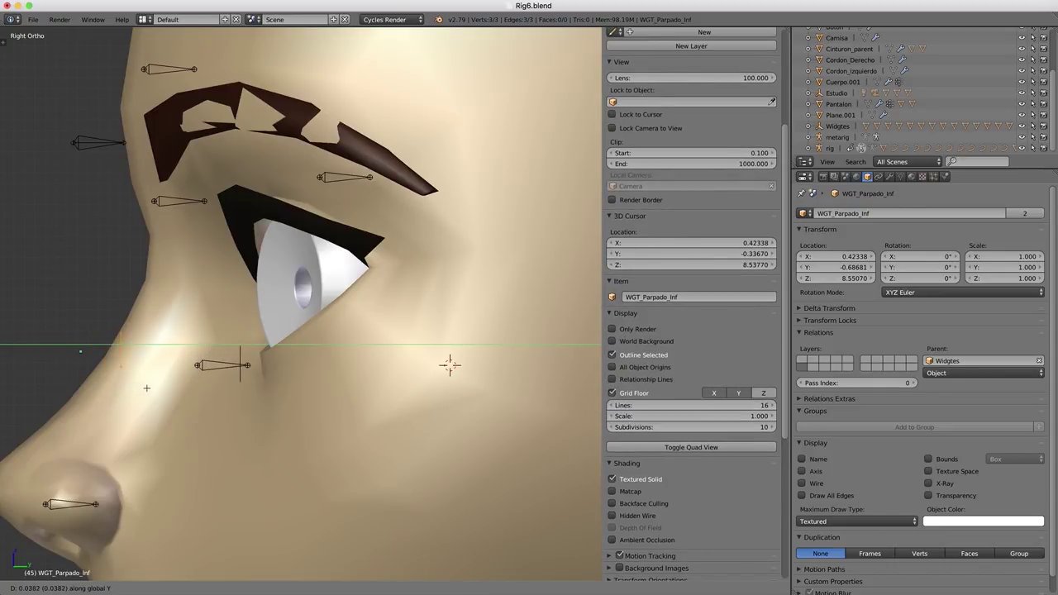
click(153, 391)
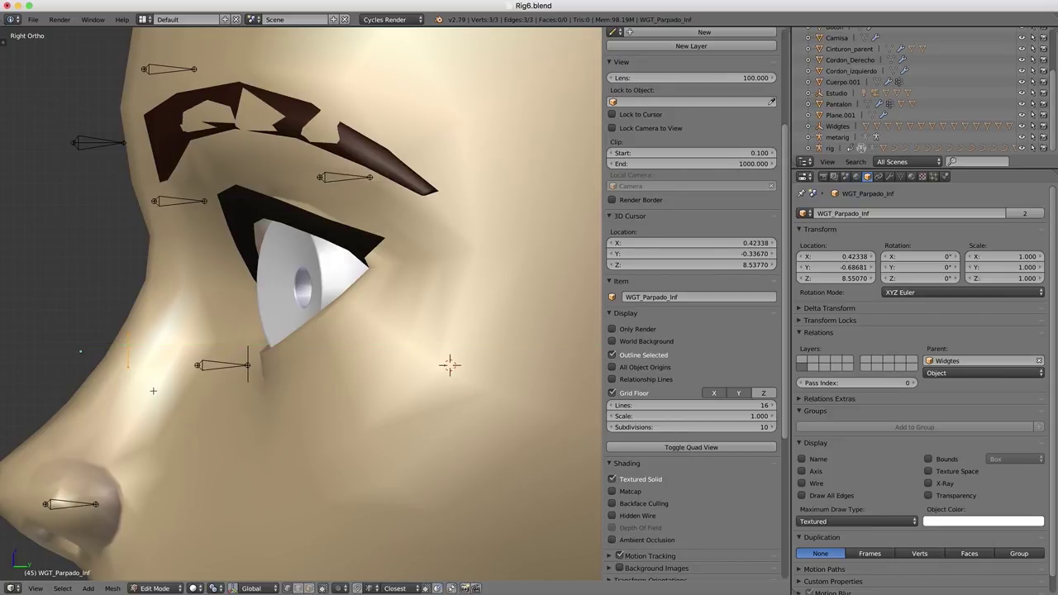
key(Tab)
middle_drag(165, 393, 267, 408)
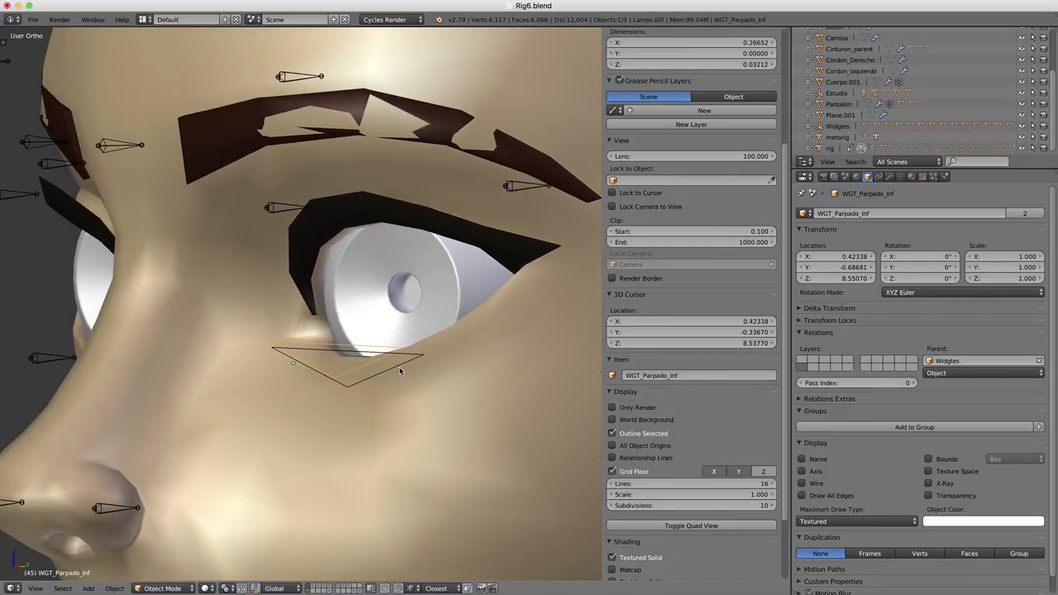
Step: Send WGT_Parpado_Inf to a hidden layer and return to the rig's layer
key(m)
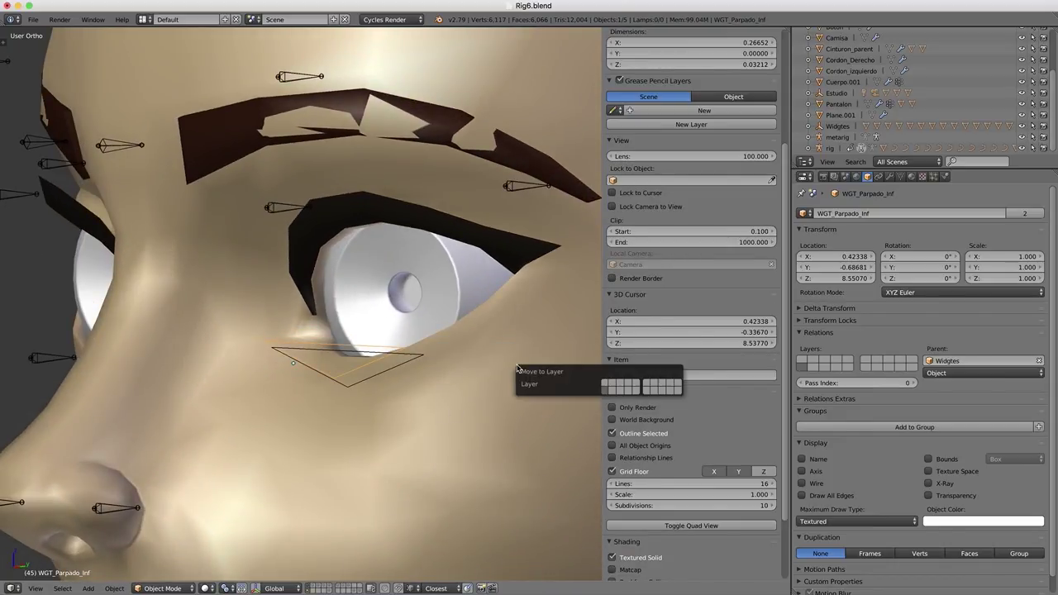
click(669, 395)
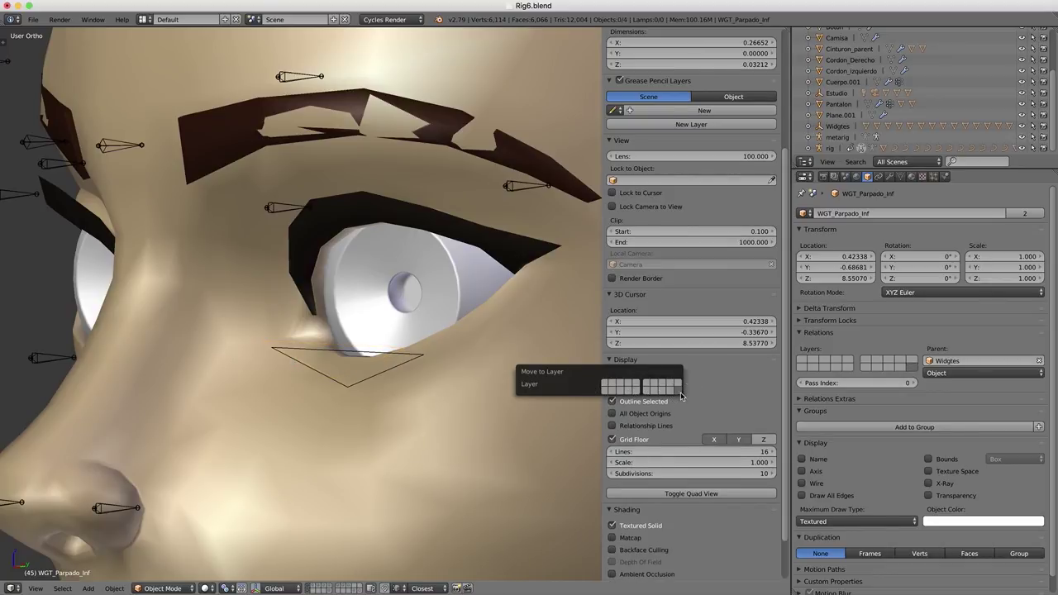
key(1)
middle_drag(402, 397, 420, 389)
Step: Test-move the lower eyelid control bone to check the new widget
right_click(420, 389)
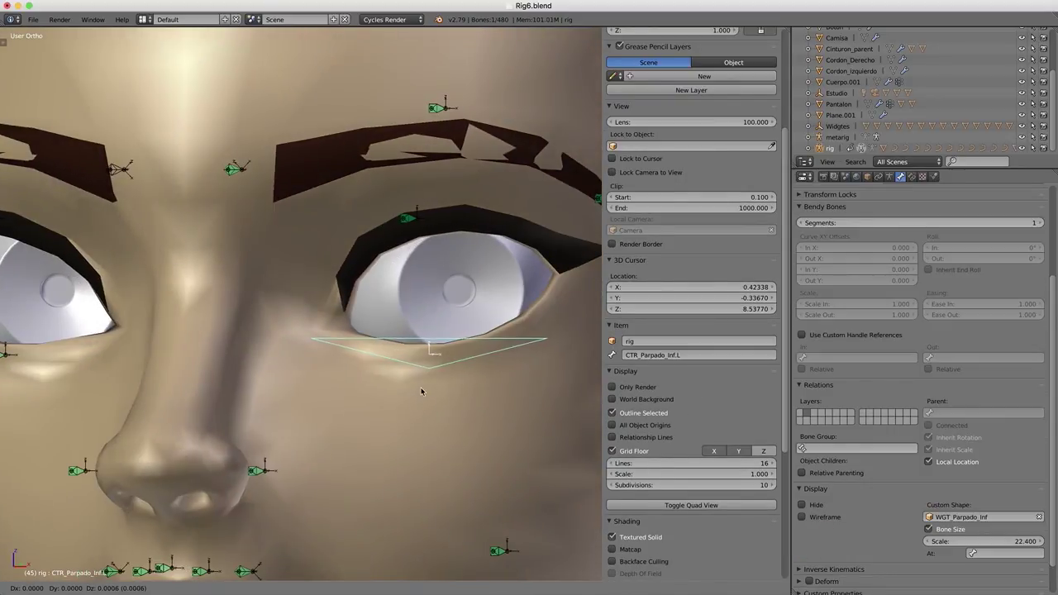
key(g)
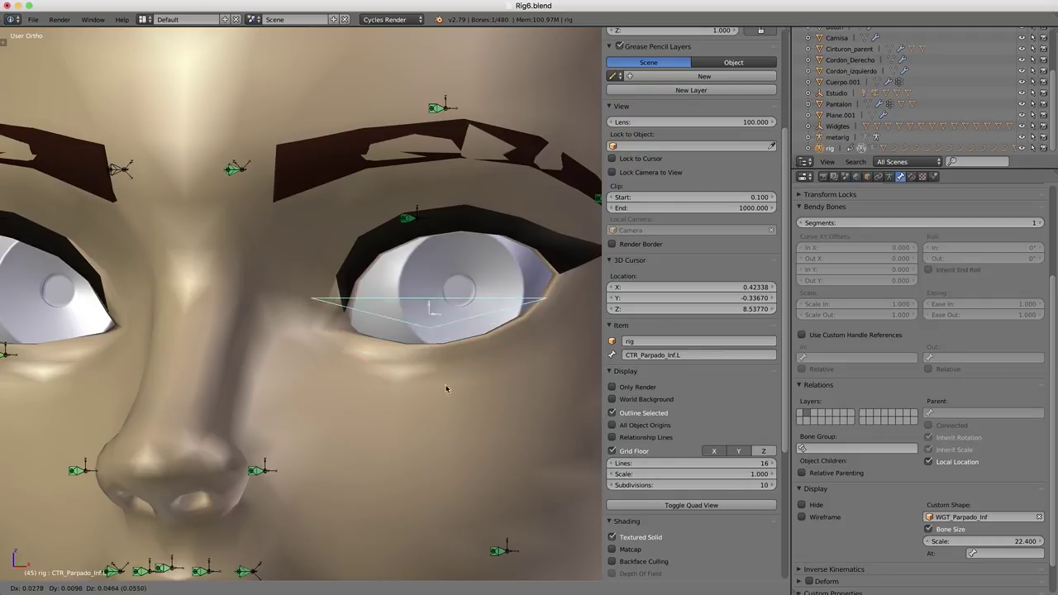
click(453, 410)
Step: Look around the head, then load the finished Rig7.blend file
scroll(453, 412, down, 5)
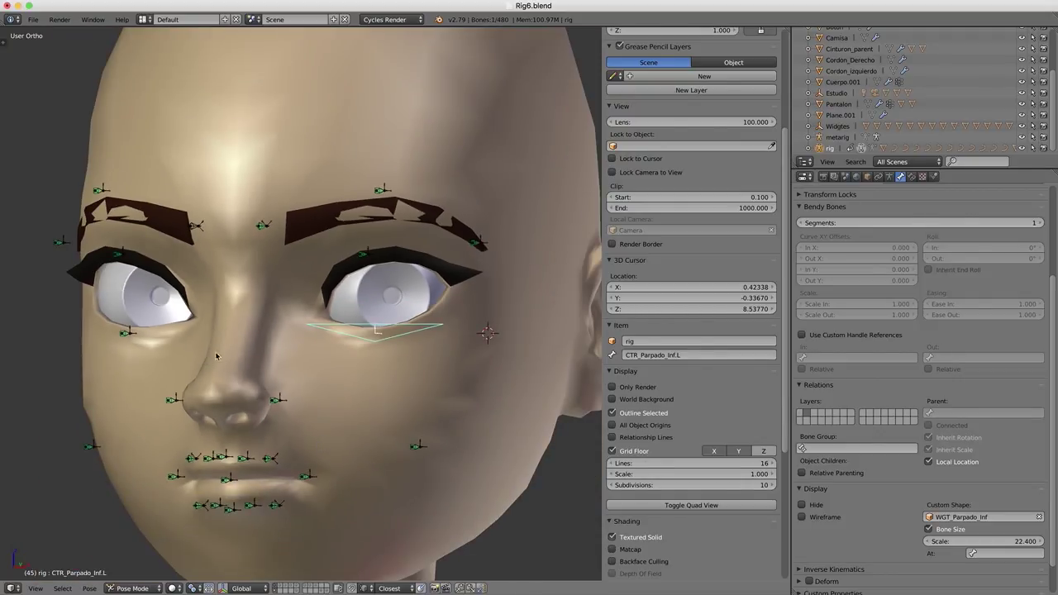
mouse_move(217, 356)
middle_down()
mouse_move(238, 350)
mouse_move(247, 363)
mouse_move(235, 369)
middle_up()
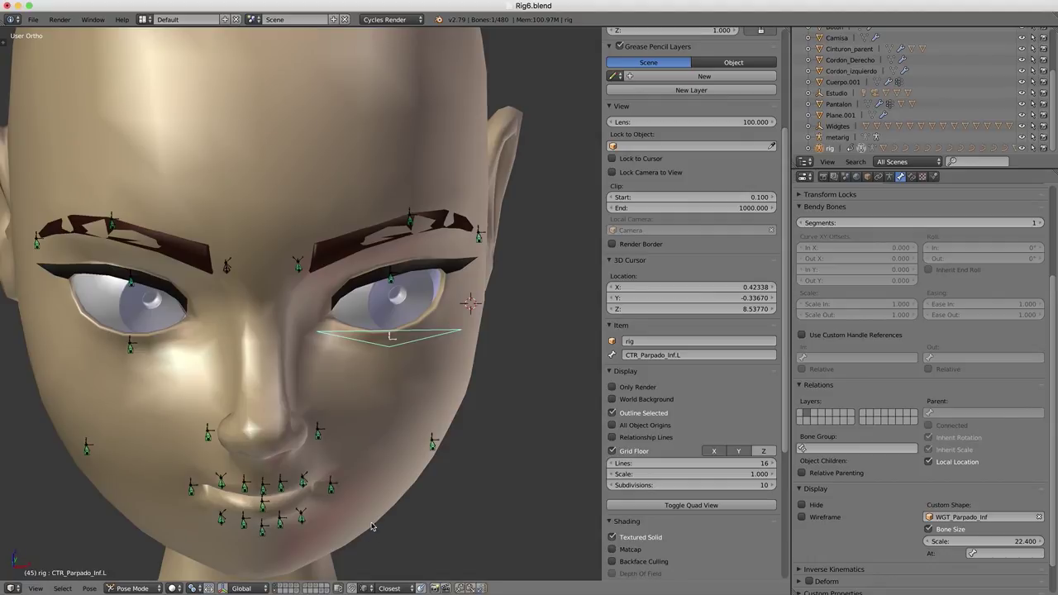
middle_drag(370, 513, 346, 503)
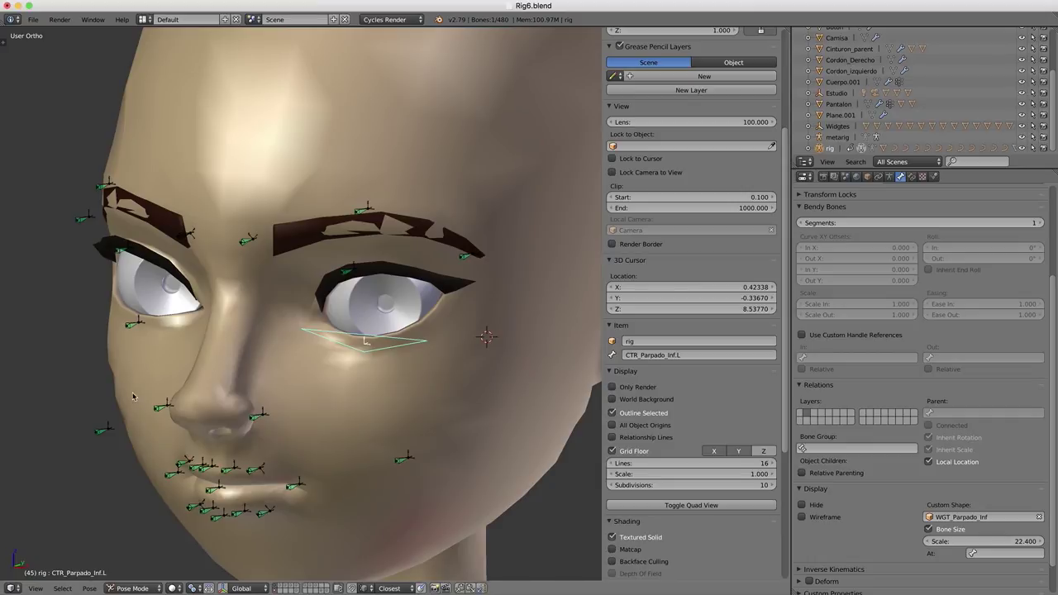
click(33, 19)
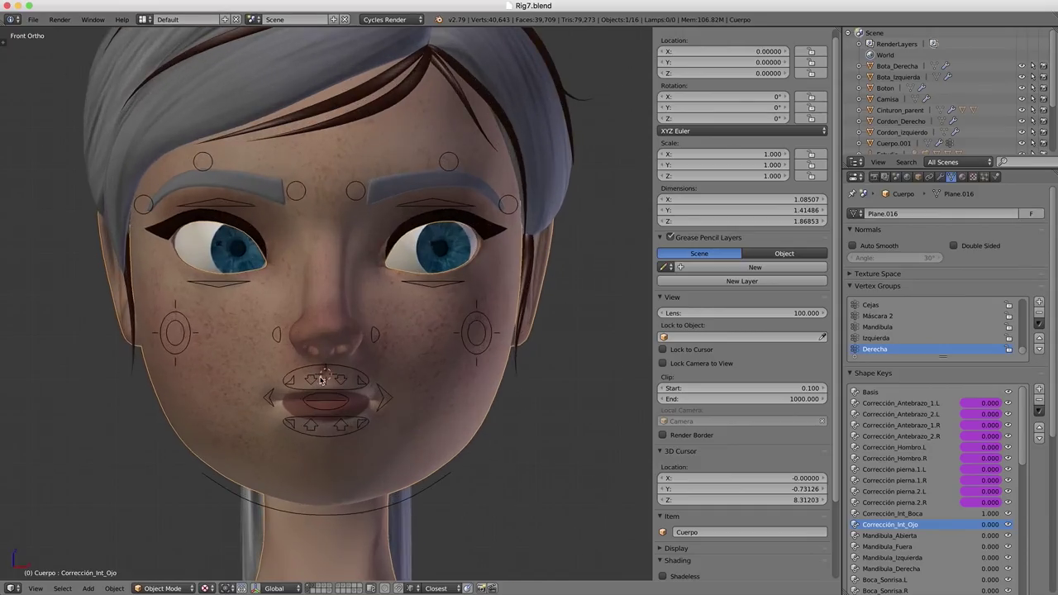
Step: Select the upper-lip control CTR_Labio_Sup and try dragging it
scroll(328, 399, down, 1)
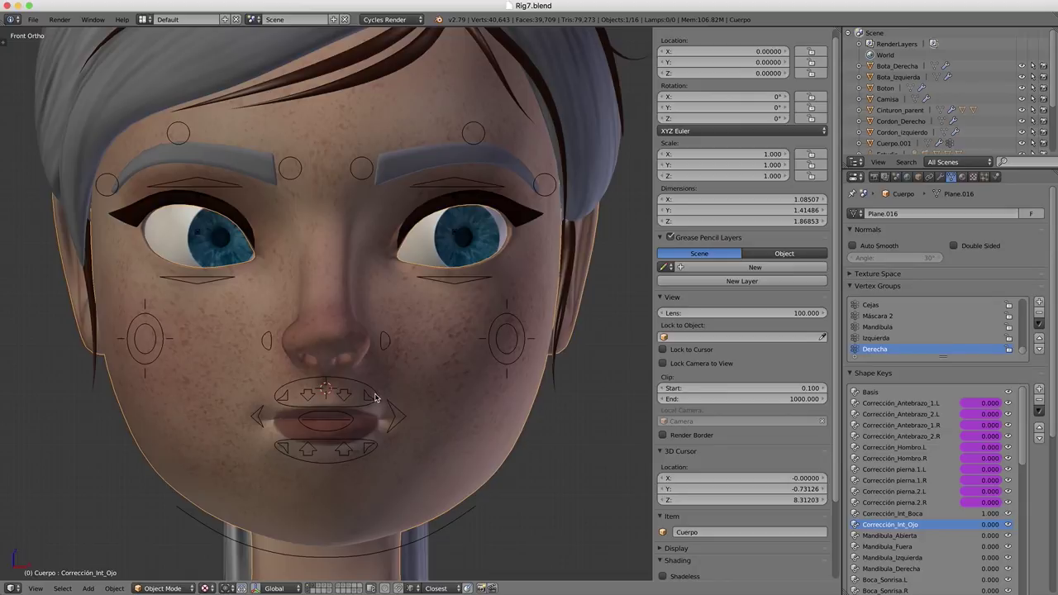
right_click(374, 395)
right_drag(373, 390, 382, 360)
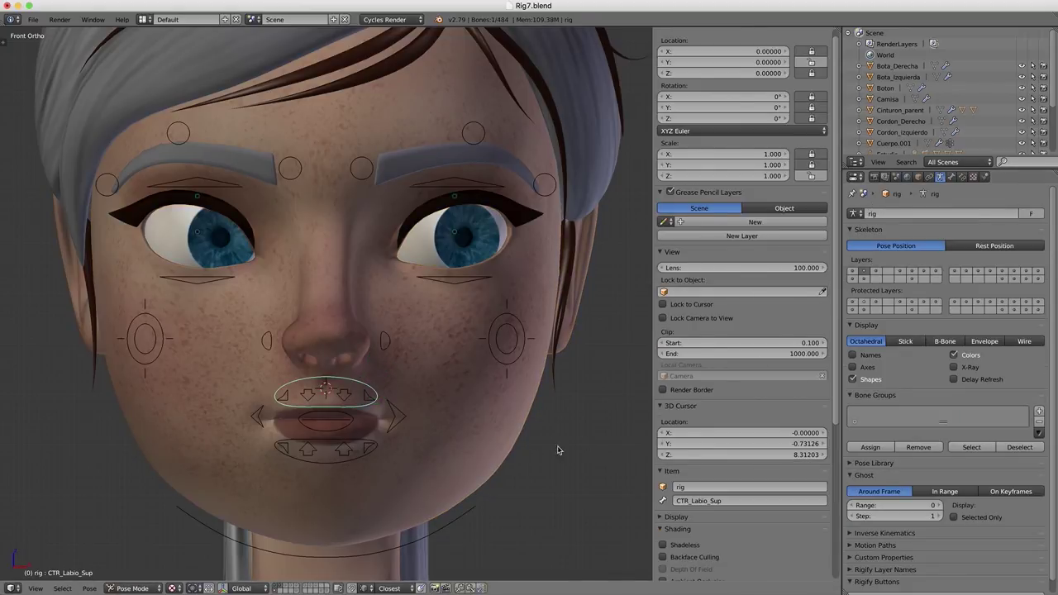
Step: Turn on scene Simplify and limit the viewport subdivision so the face shows low-poly
click(896, 177)
click(859, 504)
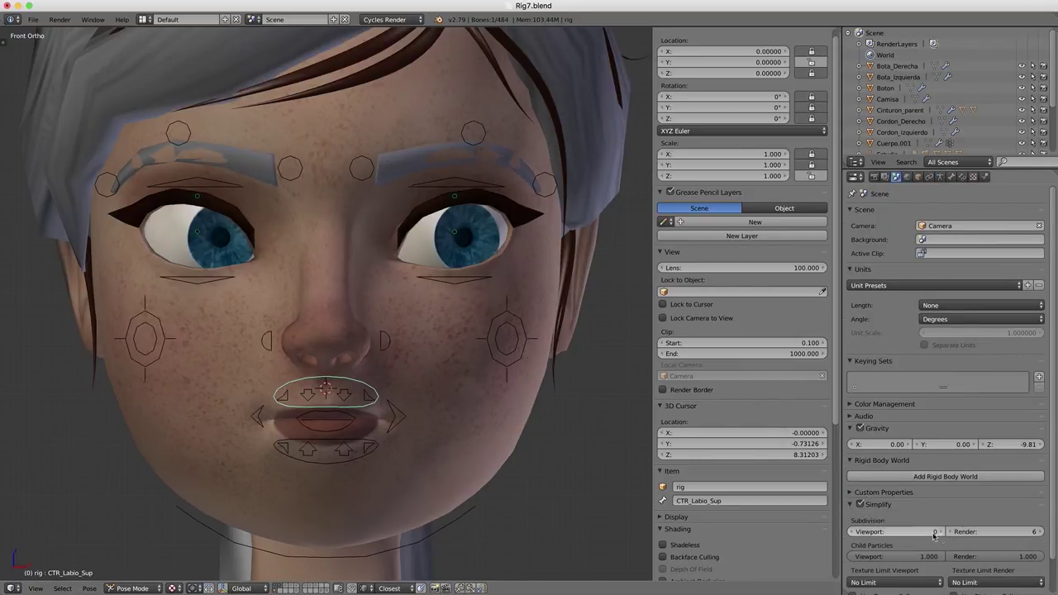
click(940, 532)
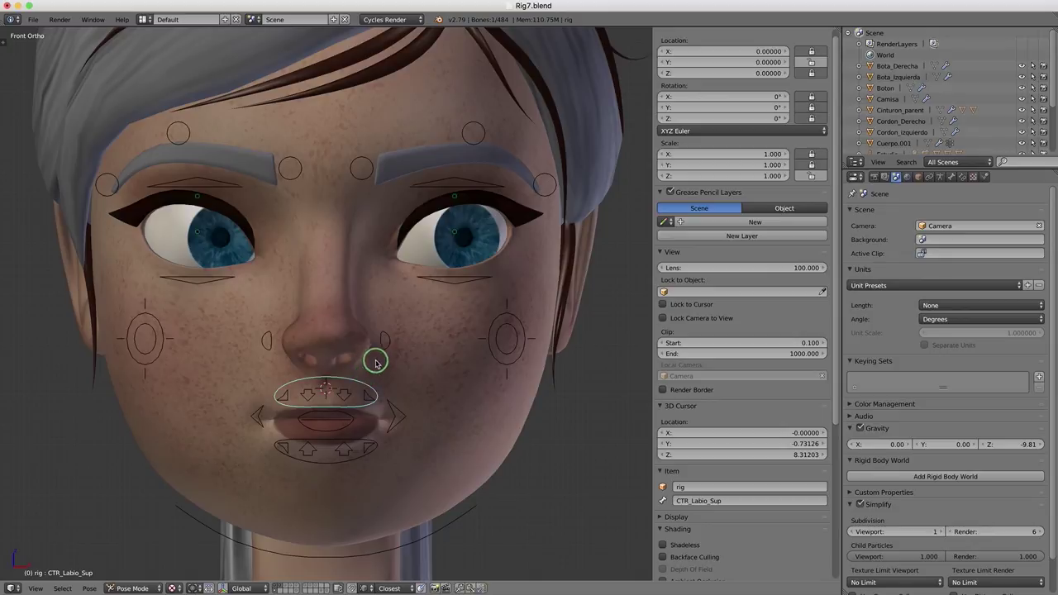
Step: Move the upper-lip control, then test and cancel moves of the left cheek control CTR_Cachete.L
key(g)
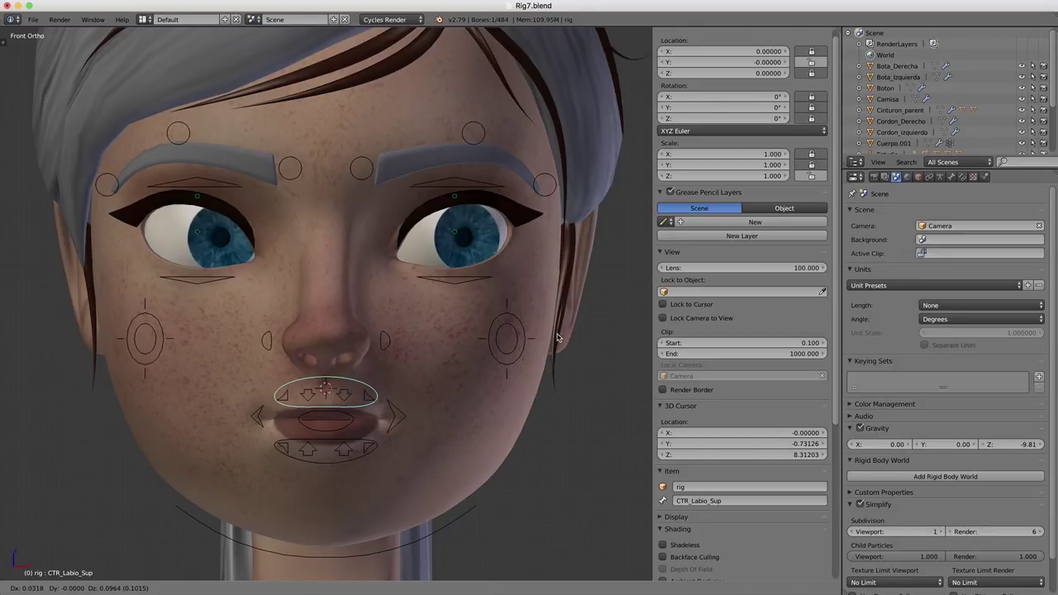
click(529, 341)
right_click(529, 341)
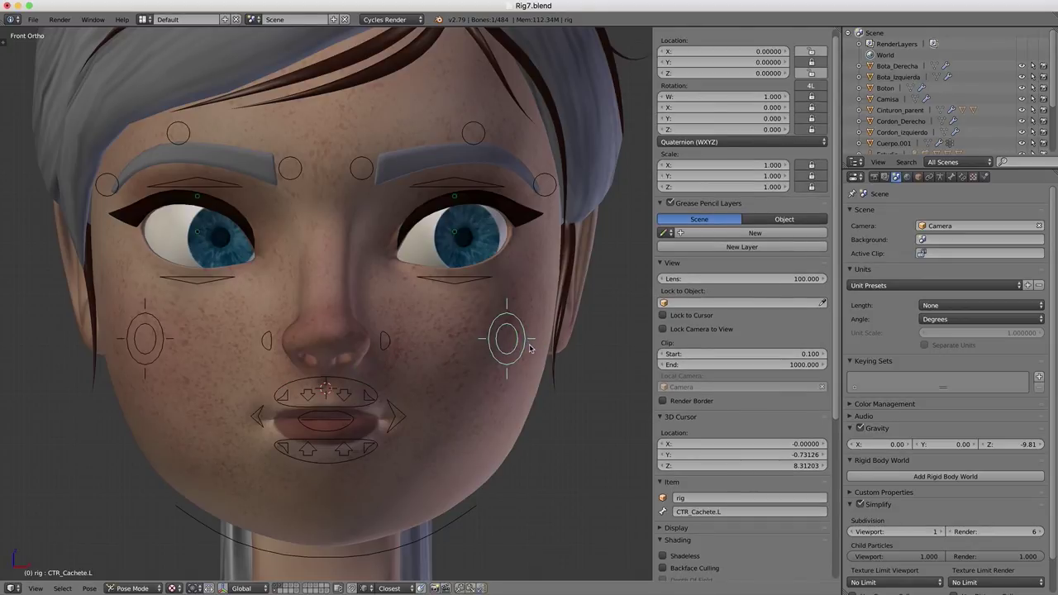
key(g)
right_click(508, 369)
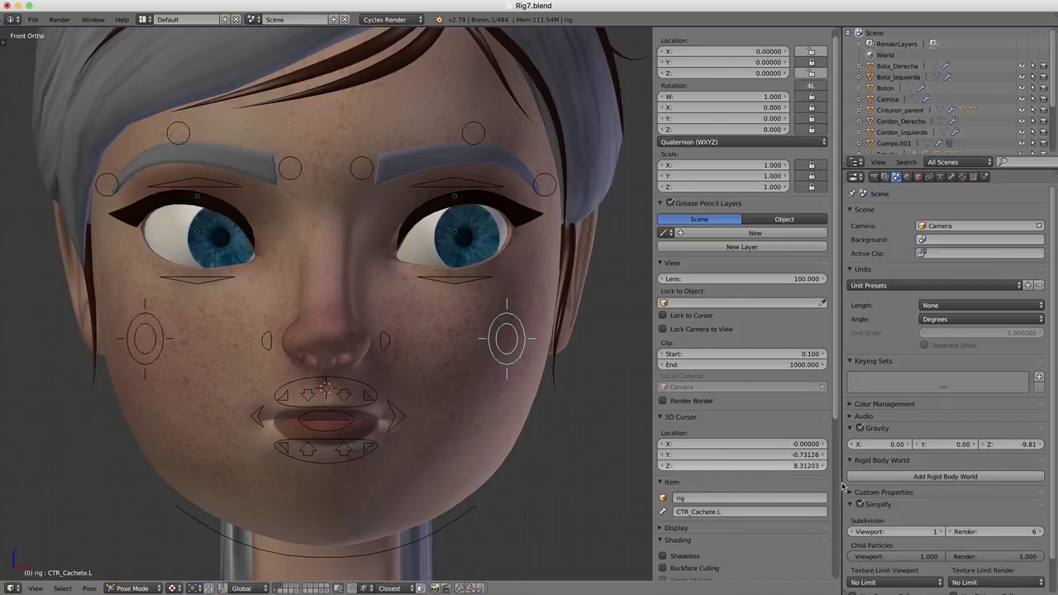
click(860, 504)
click(861, 505)
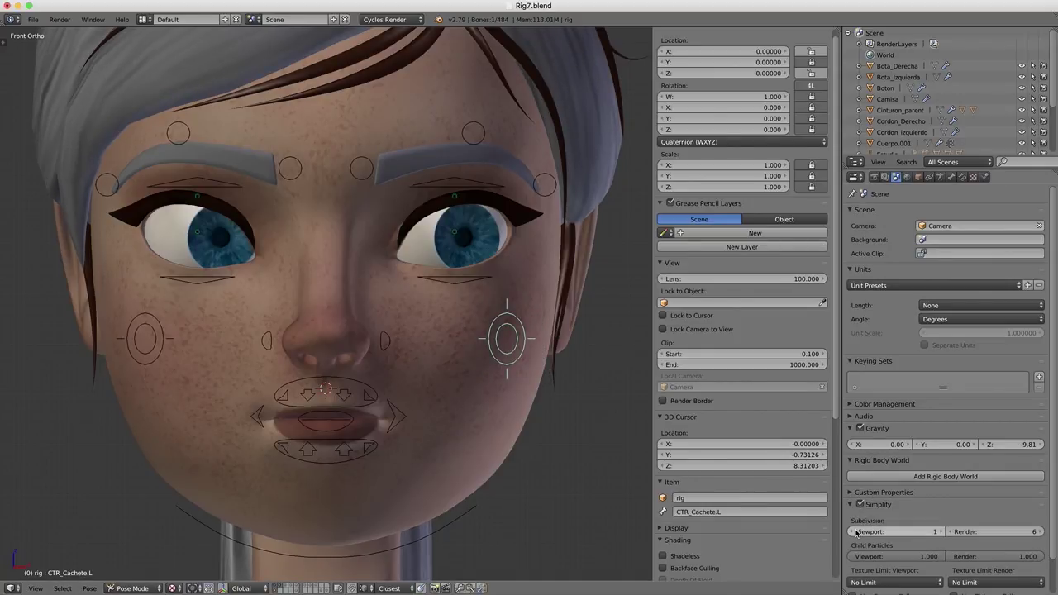
key(g)
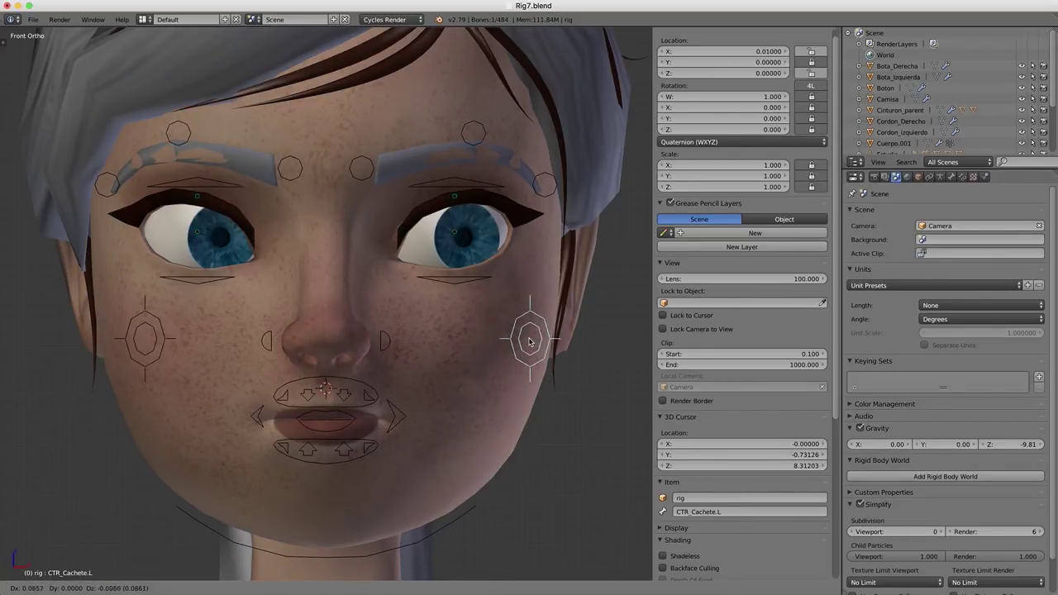
right_click(475, 377)
Step: Test moving and scaling the upper-lip control, cancelling each, checking from side and front views
right_click(349, 381)
key(g)
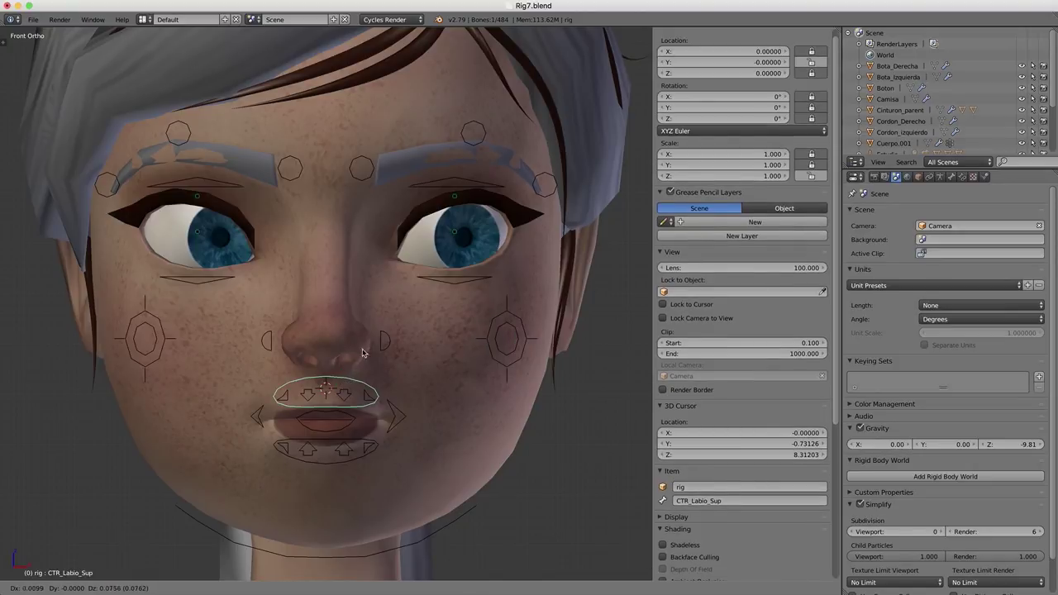
right_click(419, 377)
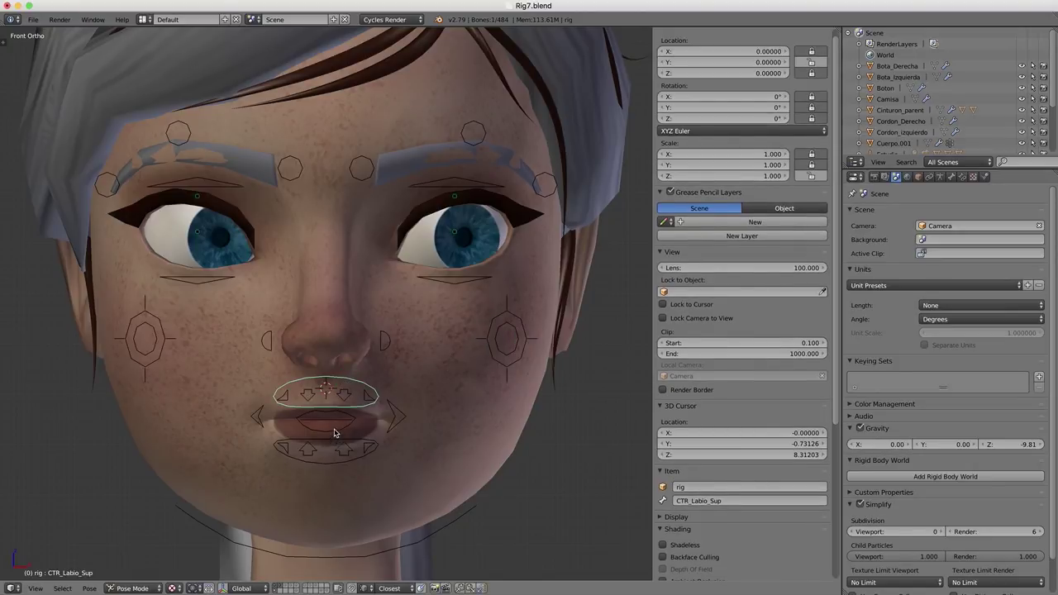
mouse_move(340, 432)
middle_down()
mouse_move(298, 417)
mouse_move(352, 432)
middle_up()
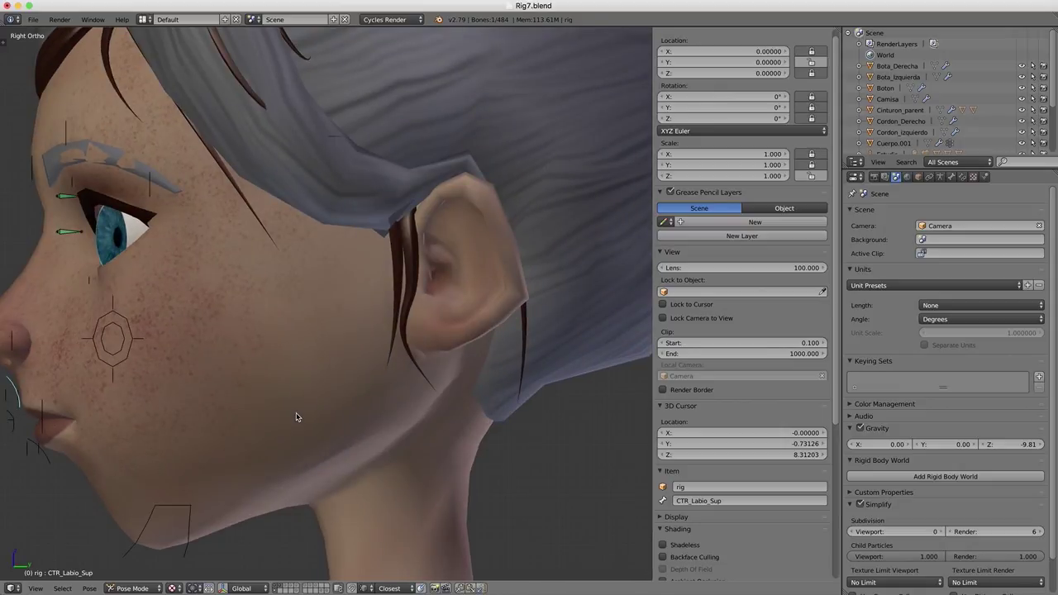
key(KP_1)
key(s)
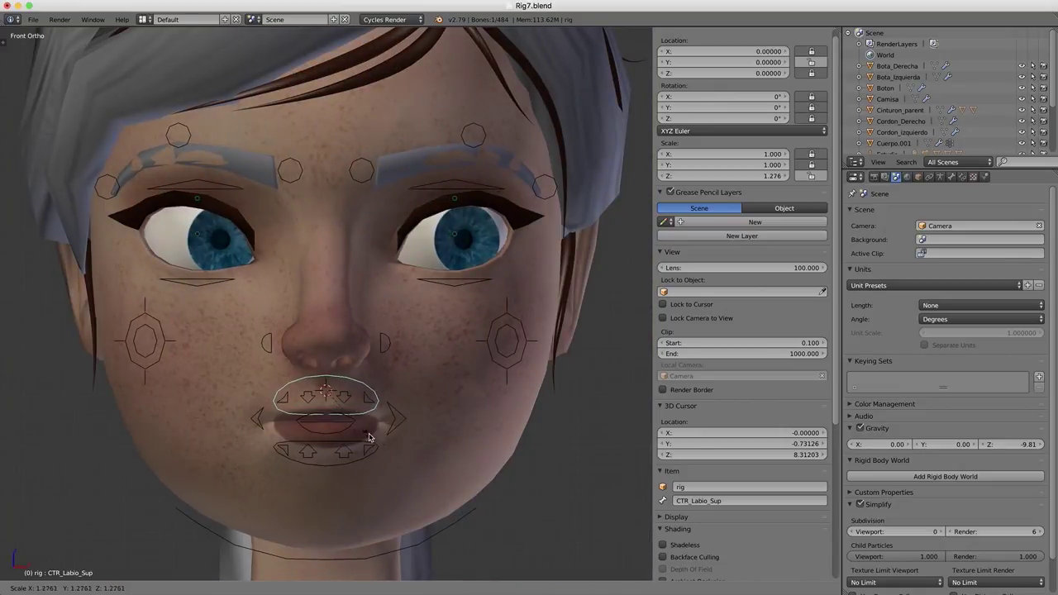
scroll(373, 434, up, 2)
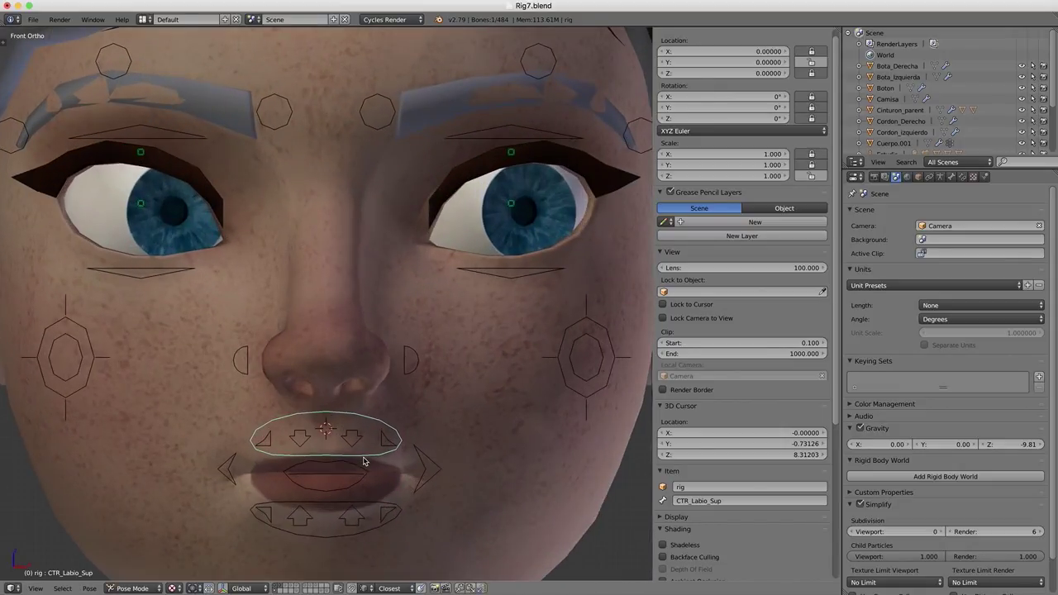
key(Escape)
Step: Check the lower-lip and upper-lip controls from the side, then select the left eyebrow control CTR_Ceja.L
right_click(385, 506)
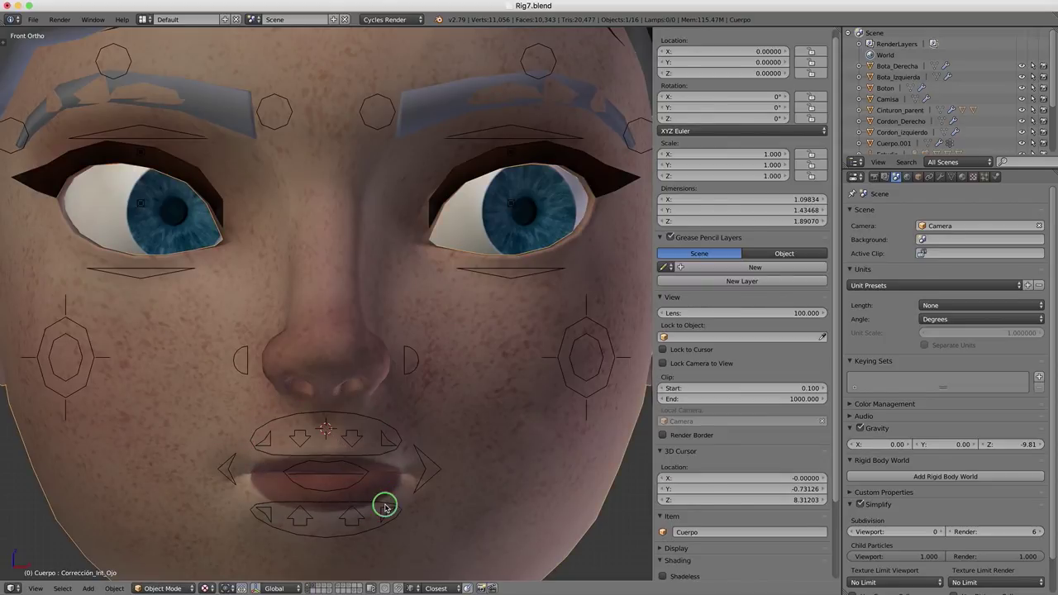
right_click(382, 456)
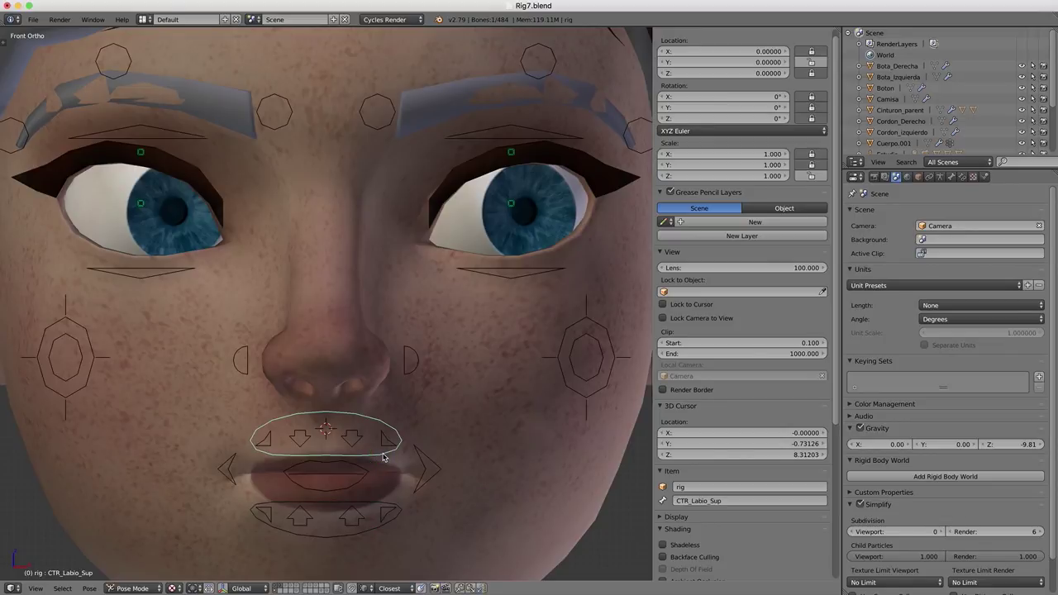
mouse_move(397, 455)
middle_down()
mouse_move(369, 392)
mouse_move(360, 399)
mouse_move(353, 325)
mouse_move(476, 185)
middle_up()
key(g)
right_click(356, 401)
scroll(476, 185, down, 2)
key(KP_1)
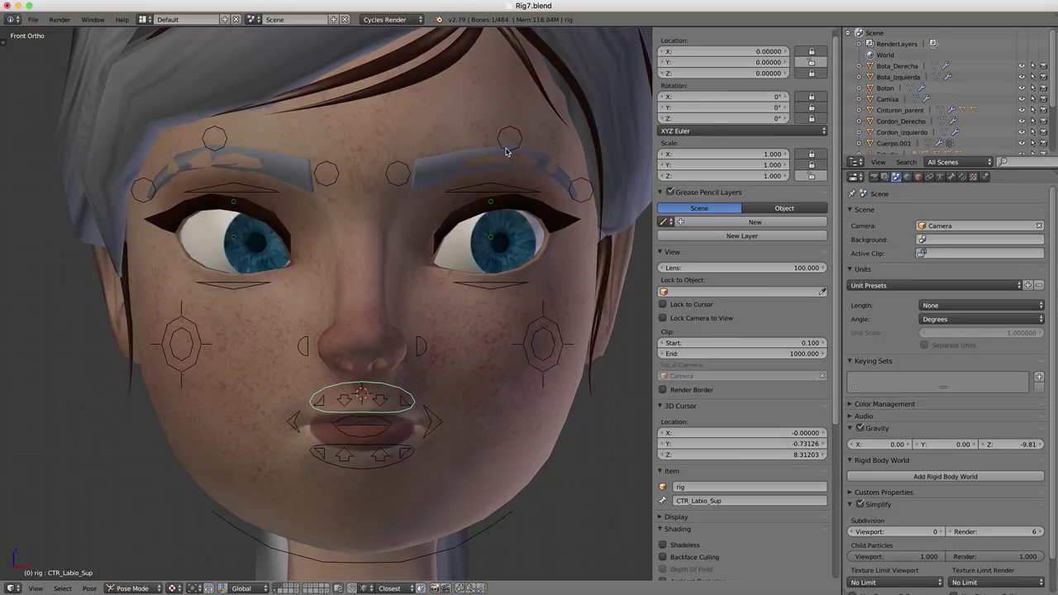
right_click(507, 150)
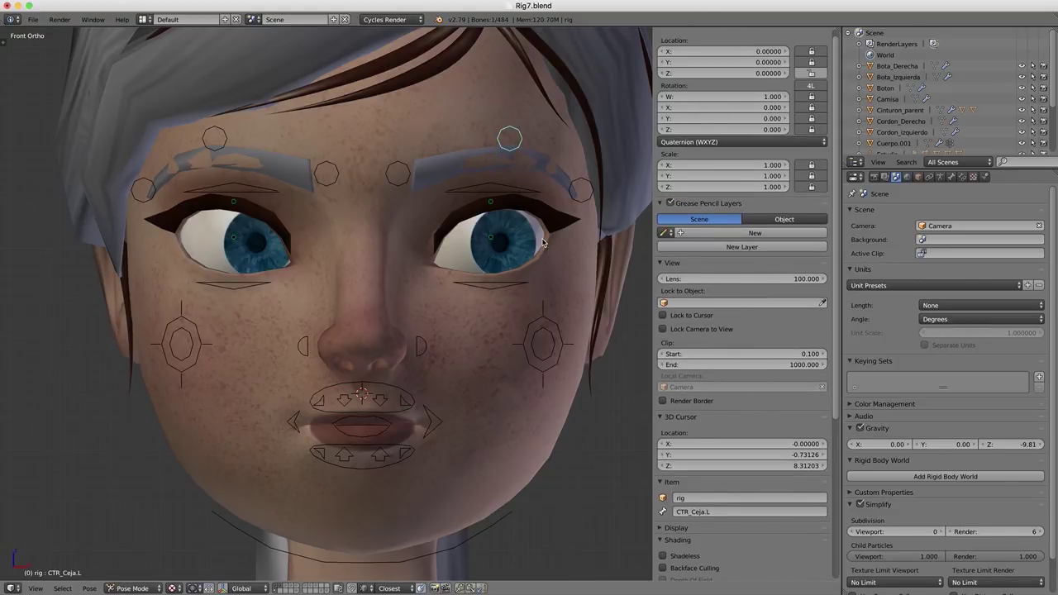
Step: Select the Cuerpo mesh and choose Boca_Arriba in its Object Data Shape Keys list
right_click(388, 296)
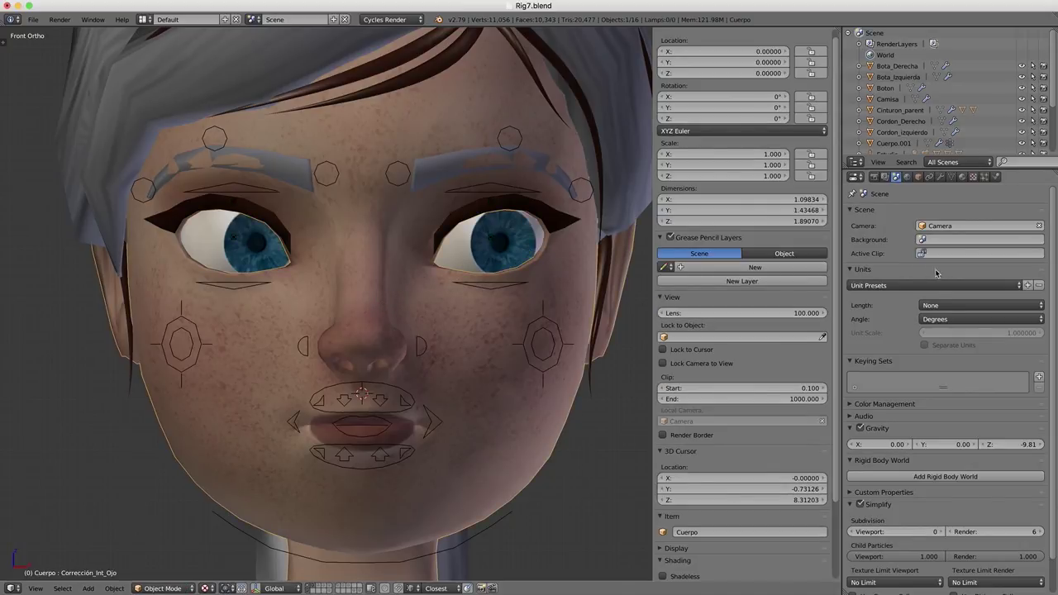
click(940, 177)
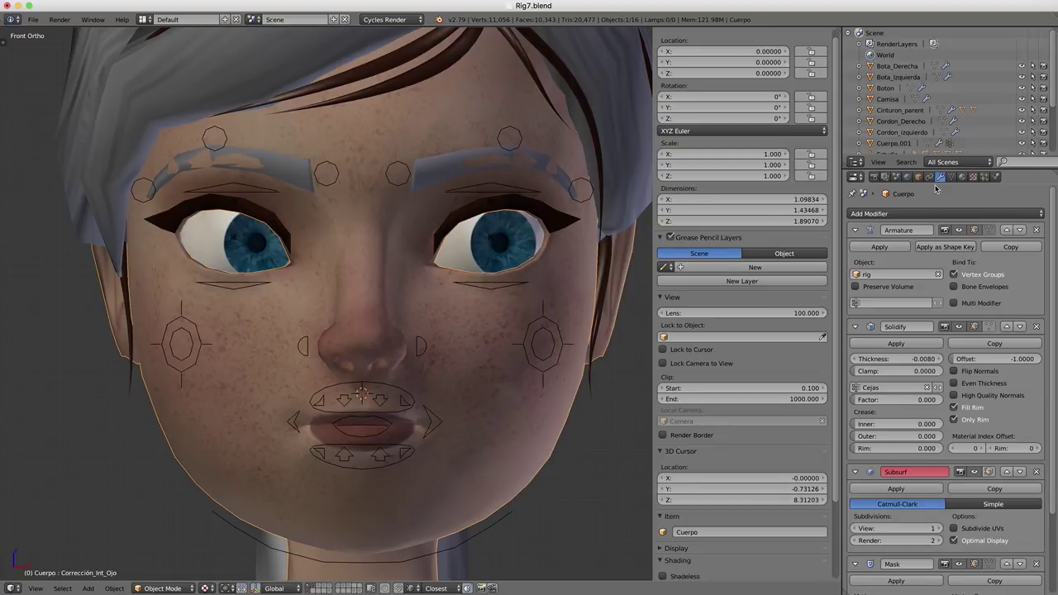
click(951, 178)
scroll(921, 488, down, 2)
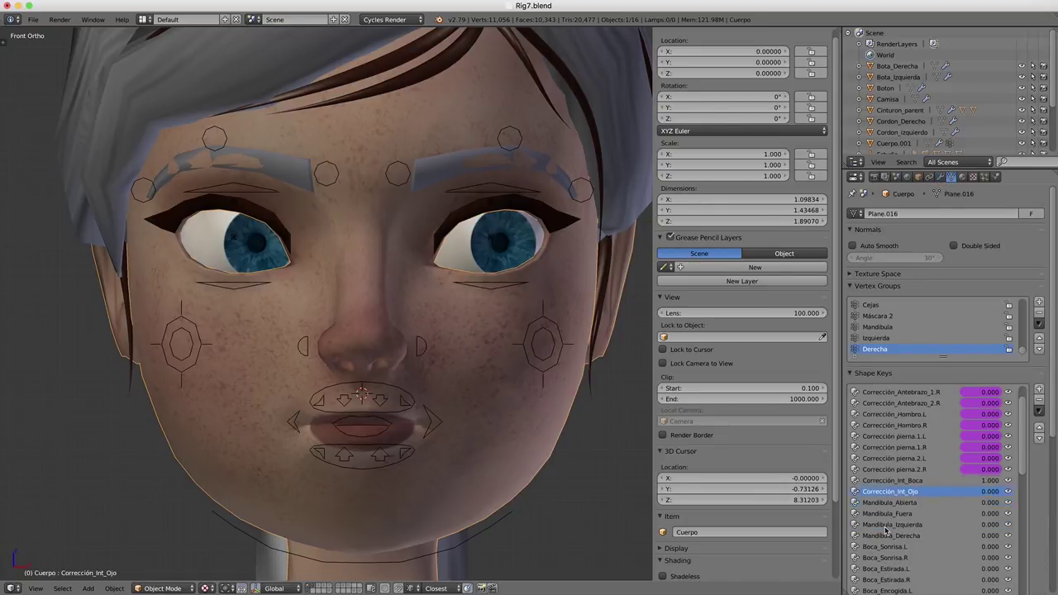
scroll(920, 484, down, 3)
scroll(917, 478, down, 1)
scroll(916, 470, down, 3)
scroll(915, 467, down, 3)
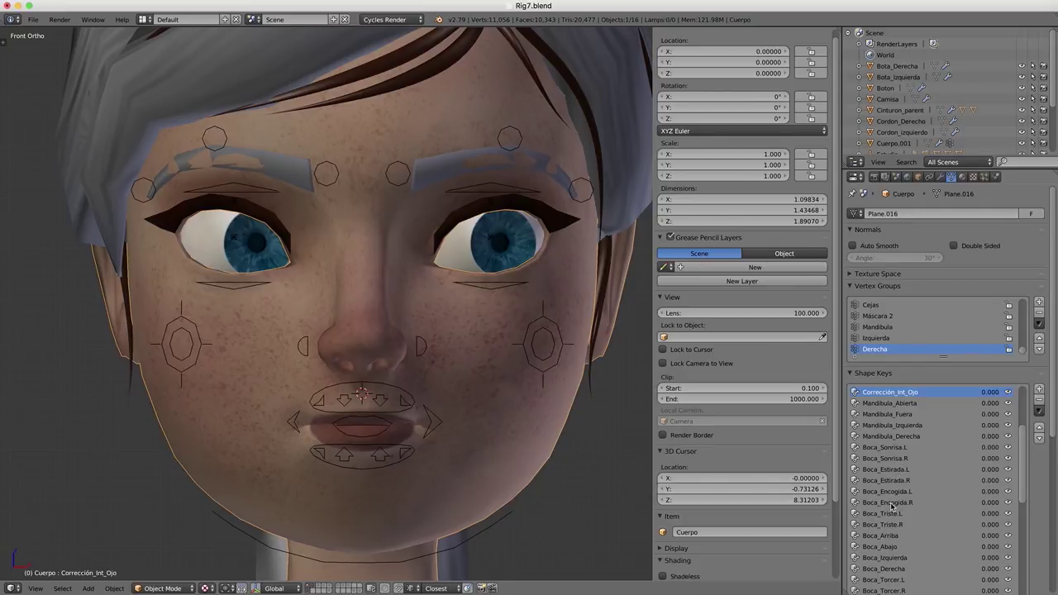
click(884, 535)
scroll(886, 537, down, 2)
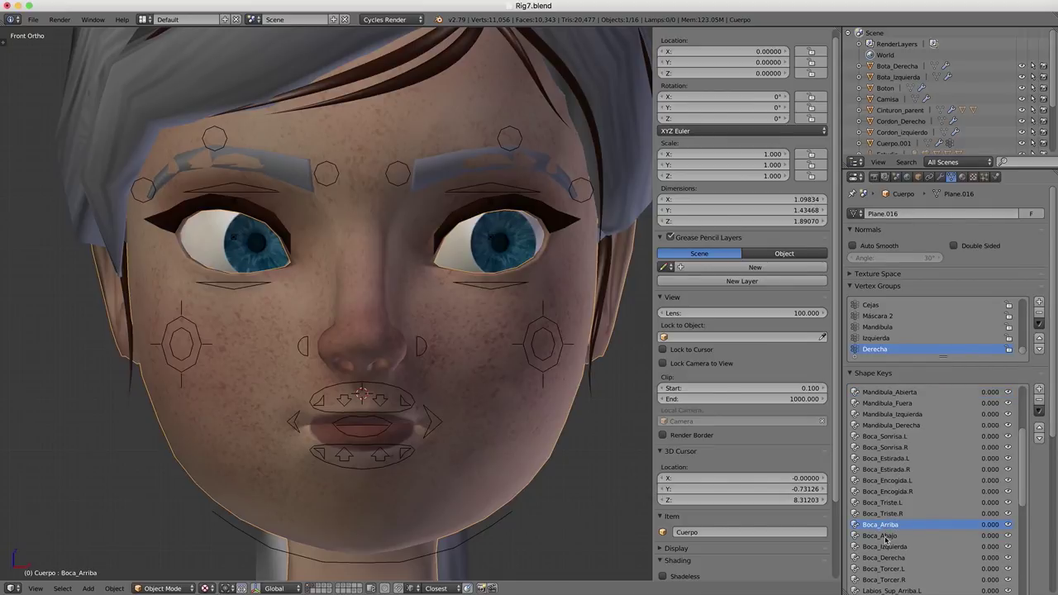
scroll(888, 533, down, 1)
scroll(892, 521, down, 5)
scroll(891, 520, down, 2)
scroll(891, 521, down, 3)
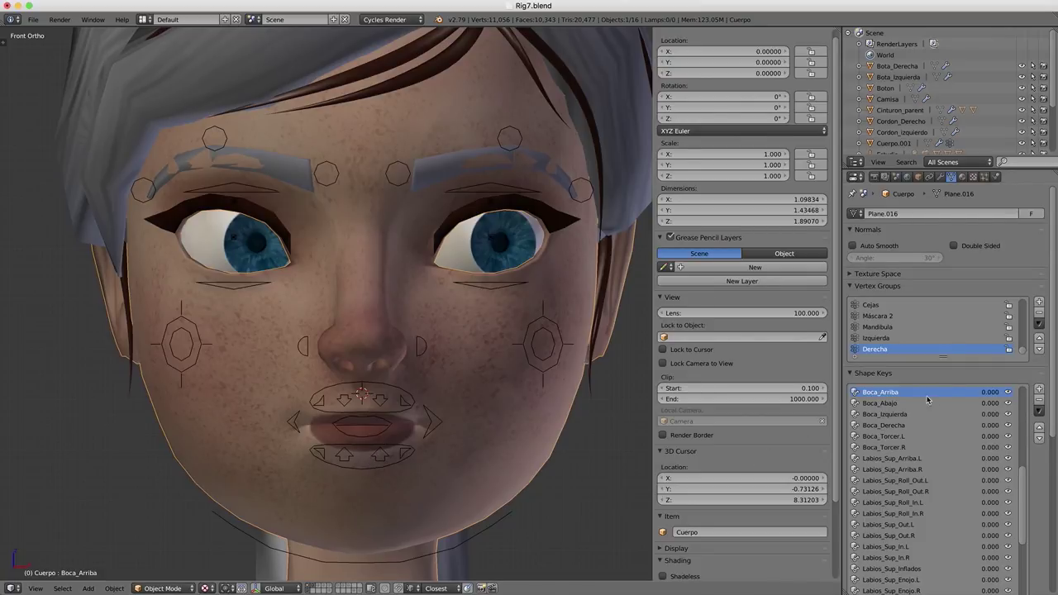
Step: Add a Manually Create Later (Single) driver to the Boca_Arriba shape key value
right_click(984, 397)
mouse_move(942, 396)
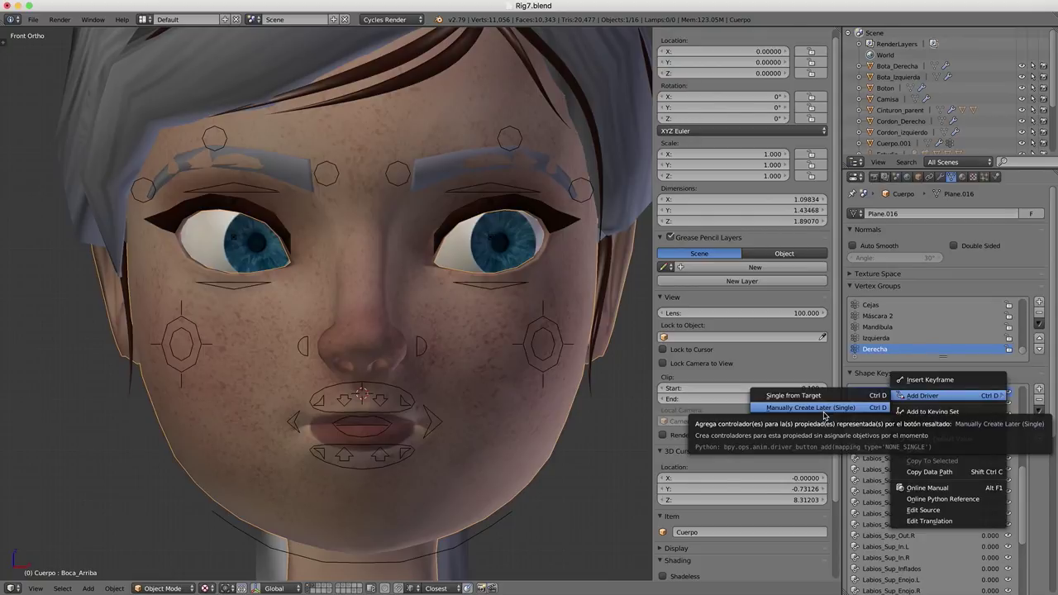
click(824, 415)
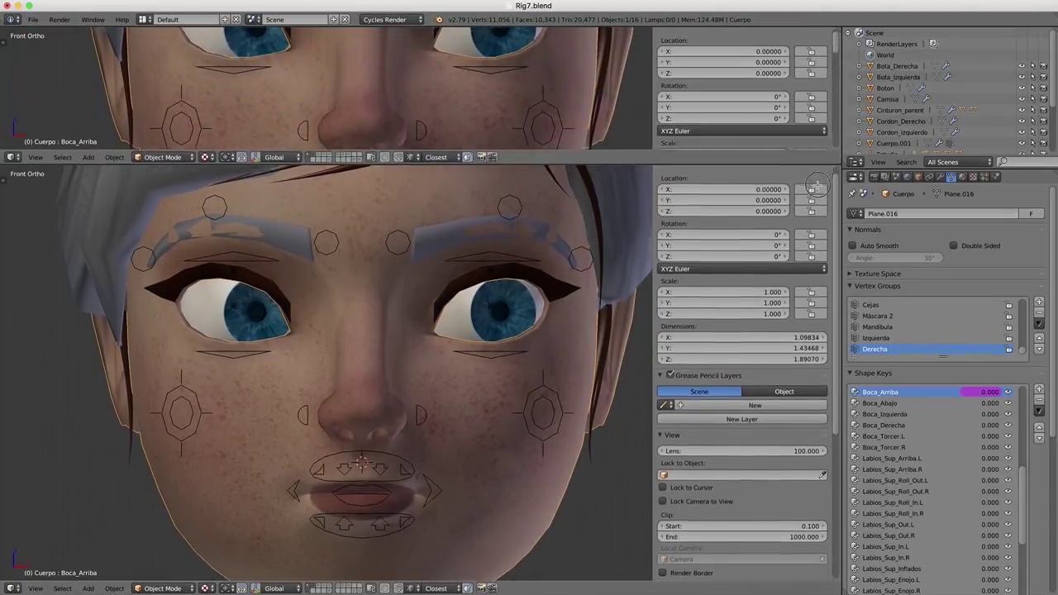
Step: Split the view and make the upper area a Graph Editor in Drivers mode with Value (Boca_Arriba) selected
drag(837, 30, 290, 203)
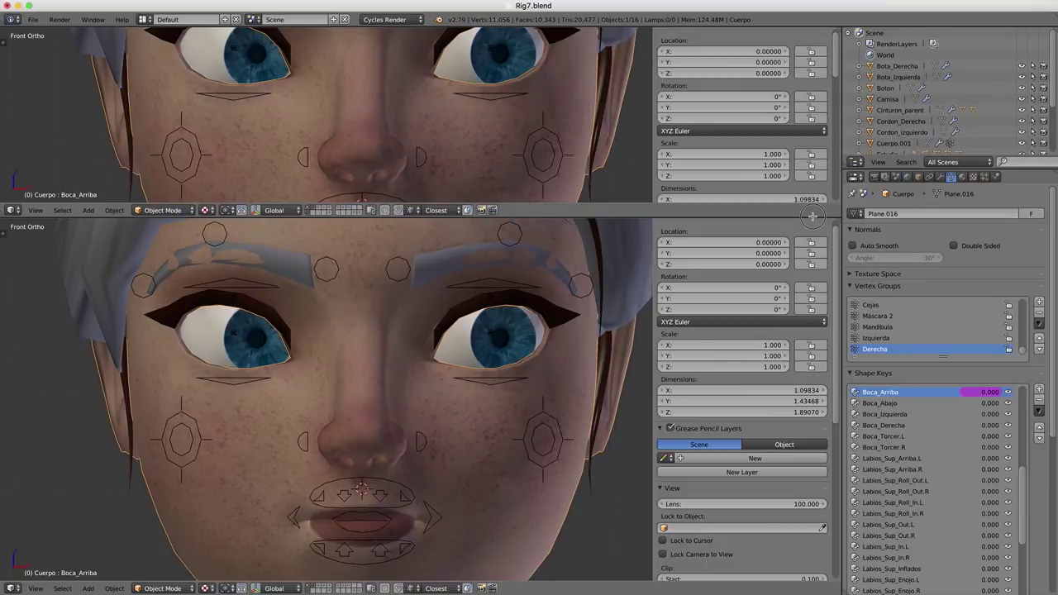
click(13, 210)
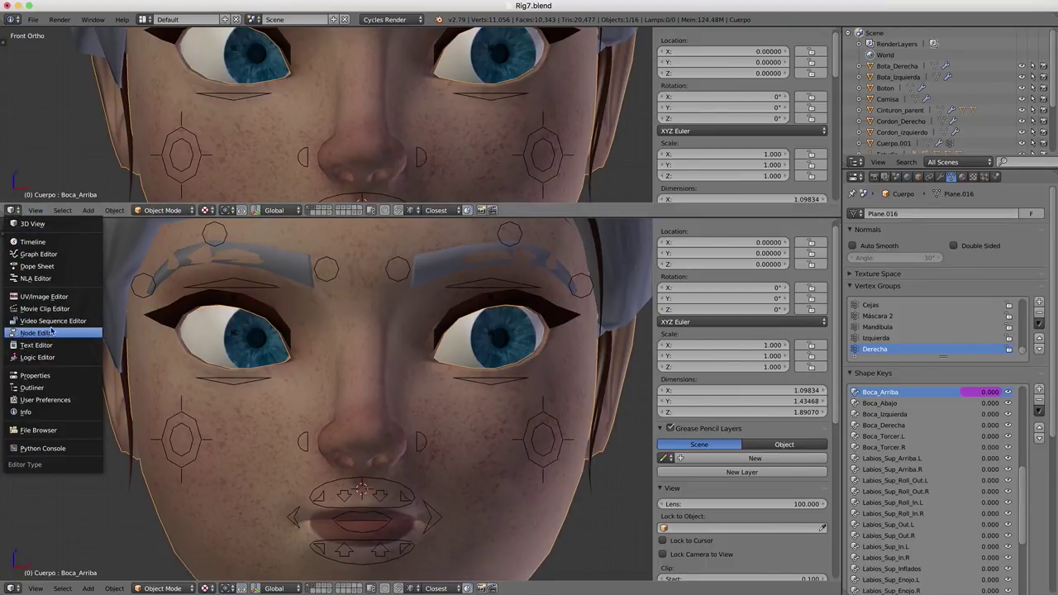
click(78, 256)
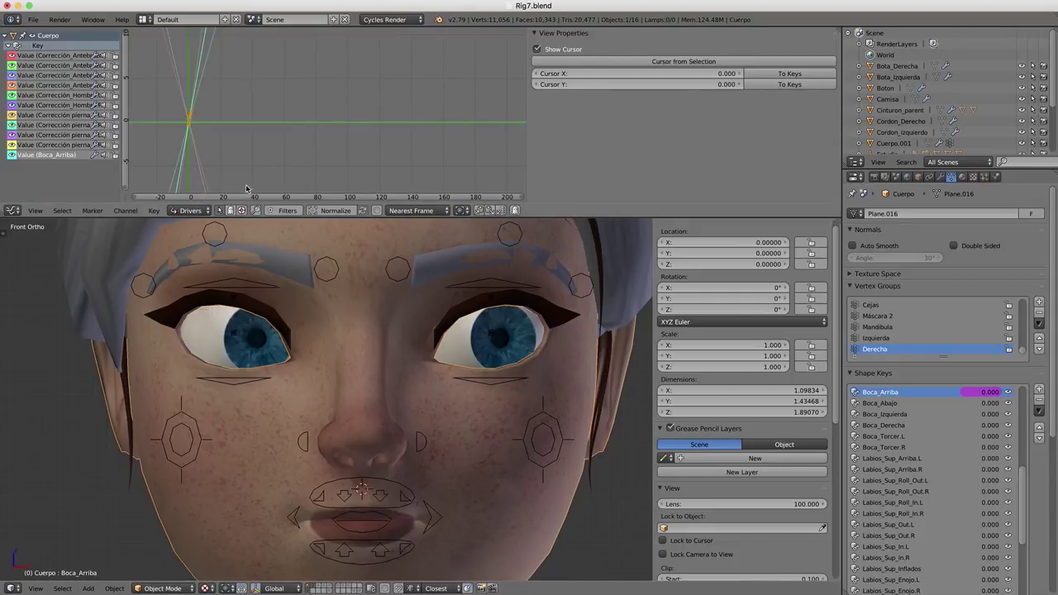
click(58, 157)
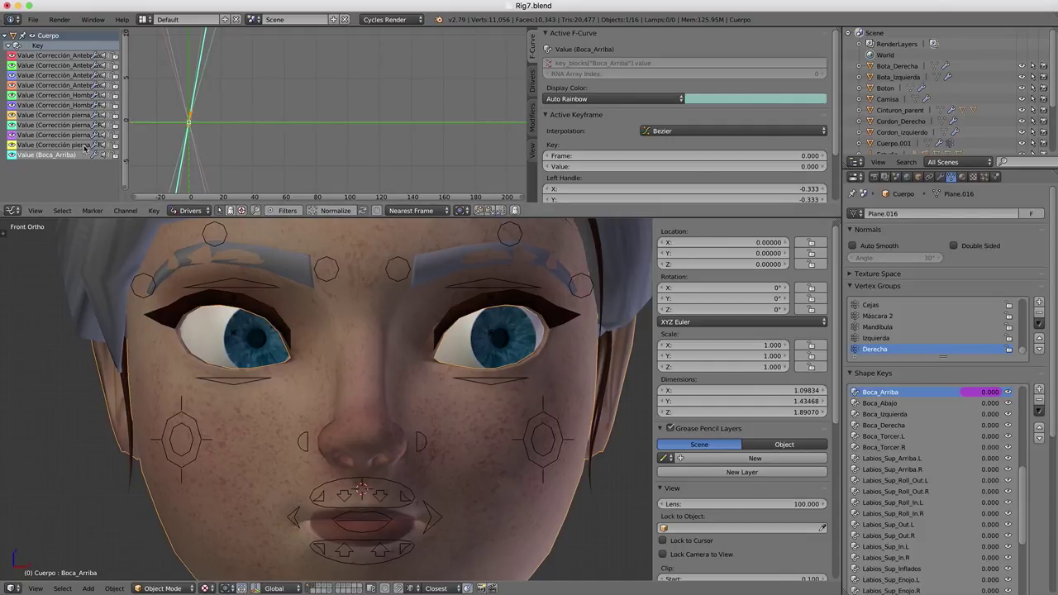
click(13, 210)
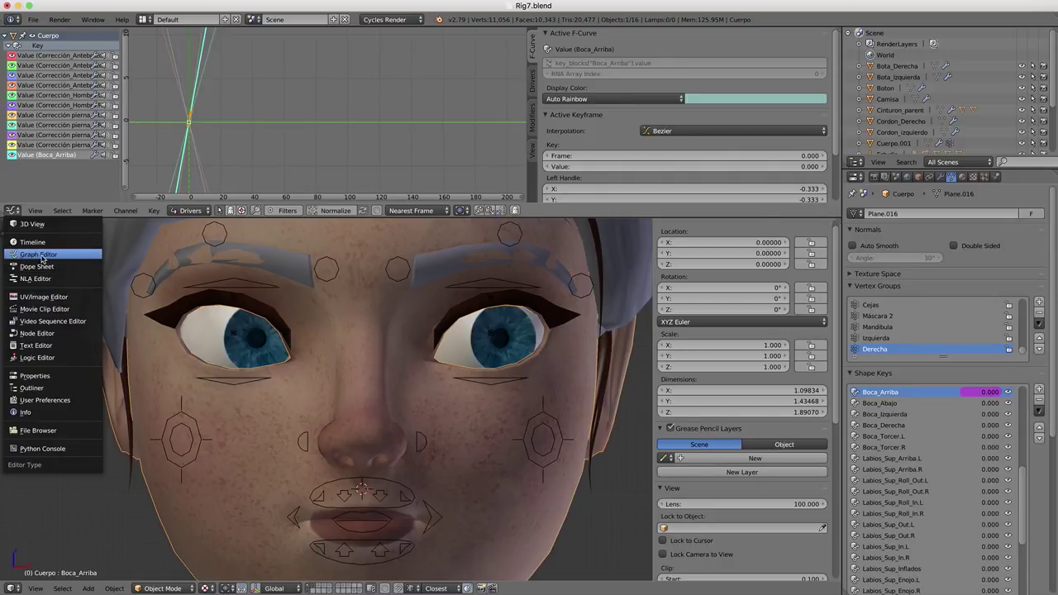
click(196, 213)
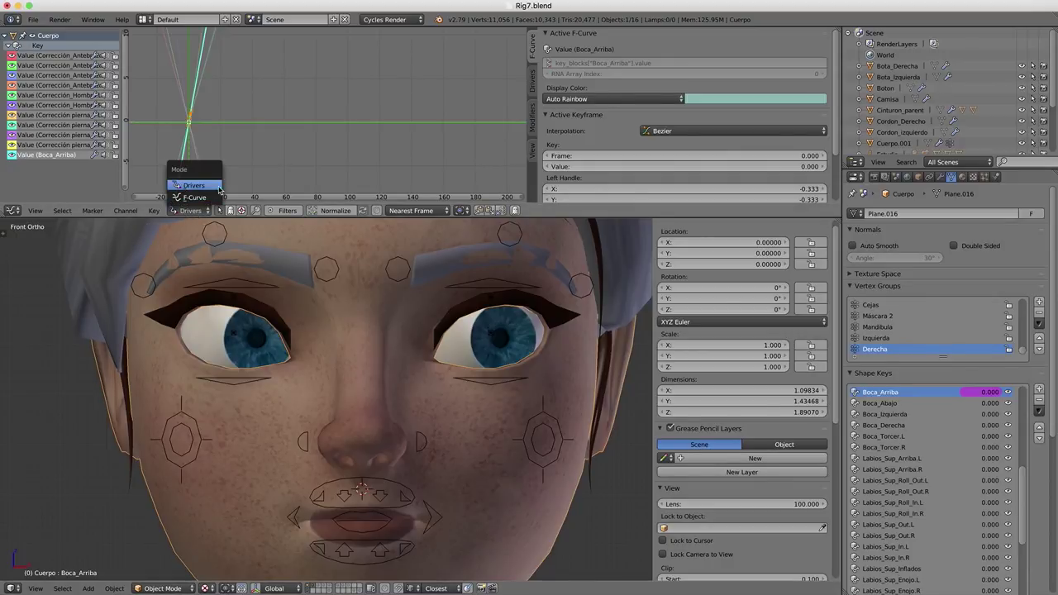
click(198, 193)
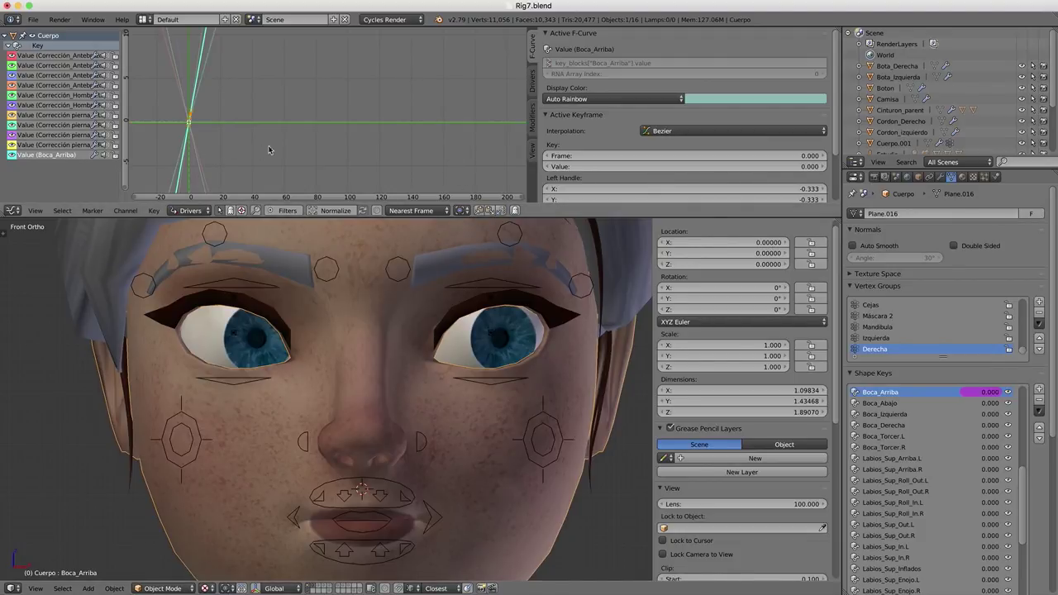
Step: Set the Boca_Arriba driver type to Averaged Value and its variable's object to rig
click(531, 83)
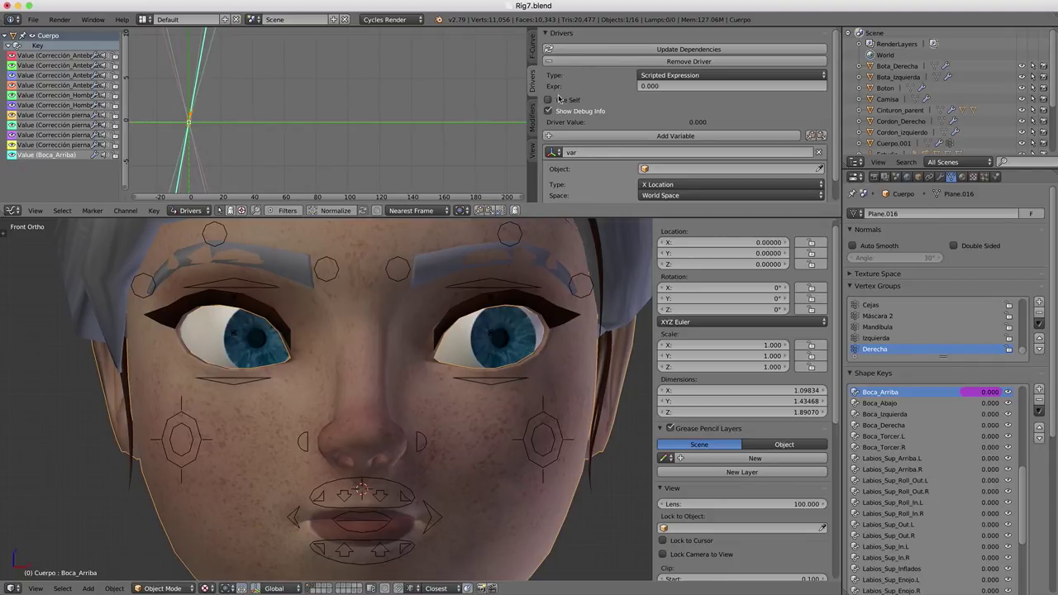
click(647, 76)
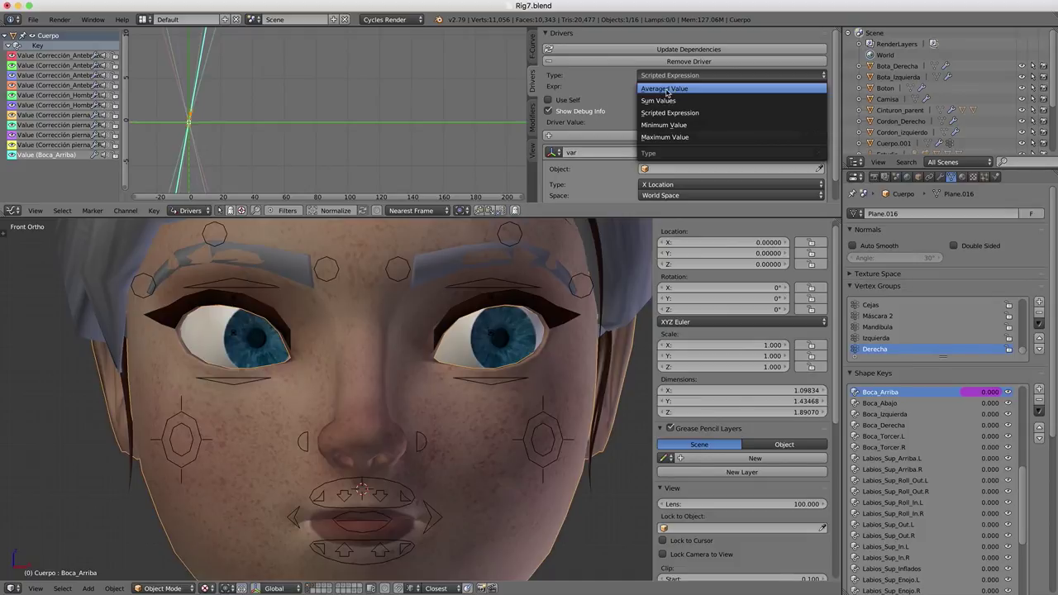
click(666, 91)
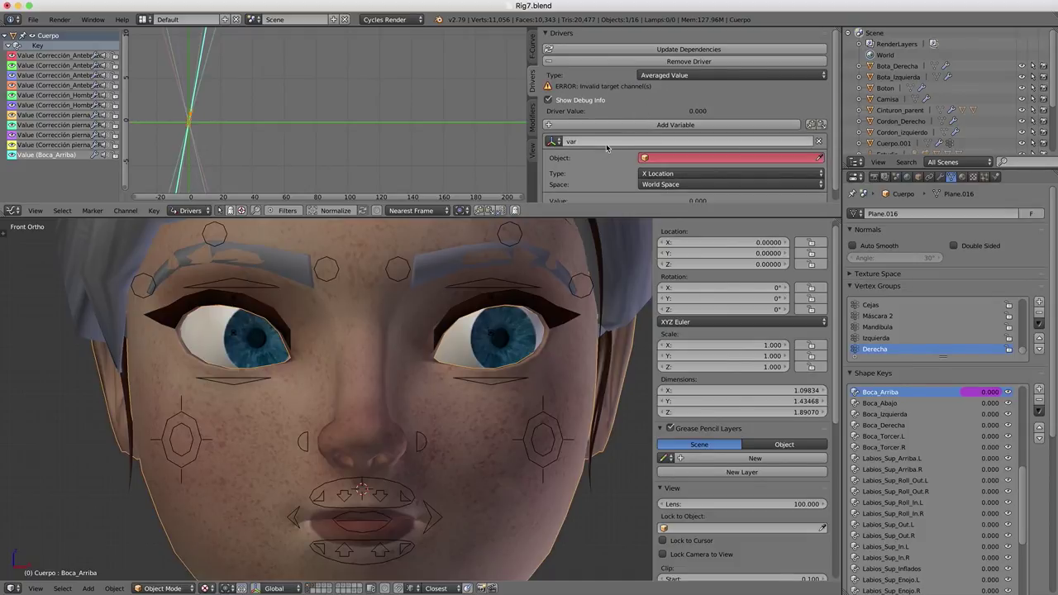
click(697, 161)
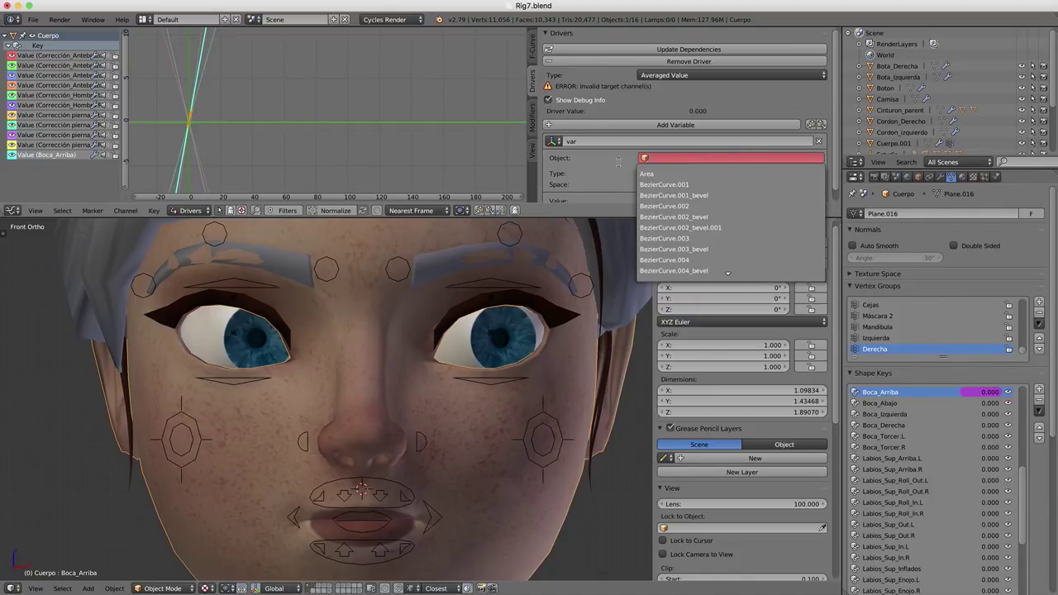
text(rig)
key(Return)
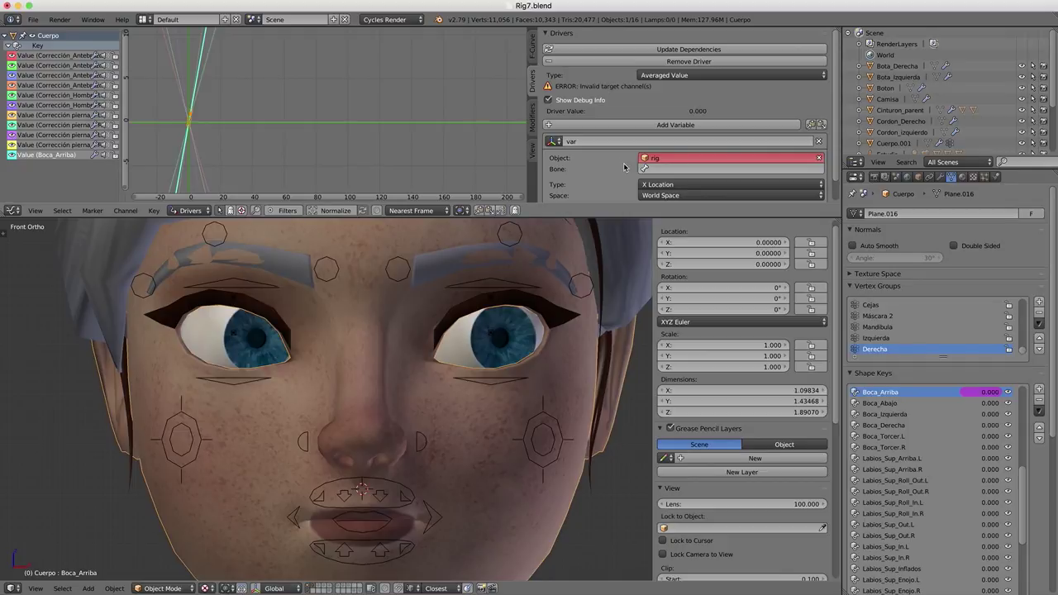
click(673, 170)
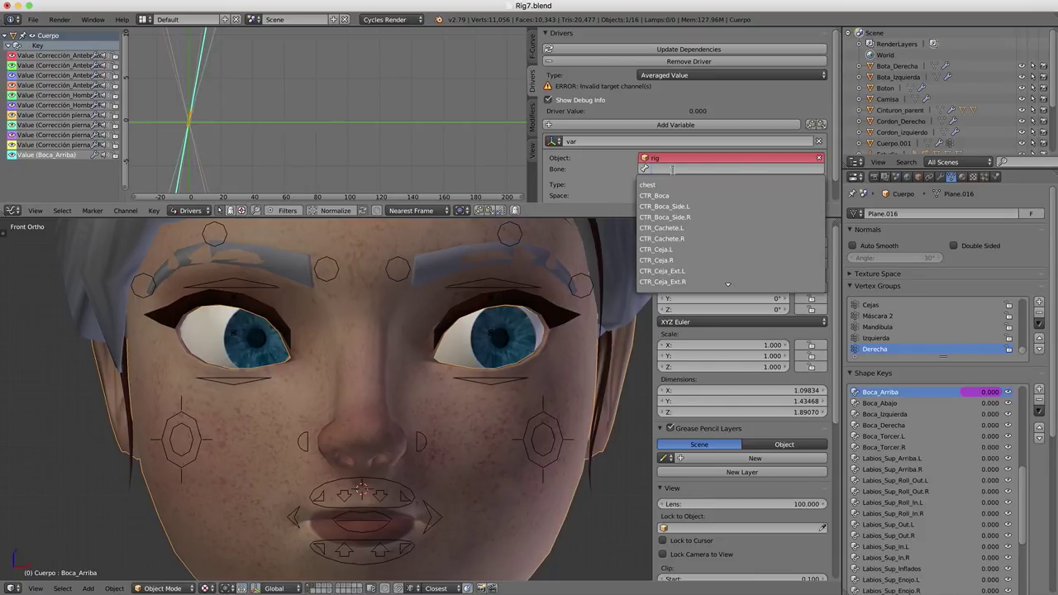
click(660, 69)
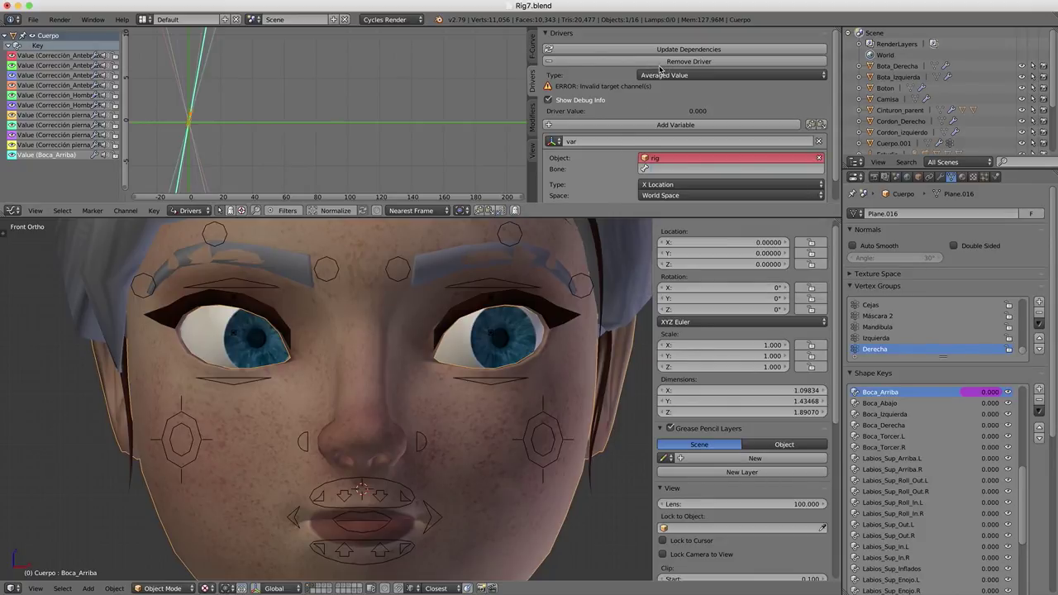
Step: Keep the driver on Averaged Value and set the variable type to Single Property
click(662, 73)
click(661, 100)
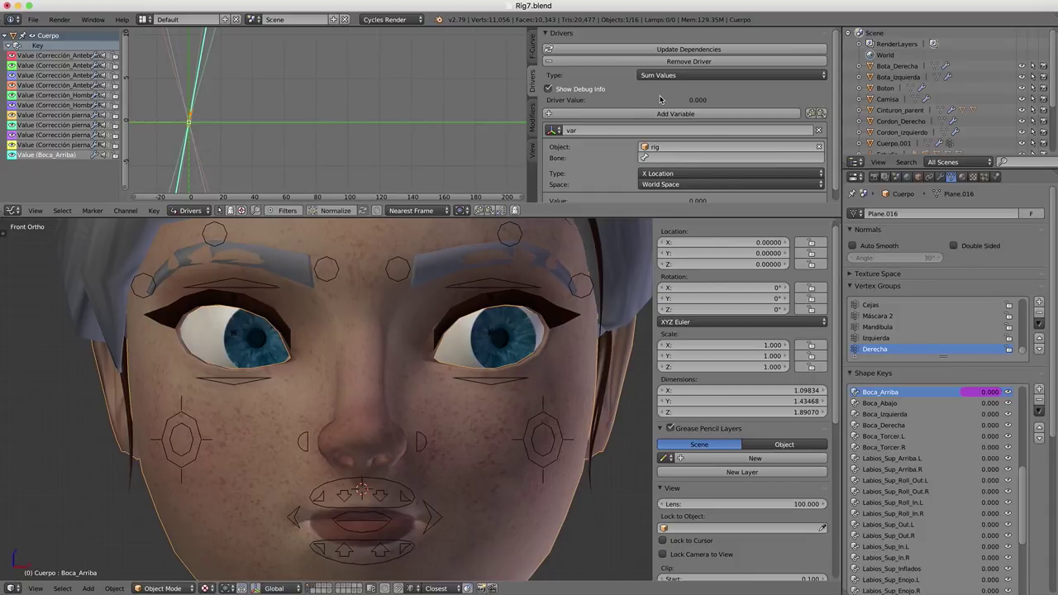
click(661, 74)
click(663, 76)
click(558, 131)
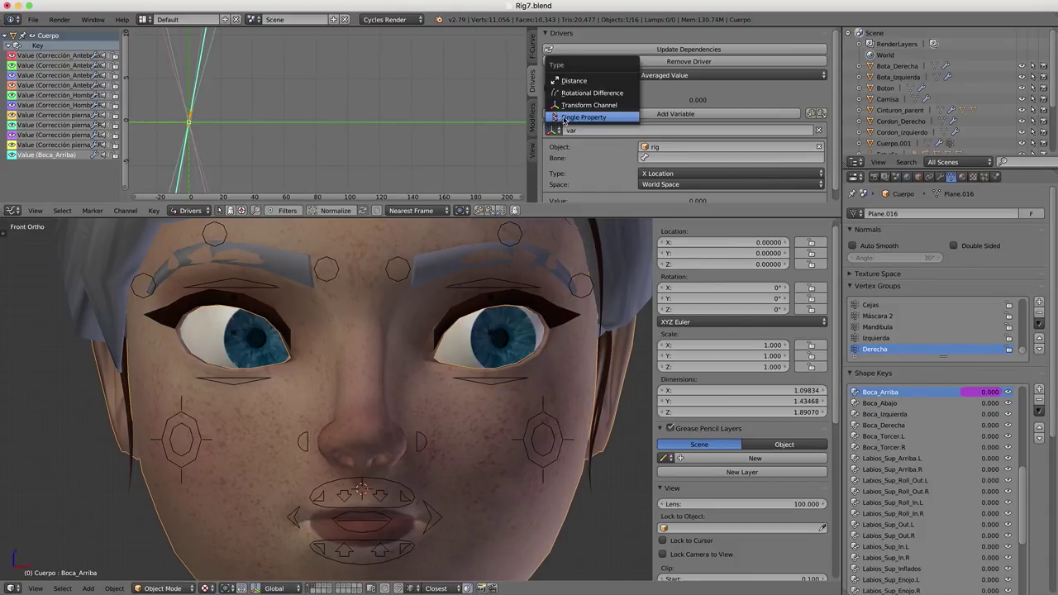
click(565, 121)
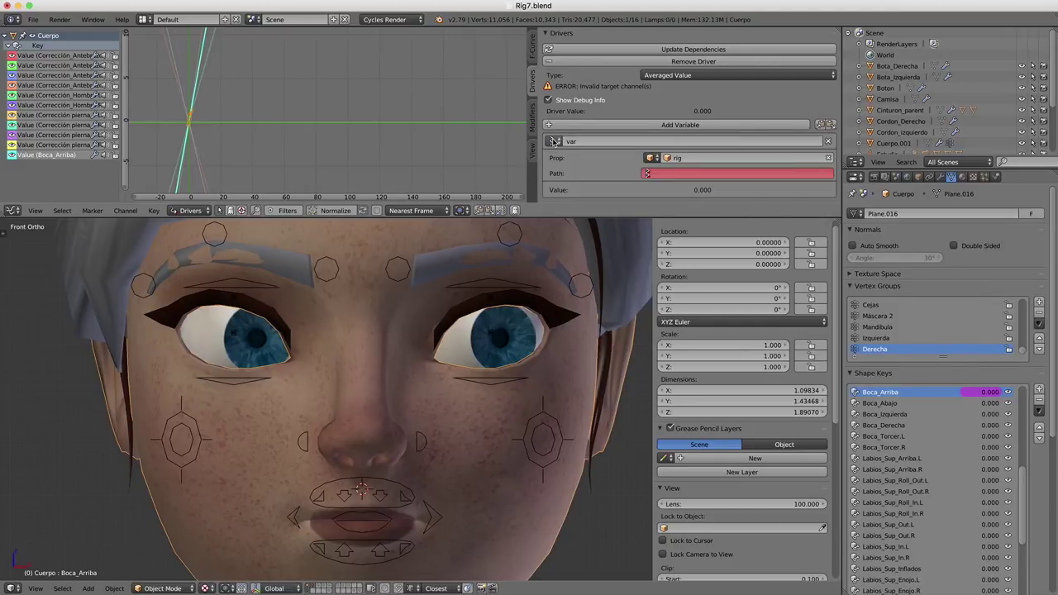
click(557, 142)
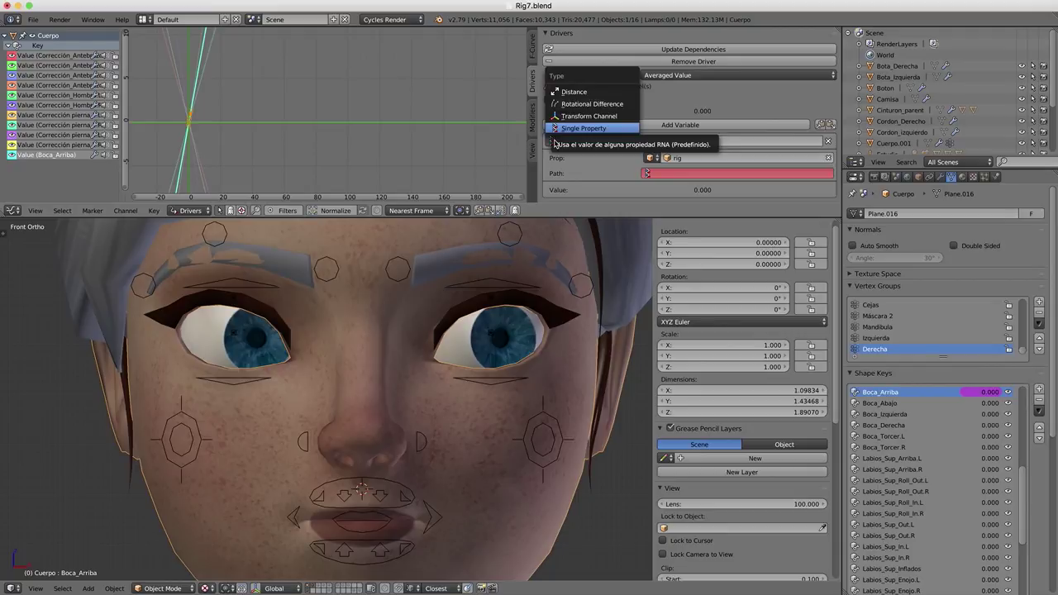
click(571, 128)
click(559, 143)
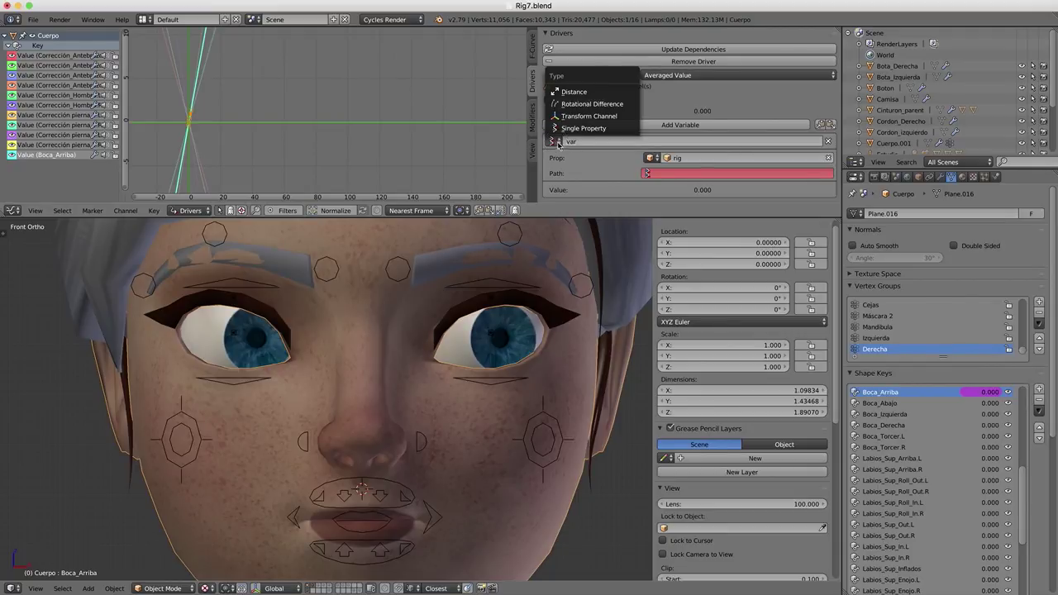
click(567, 130)
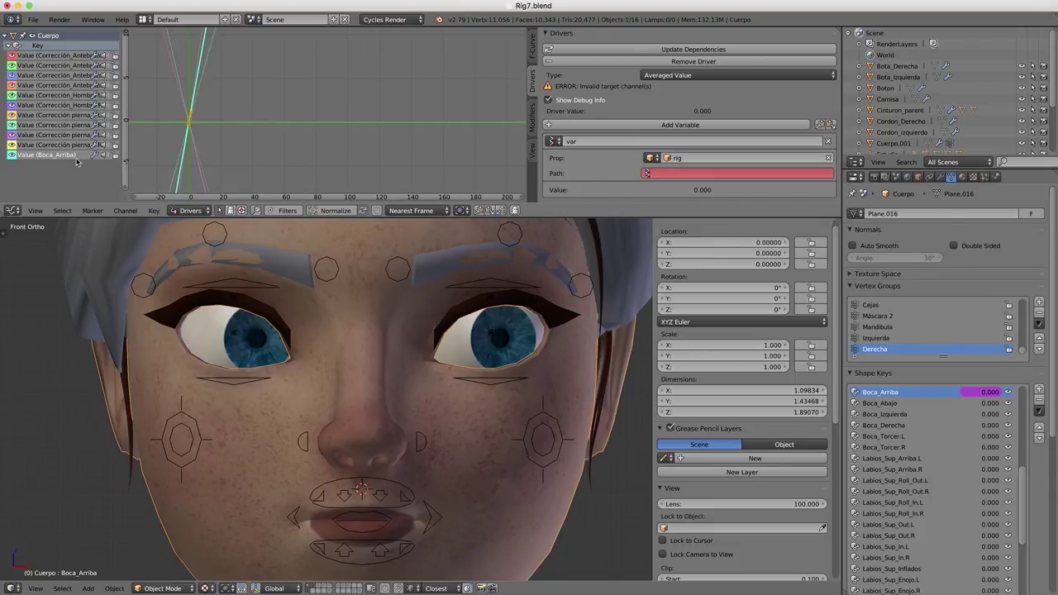
Step: Select the CTR_Boca bone and copy the data path of its Location Z field
scroll(336, 338, down, 2)
middle_drag(337, 338, 367, 493)
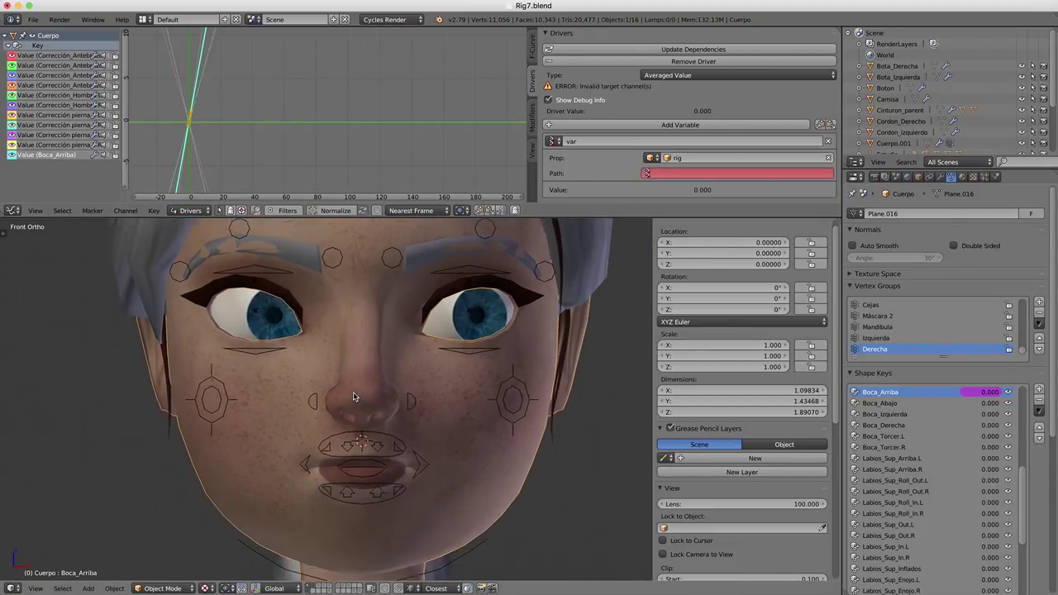
scroll(368, 493, up, 1)
right_click(370, 470)
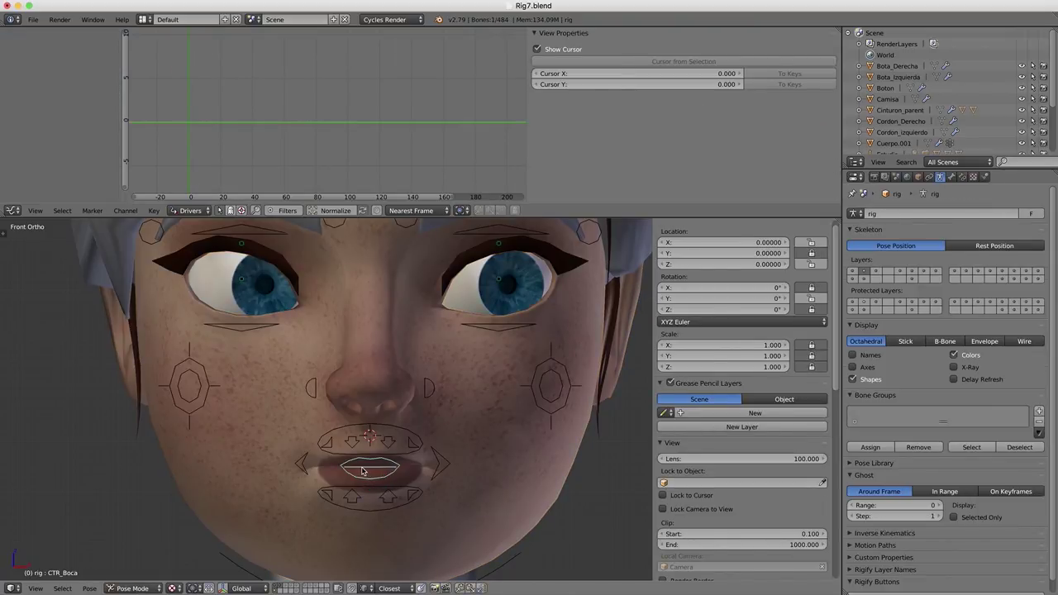
right_click(710, 267)
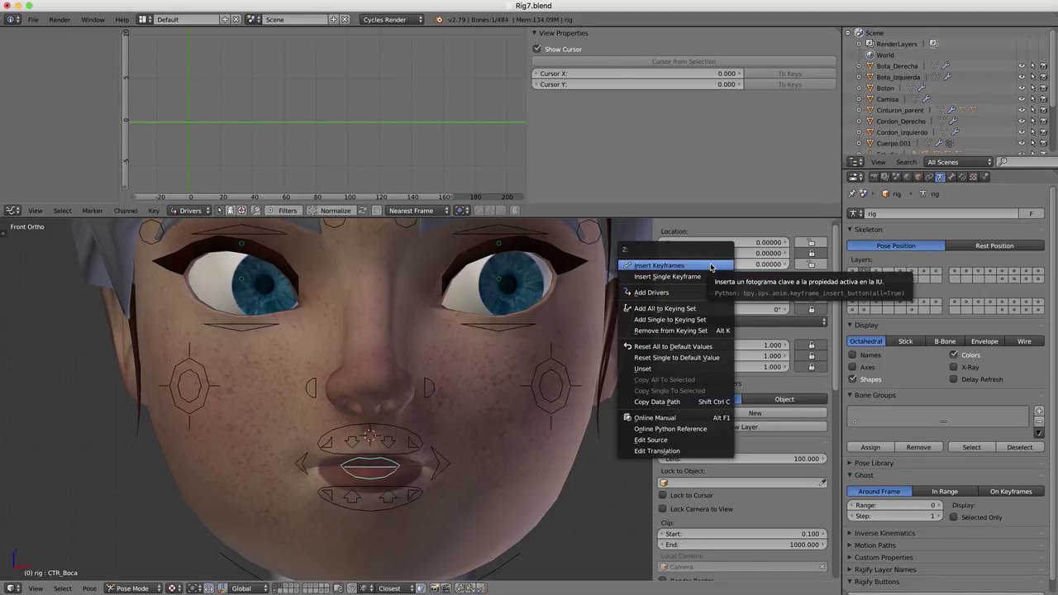
click(685, 403)
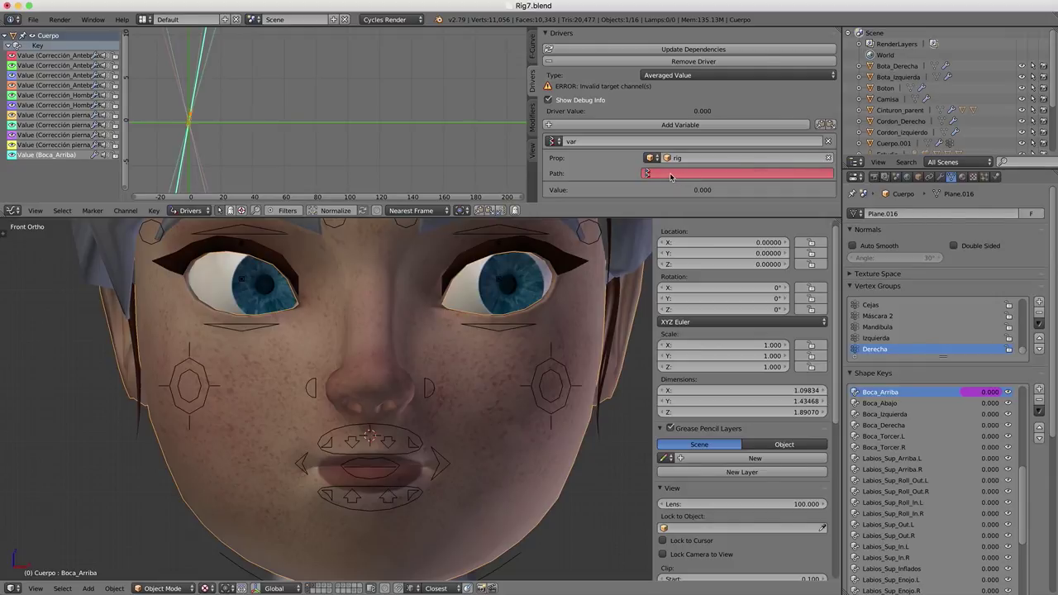
Step: Paste the path as pose.bones["CTR_Boca"].location.z into the variable and reapply Averaged Value
key(ctrl+v)
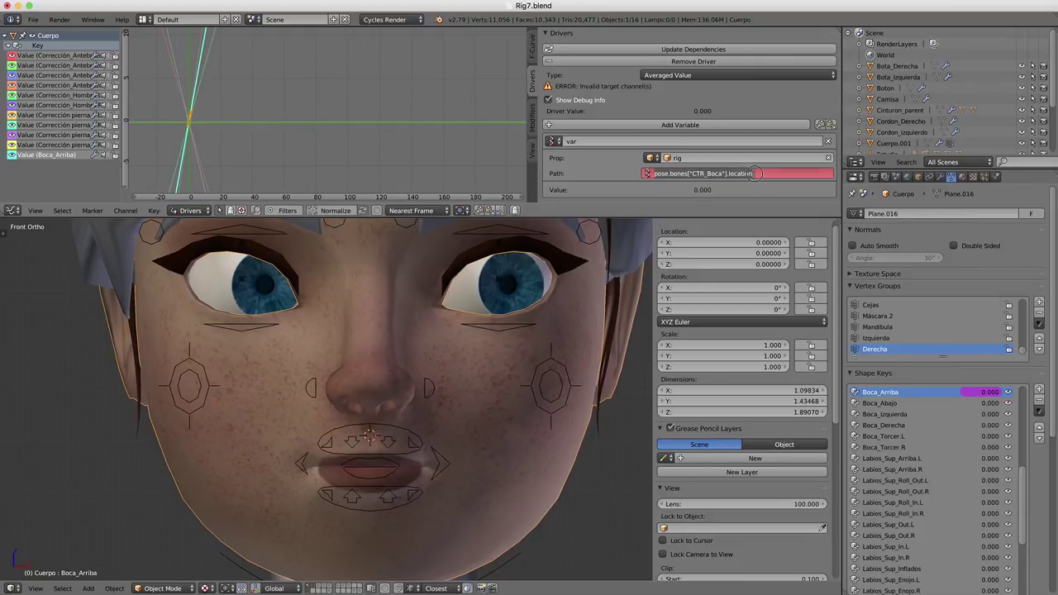
click(754, 173)
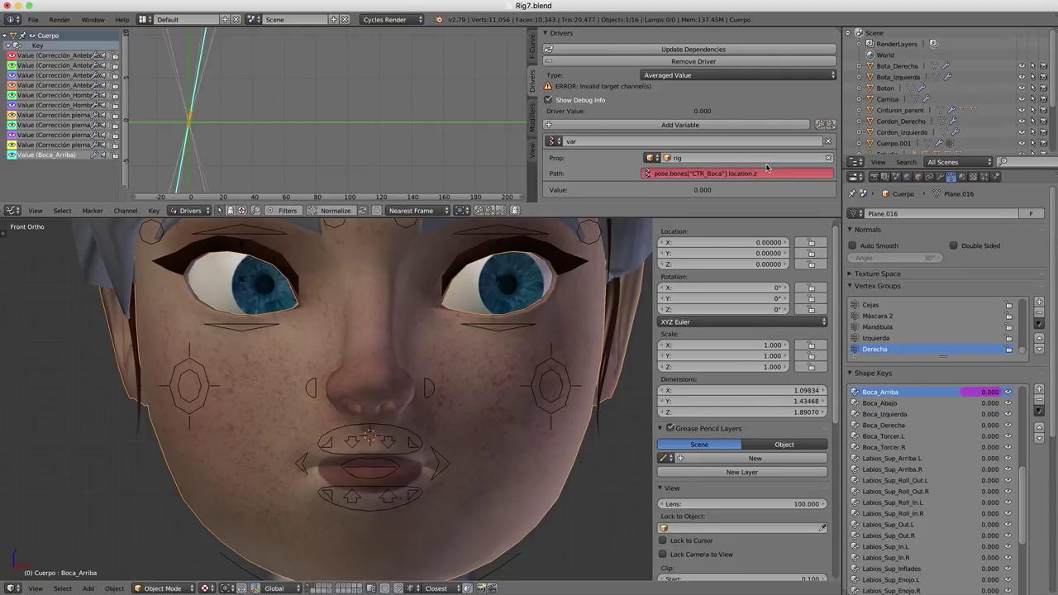
click(721, 75)
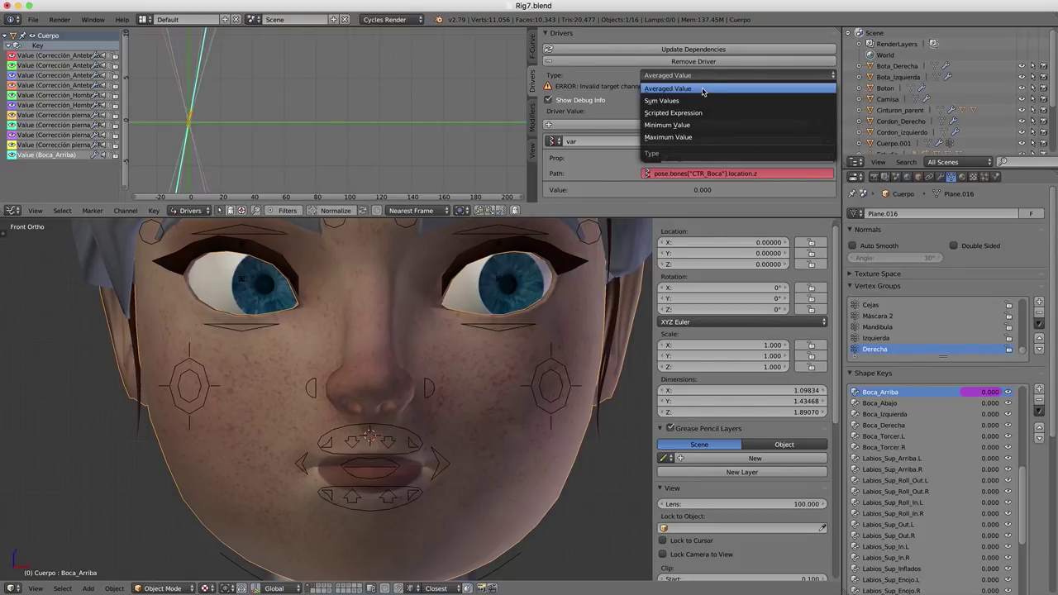
click(705, 90)
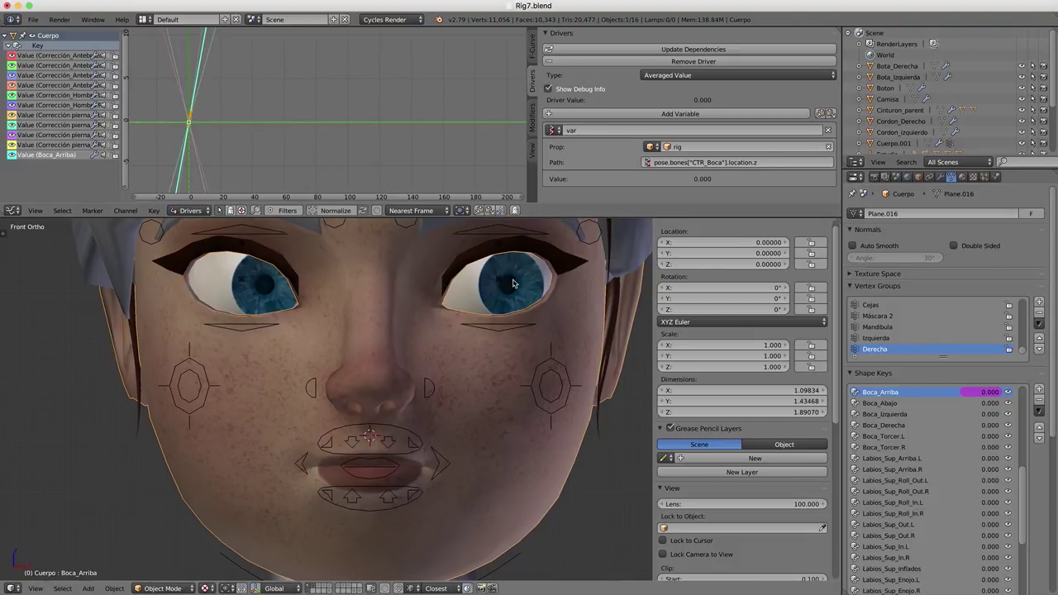
Step: Test-move CTR_Boca and cancel, then reselect Cuerpo and show the driver curve's Modifiers panel
right_click(403, 468)
key(g)
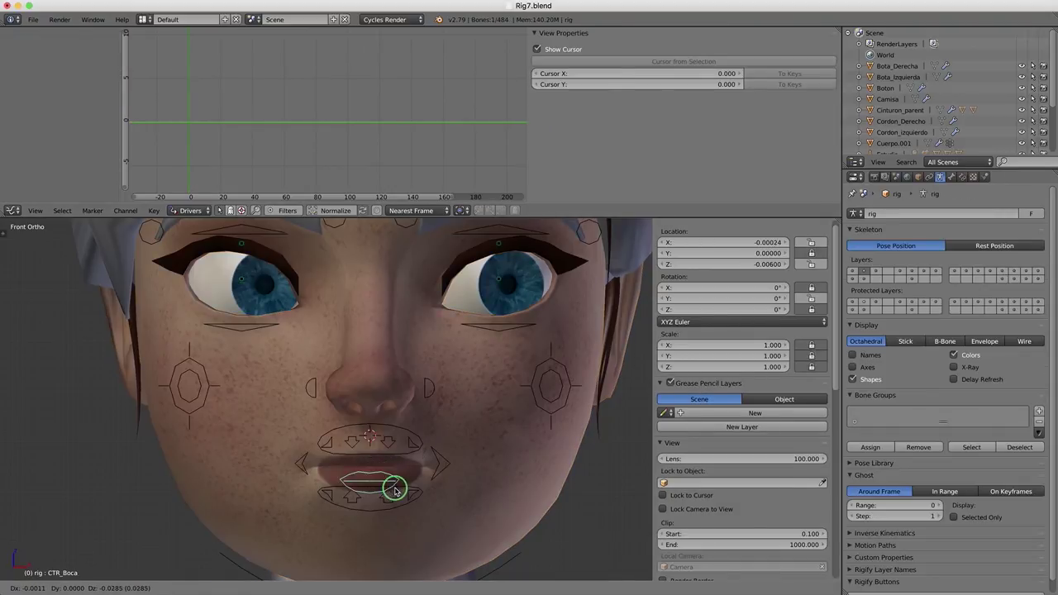
right_click(403, 490)
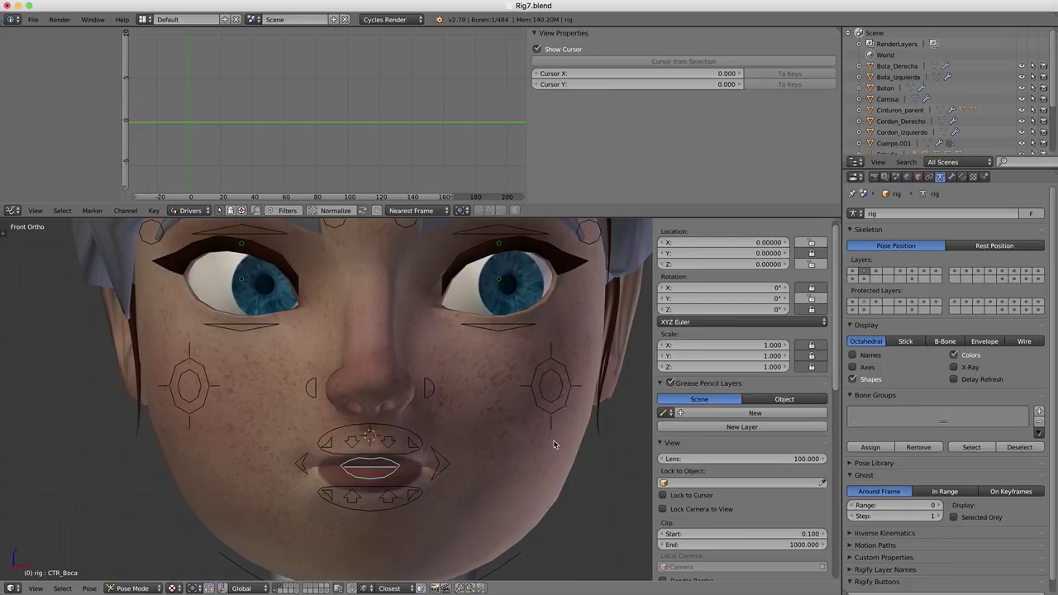
right_click(518, 453)
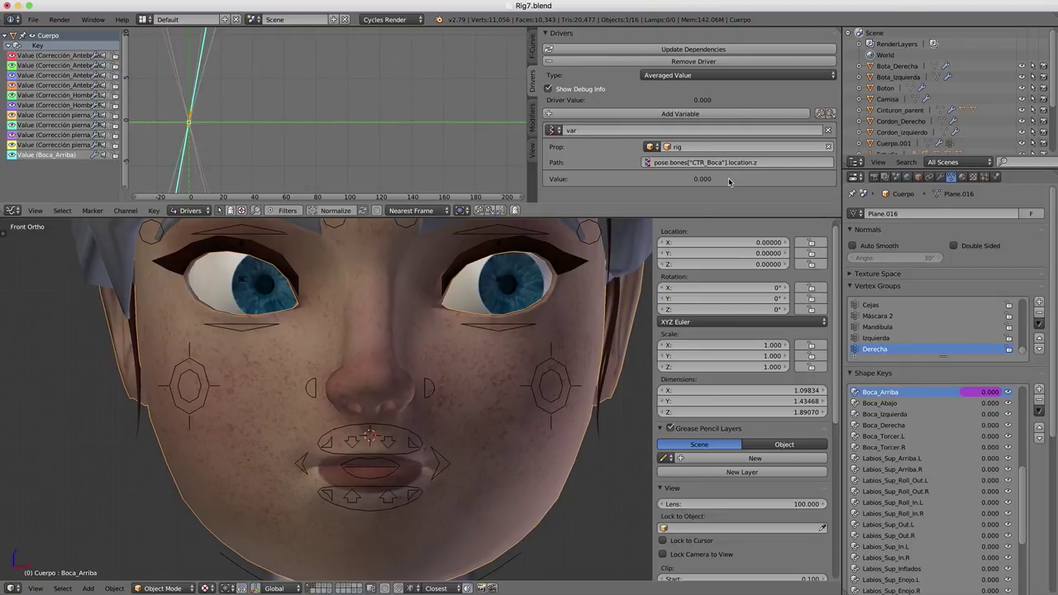
click(533, 126)
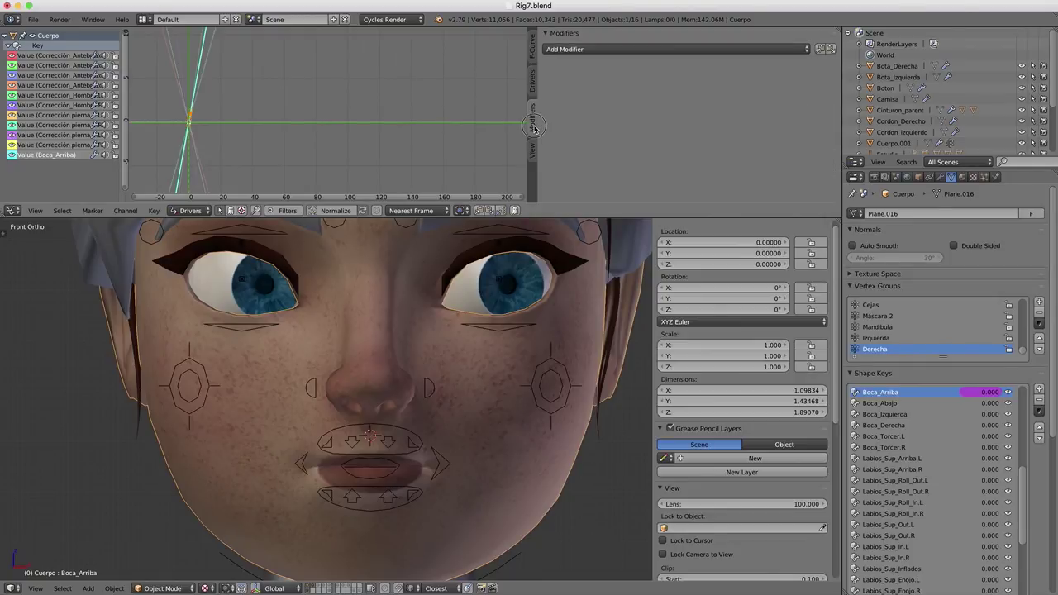
click(590, 49)
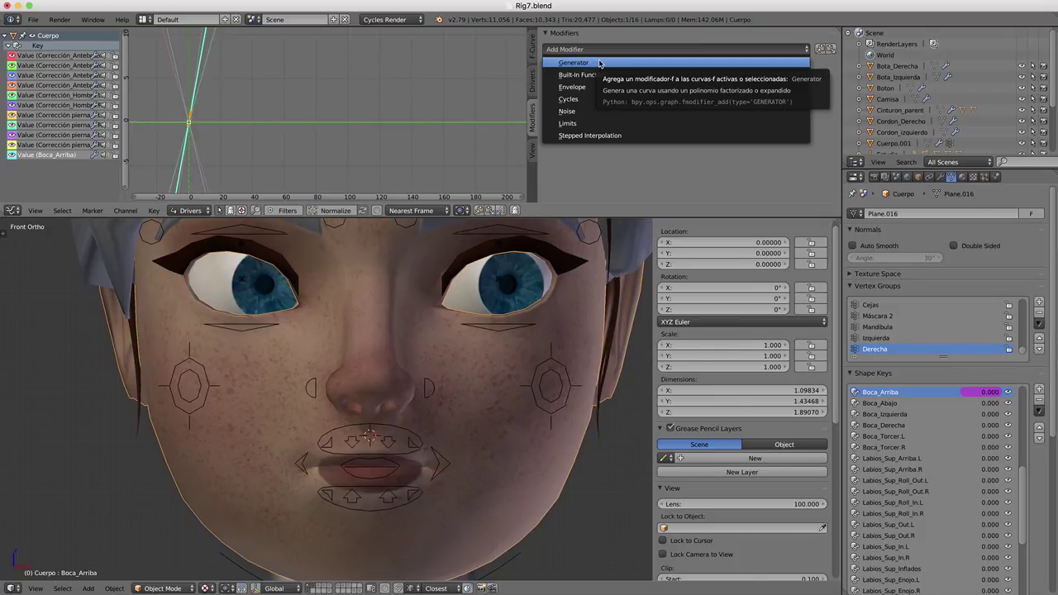
Step: Add a Generator modifier to the Boca_Arriba driver curve and test the CTR_Boca control
click(600, 64)
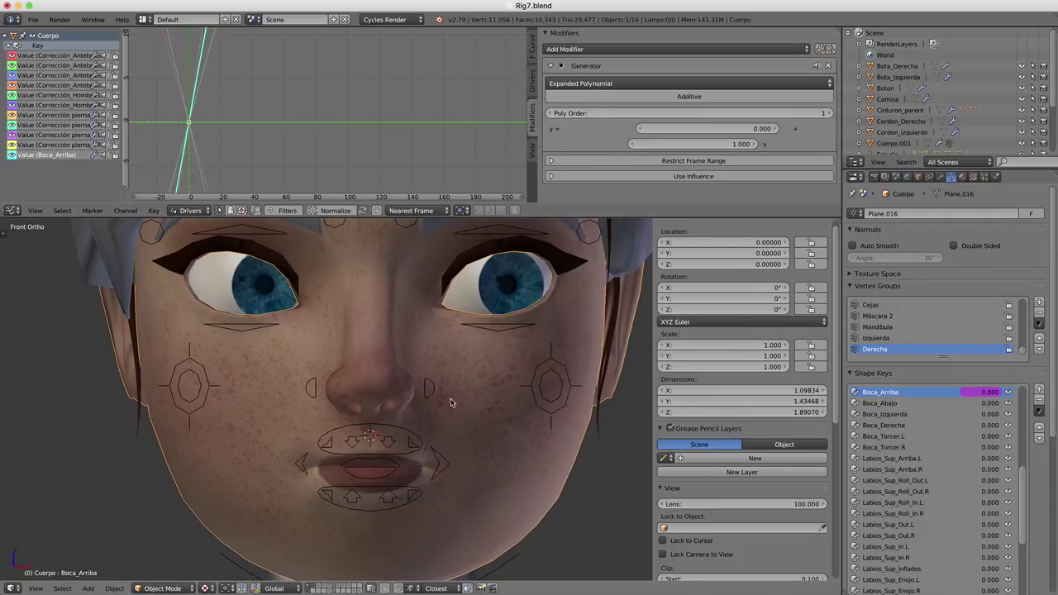
mouse_move(389, 472)
right_down()
mouse_move(393, 422)
mouse_move(378, 501)
right_up()
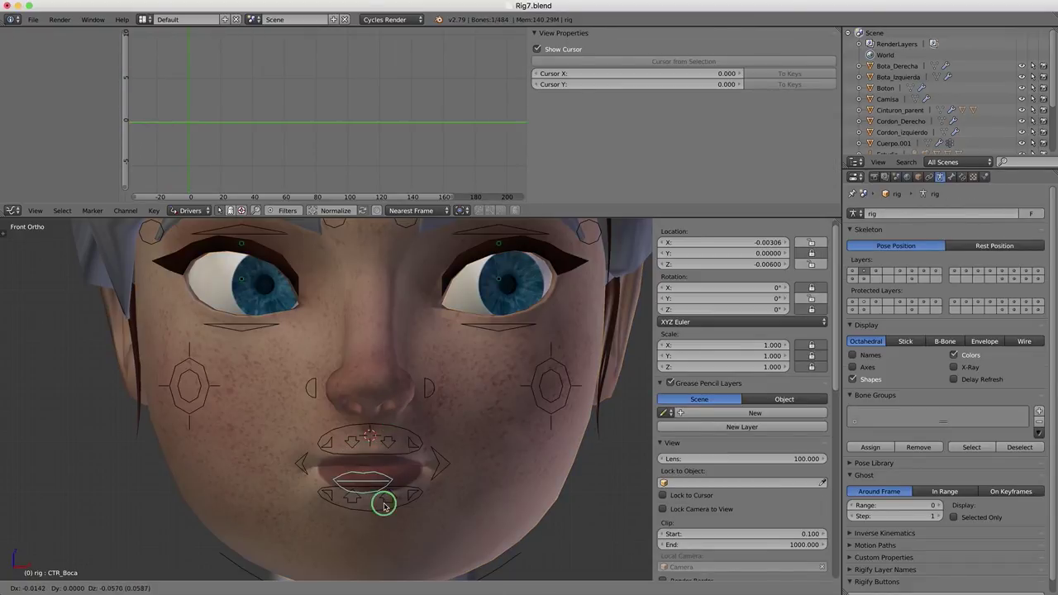
right_click(480, 460)
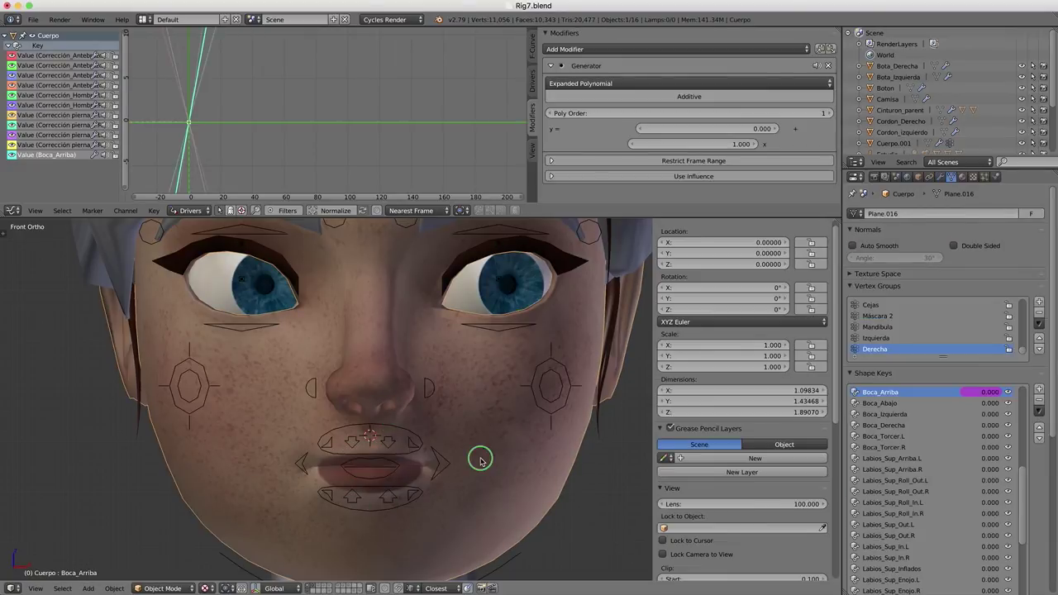
Step: Set the Generator x coefficient to 70 and raise CTR_Boca to test the shape key
click(713, 143)
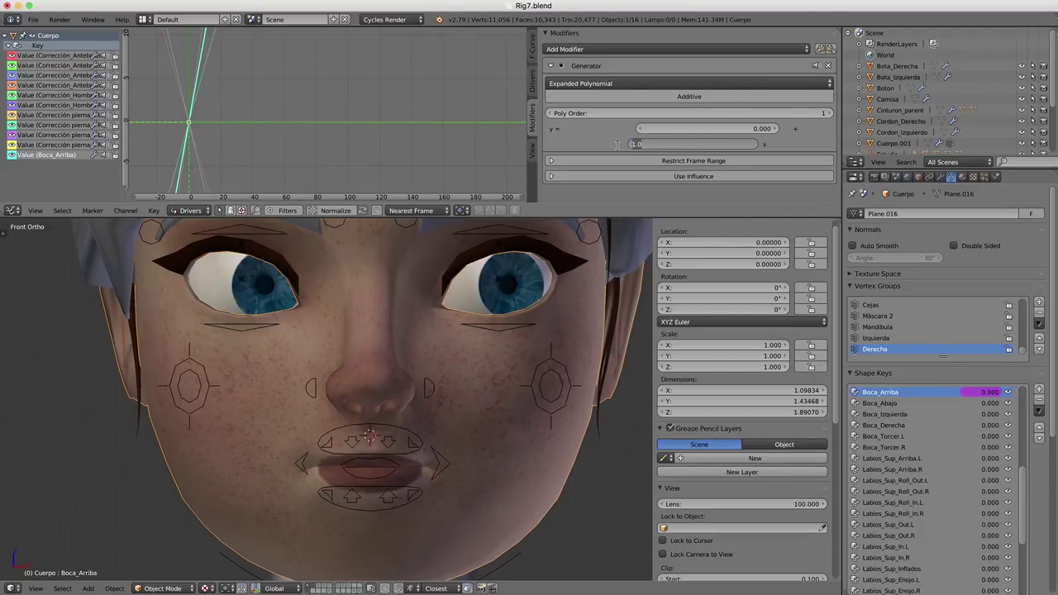
text(70)
key(Return)
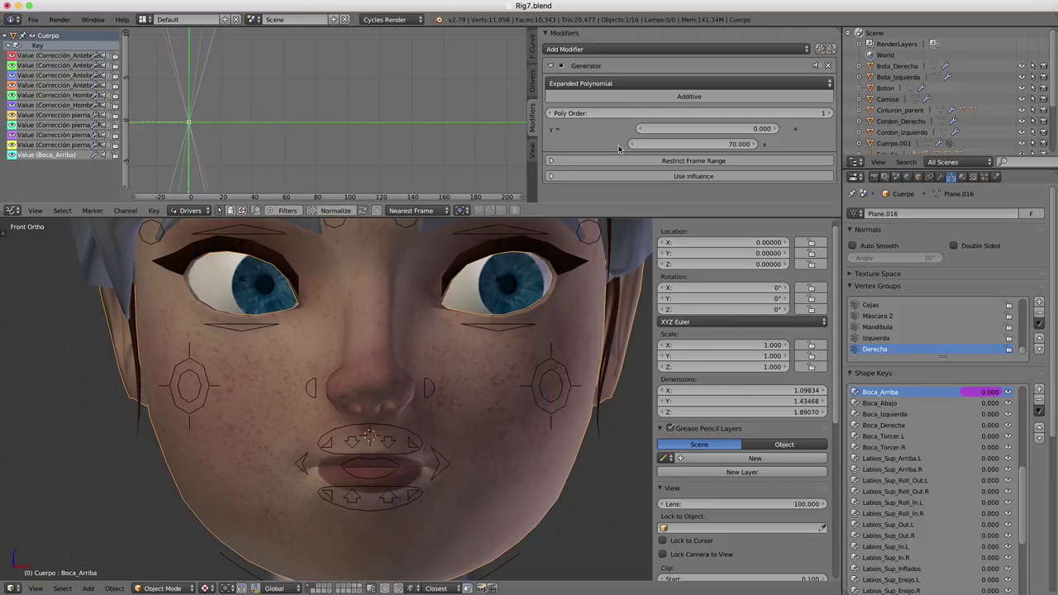
right_click(400, 468)
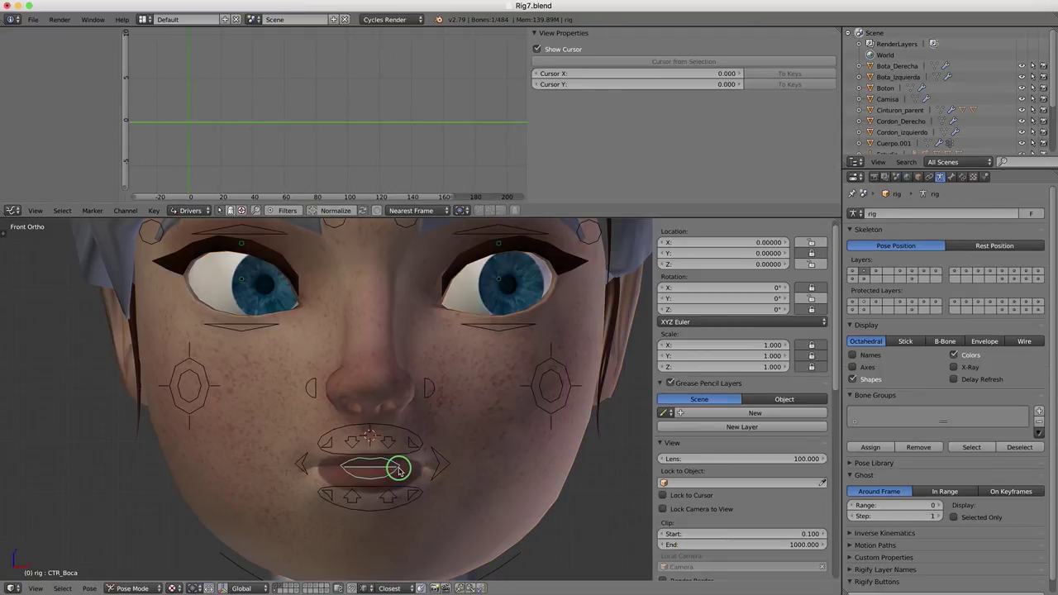
key(g)
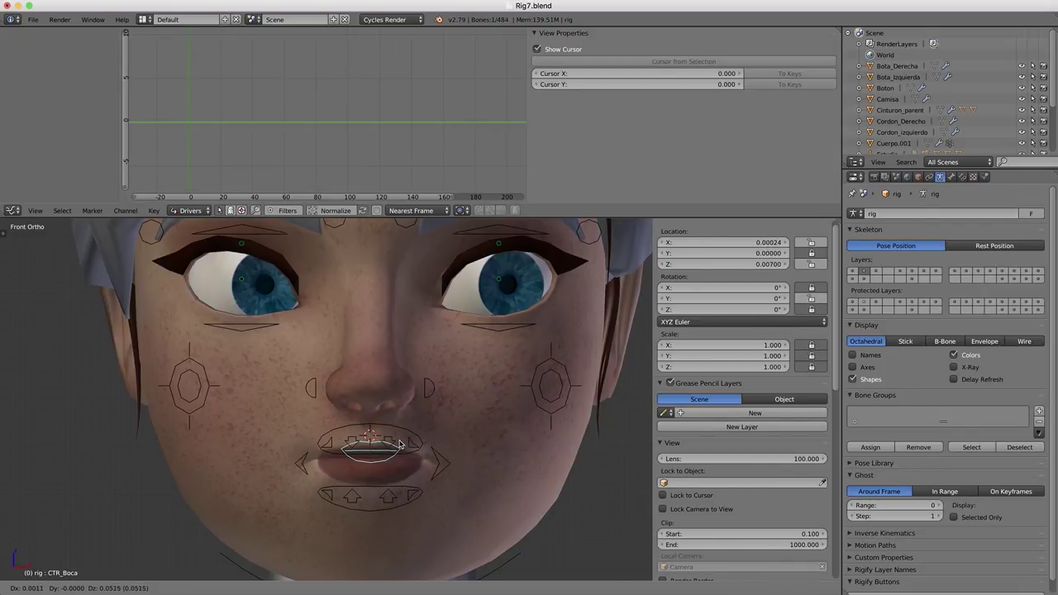
click(398, 444)
right_click(435, 443)
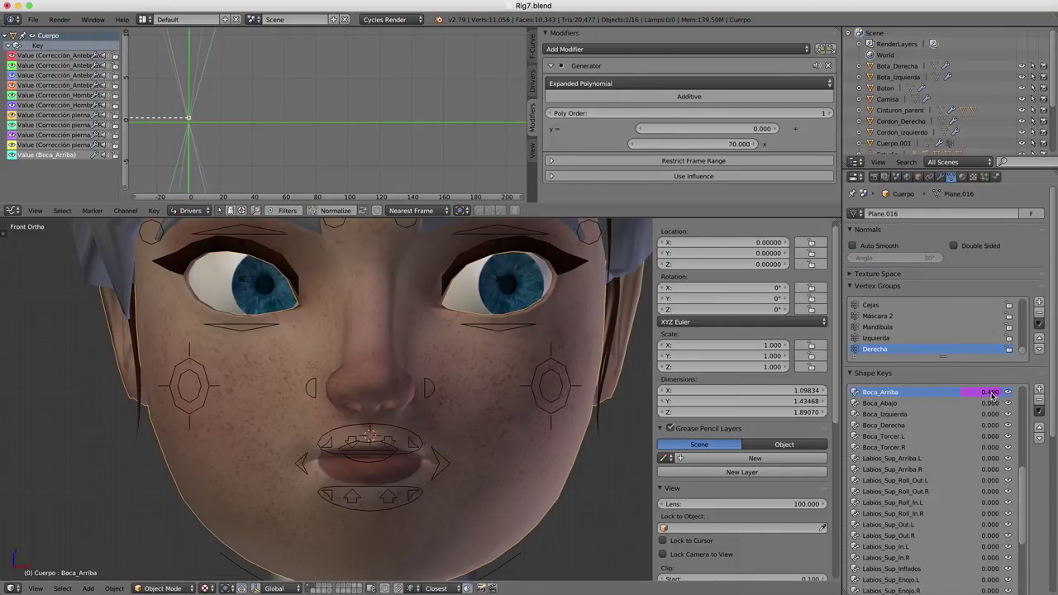
Step: Set the Generator coefficient to 35 and test it by raising CTR_Boca
click(732, 147)
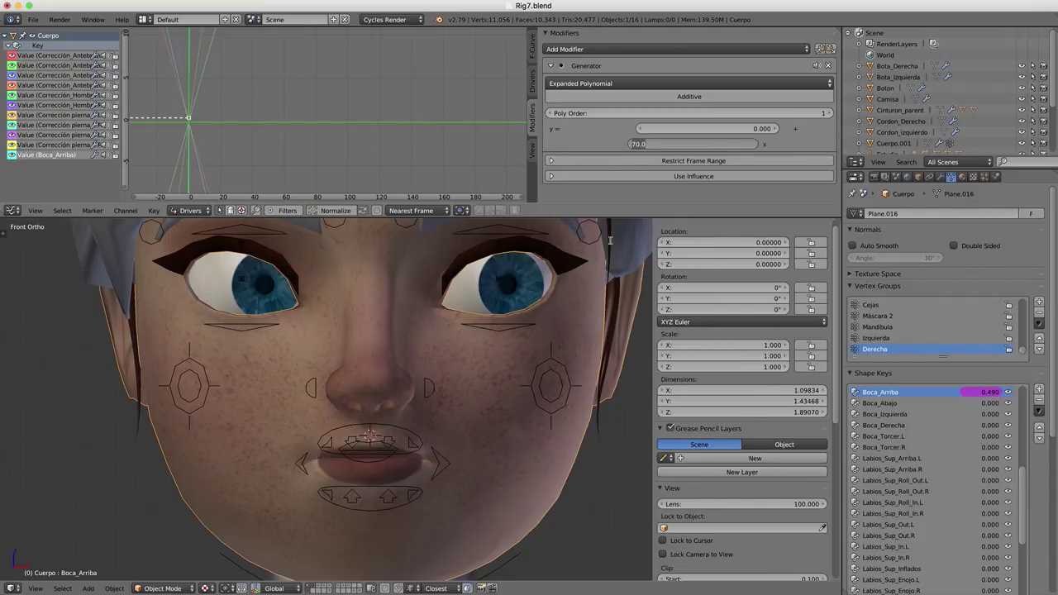
text(35)
key(Return)
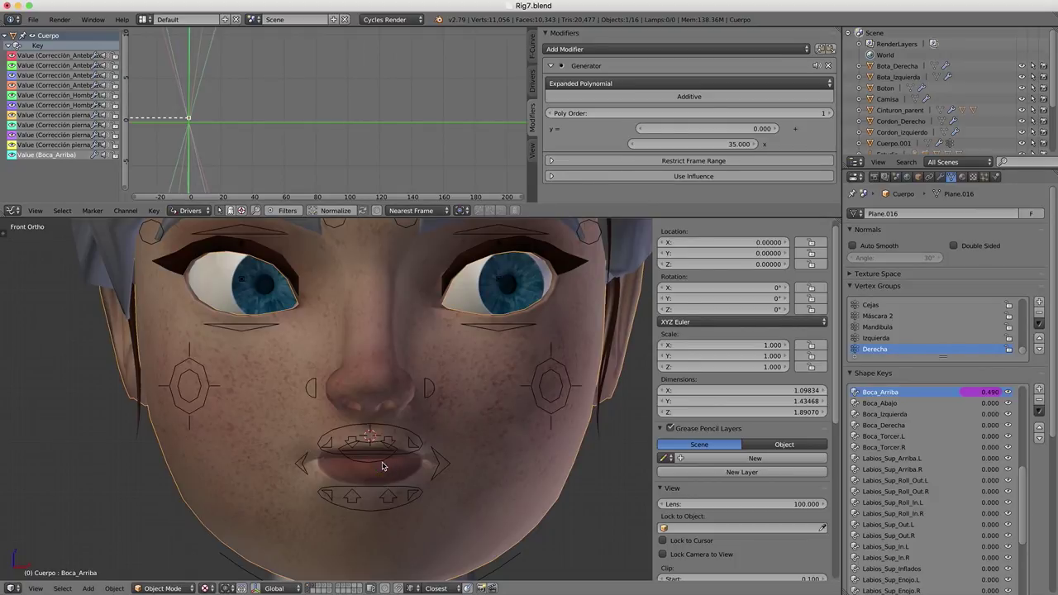
right_click(382, 464)
key(g)
click(382, 447)
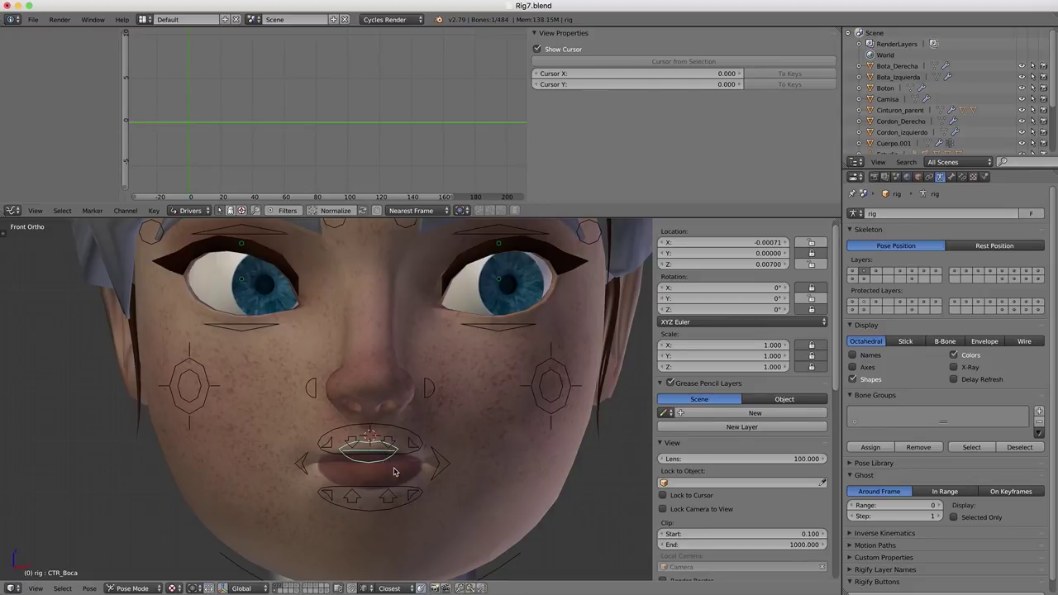
right_click(395, 469)
right_click(380, 464)
right_click(461, 450)
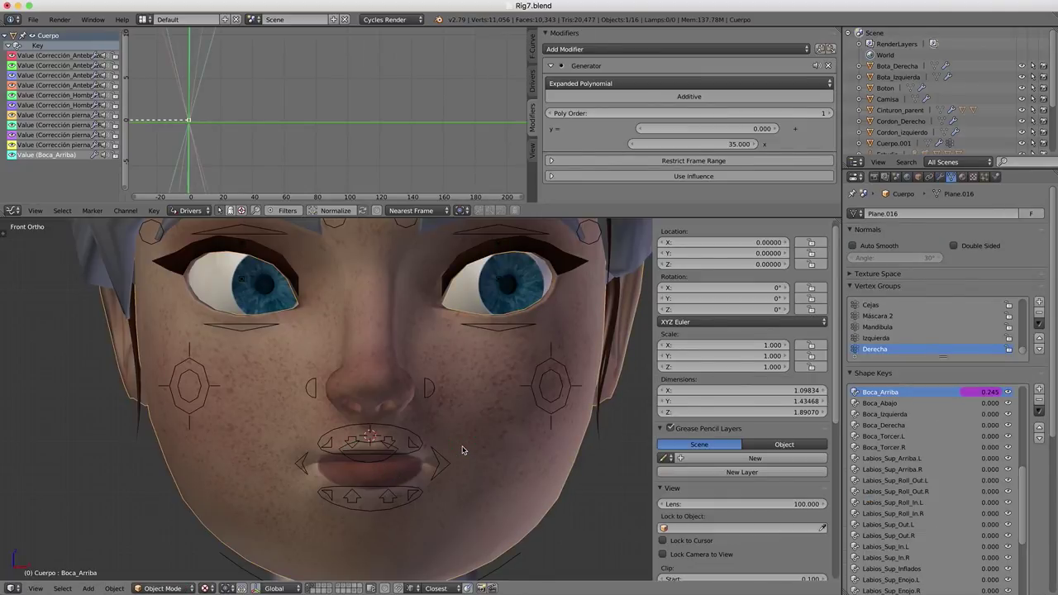
Step: Change the coefficient to 150 and raise CTR_Boca to drive Boca_Arriba to 1.000
click(711, 146)
text(150)
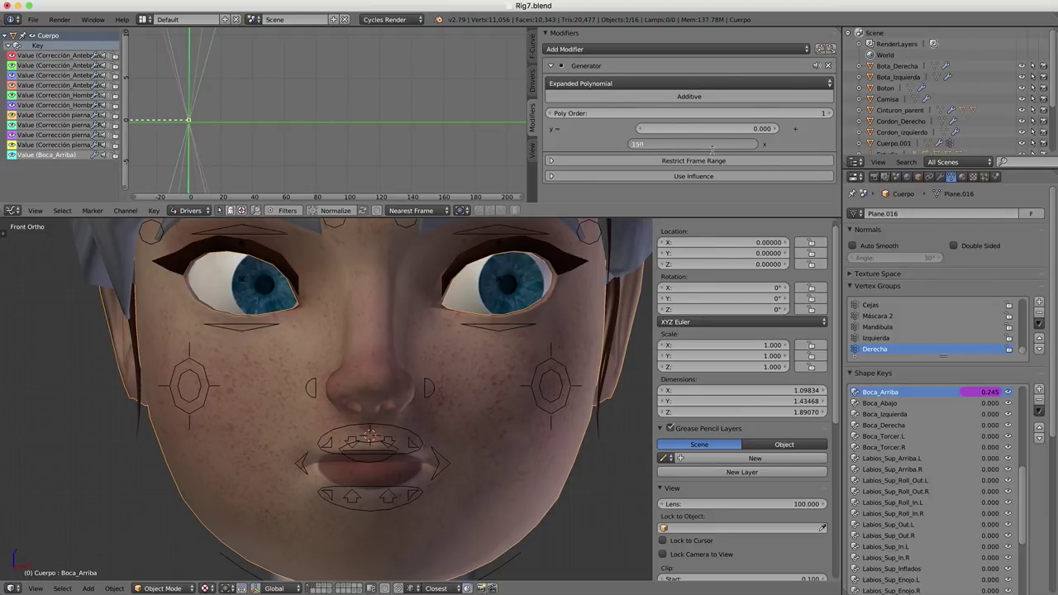
key(Return)
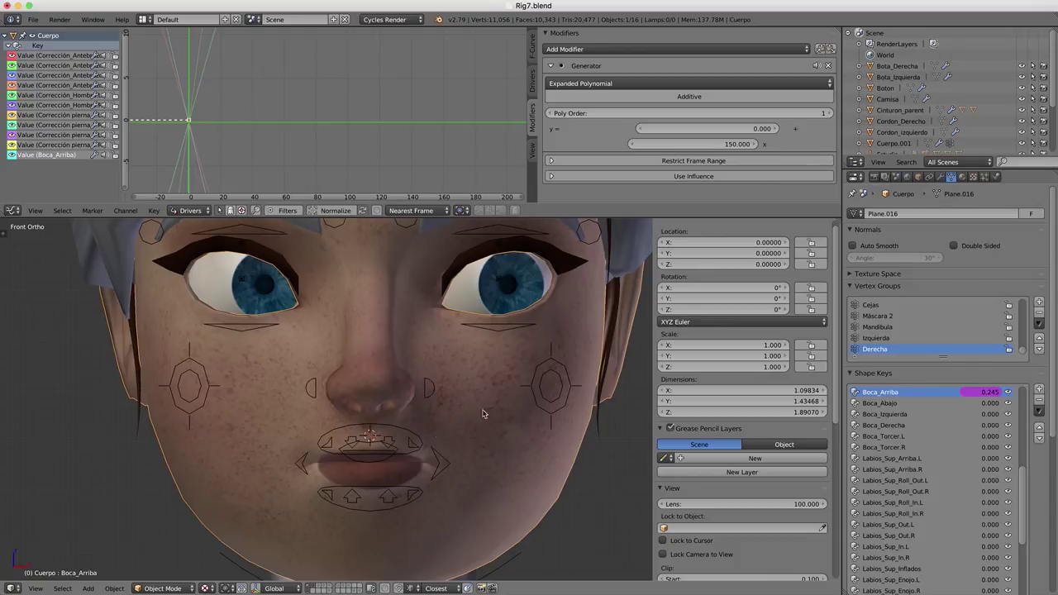
right_click(379, 455)
key(g)
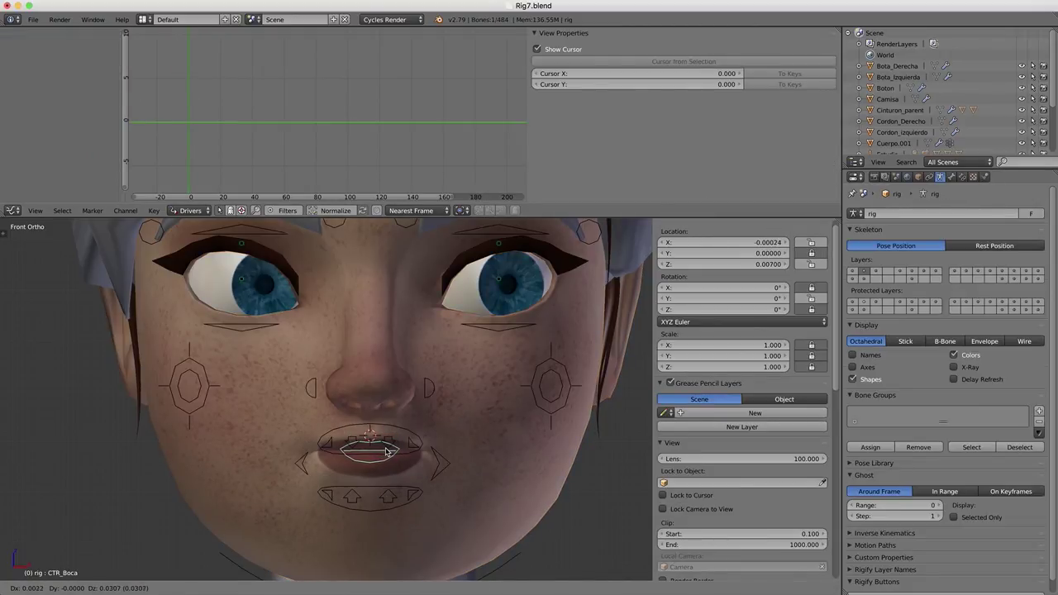
click(385, 451)
right_click(388, 459)
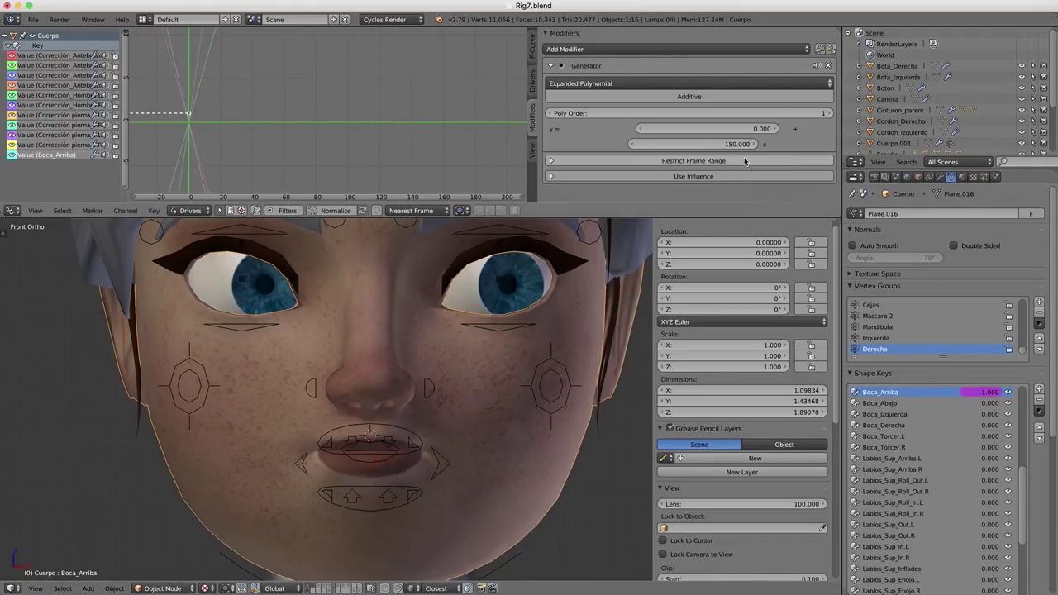
Step: Change the Boca_Arriba Generator coefficient from 150 to 140 and check it with CTR_Boca
click(694, 144)
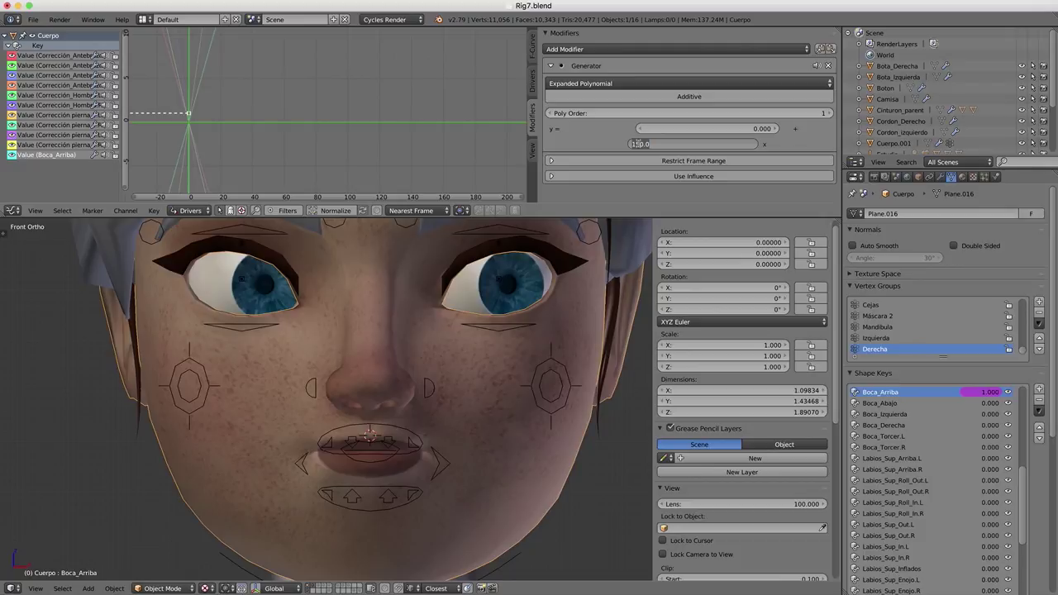
click(636, 143)
text(4)
key(Return)
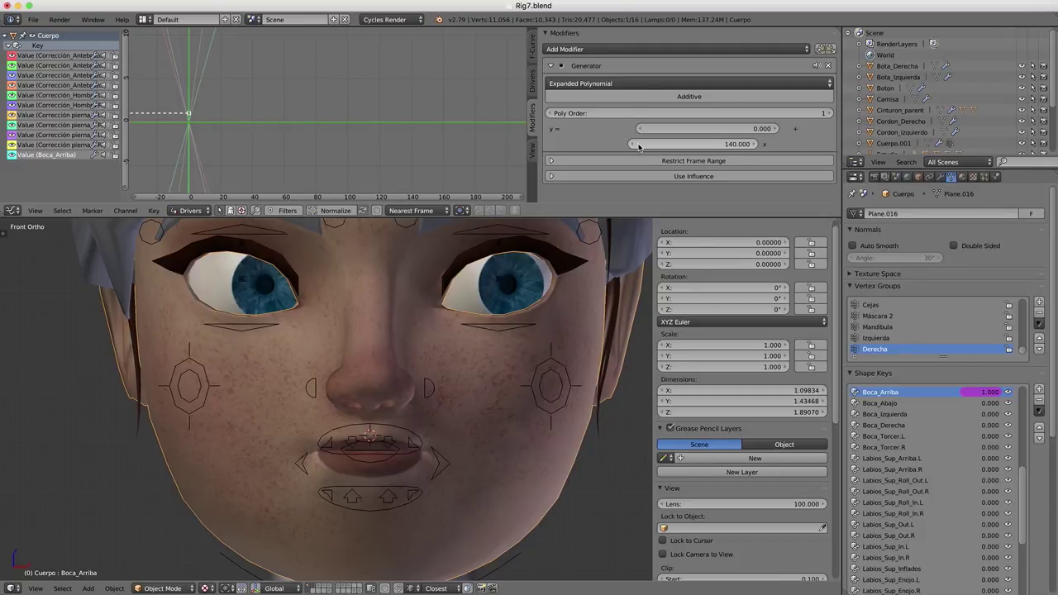
right_click(381, 466)
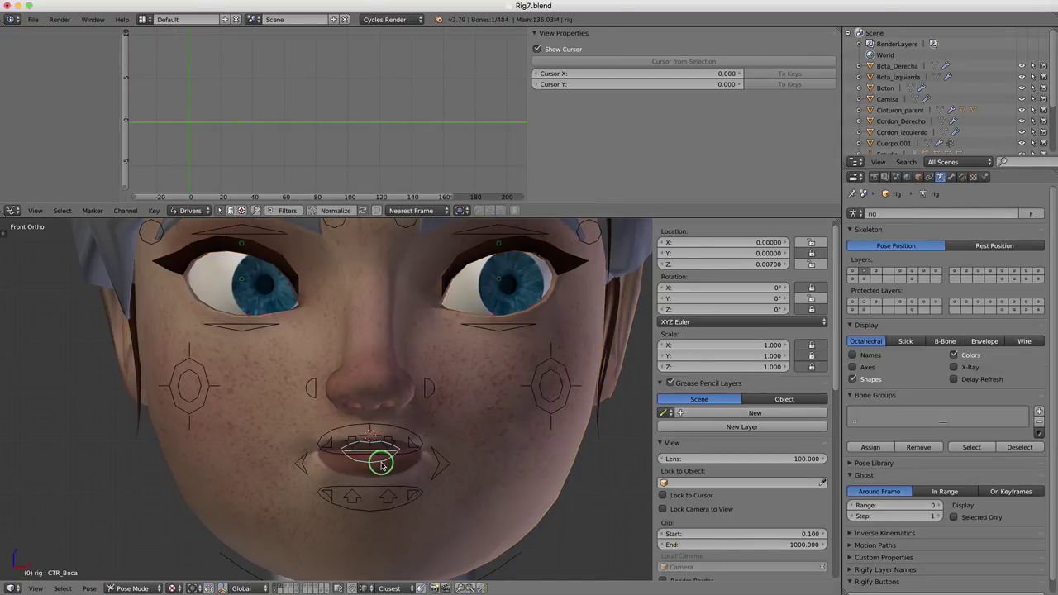
key(ctrl+z)
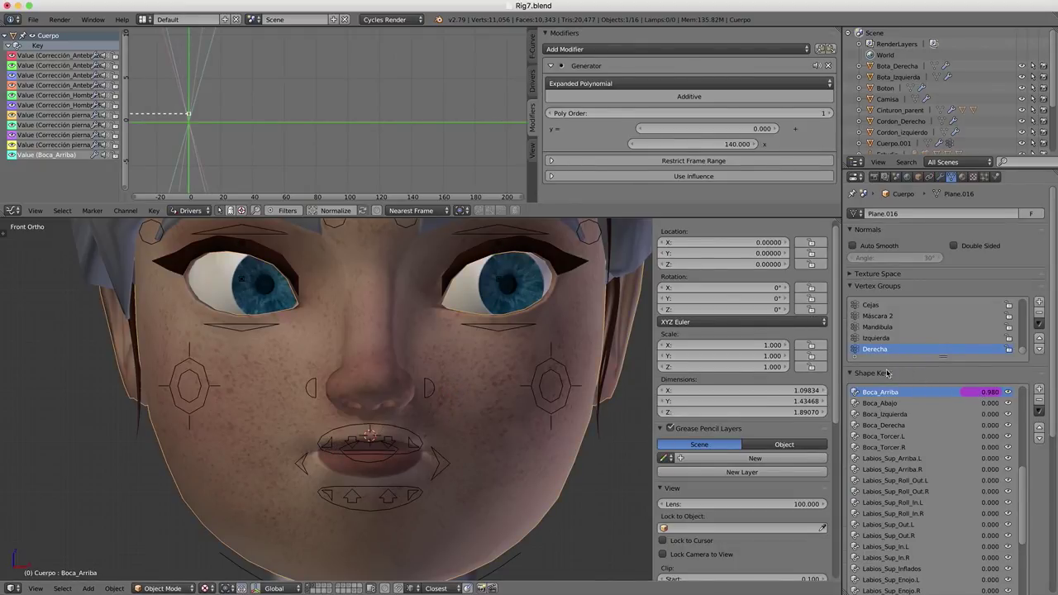
Step: Adjust the coefficient to 142 and raise CTR_Boca to test Boca_Arriba
click(732, 145)
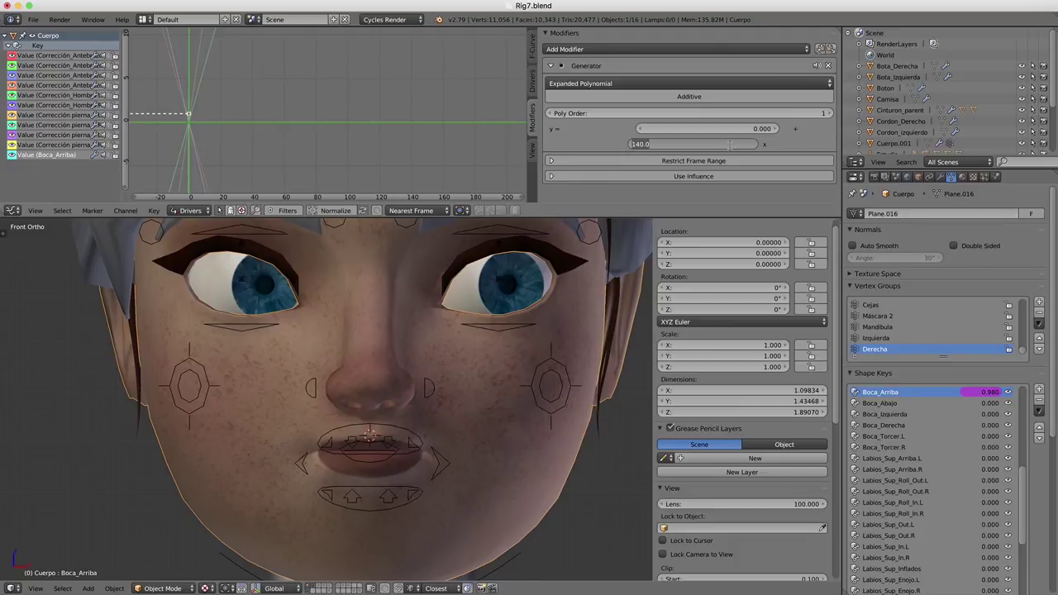
click(642, 145)
key(Return)
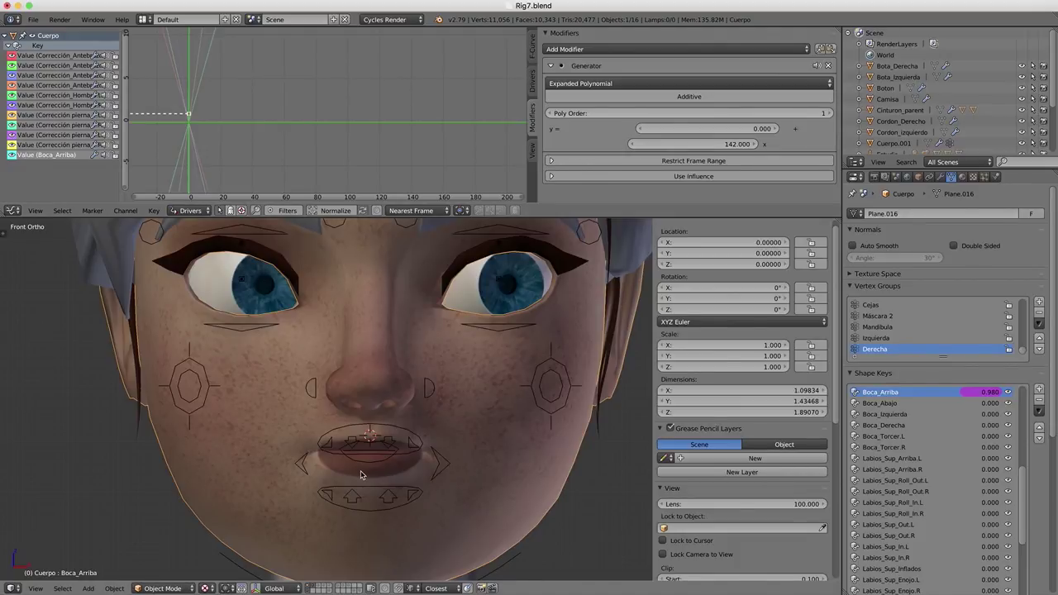
right_click(367, 457)
key(g)
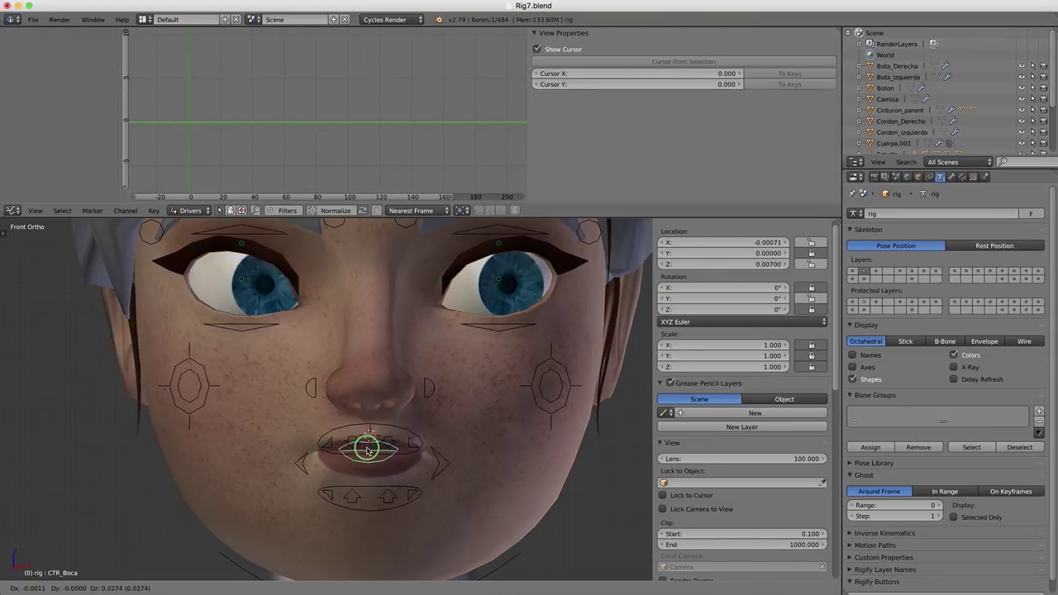
right_click(367, 448)
key(ctrl+Tab)
right_click(369, 444)
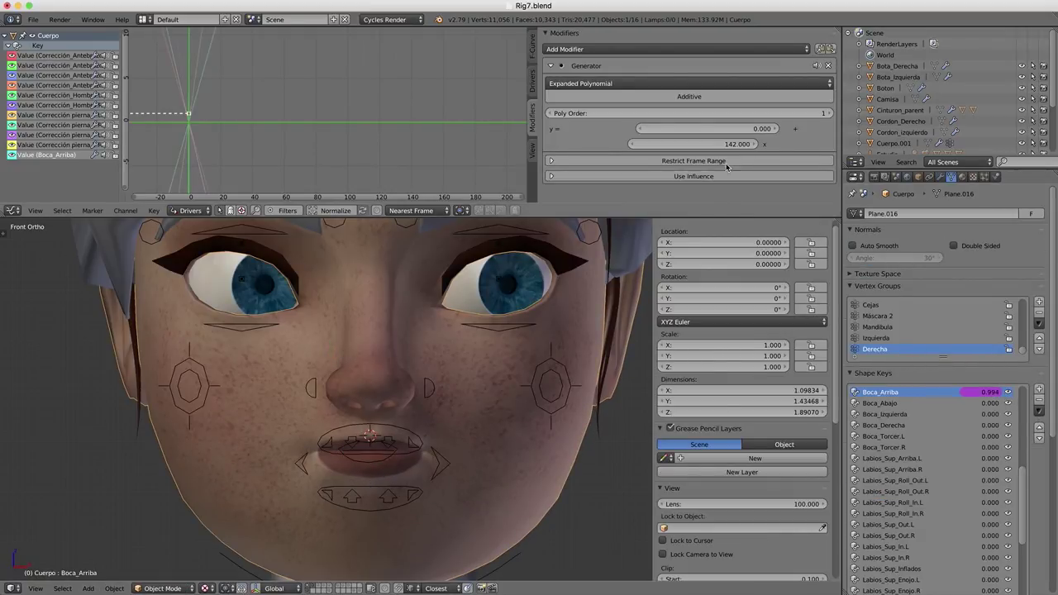
Step: Set the coefficient to 143 and retest CTR_Boca, leaving it at rest
click(702, 145)
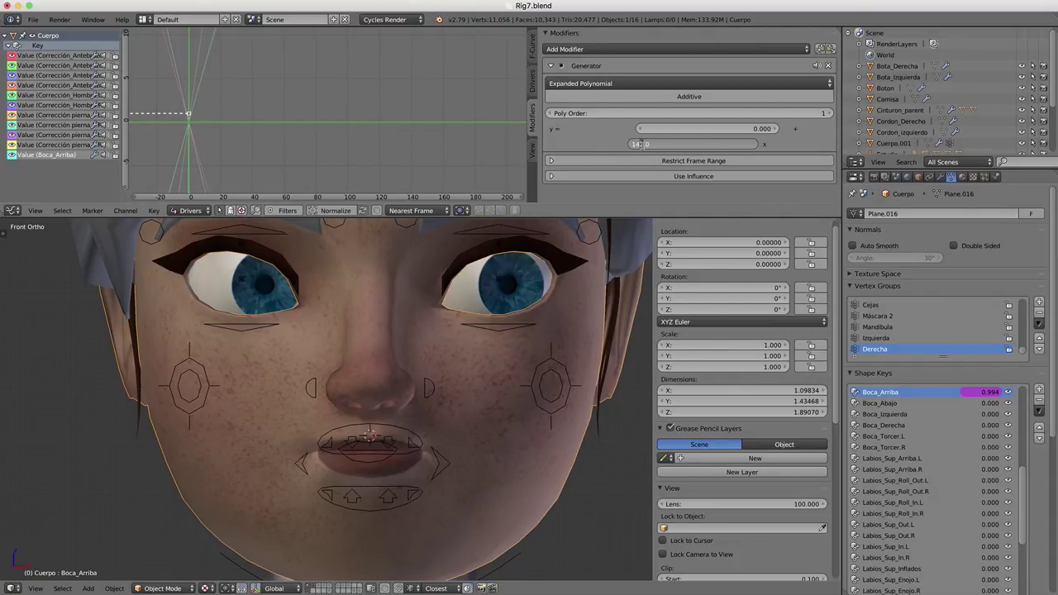
text(3)
key(Return)
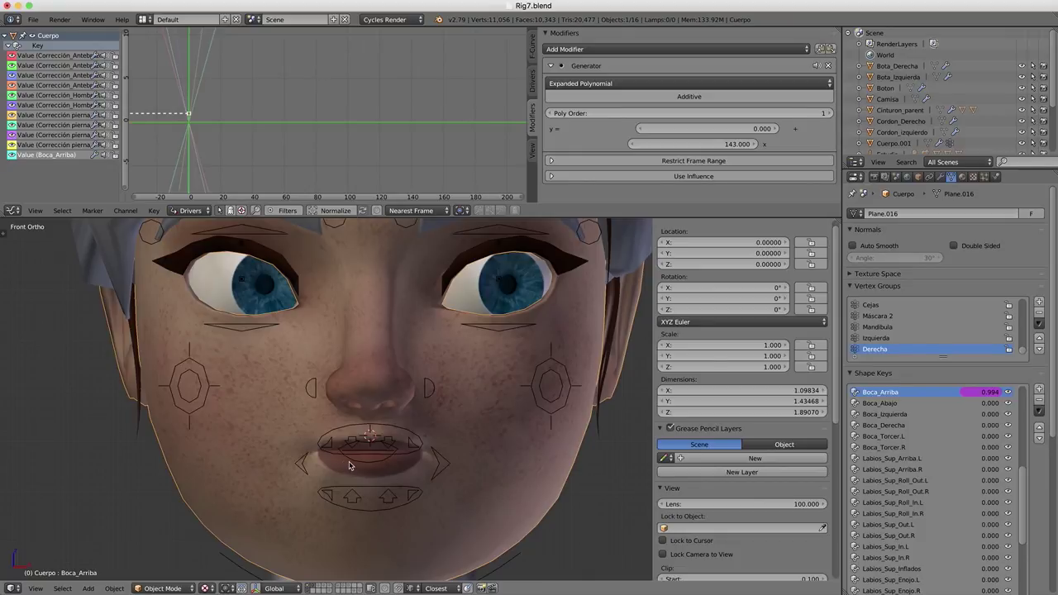
right_click(349, 463)
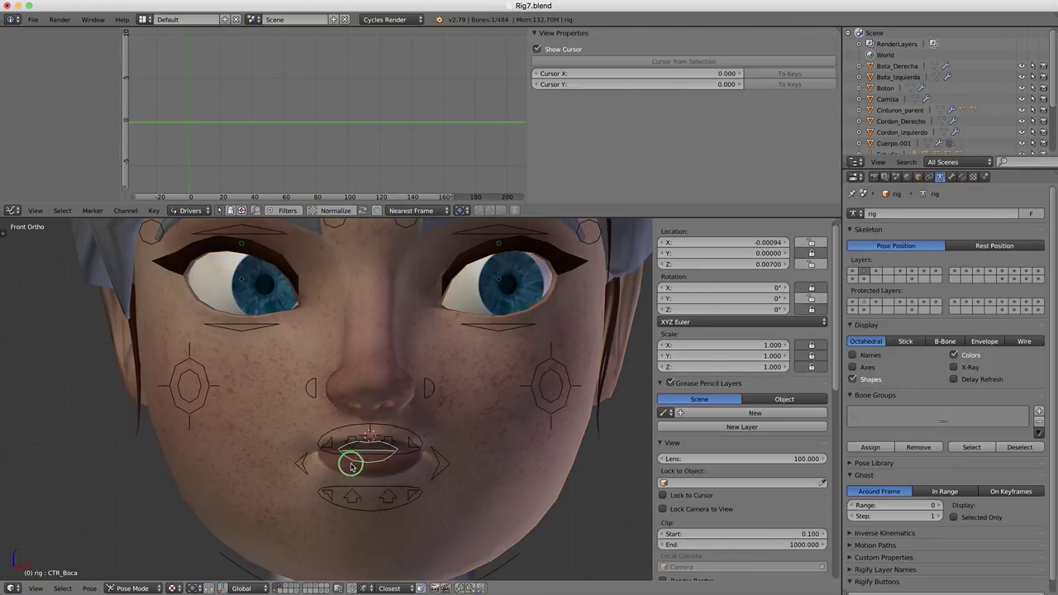
right_click(355, 384)
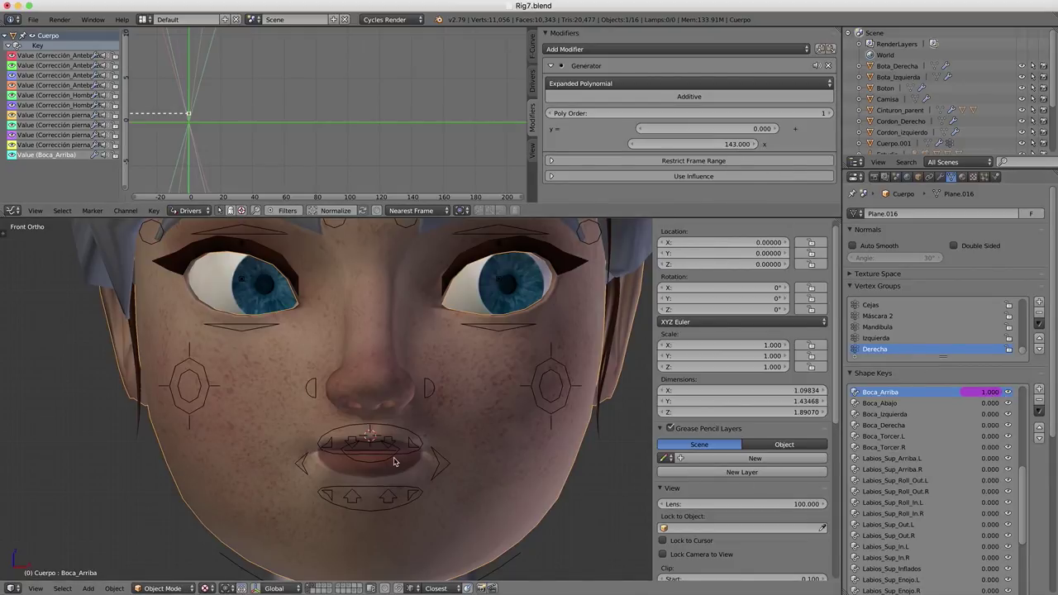
right_drag(385, 465, 388, 484)
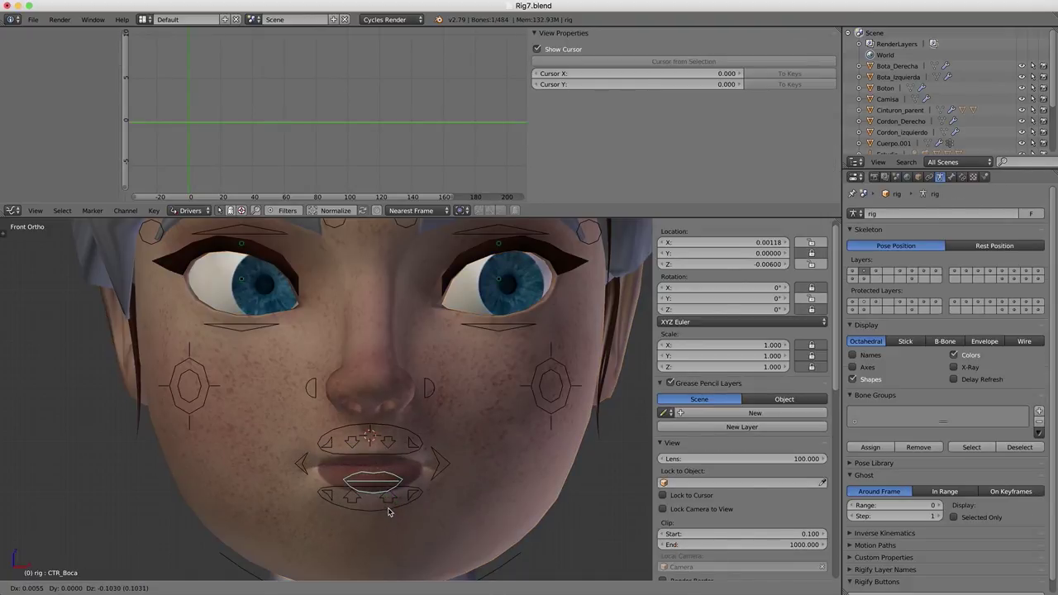
key(Escape)
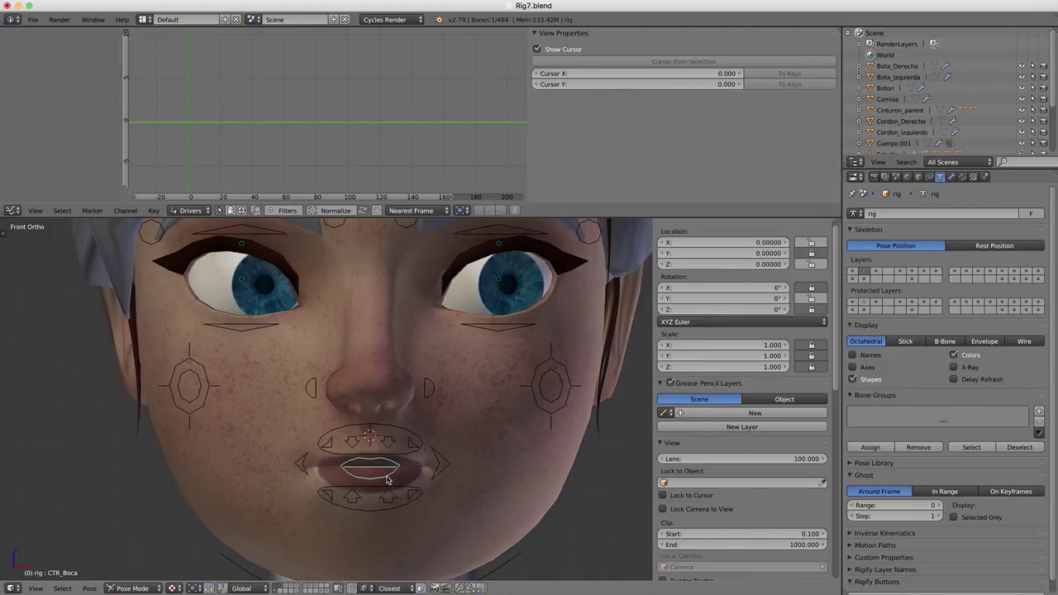
key(ctrl+Tab)
right_click(472, 453)
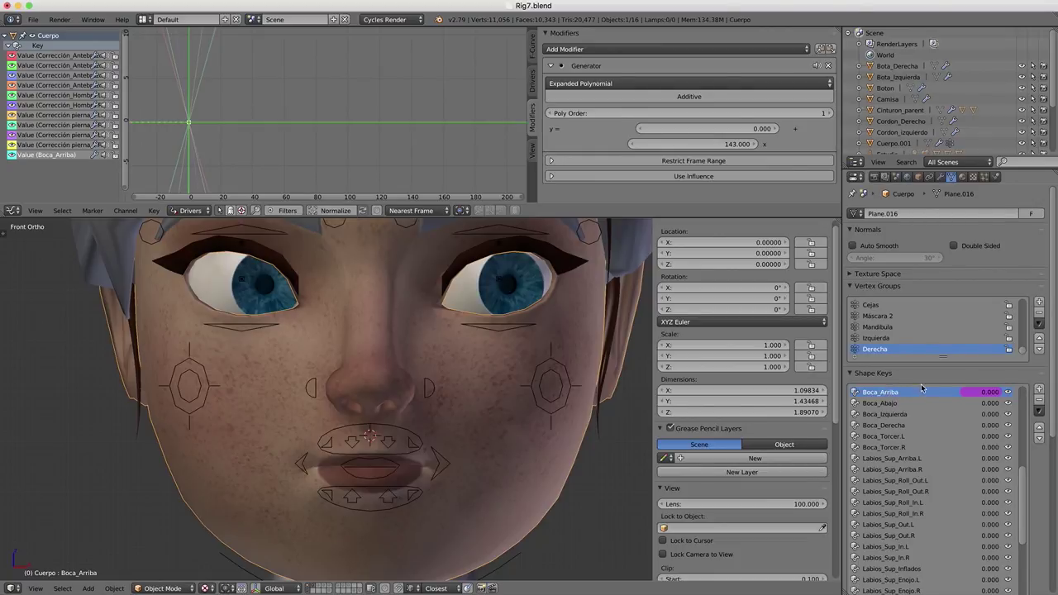
Step: Add a driver to Boca_Abajo and inspect its var reading CTR_Boca location.z
right_click(982, 392)
key(Escape)
click(909, 404)
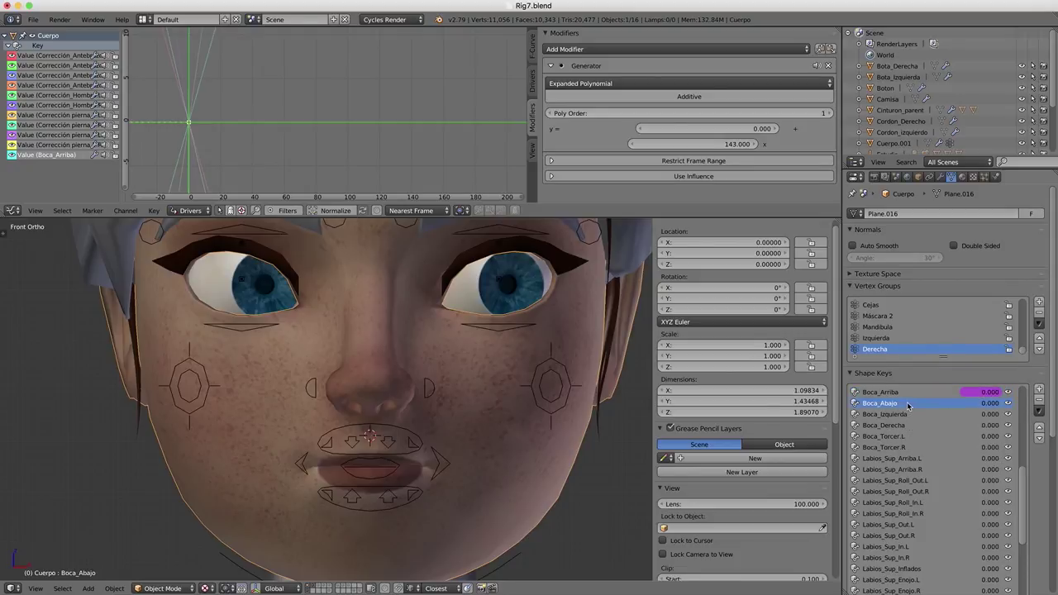
right_click(983, 403)
click(986, 404)
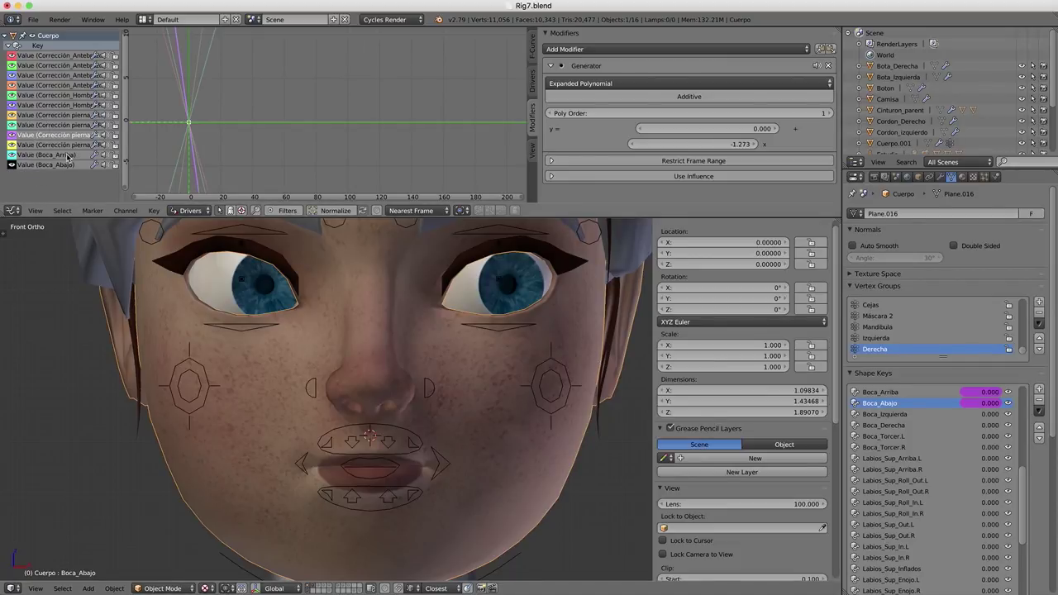
click(47, 166)
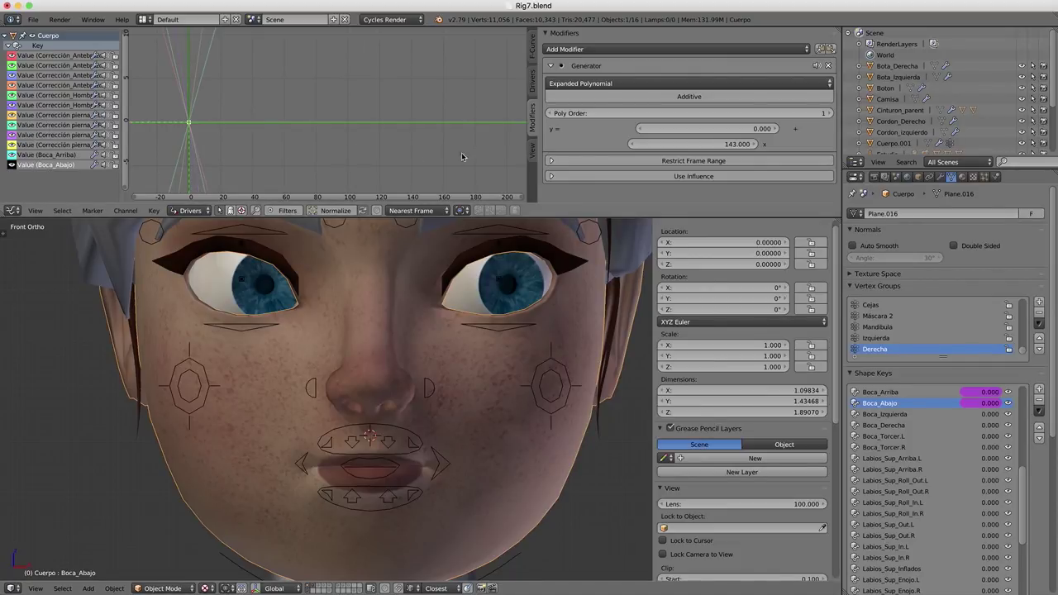
click(534, 83)
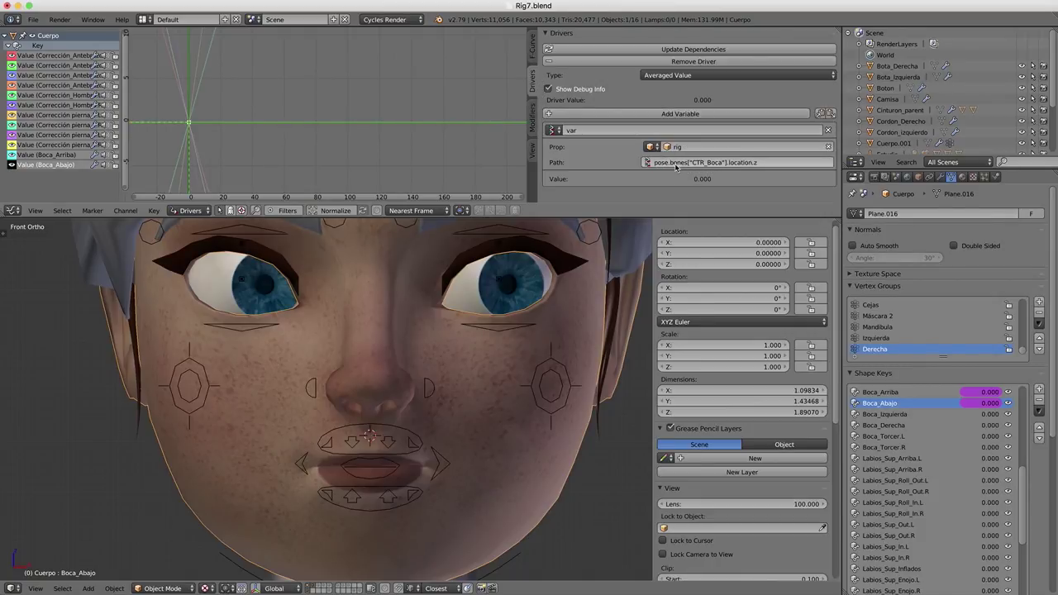
Step: Negate the Generator x coefficient to -143 and test by moving CTR_Boca
click(533, 116)
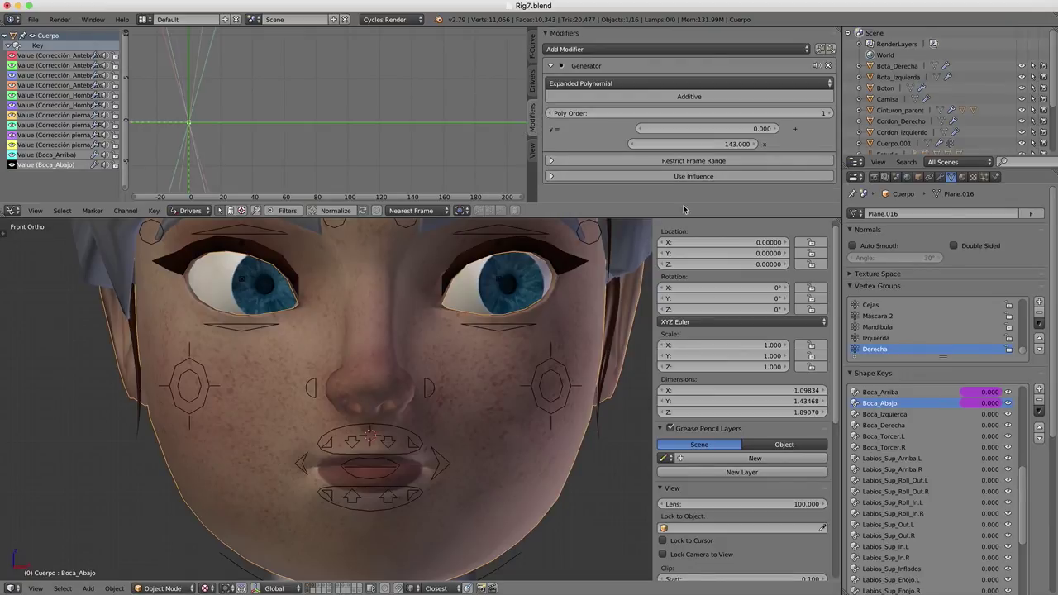
click(667, 144)
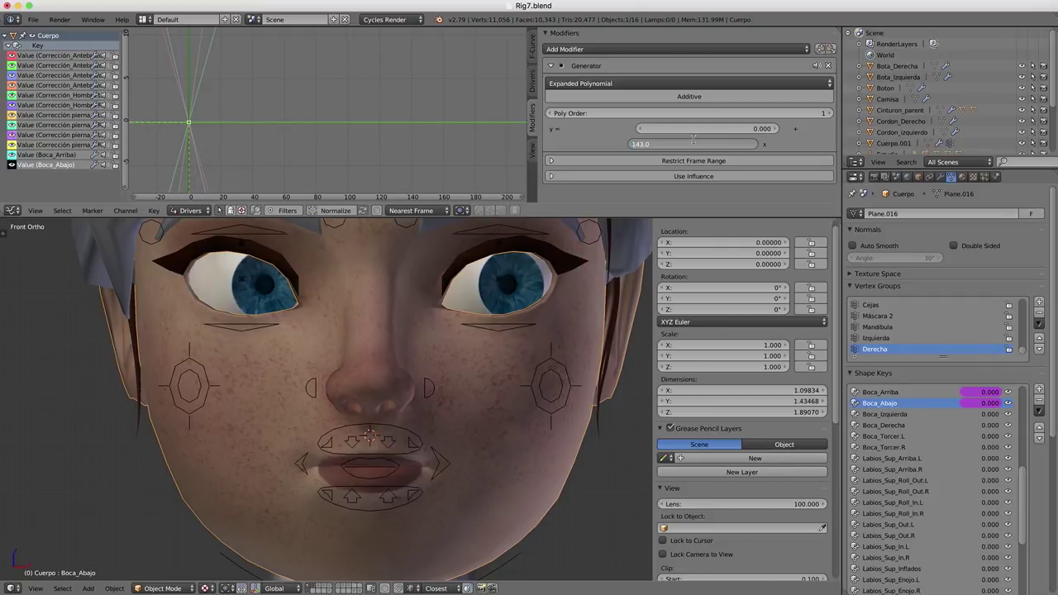
text(-143)
key(Return)
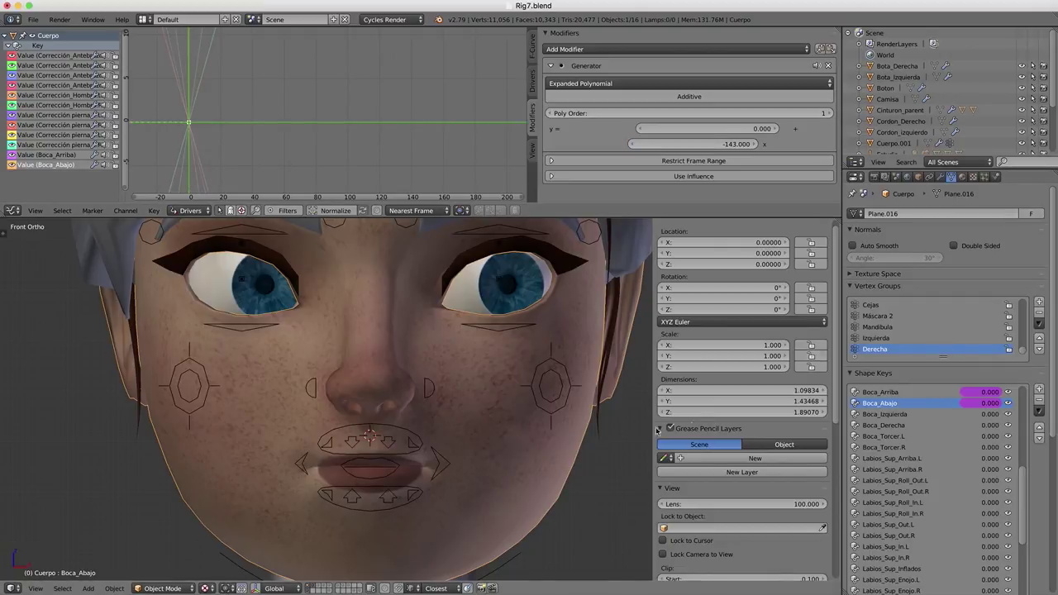
right_click(394, 470)
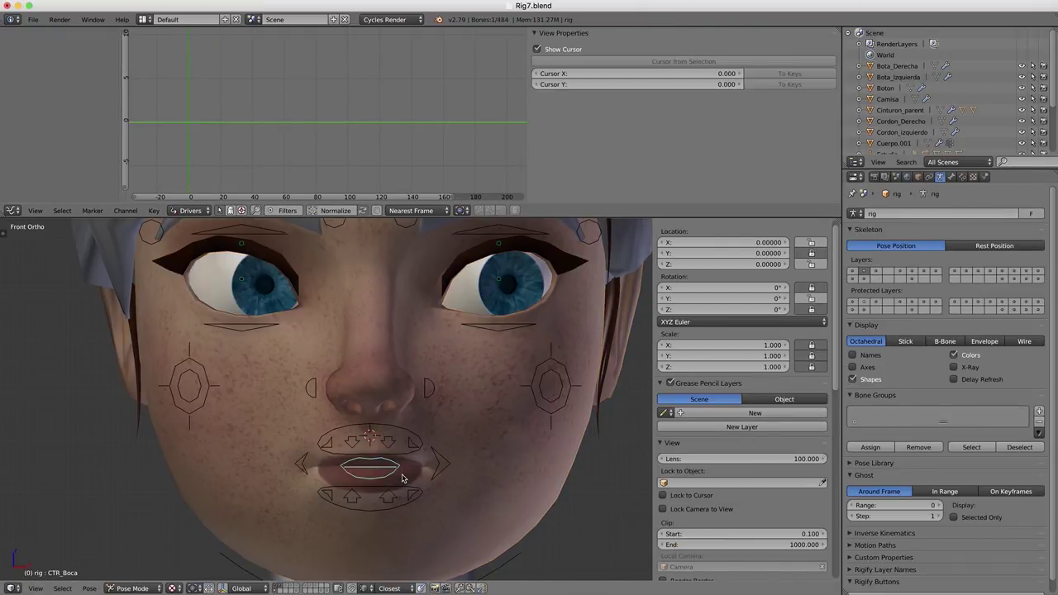
key(g)
click(405, 501)
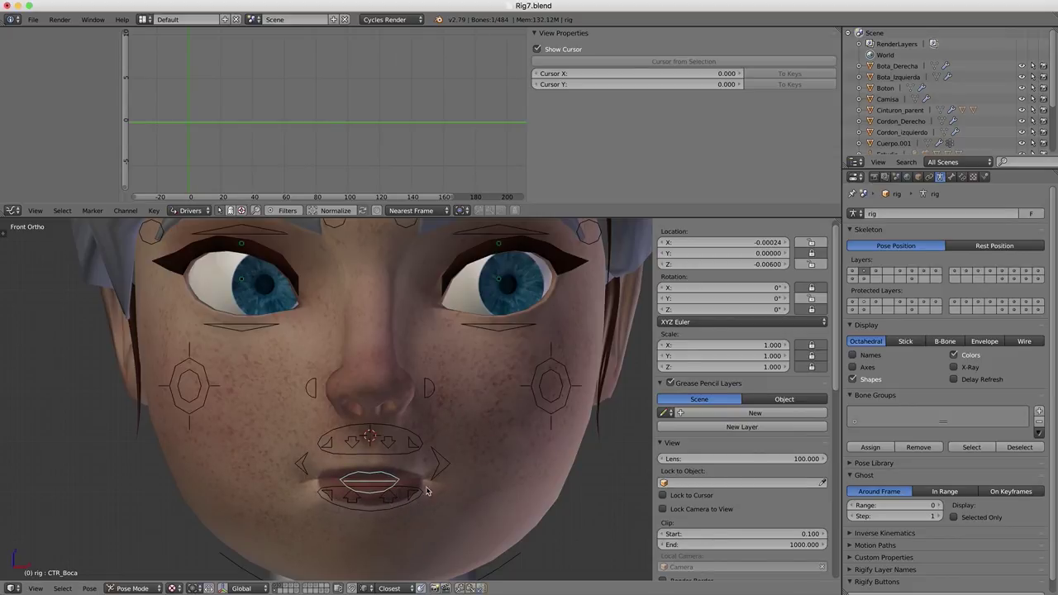
right_click(429, 492)
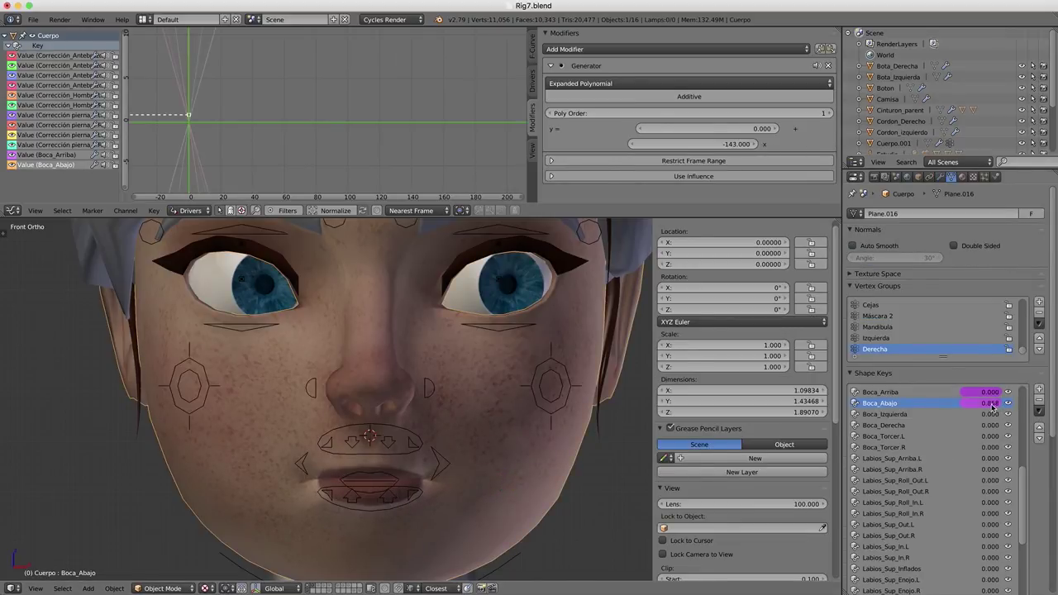
Step: Try coefficients -150 and then -164, checking how far the mouth opens
click(646, 148)
text(-150)
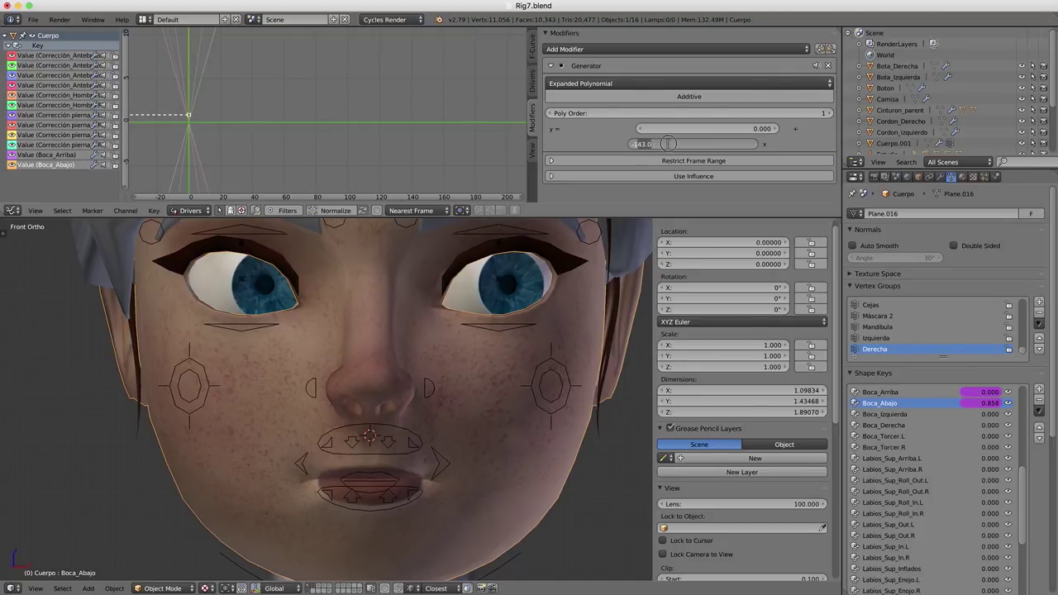
key(Return)
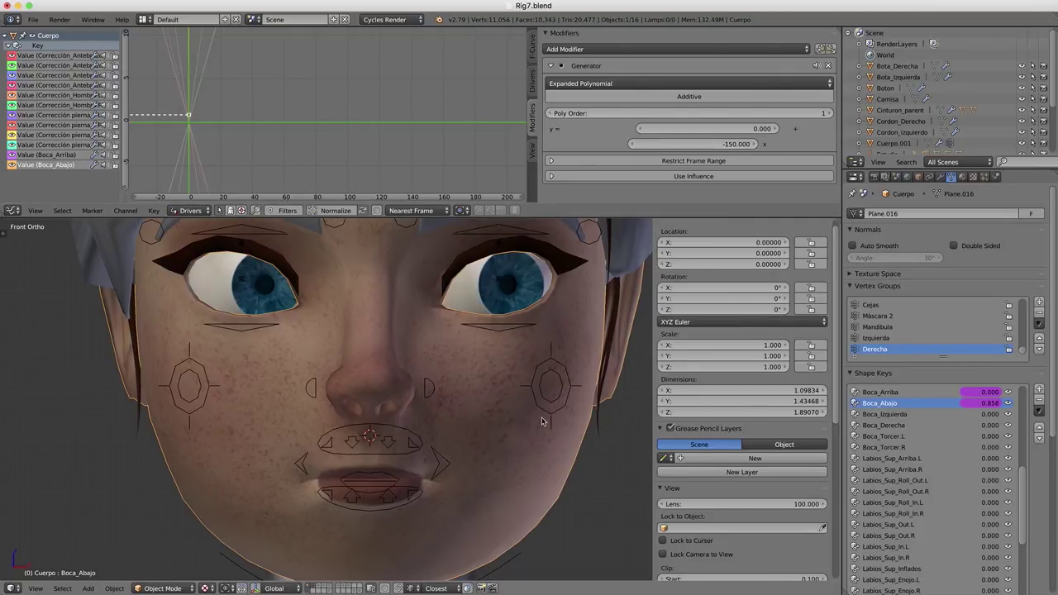
drag(395, 489, 395, 496)
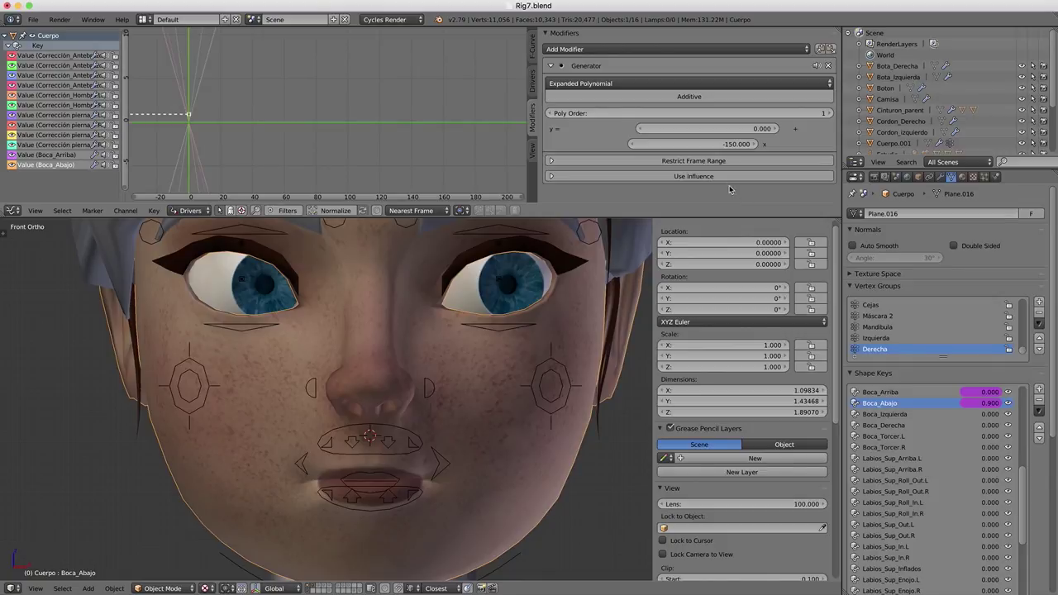
click(729, 144)
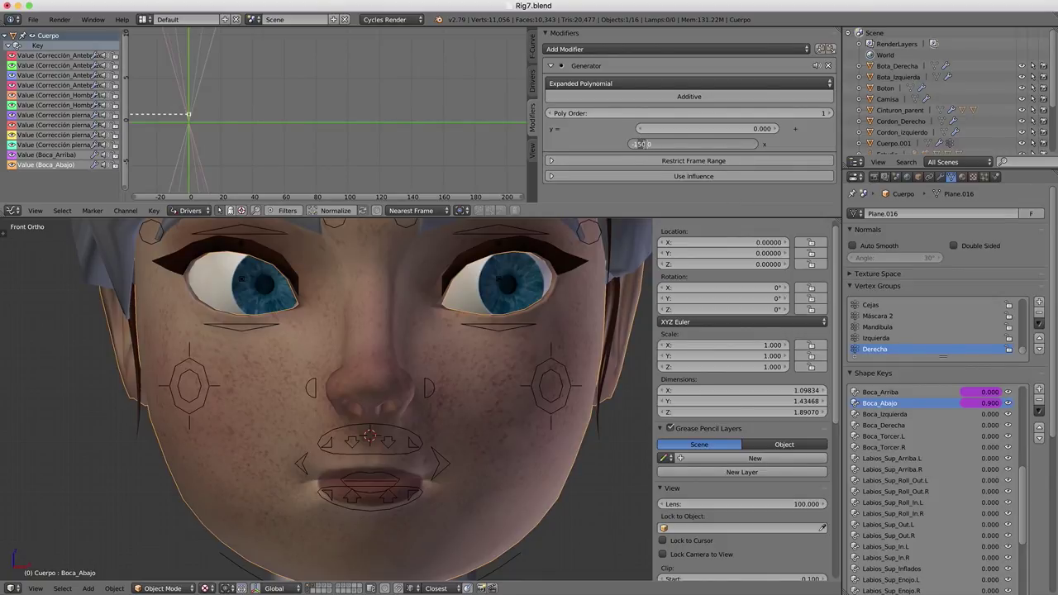
text(-16.4)
key(Return)
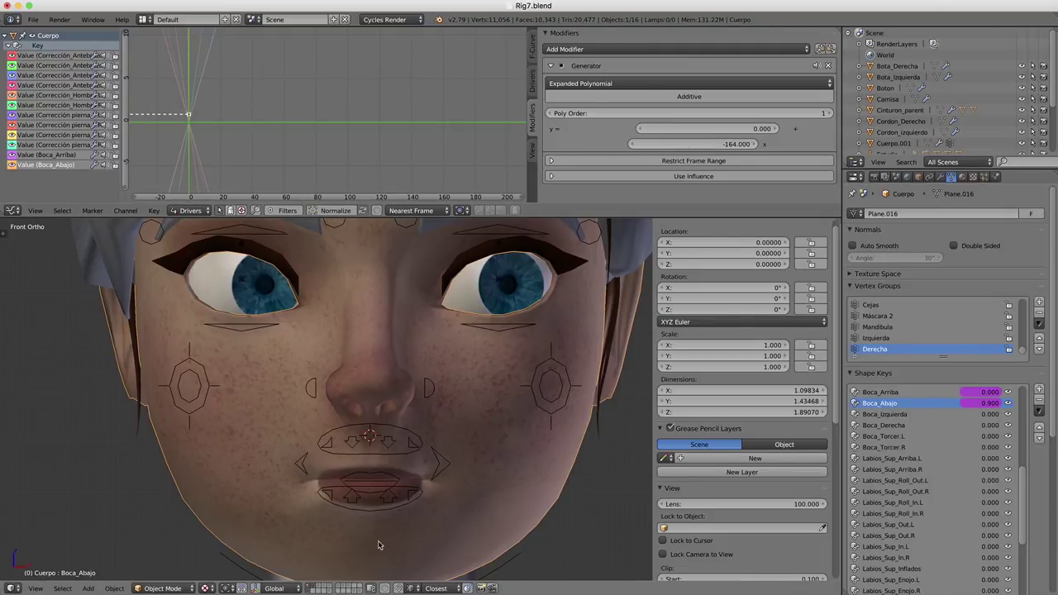
right_click(394, 482)
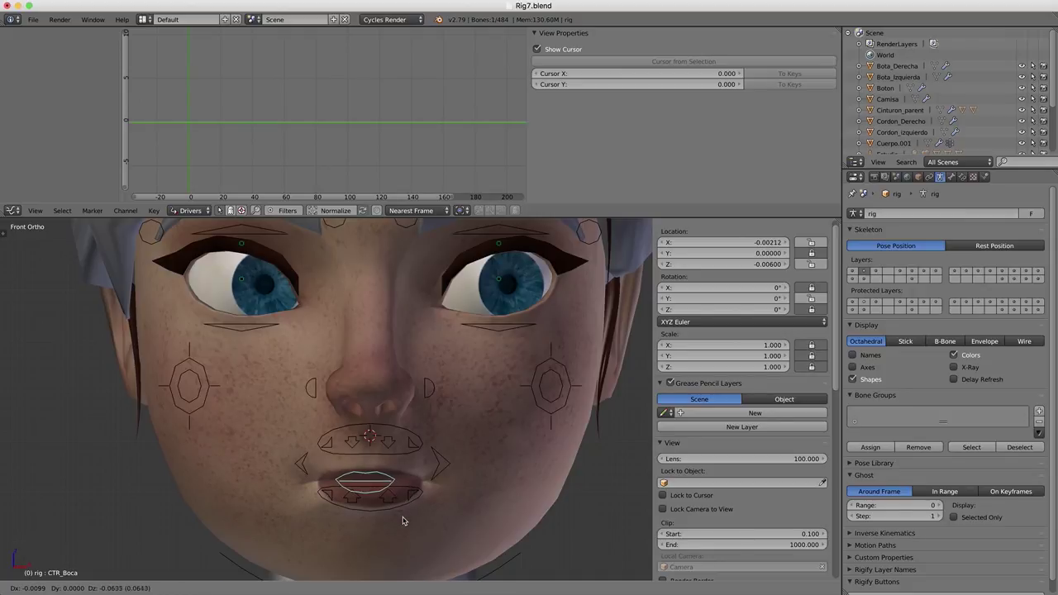
right_click(426, 503)
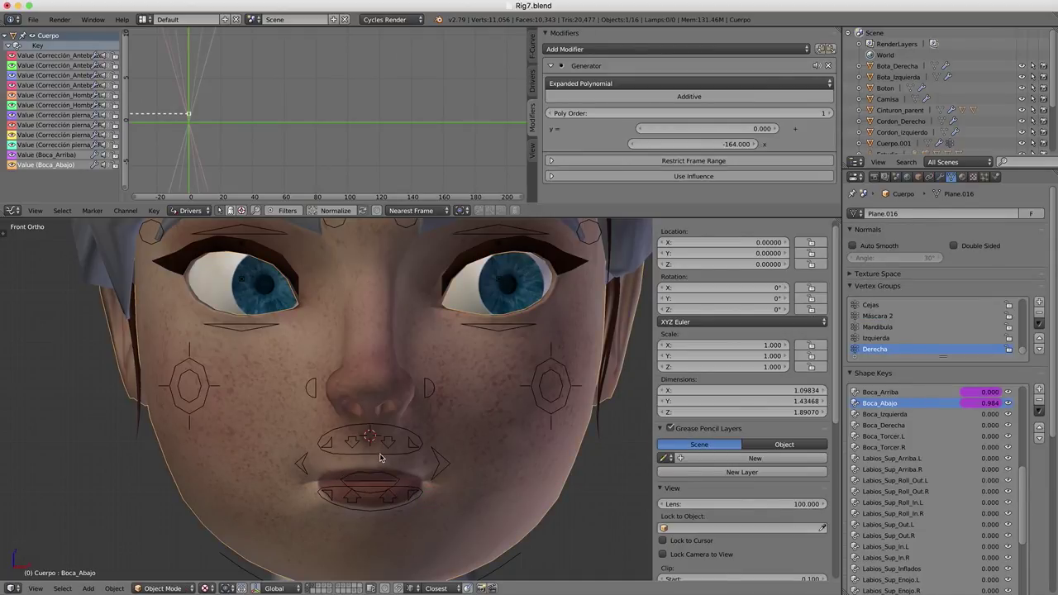
Step: Refine the coefficient to -166 and test CTR_Boca again
click(685, 145)
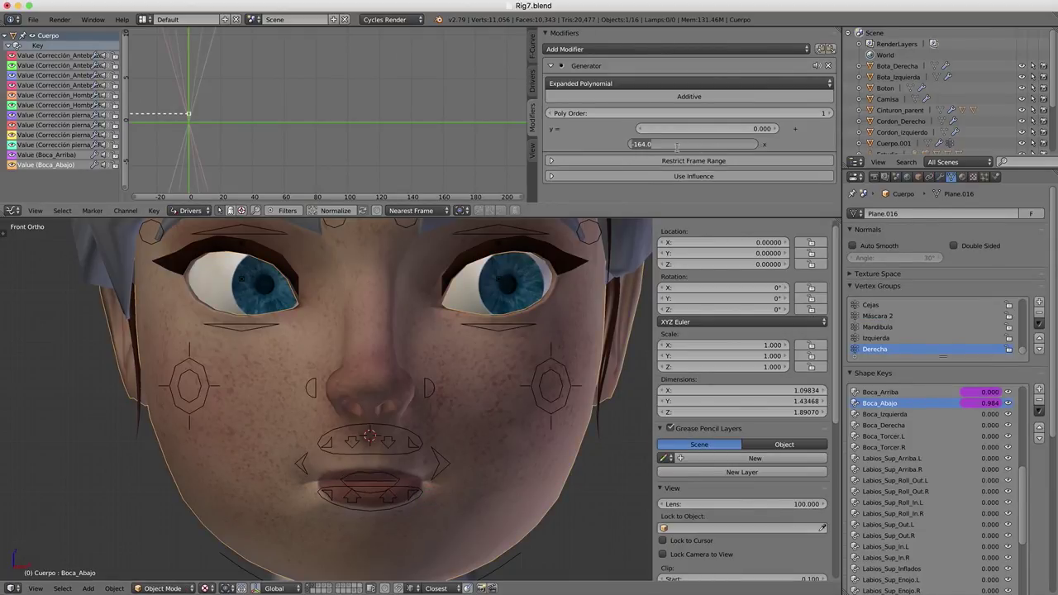
double_click(645, 145)
text(-166.000)
key(Return)
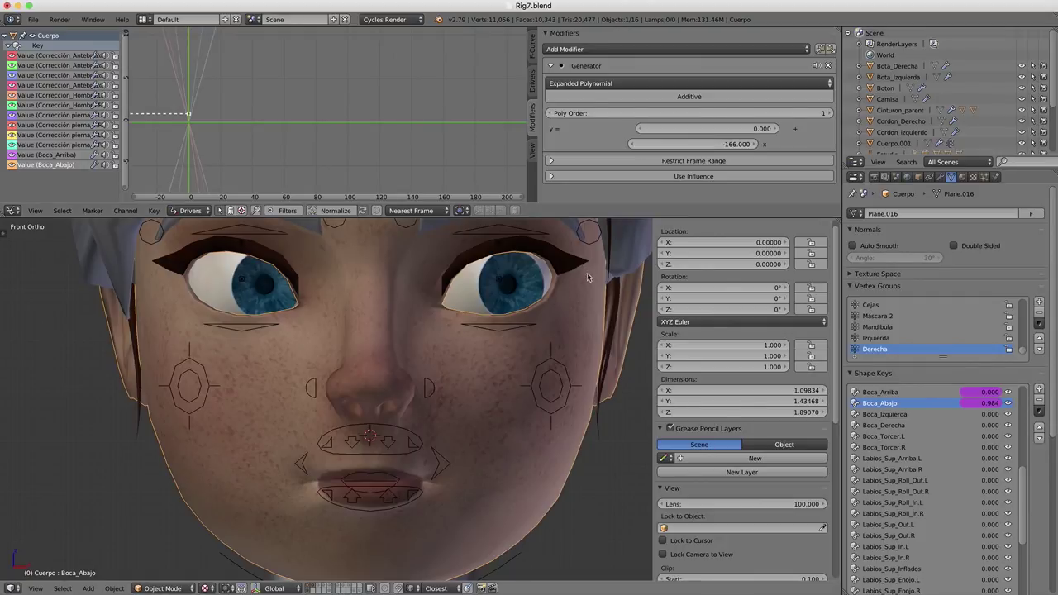
right_click(395, 485)
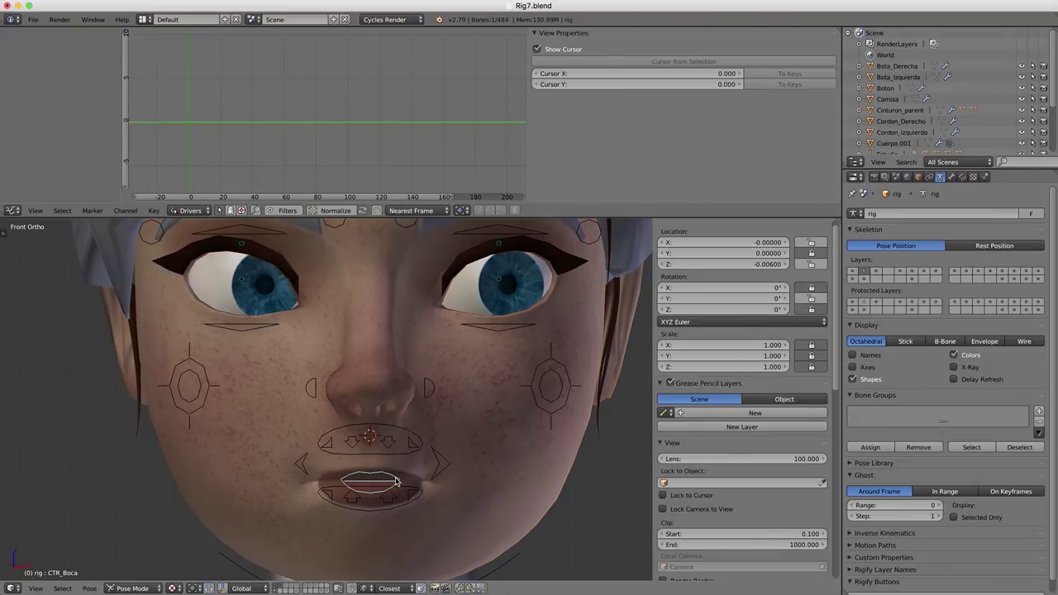
key(g)
right_click(405, 463)
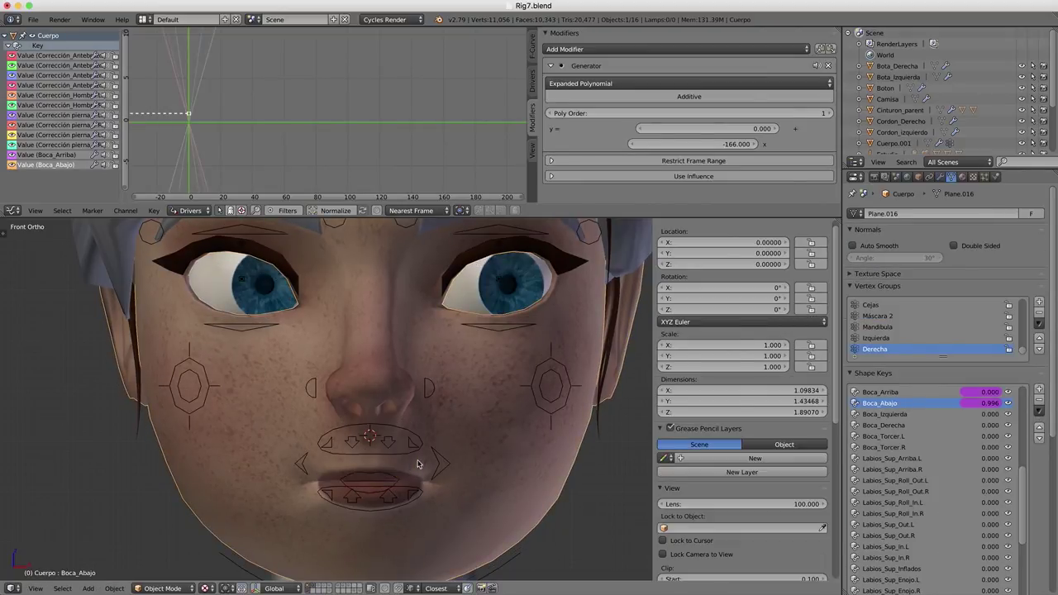
right_click(393, 479)
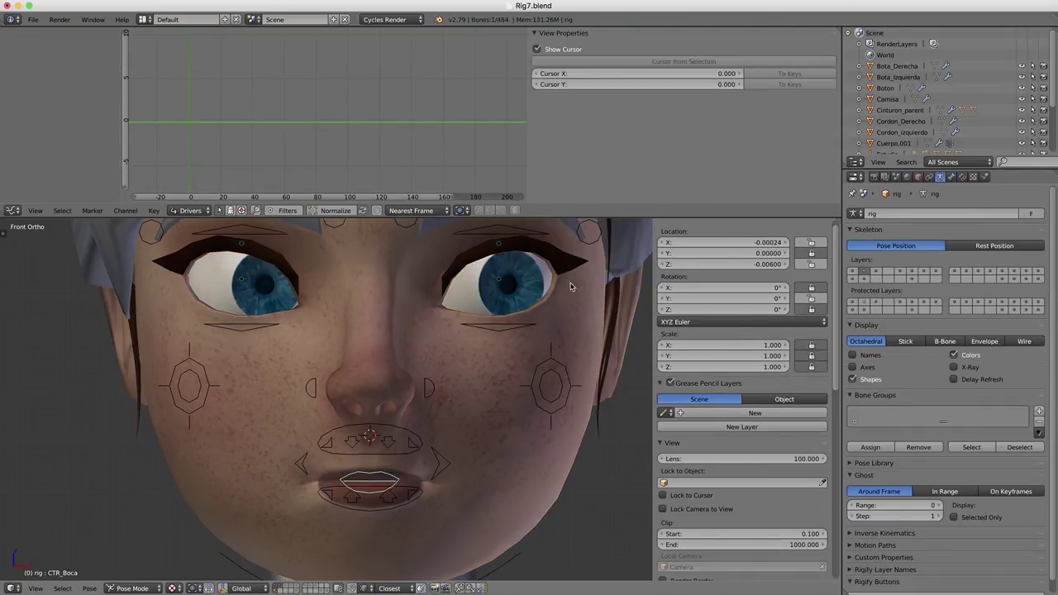
right_click(460, 511)
Step: Set the coefficient to -167, lower CTR_Boca along Z to test, then reset it with Alt+G
click(740, 144)
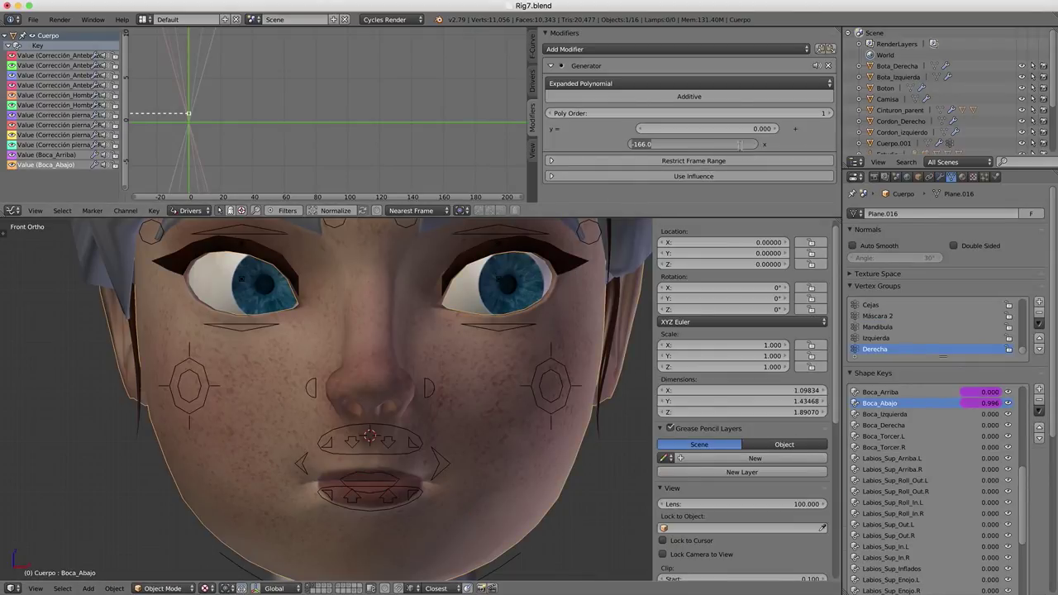
text(-167)
key(Return)
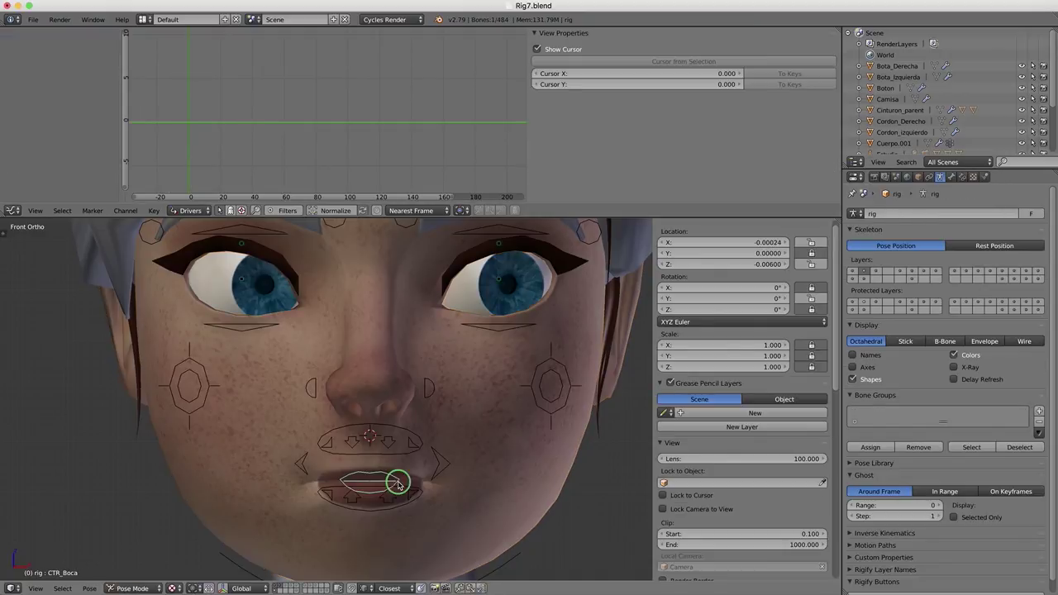
right_click(403, 486)
key(g)
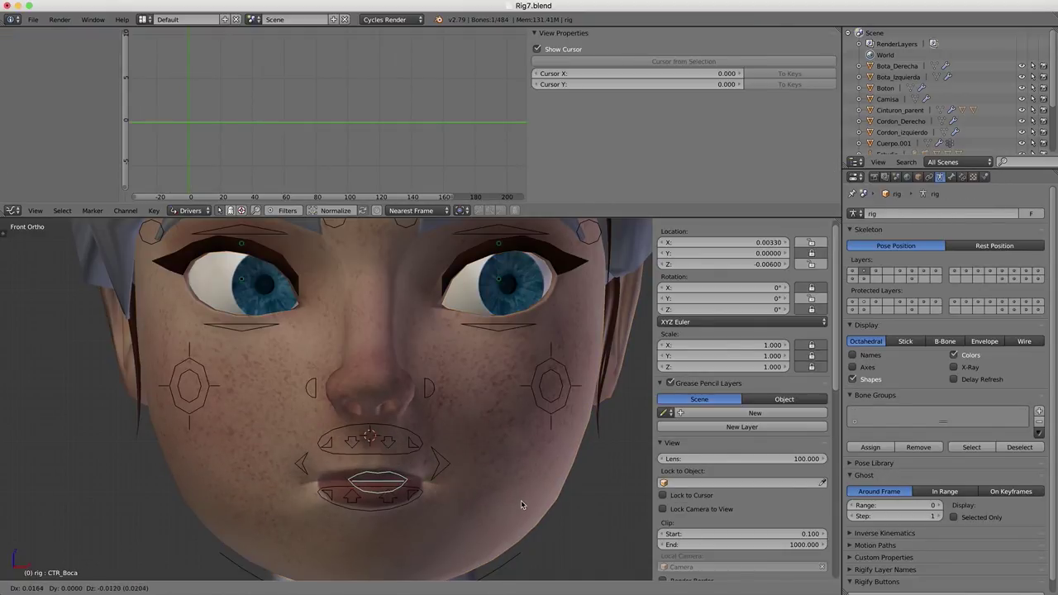
key(z)
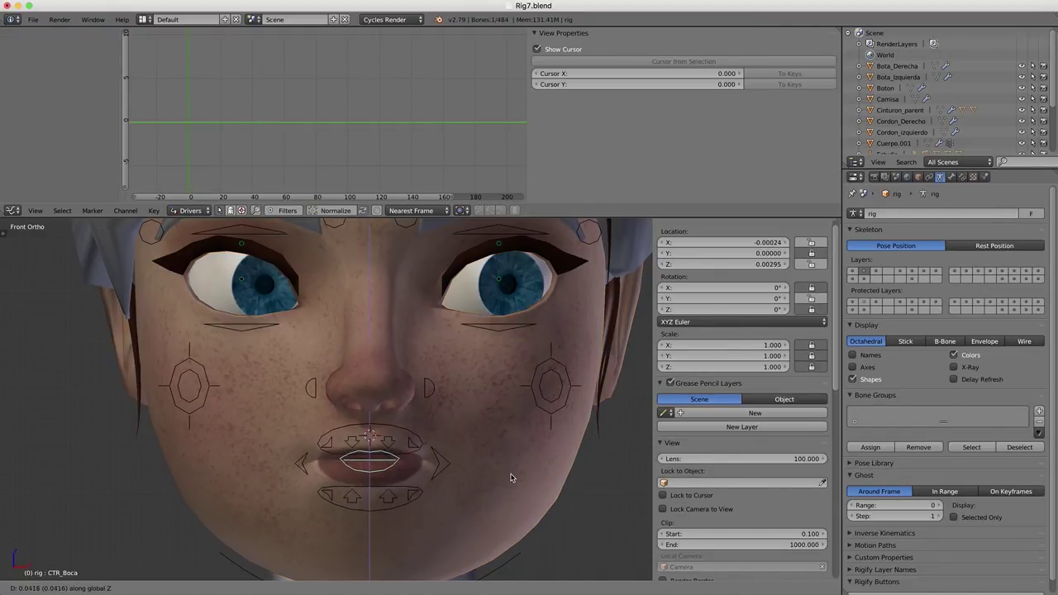
click(521, 429)
right_click(514, 459)
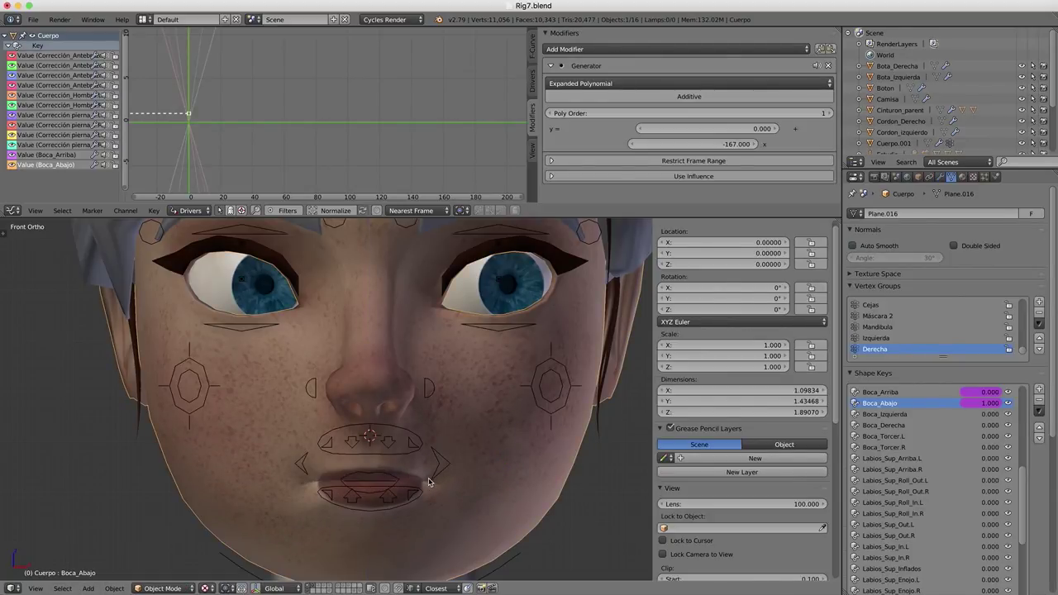
scroll(429, 482, down, 2)
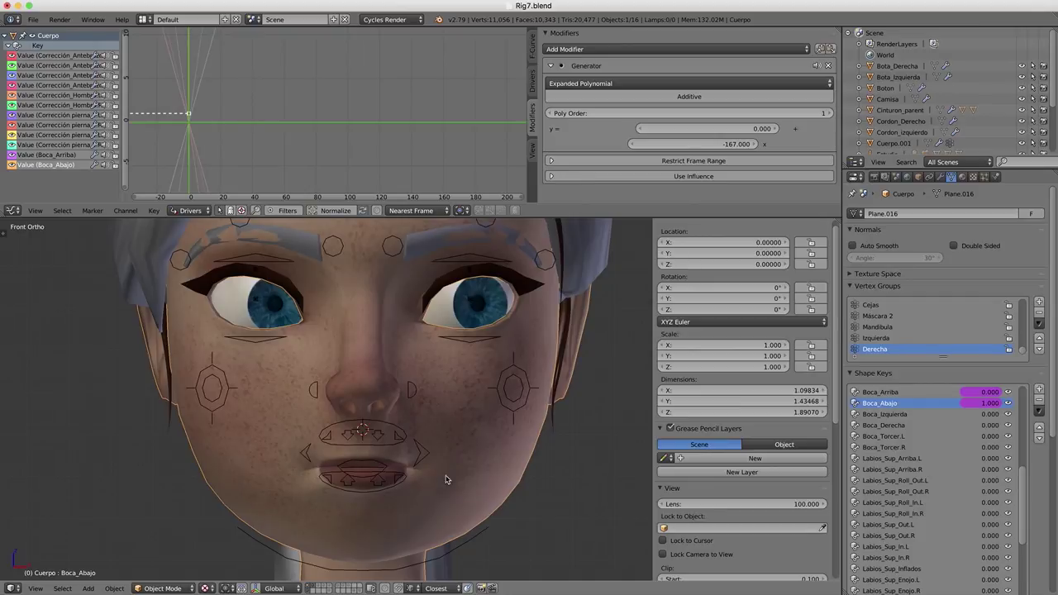
right_click(383, 474)
key(alt+g)
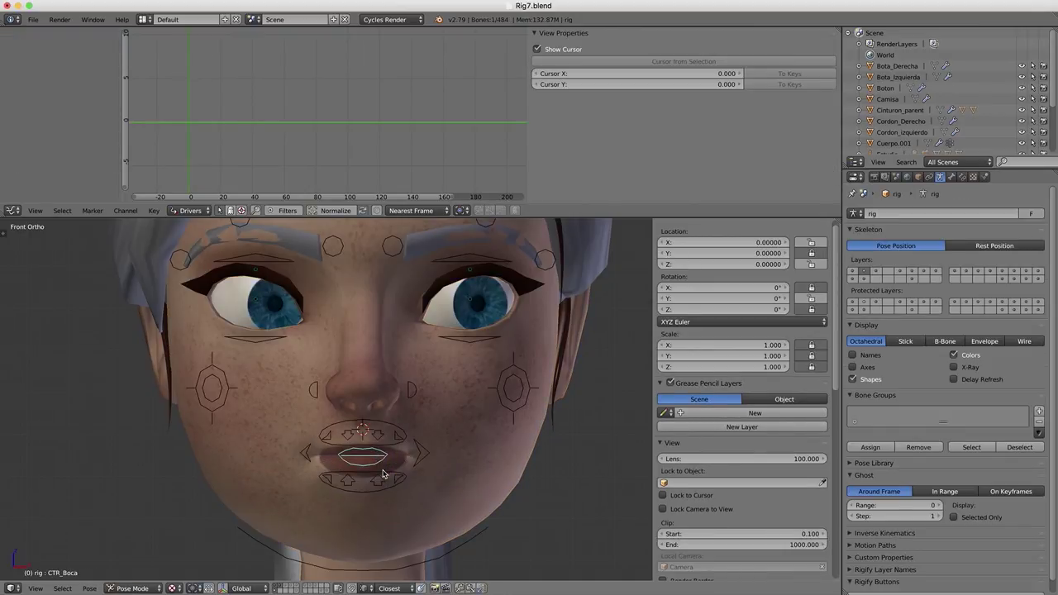
right_click(461, 463)
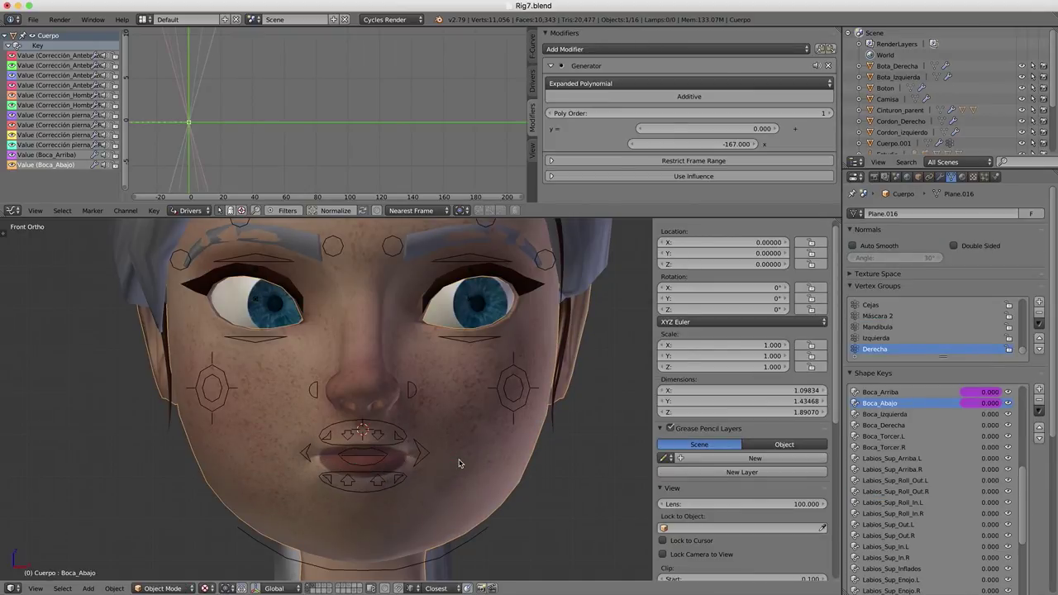
scroll(990, 418, up, 2)
Step: Copy the Boca_Abajo driver and paste it onto the Boca_Izquierda value
right_click(973, 414)
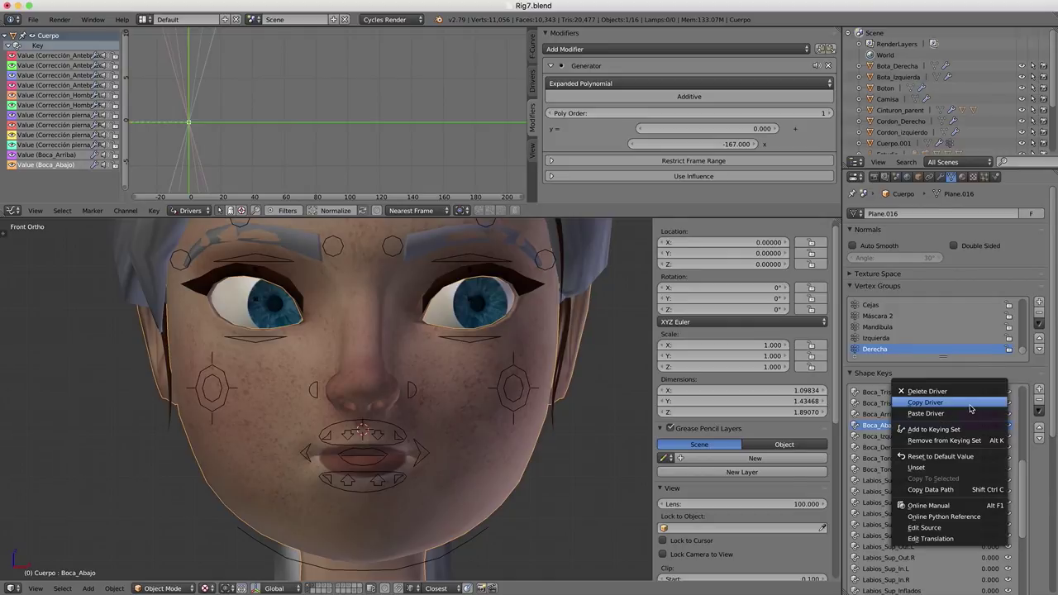
click(970, 407)
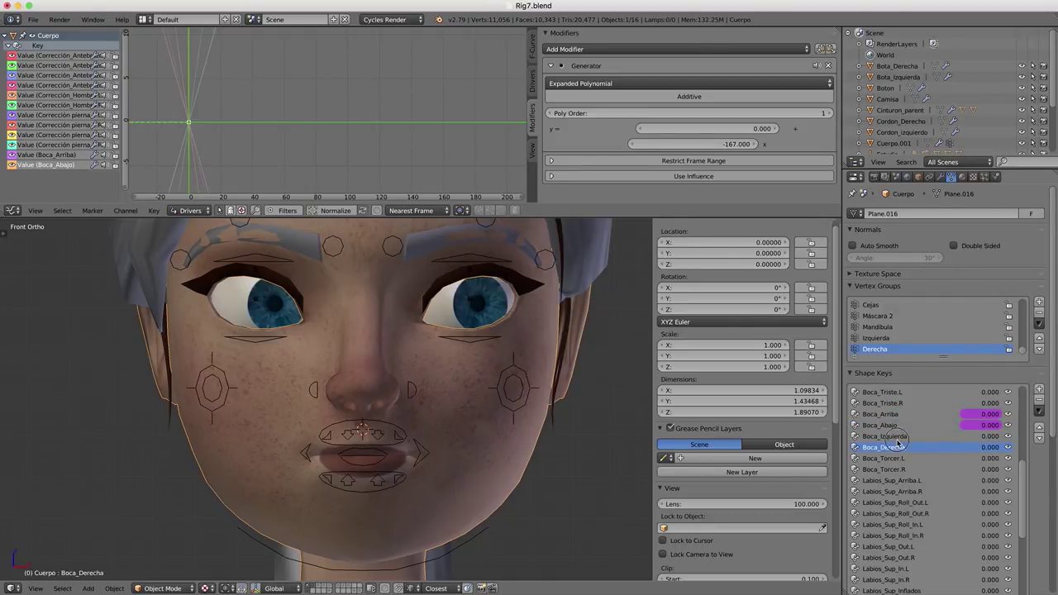
click(901, 436)
right_click(984, 438)
click(964, 449)
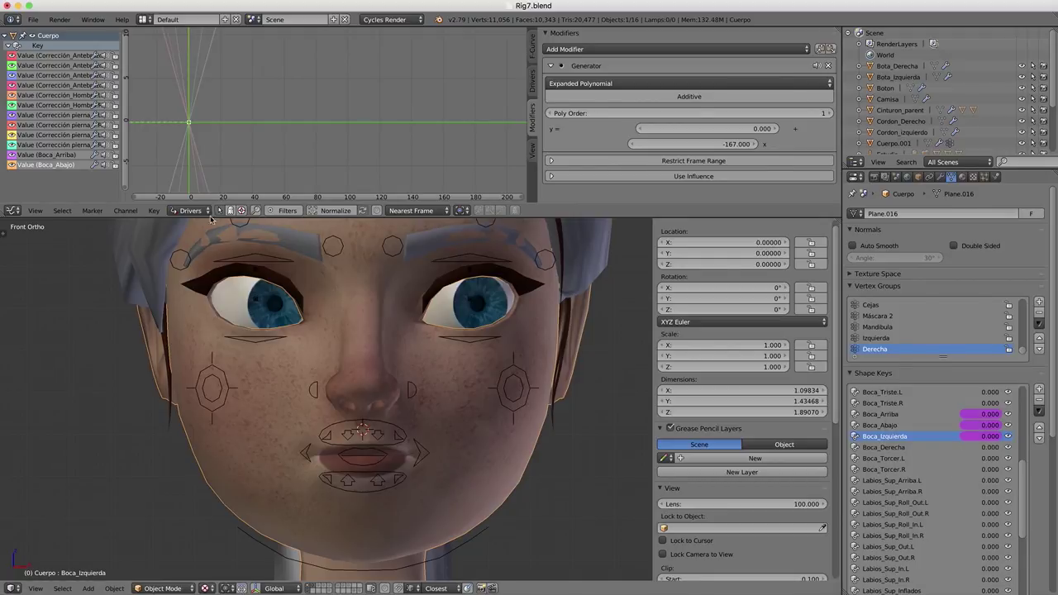
Step: Change the Boca_Izquierda driver's var path from location.z to location.x
click(43, 173)
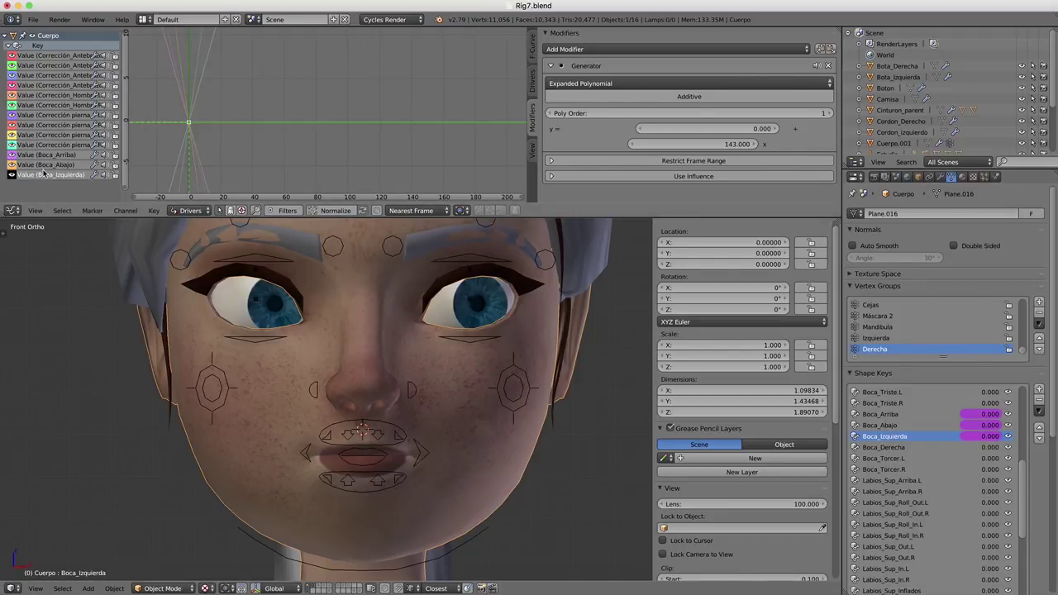
click(533, 80)
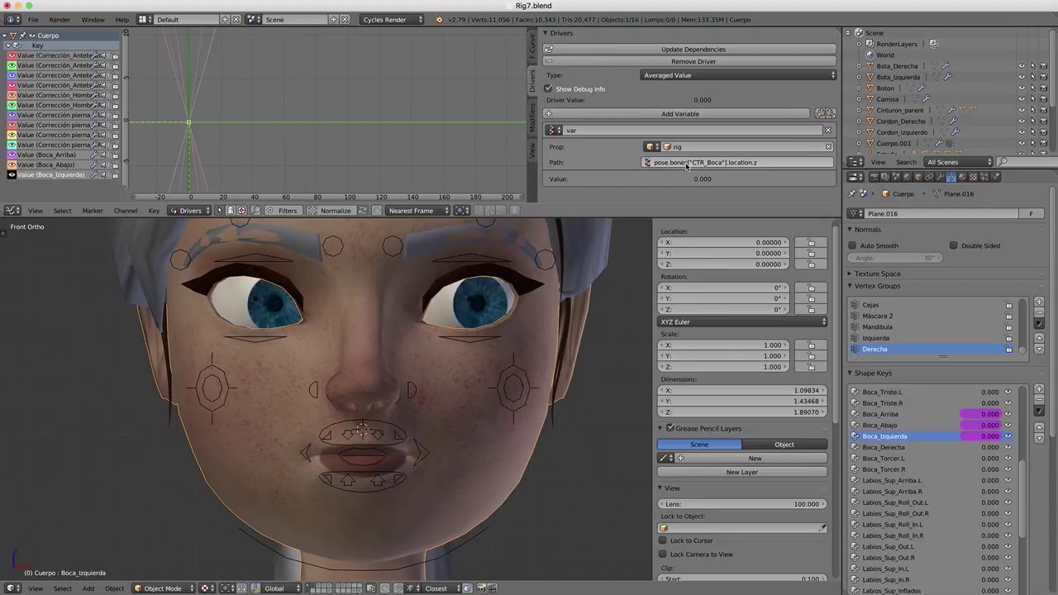
click(755, 163)
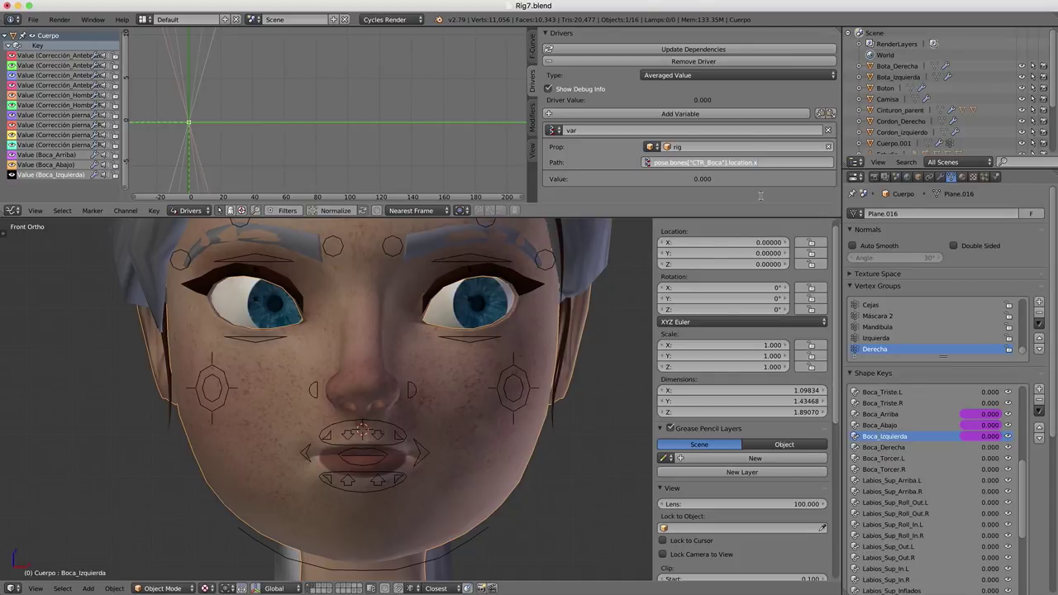
key(Return)
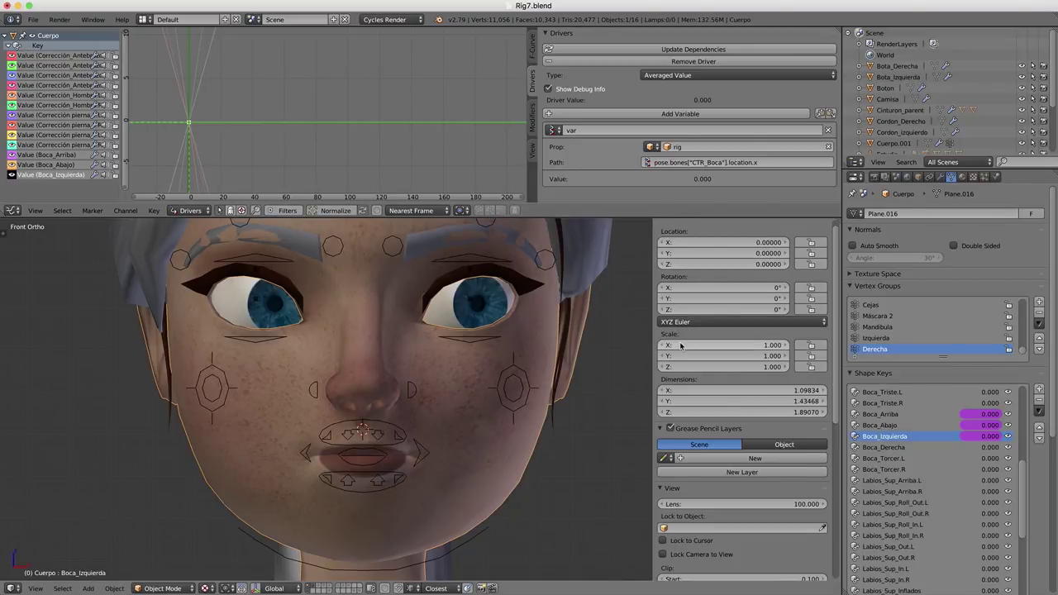
Step: Test by sliding CTR_Boca sideways, then return it to rest and reselect Cuerpo
right_click(379, 465)
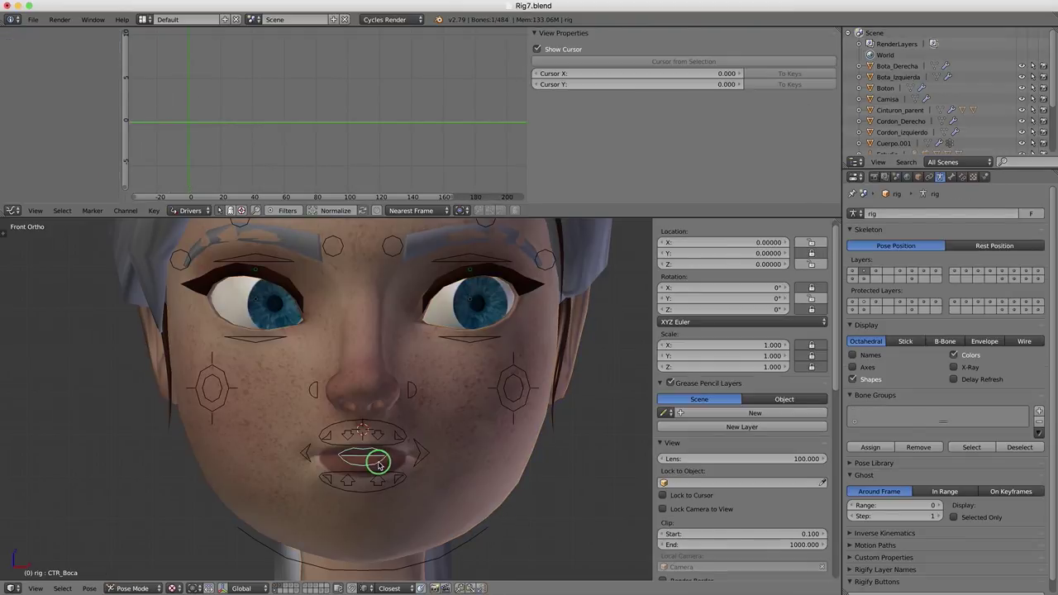
key(g)
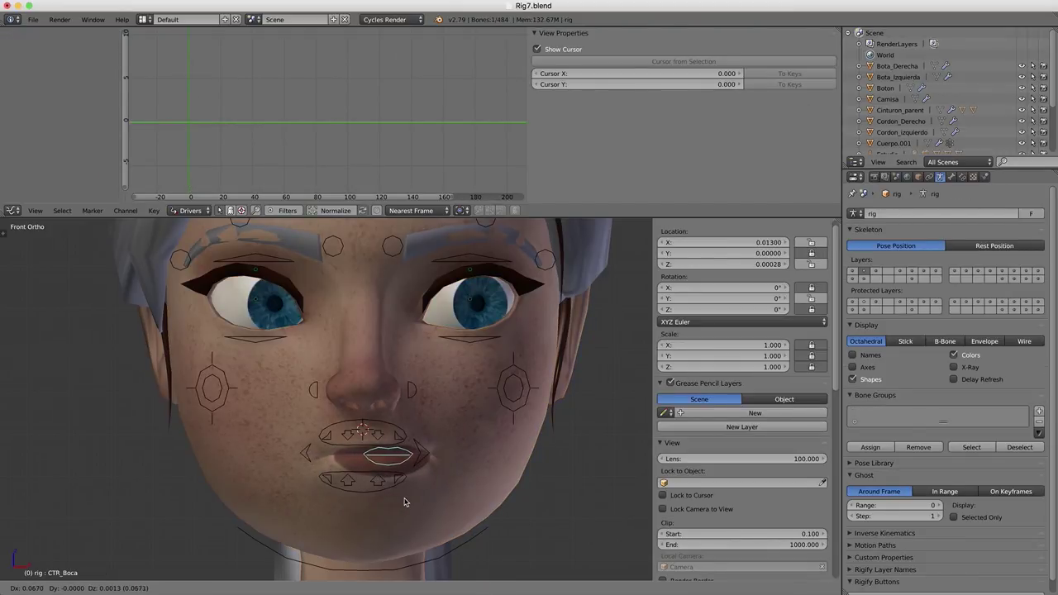
right_click(379, 505)
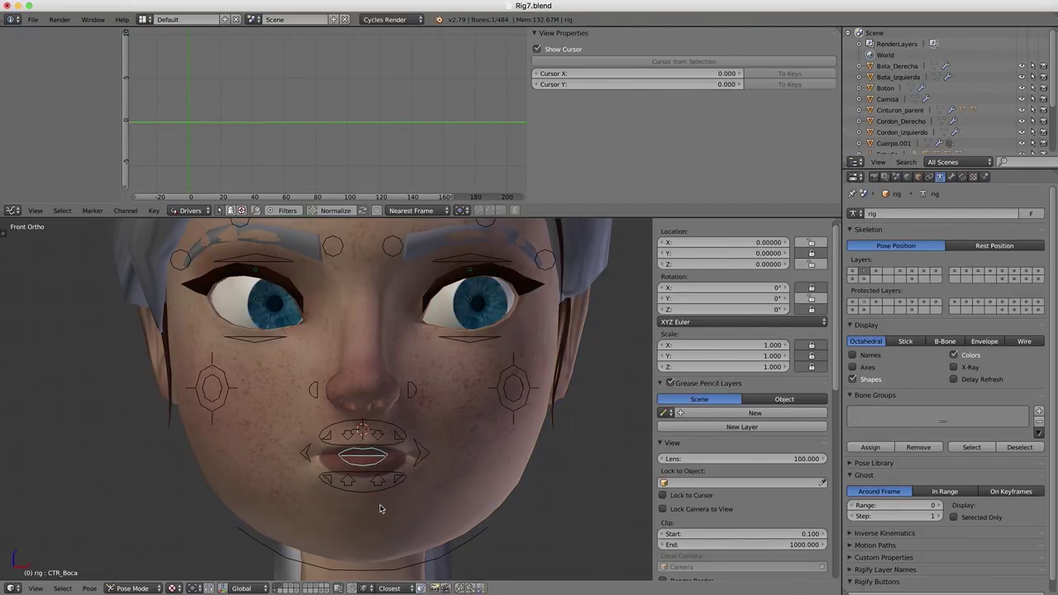
key(g)
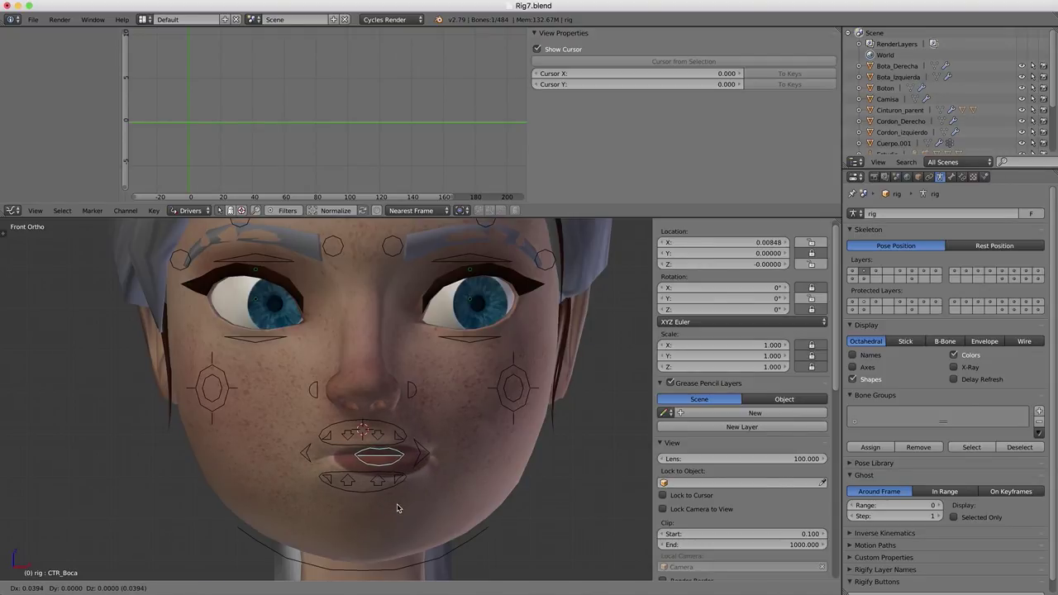
right_click(430, 493)
right_click(431, 494)
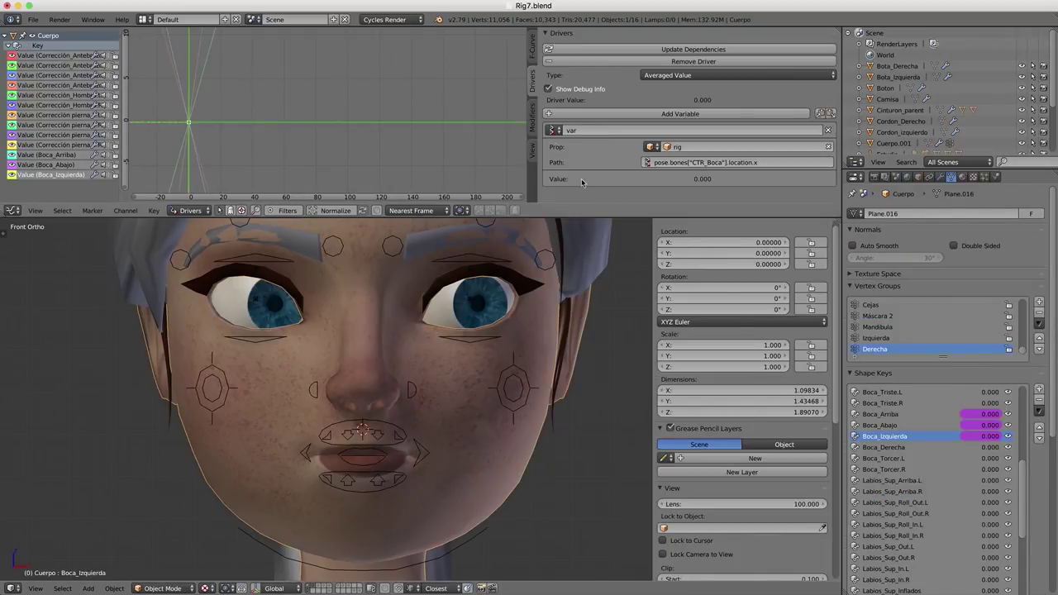
Step: Set the Boca_Izquierda Generator coefficient to 50 and test with CTR_Boca
click(533, 120)
click(714, 144)
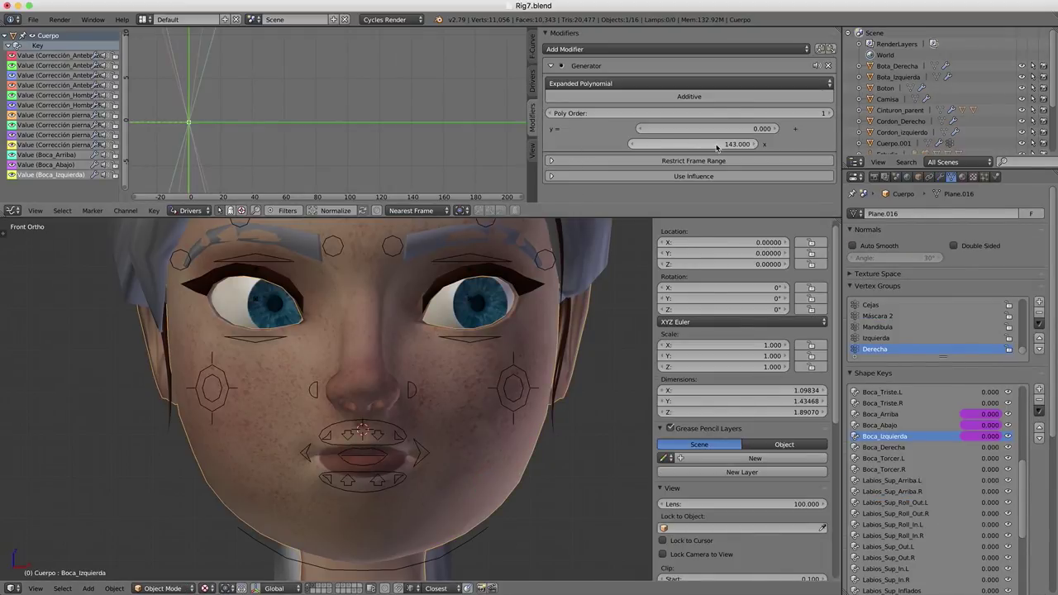
text(143.0)
text(50)
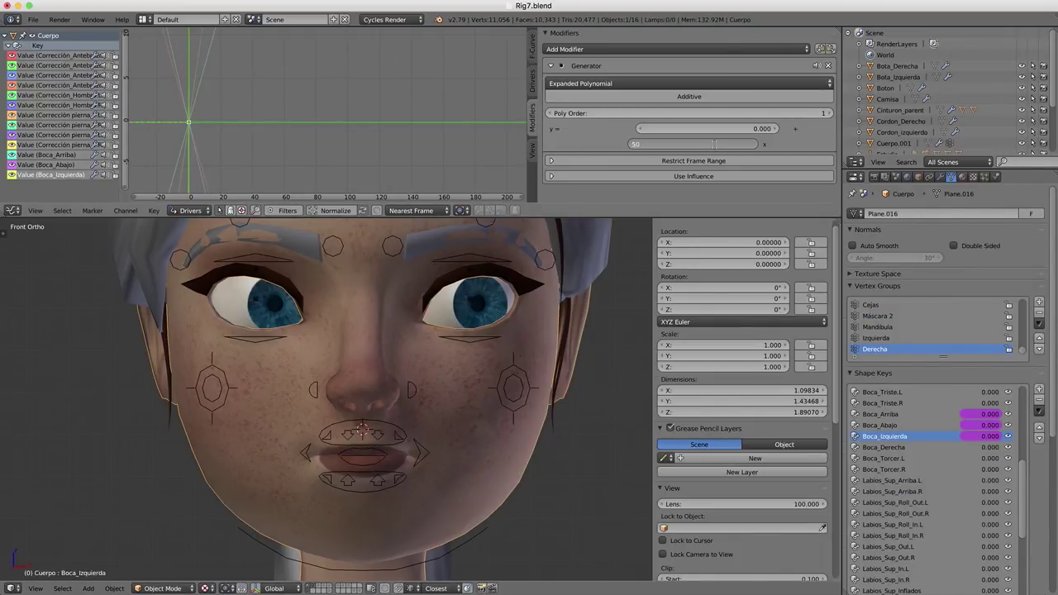
key(Return)
right_click(357, 466)
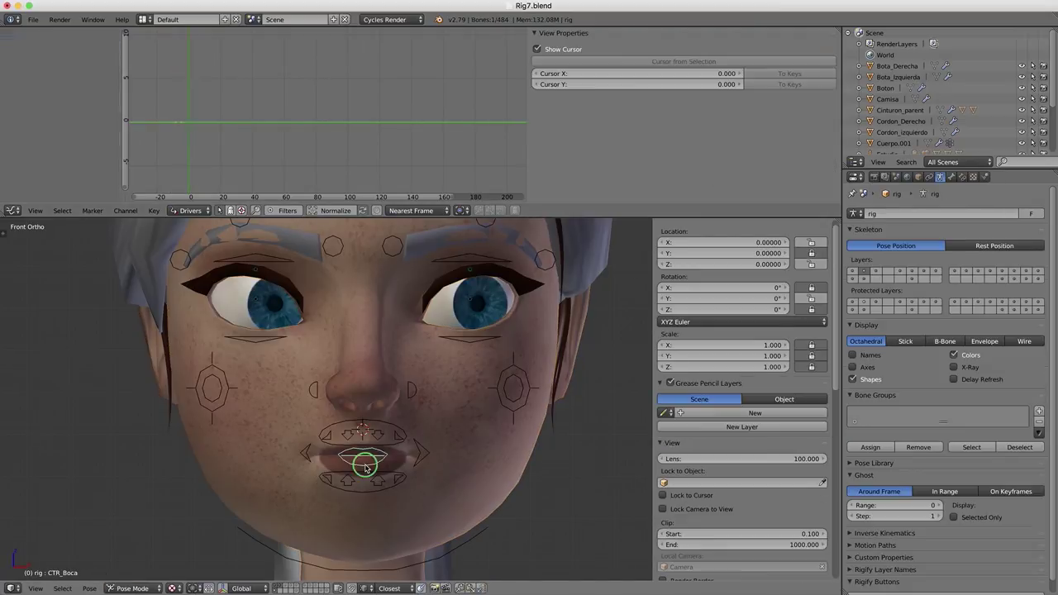
key(g)
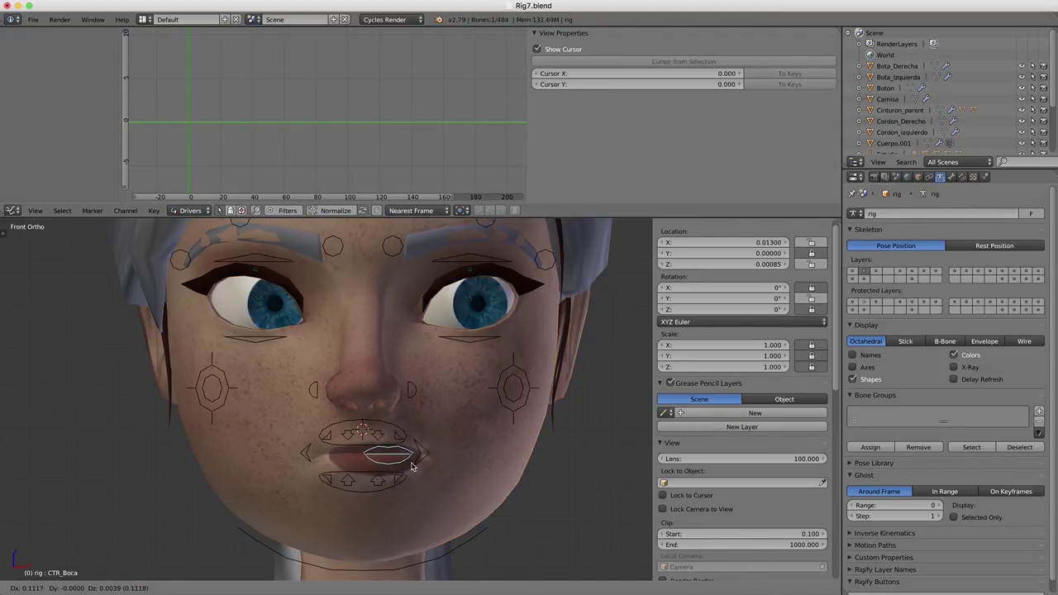
click(414, 467)
right_click(491, 477)
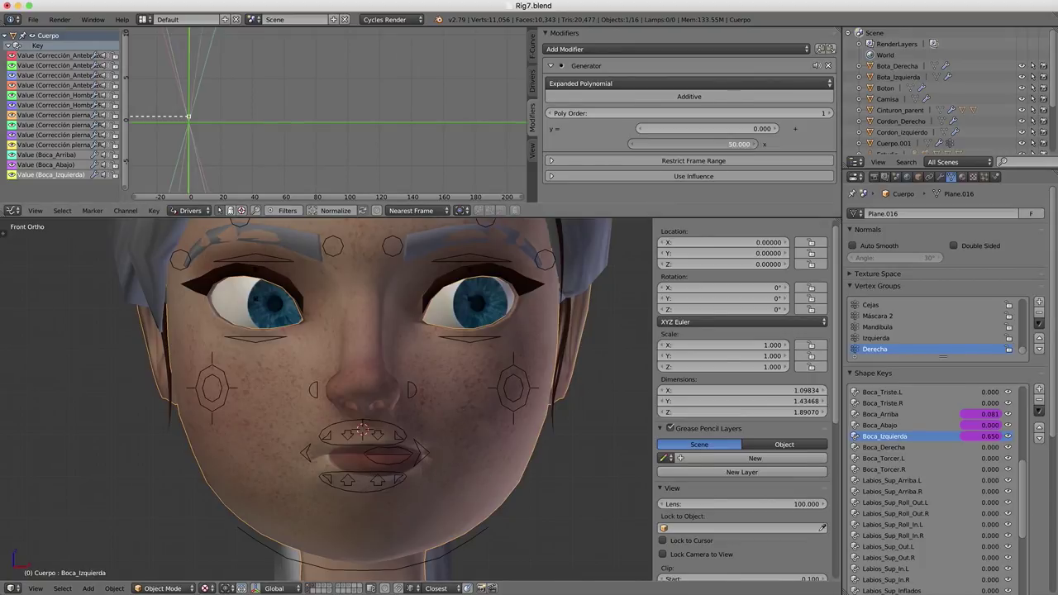
Step: Raise the coefficient to 90 and slide CTR_Boca right to test
click(705, 145)
text(90)
key(Return)
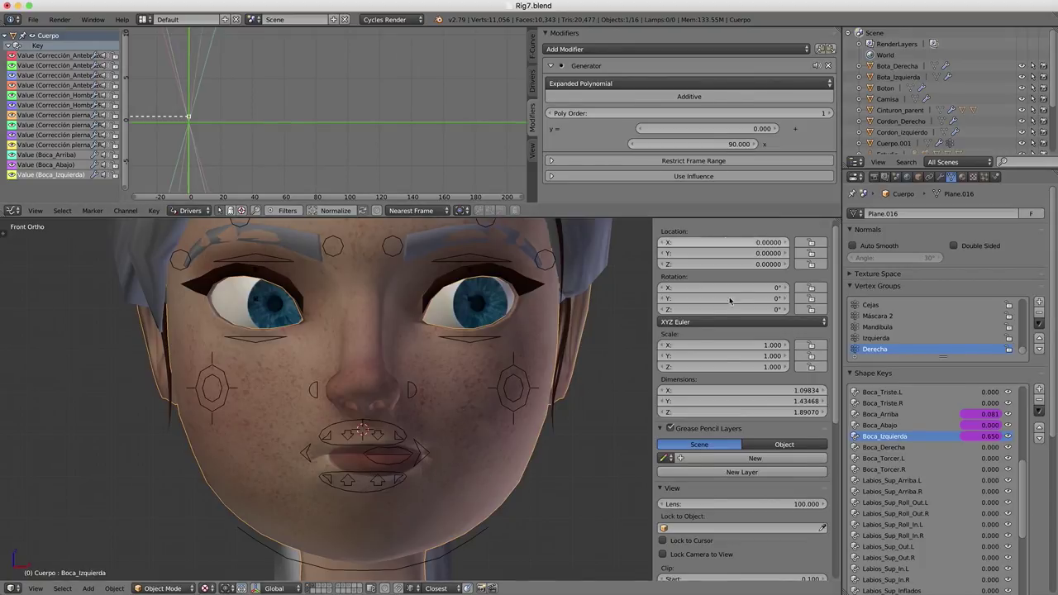
right_drag(403, 468, 424, 466)
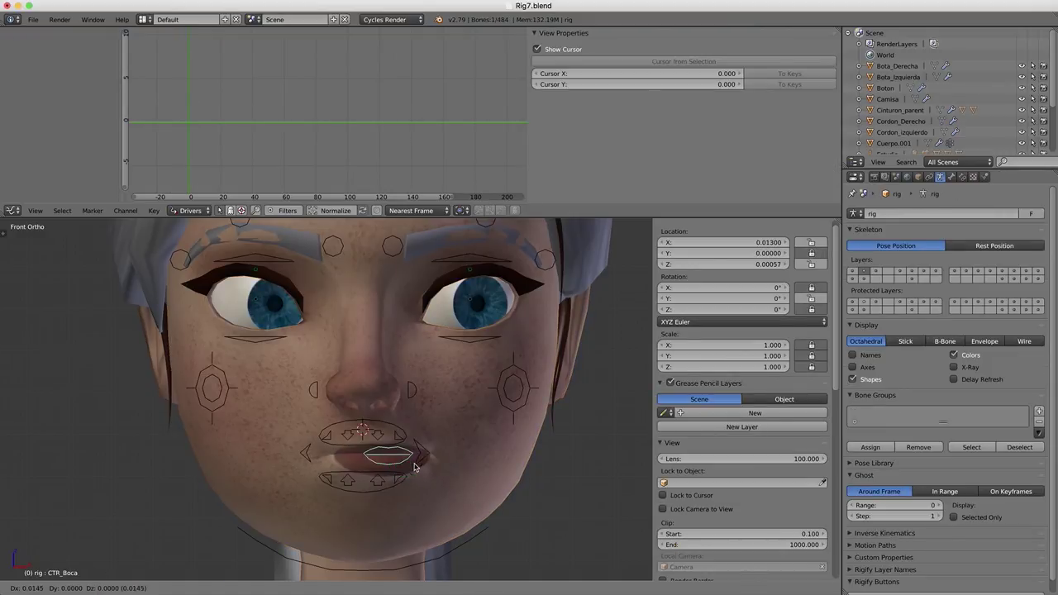
right_click(464, 454)
right_click(374, 464)
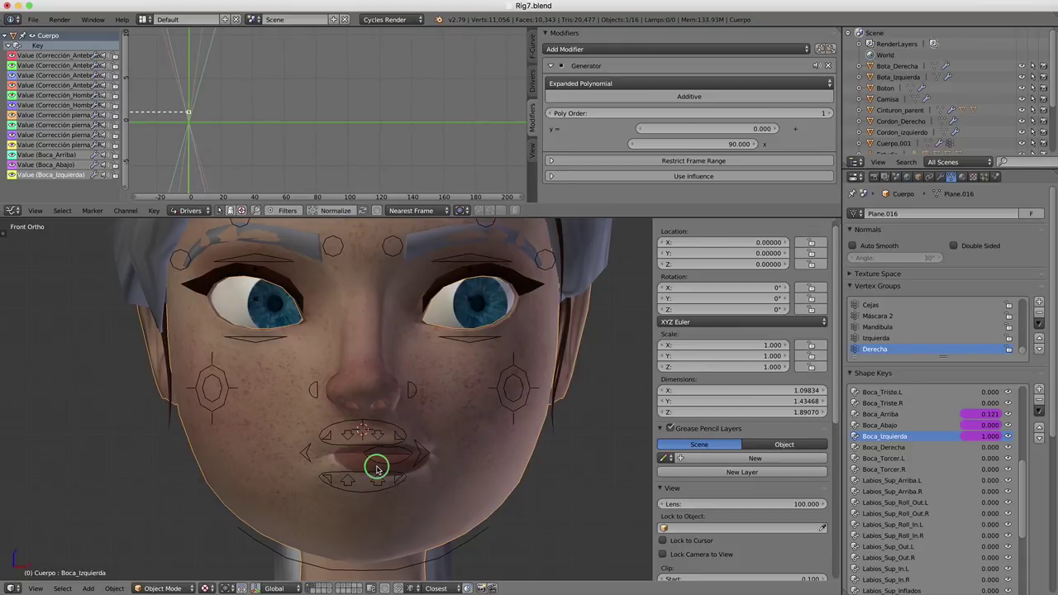
right_click(493, 430)
Step: Lower the coefficient to 85 and test the mouth control again
click(692, 145)
text(85)
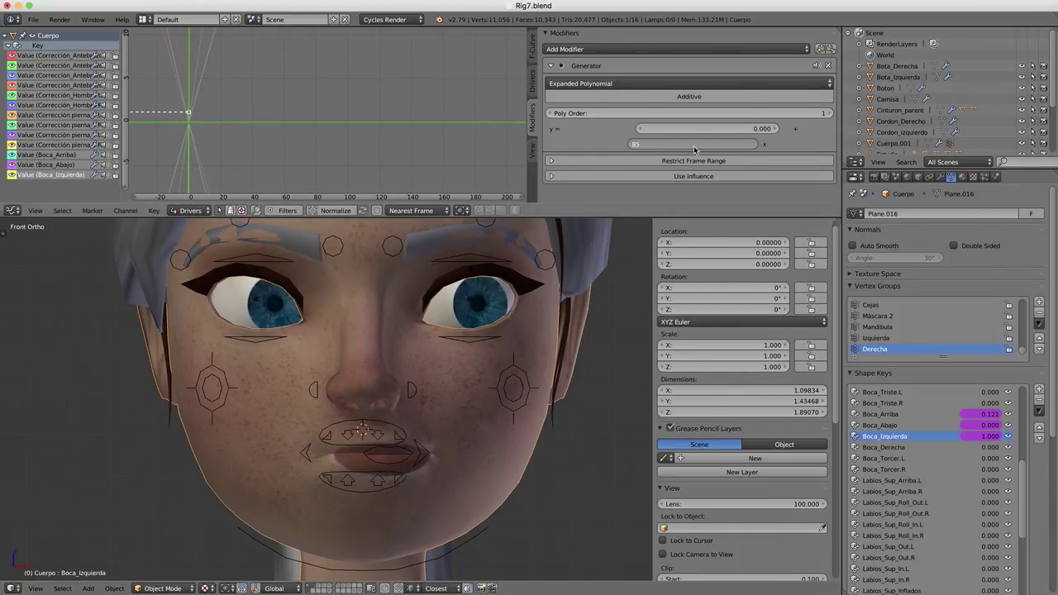
key(Return)
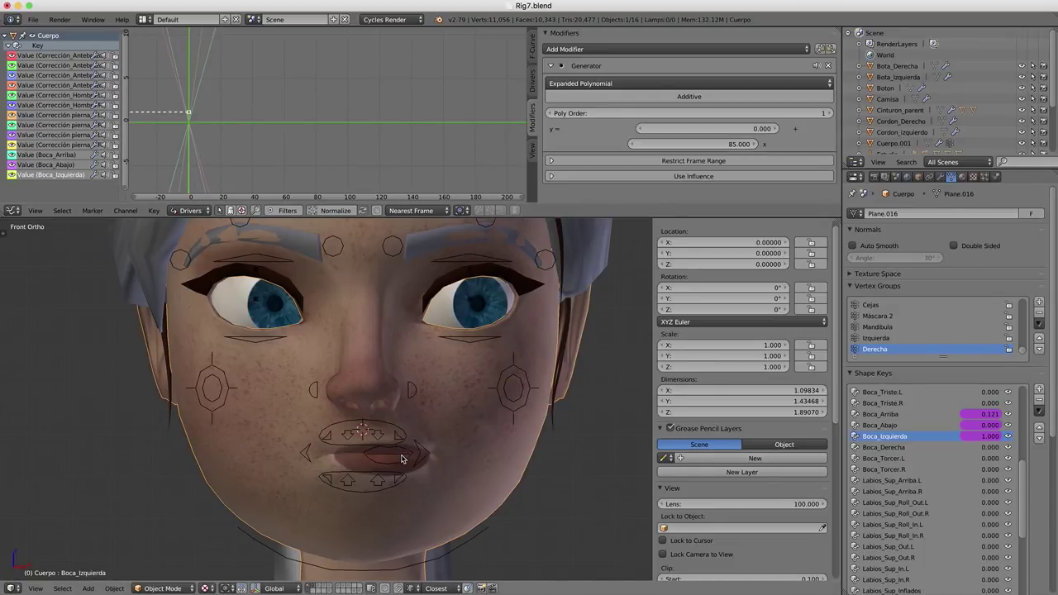
right_click(403, 459)
key(g)
click(402, 451)
right_click(432, 479)
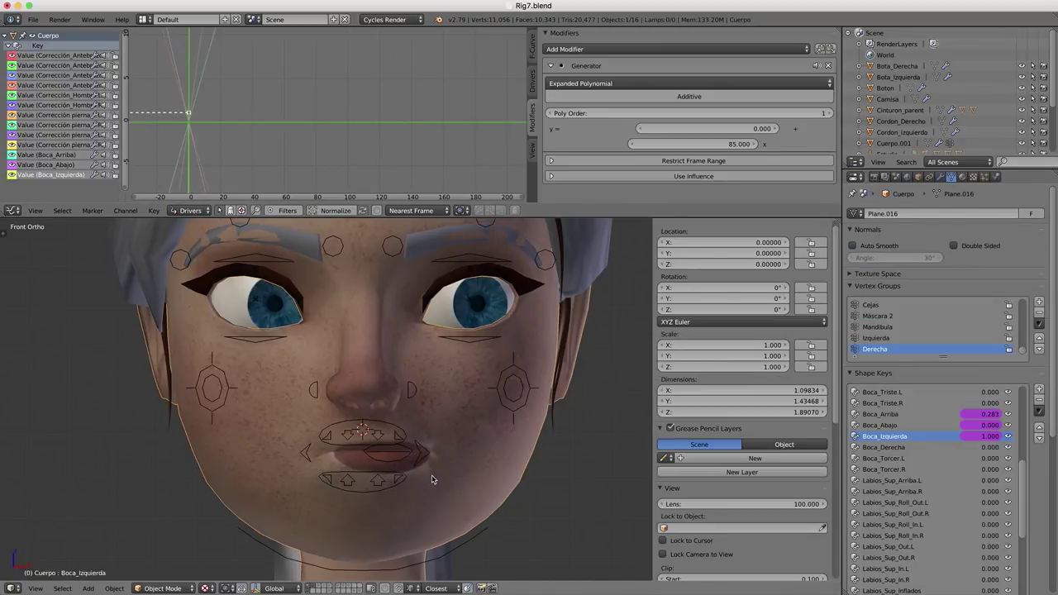
right_click(371, 457)
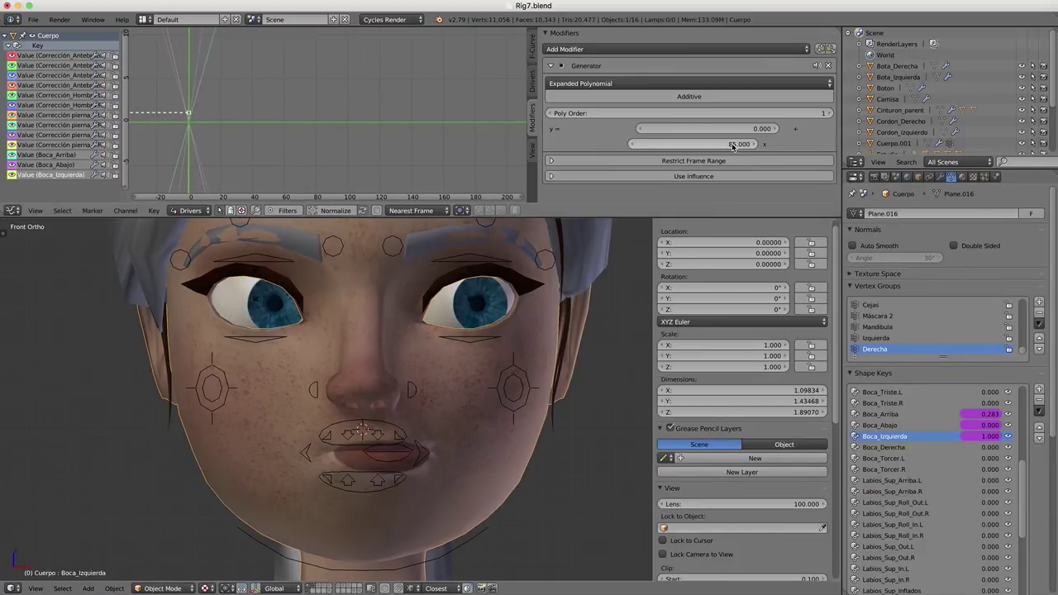
Step: Try coefficients 80 and then 75, nudging CTR_Boca right to check Boca_Izquierda
click(731, 144)
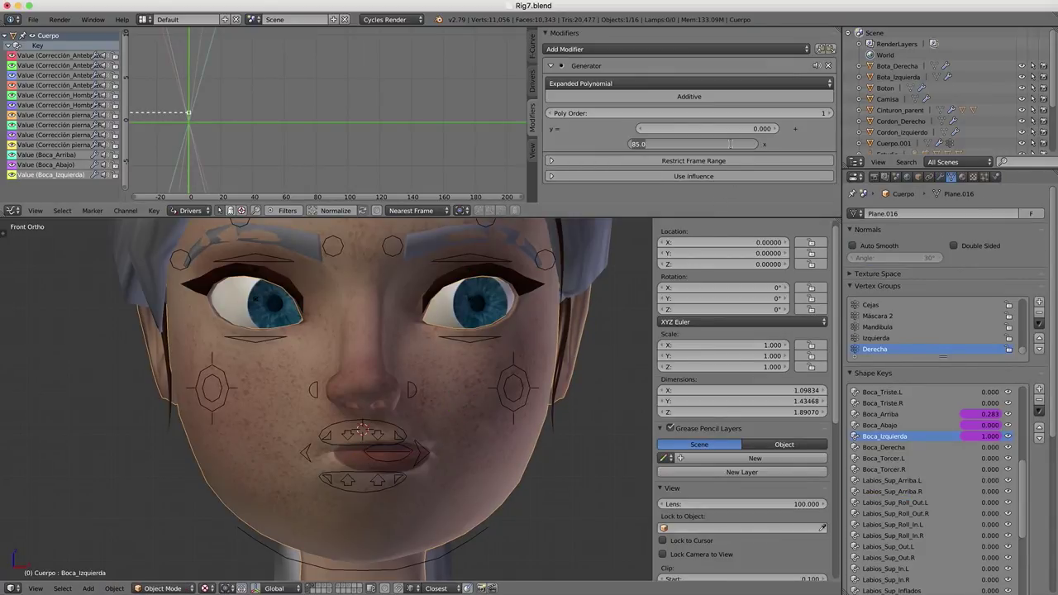
text(80)
key(Return)
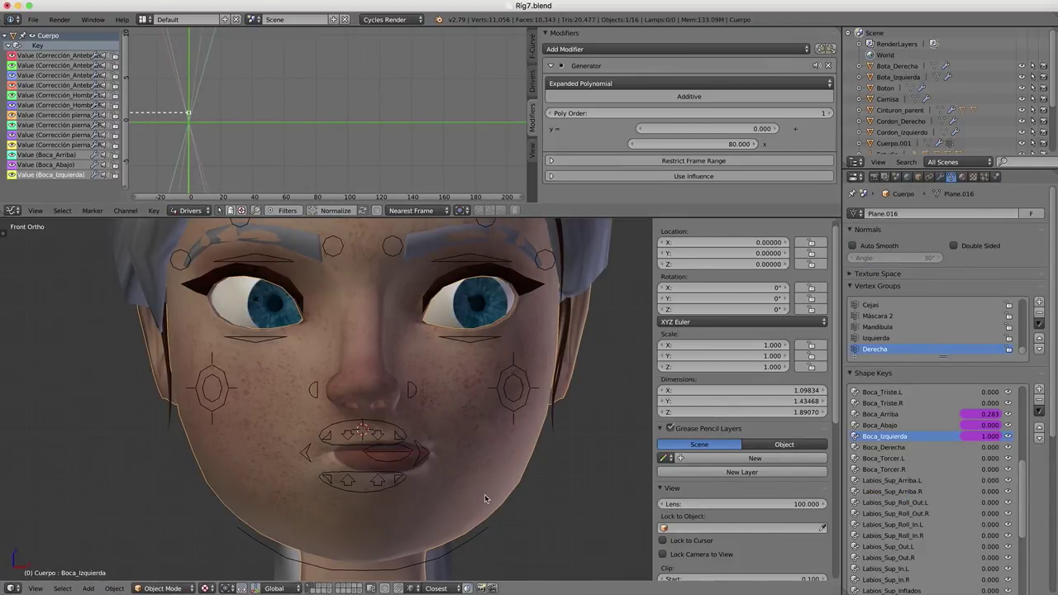
right_drag(408, 460, 409, 460)
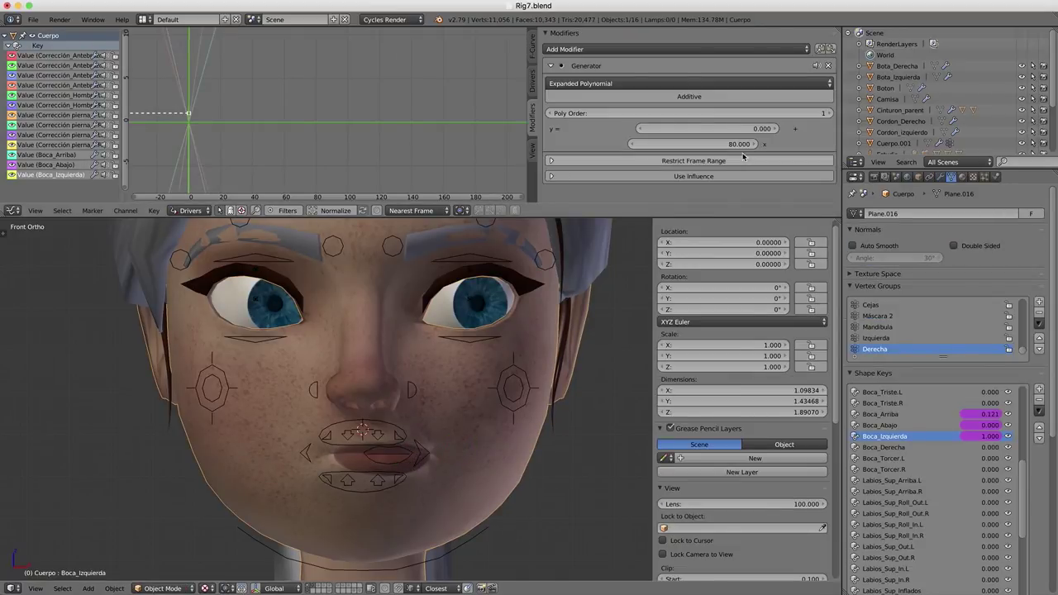
click(729, 143)
text(75)
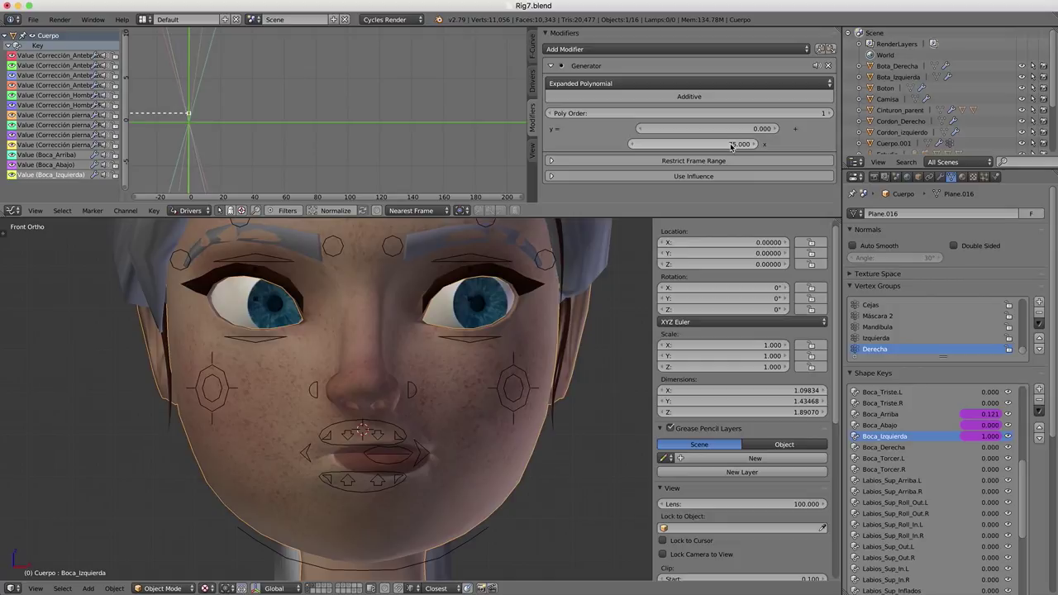
key(Return)
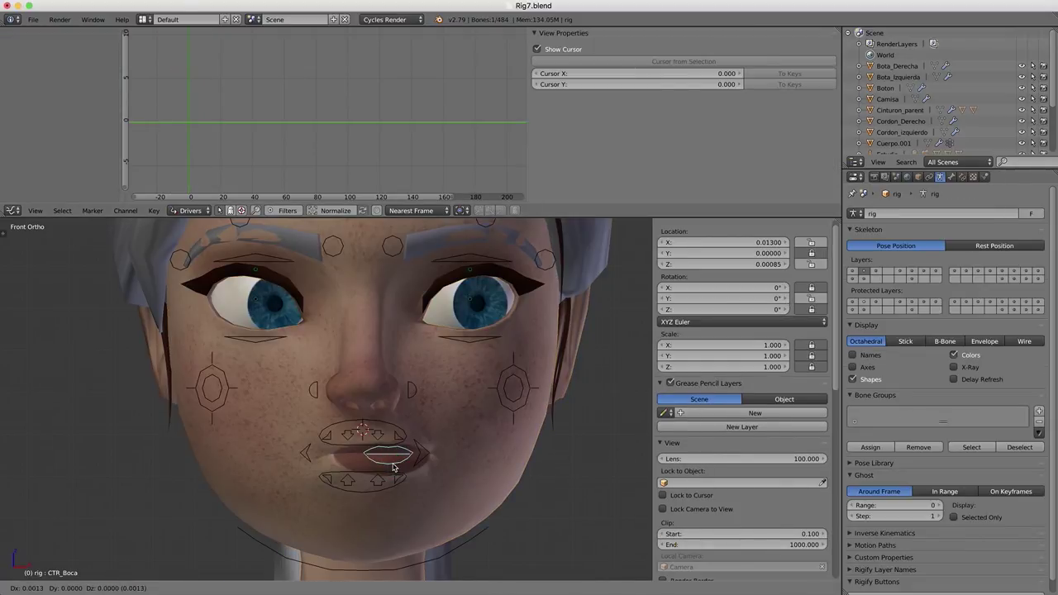
drag(392, 468, 429, 473)
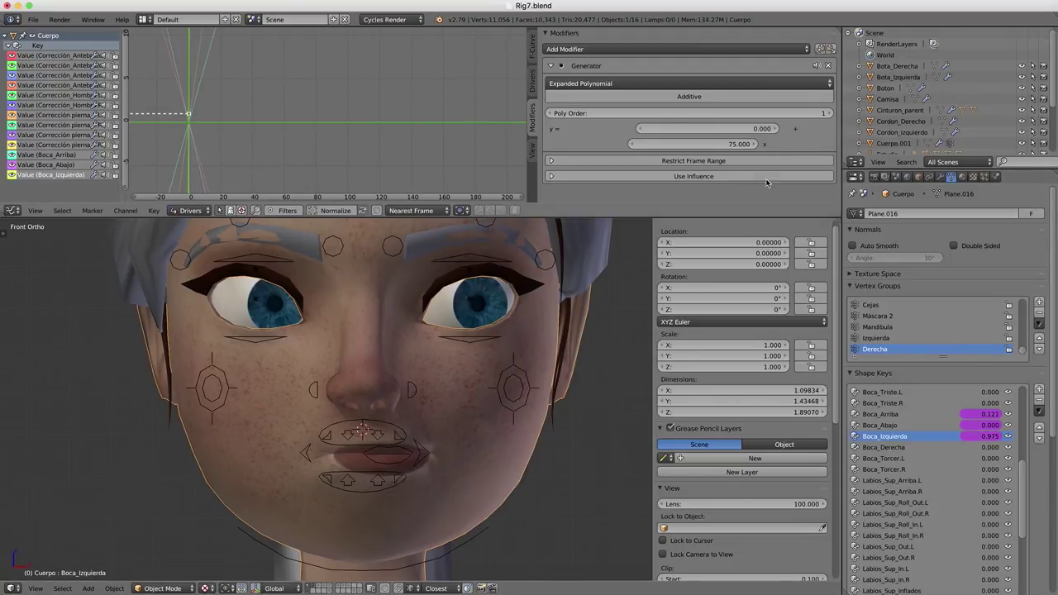
Step: Set the coefficient to 76 and toggle edit mode to refresh the shape keys
click(730, 143)
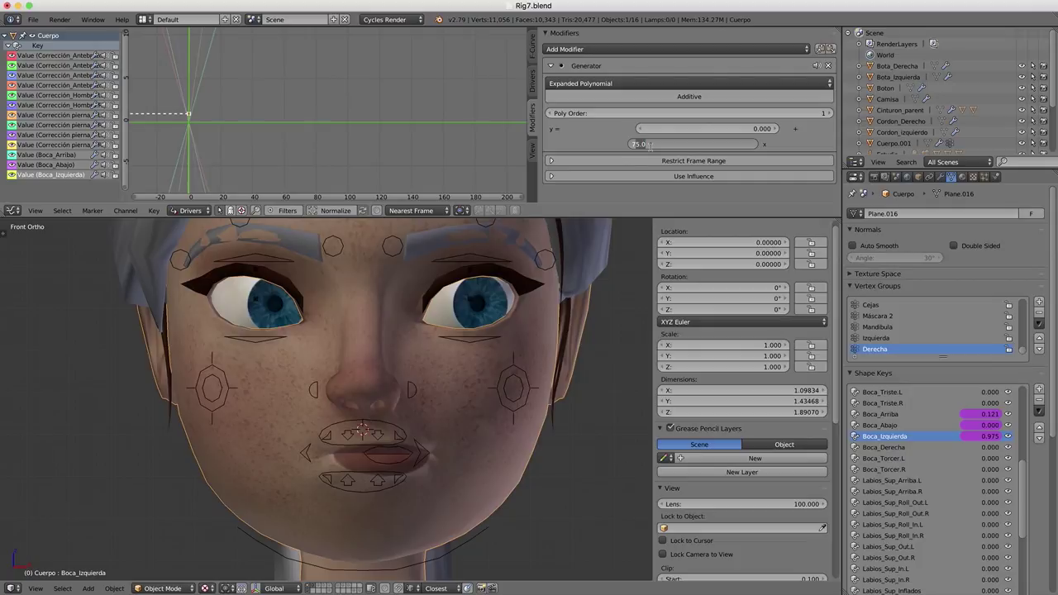
text(76)
key(Return)
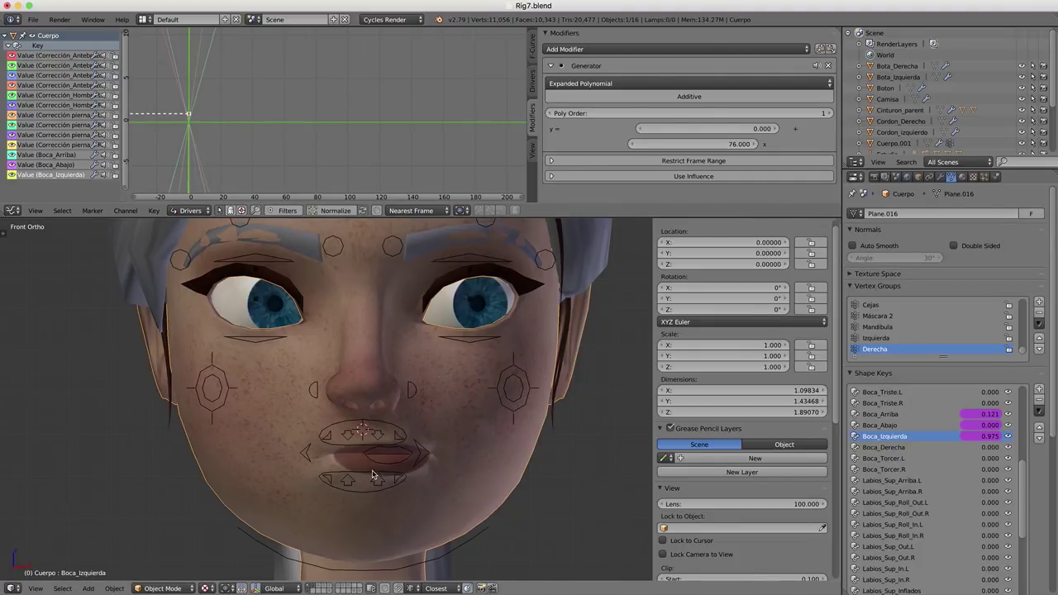
key(Tab)
key(Tab)
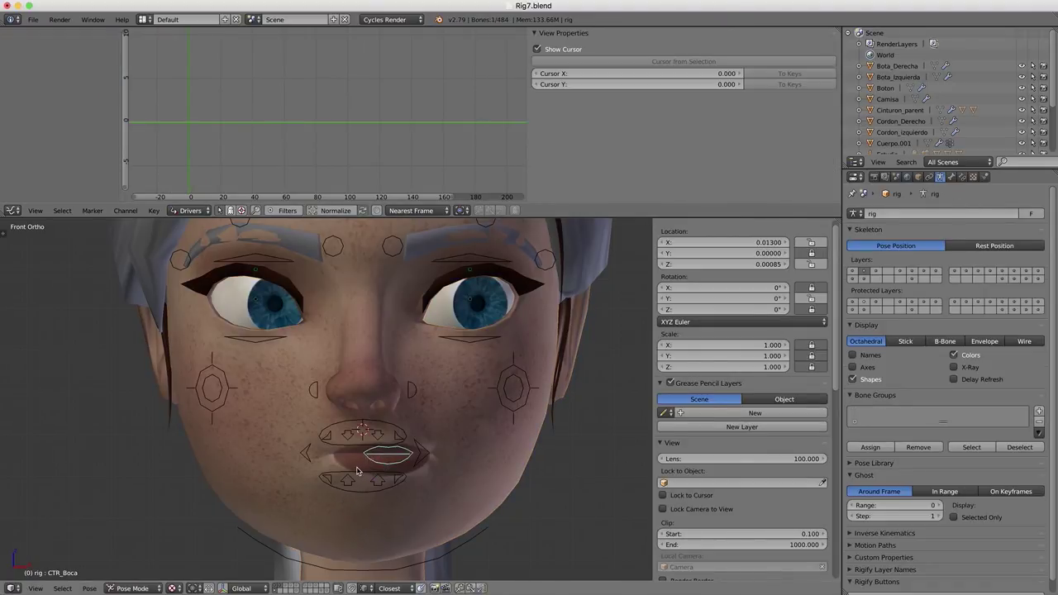
key(Tab)
key(Tab)
Step: Confirm the coefficient at 77, then reset CTR_Boca to rest with Alt+G
click(727, 144)
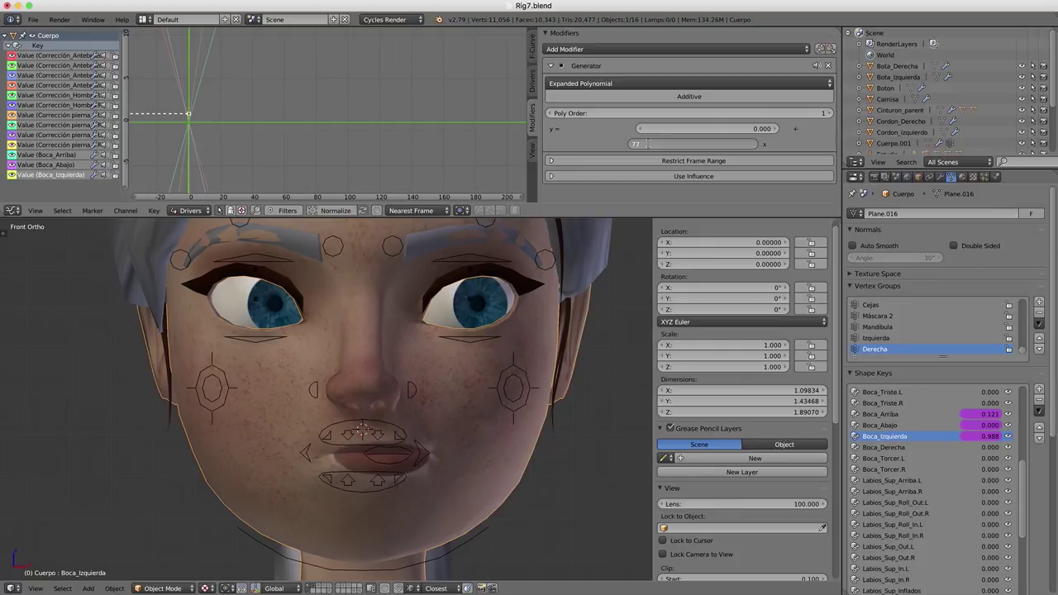
key(Return)
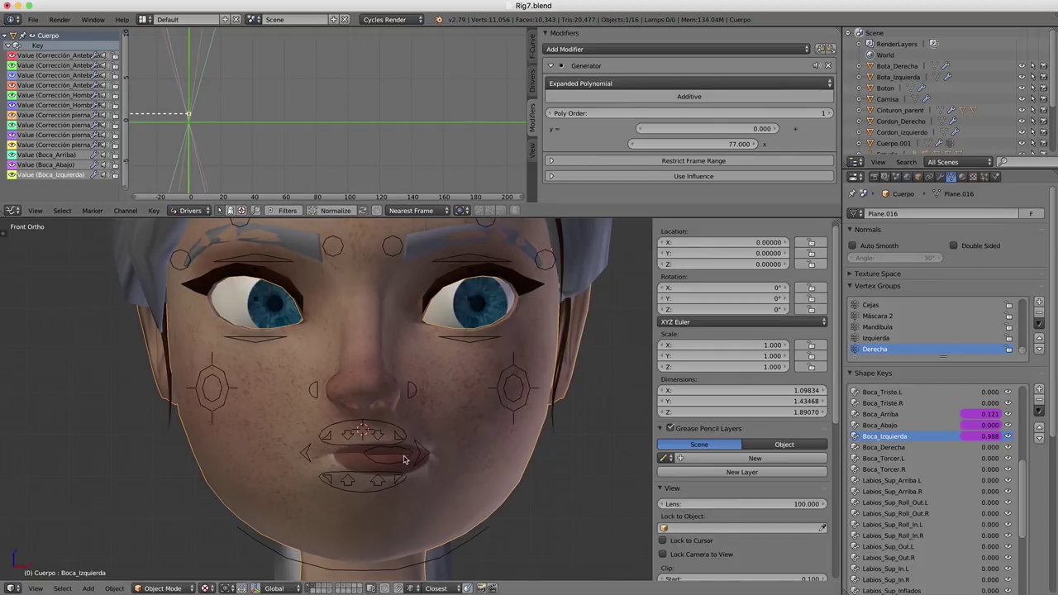
right_click(405, 460)
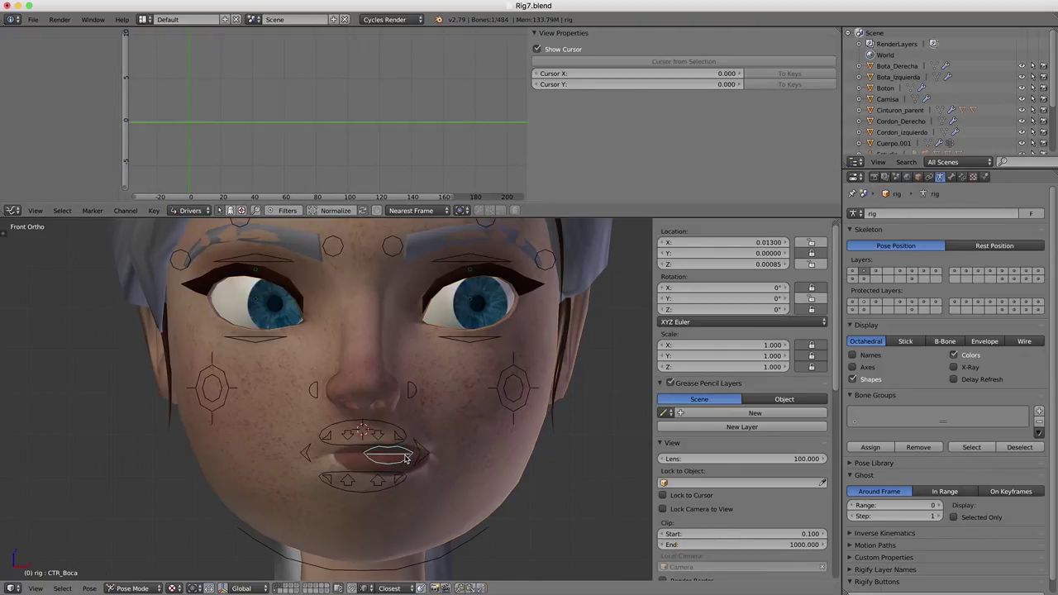
right_click(457, 465)
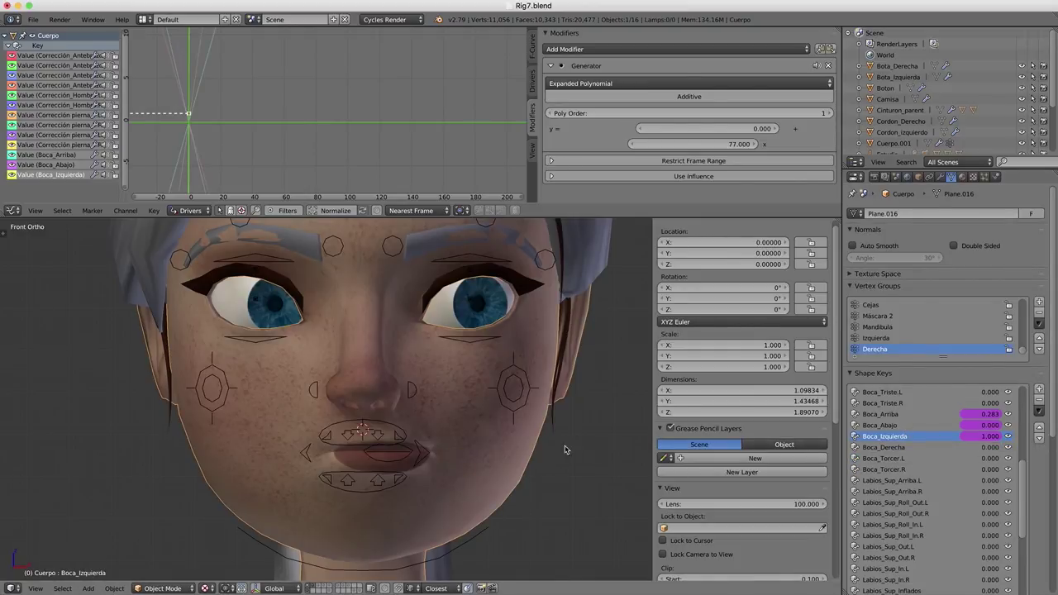
right_click(398, 465)
key(alt+g)
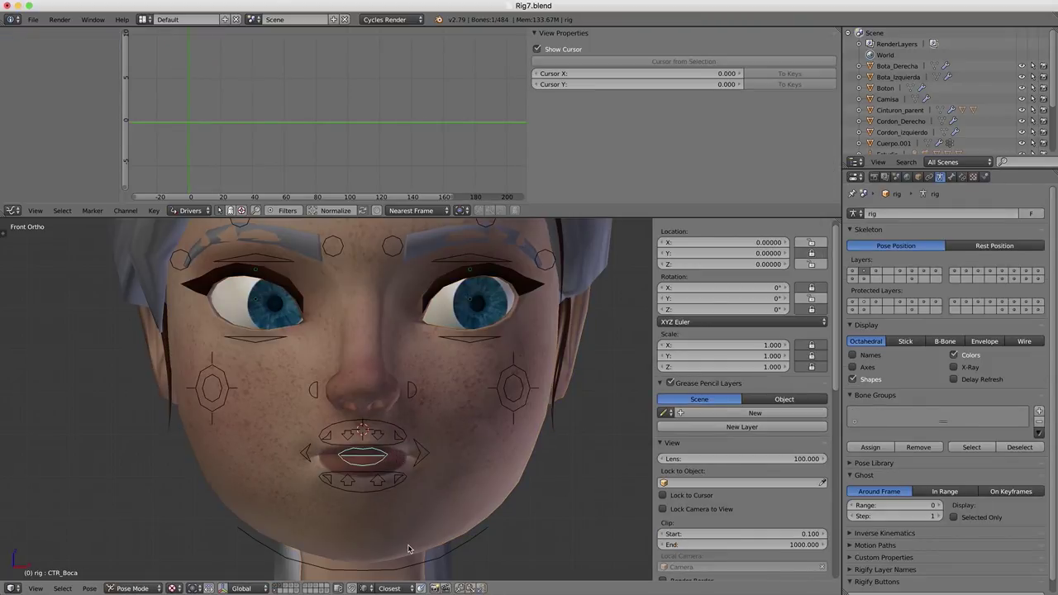
right_click(419, 503)
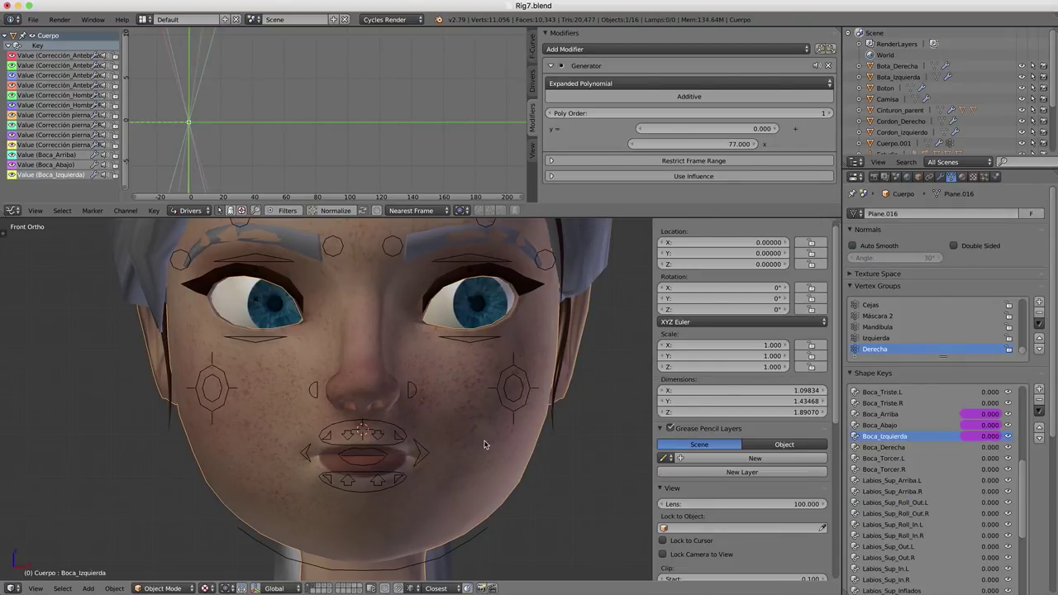
key(ctrl+Tab)
key(ctrl+Tab)
Step: Open Rig8.blend from the Archivos de Blender folder
click(33, 19)
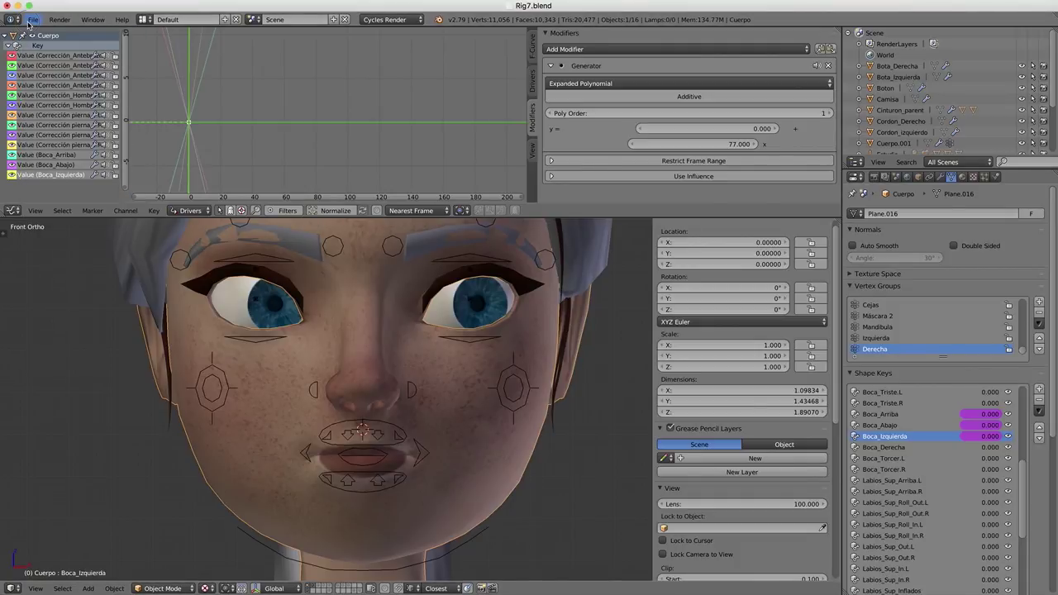
click(33, 19)
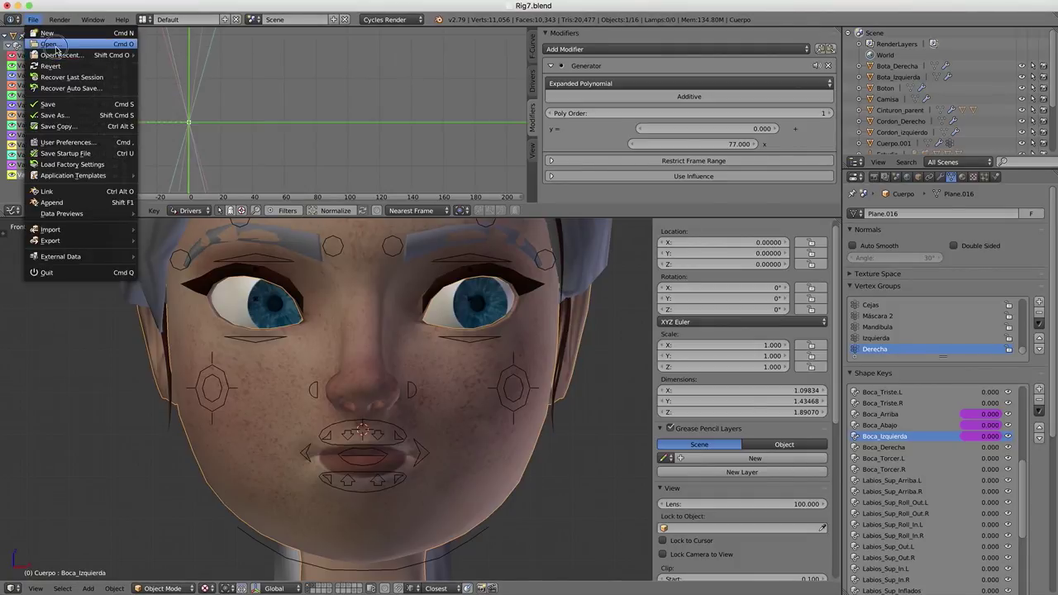
click(50, 44)
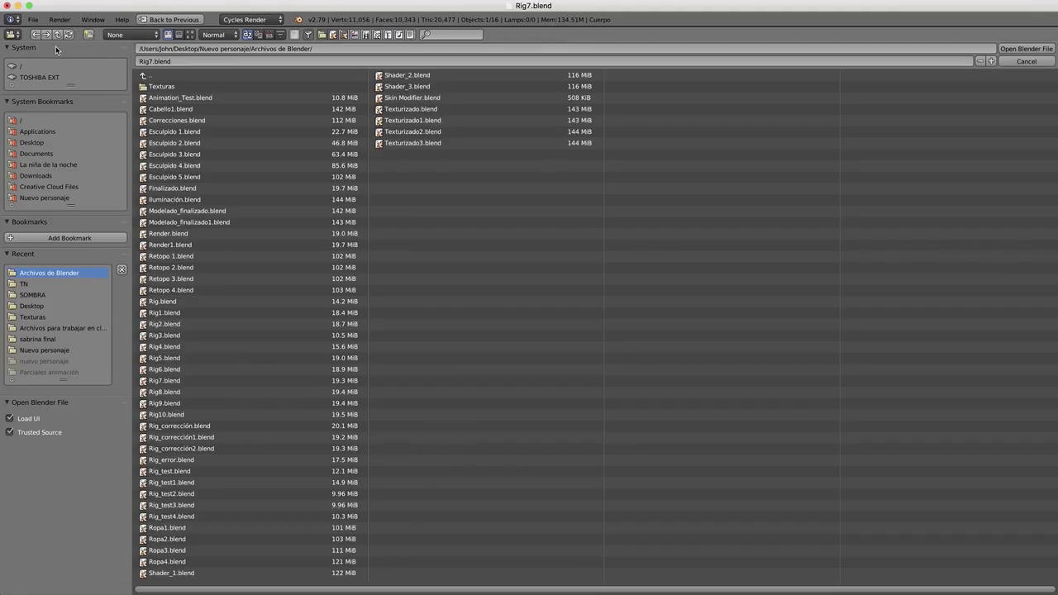
click(209, 396)
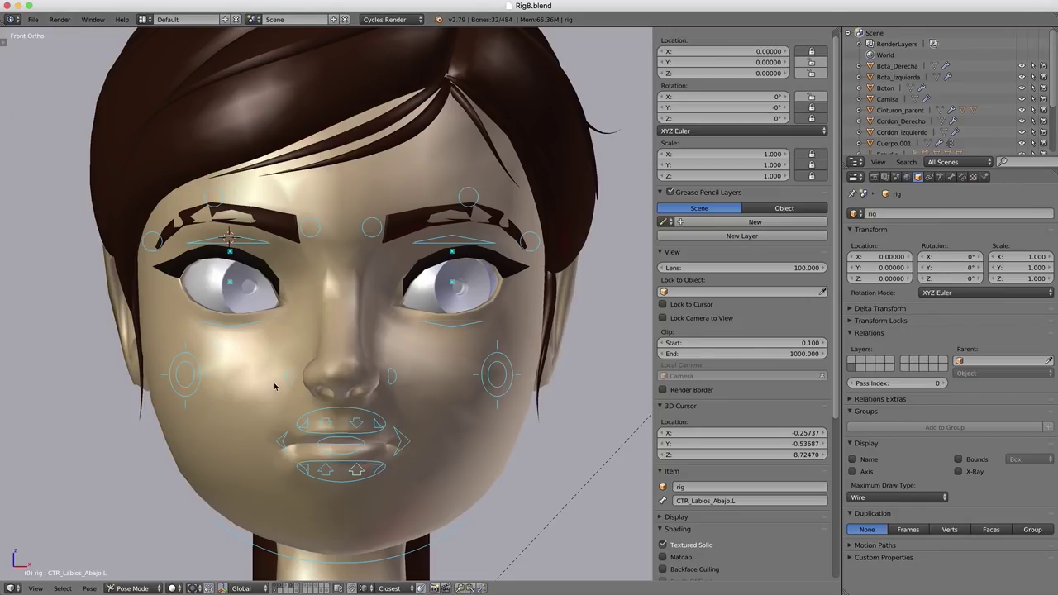
Step: Show the face in textured view and enable Simplify in the scene settings
key(alt+z)
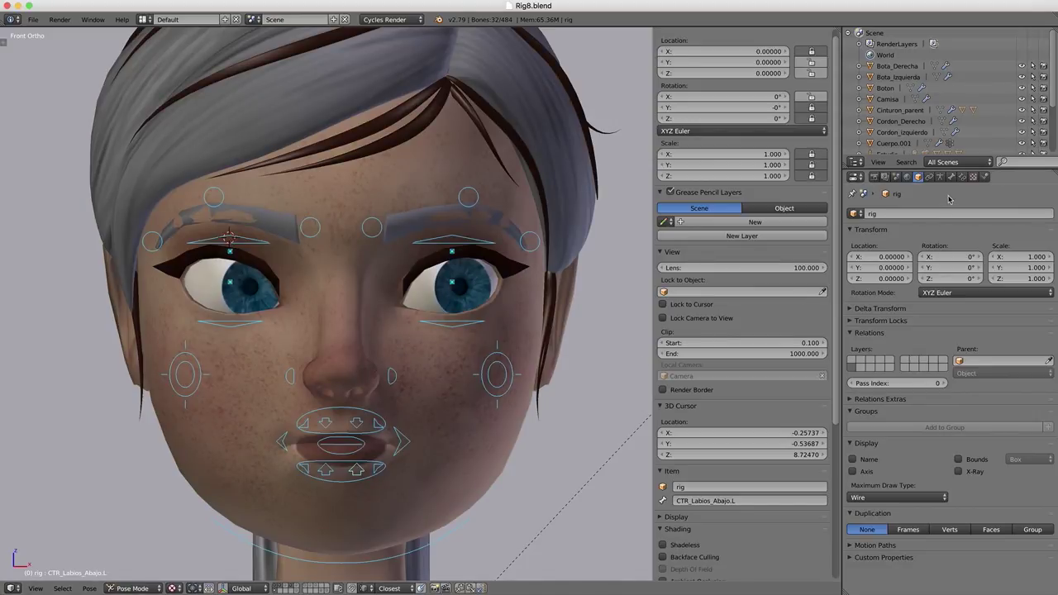
click(895, 178)
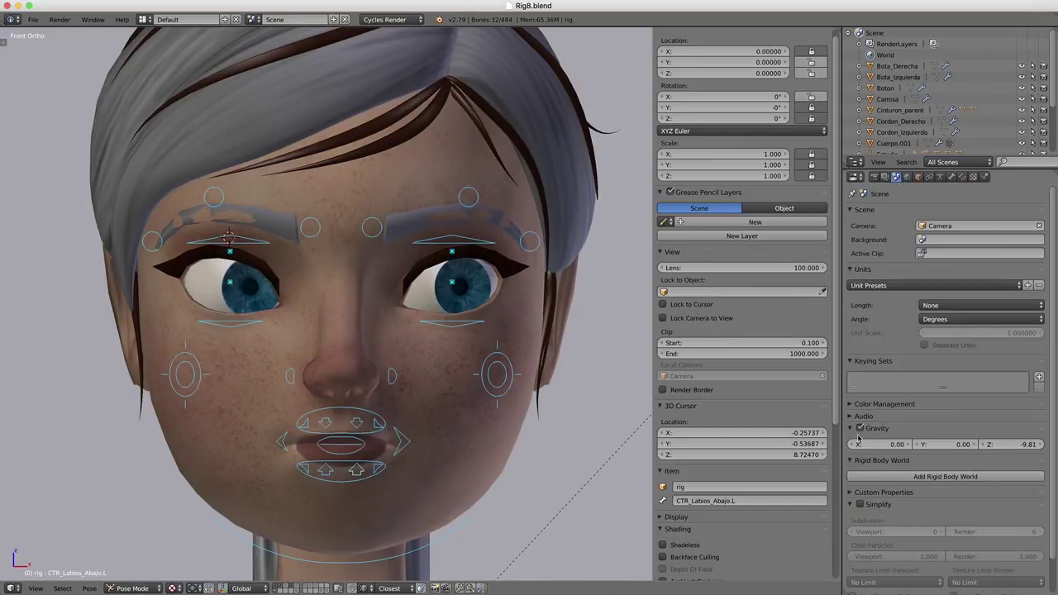
click(859, 505)
Step: Select the CTR_Boca mouth control and test moving and rotating it, cancelling each time
key(ctrl+Tab)
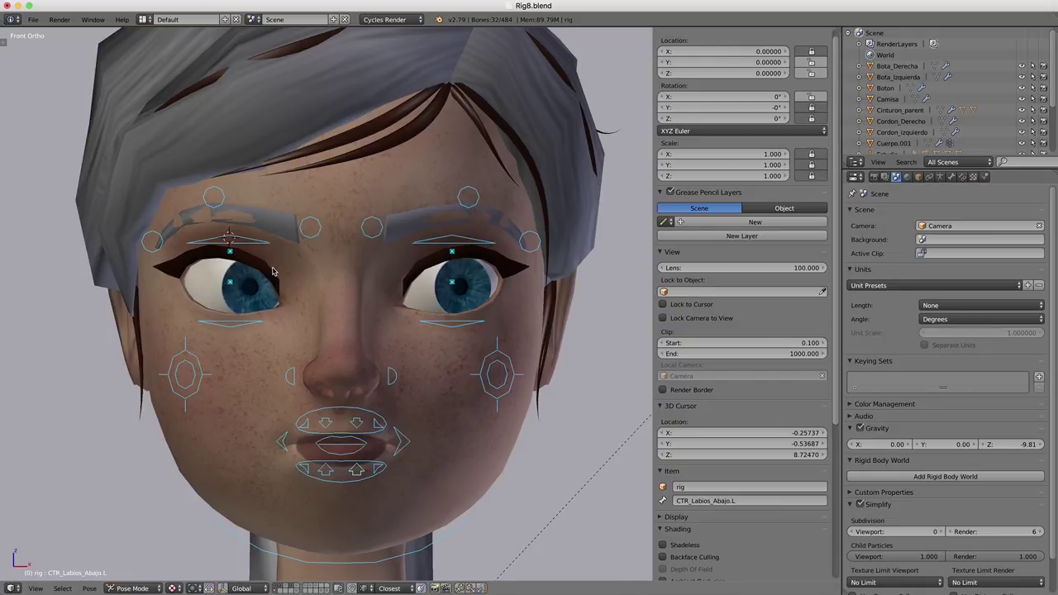
right_click(278, 263)
right_click(309, 245)
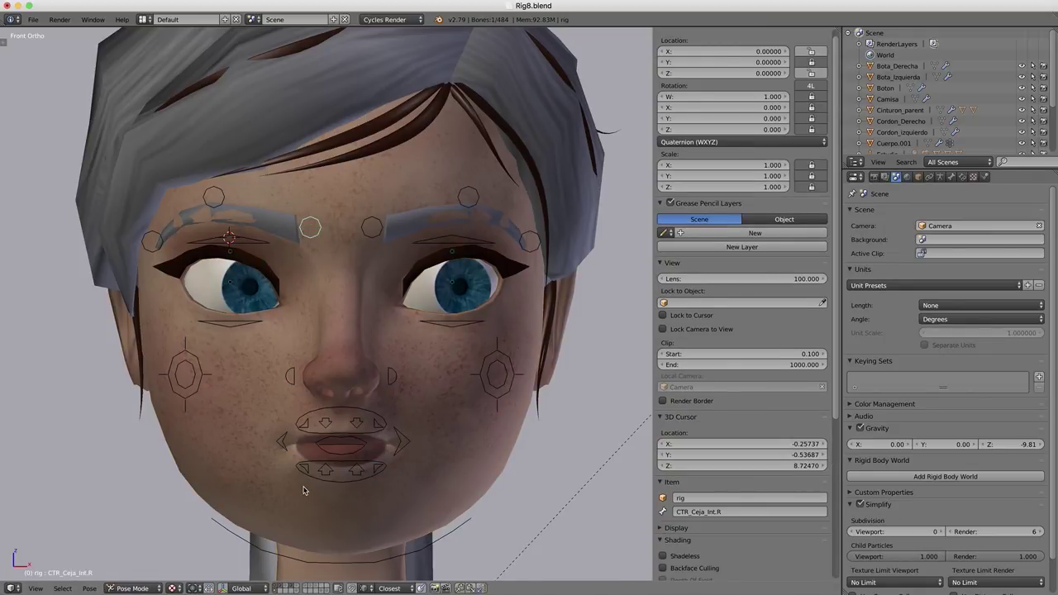
right_click(330, 459)
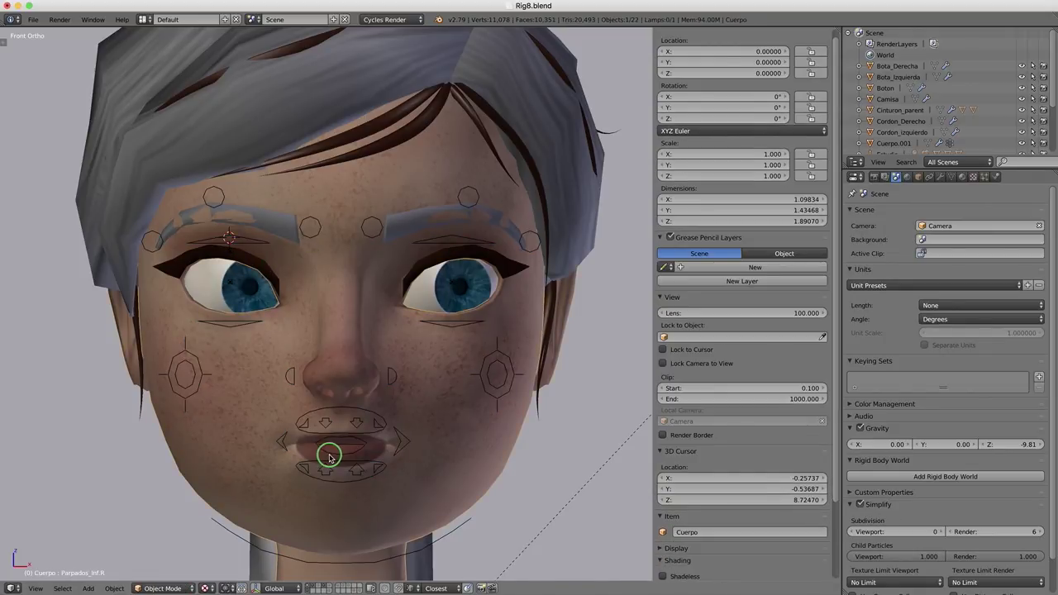
key(g)
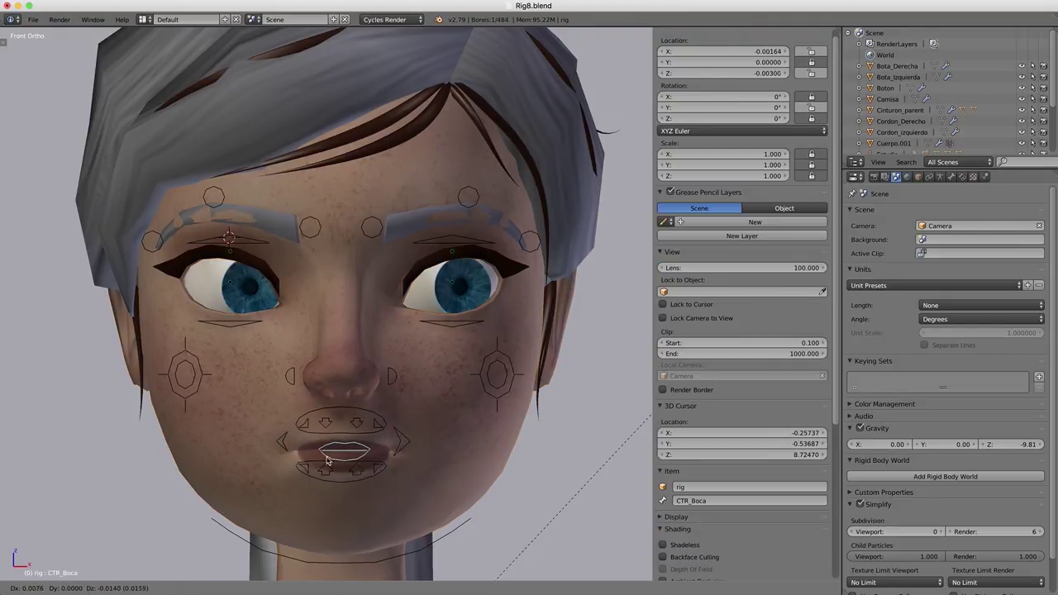
key(Escape)
key(r)
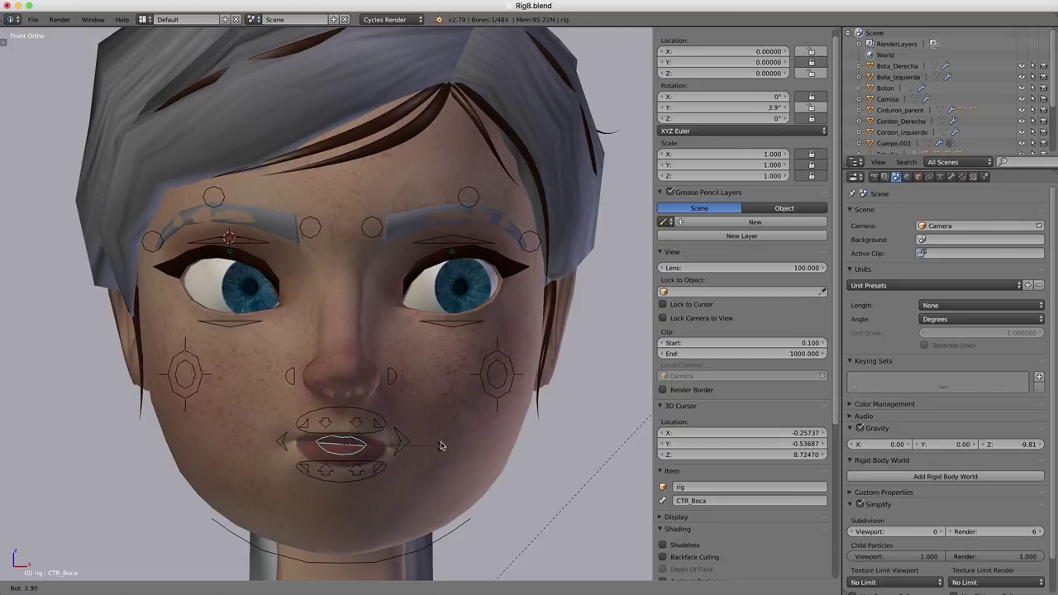
key(Escape)
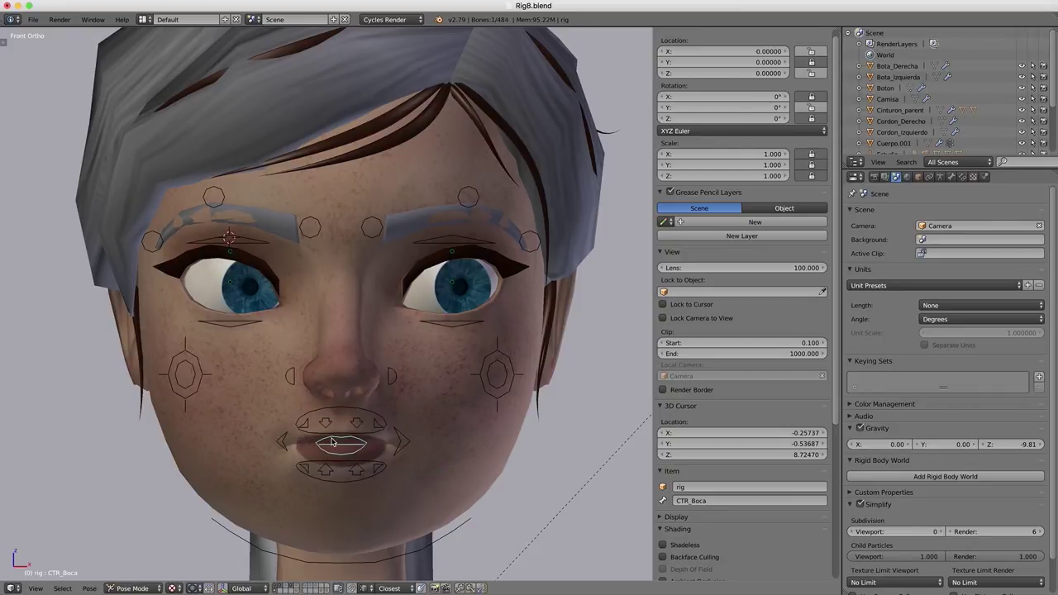
Step: Return to object mode and make the body mesh Cuerpo active
scroll(353, 457, up, 2)
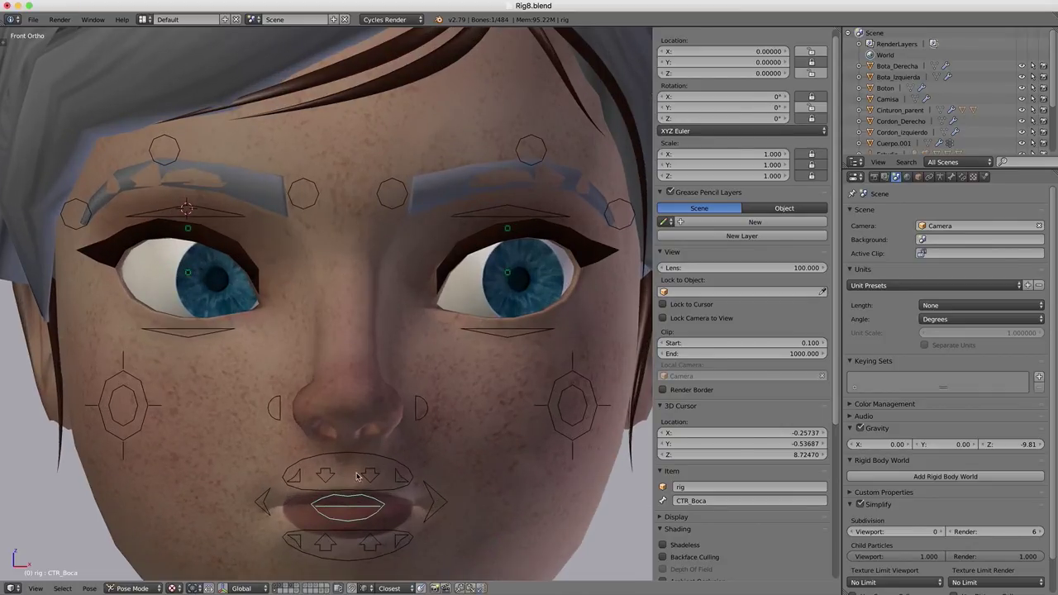
key(ctrl+Tab)
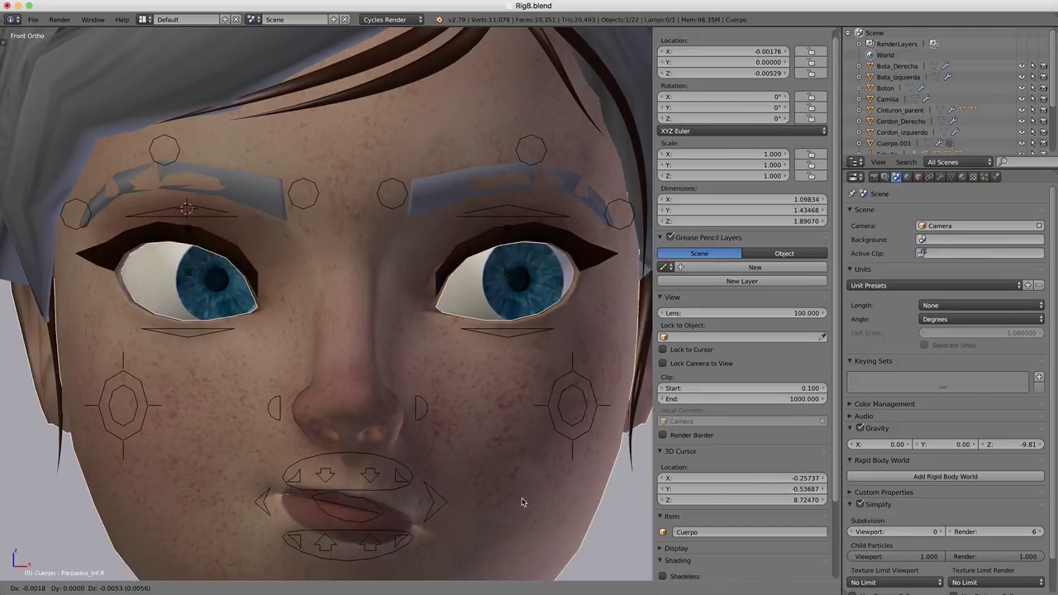
right_click(524, 503)
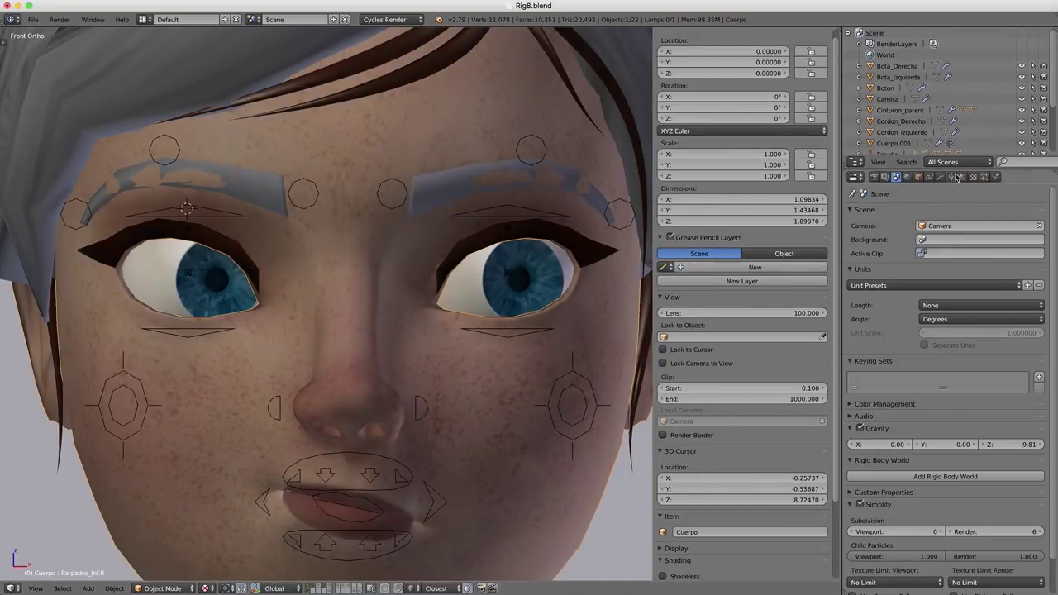
Step: List Cuerpo's shape keys and make Boca_Torcer.L the active shape key
click(940, 176)
click(951, 176)
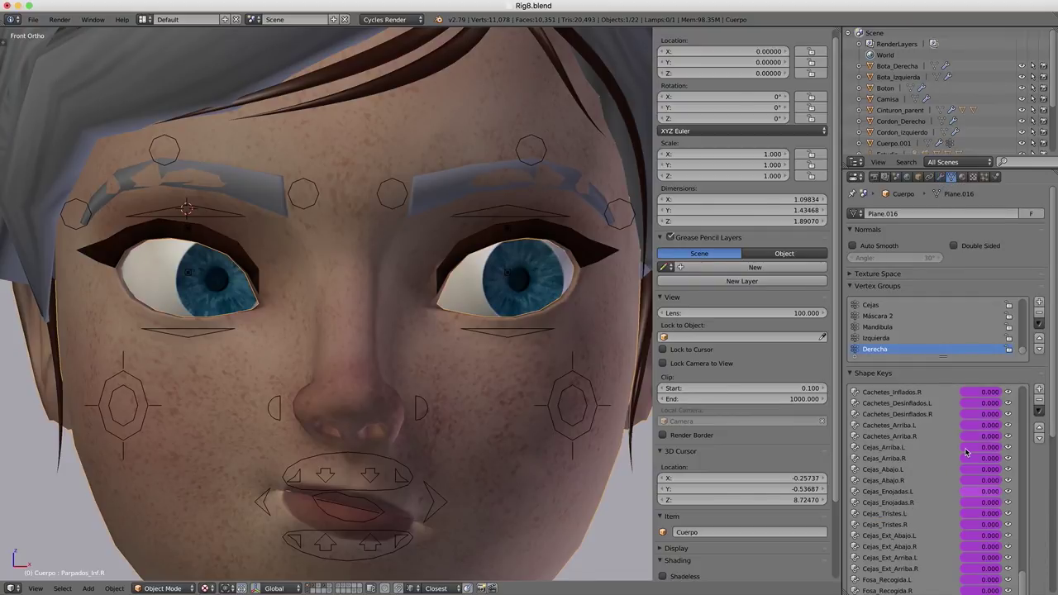
scroll(968, 453, down, 5)
scroll(972, 456, up, 2)
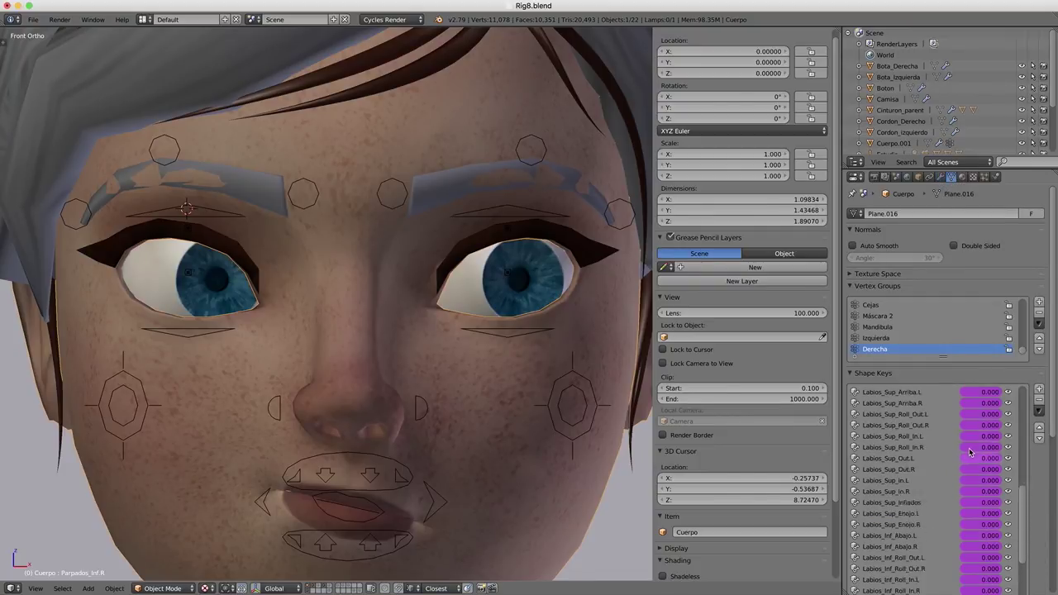
scroll(972, 457, up, 3)
scroll(951, 451, up, 1)
click(883, 437)
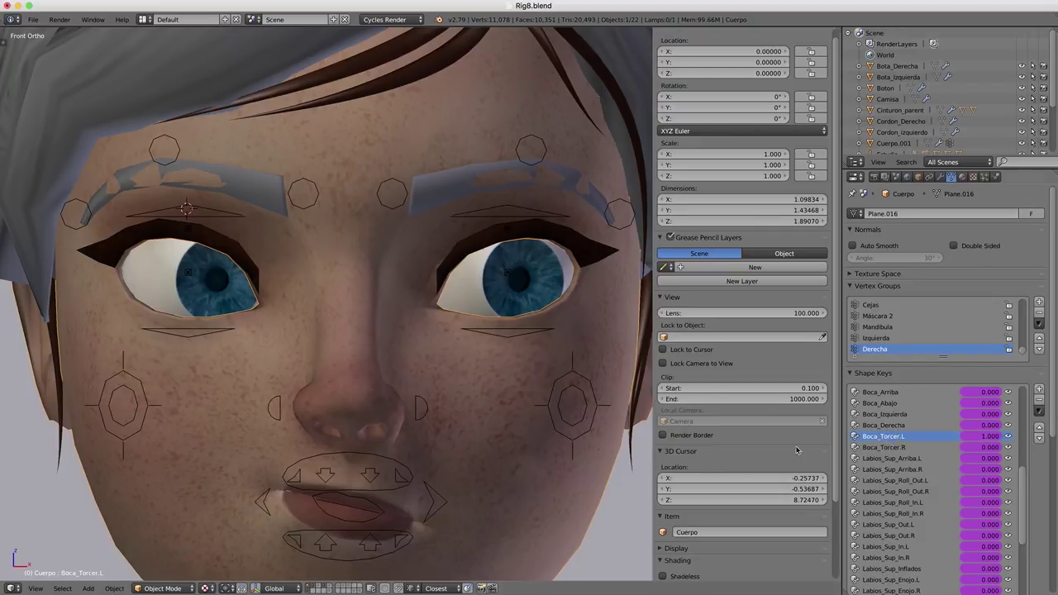
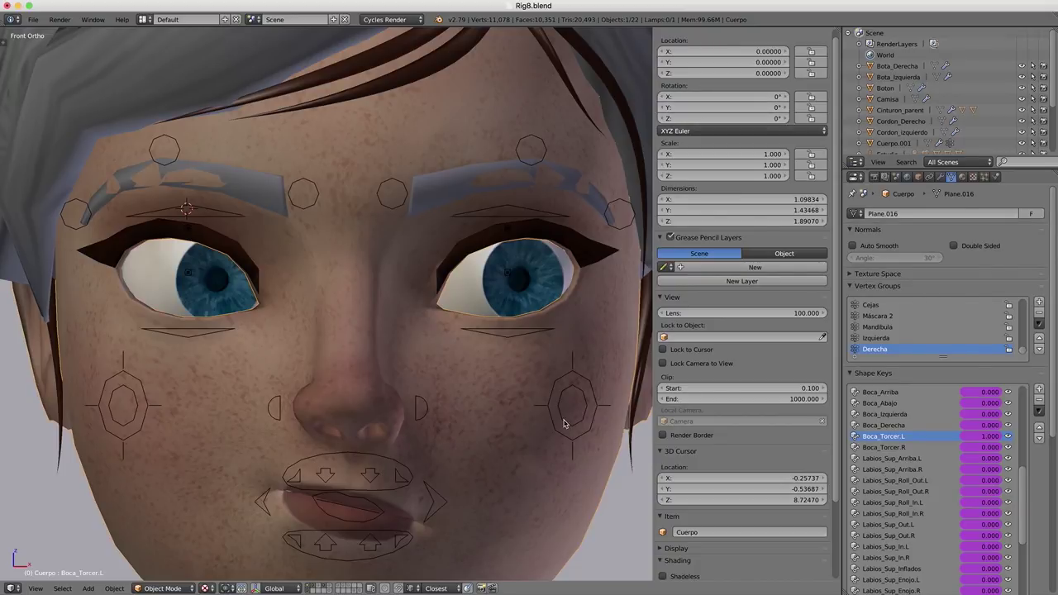
Step: Clear the rotation of the CTR_Boca mouth control and orbit to a side view
right_click(381, 519)
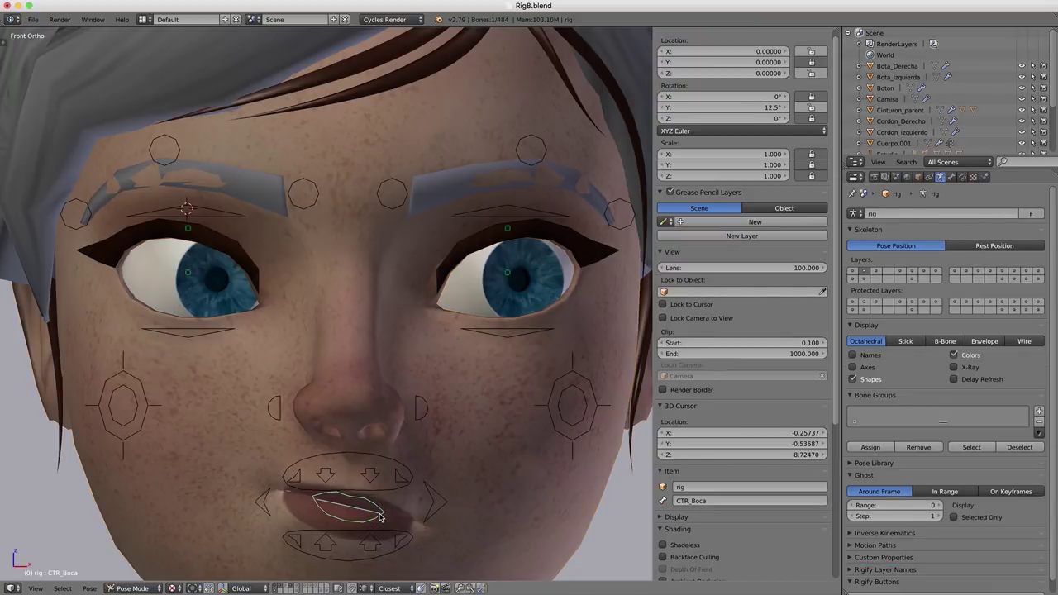
key(alt+r)
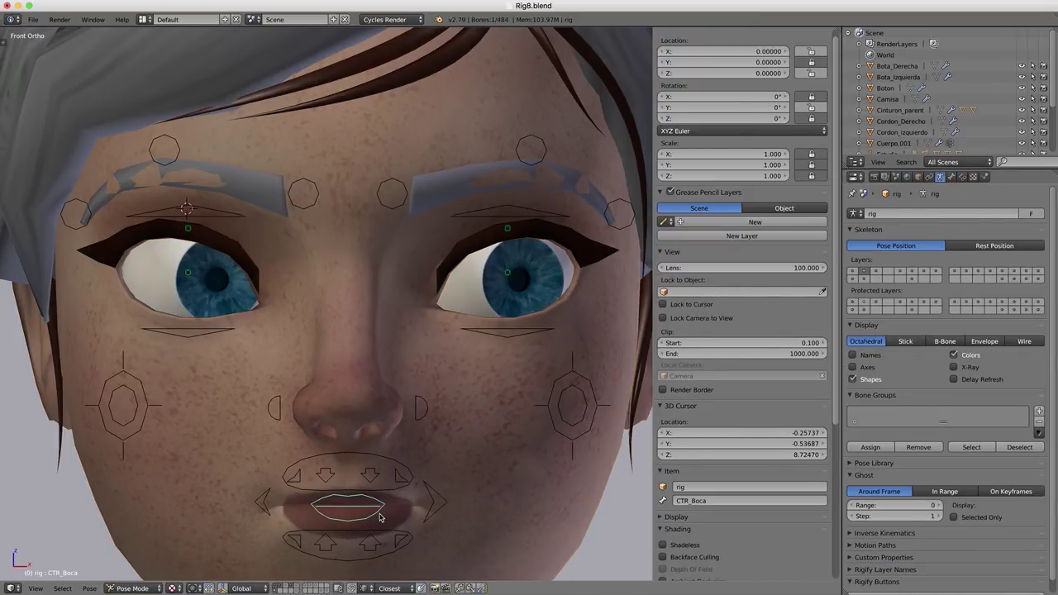
scroll(379, 517, up, 5)
scroll(378, 515, down, 4)
mouse_move(378, 515)
middle_down()
mouse_move(348, 517)
mouse_move(372, 474)
middle_up()
Step: Test CTR_Labios_Arriba.L by moving and rotating it, cancelling both so the lip stays at rest
right_click(341, 225)
key(g)
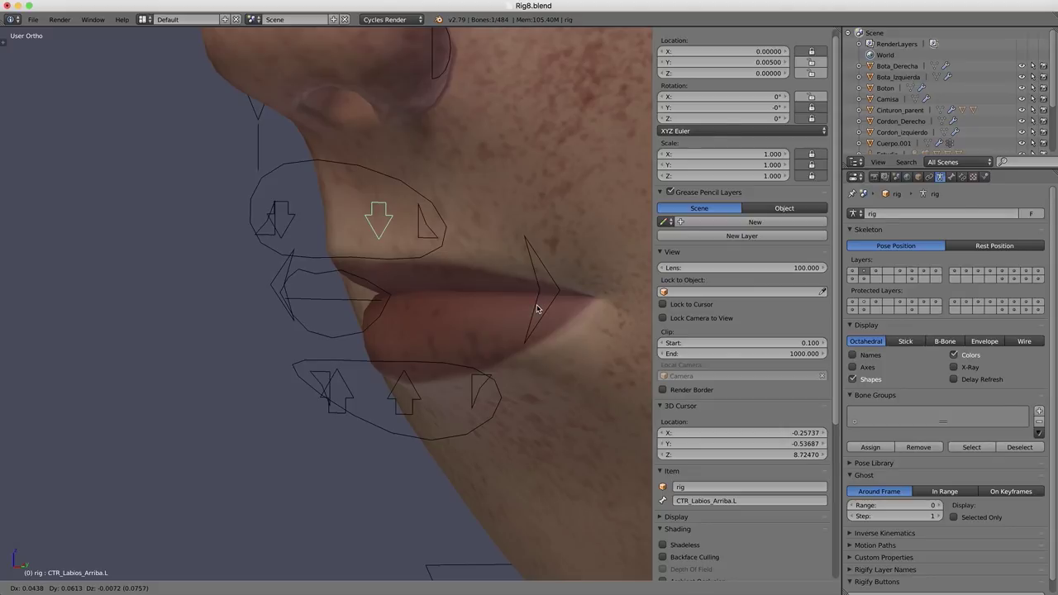
key(Escape)
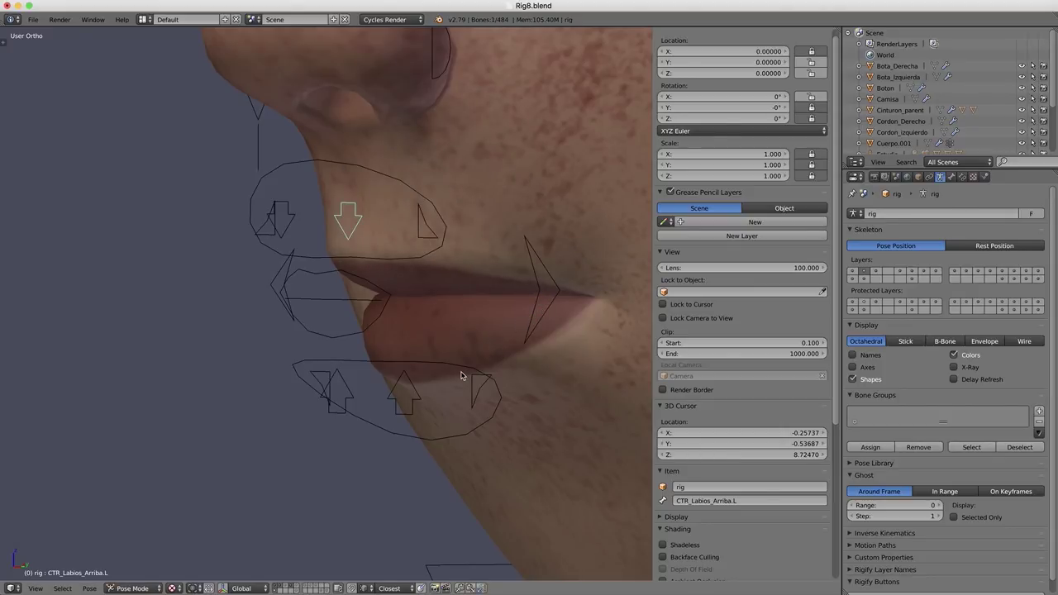
key(r)
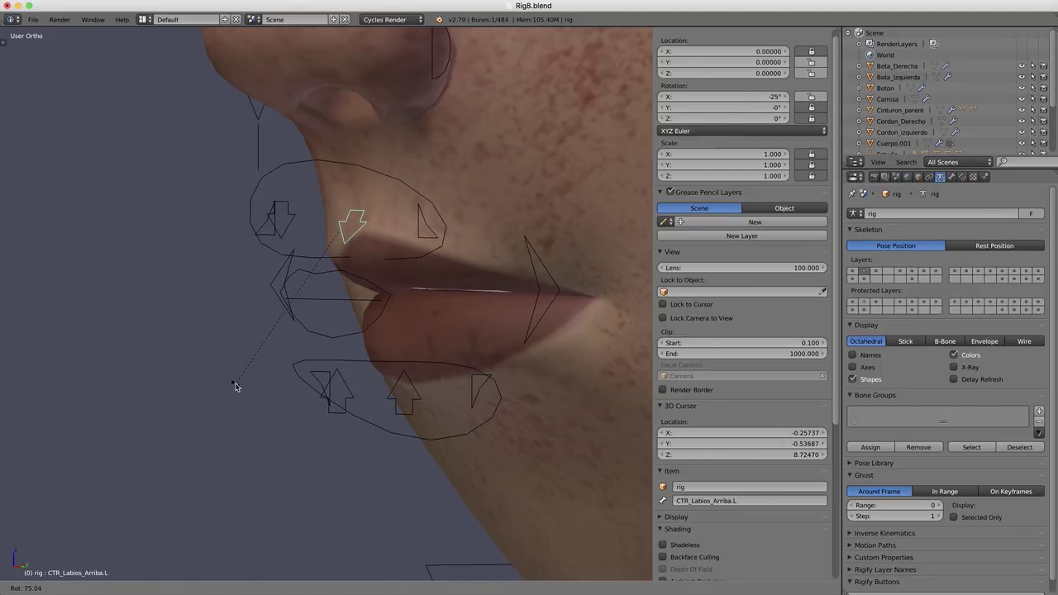
right_click(520, 250)
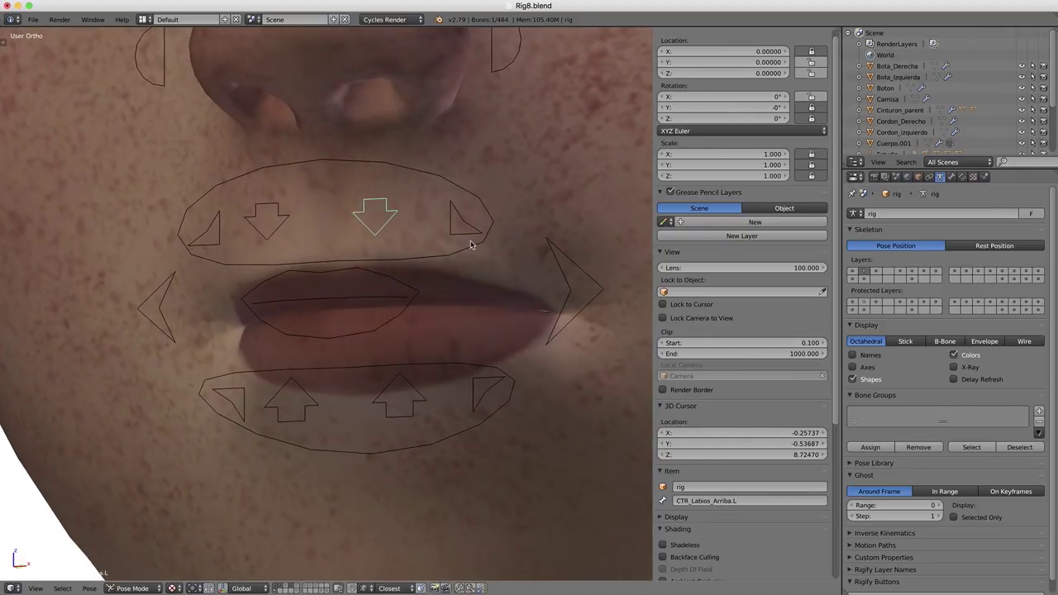
Step: Test CTR_Labios_Arriba_Enojo.L by moving it, then cancel so the mouth closes
right_click(469, 226)
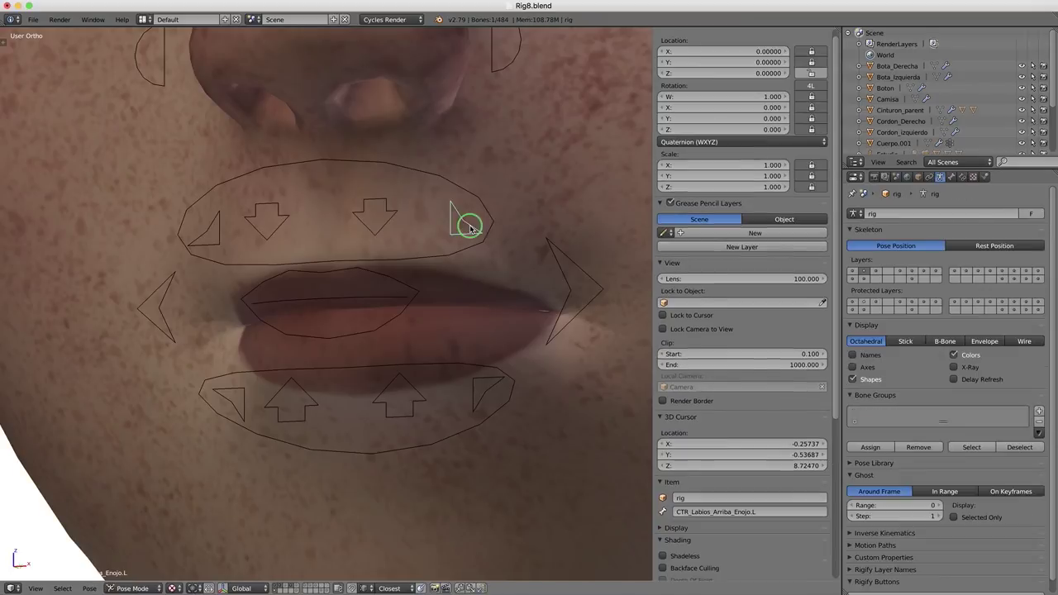
scroll(453, 259, down, 1)
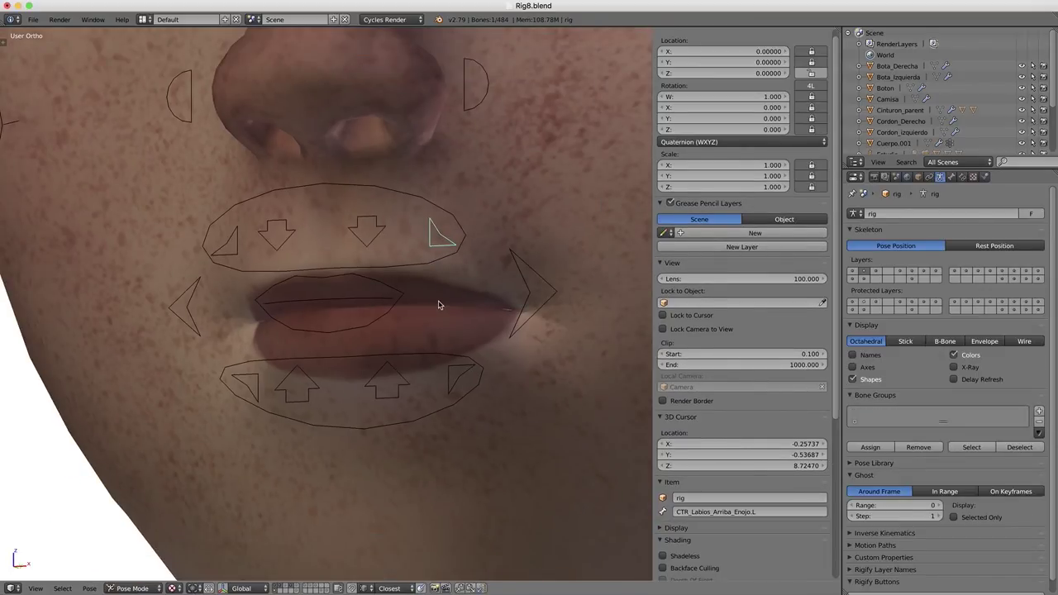
key(g)
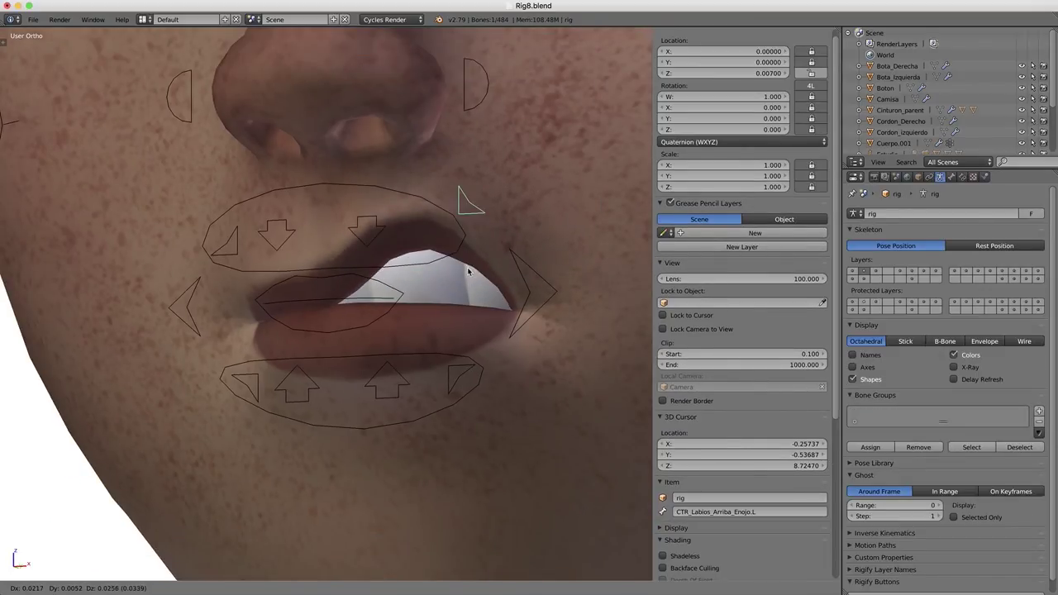
right_click(472, 267)
Step: Test the CTR_Boca_Side.L mouth-corner control by moving it, then cancel and reframe the face
right_click(532, 300)
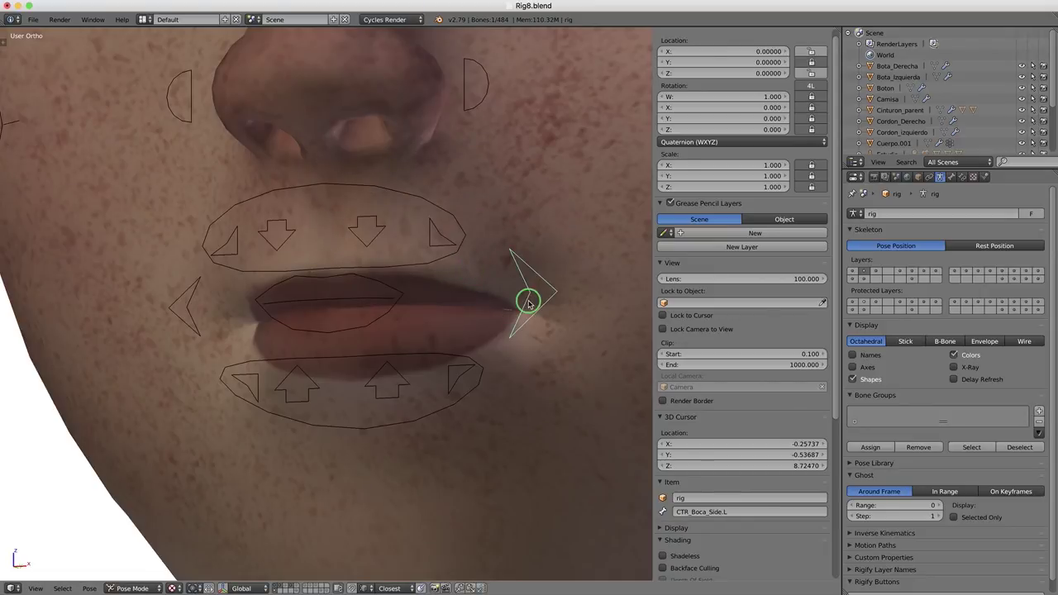
key(g)
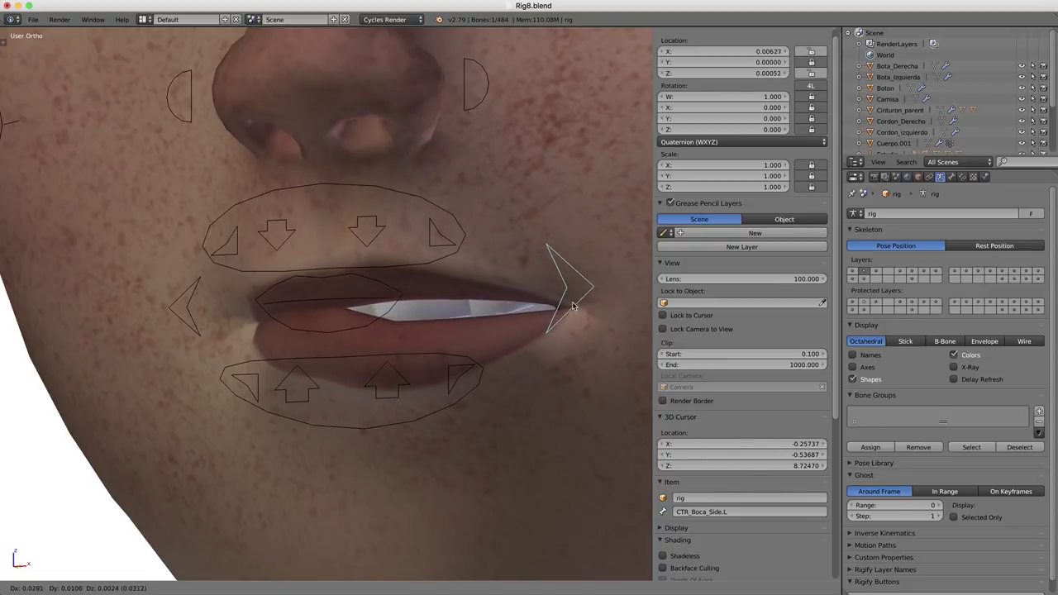
key(Escape)
scroll(563, 309, down, 3)
scroll(471, 413, down, 2)
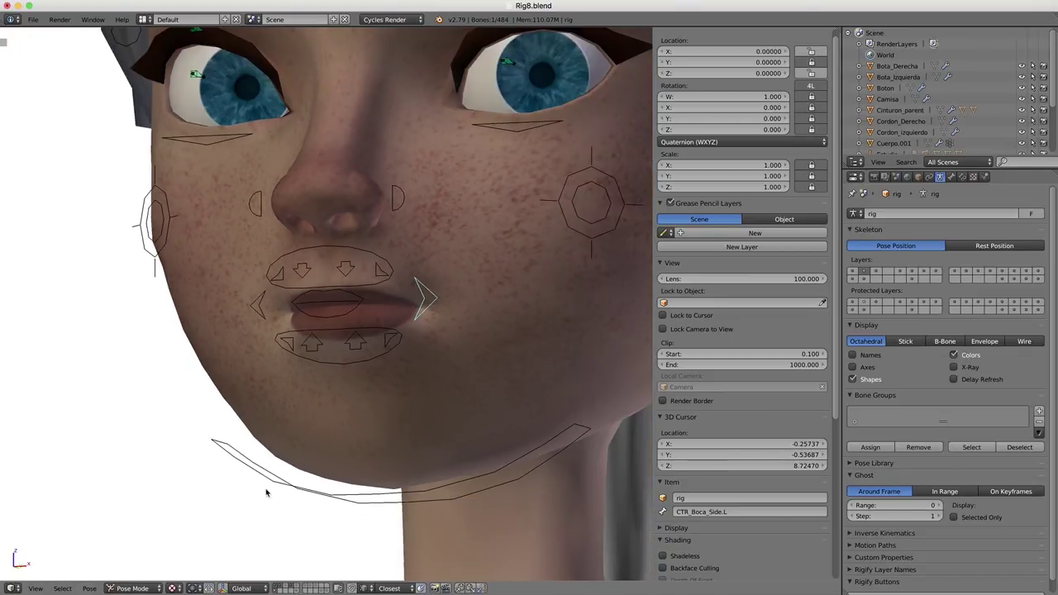
key(KP_5)
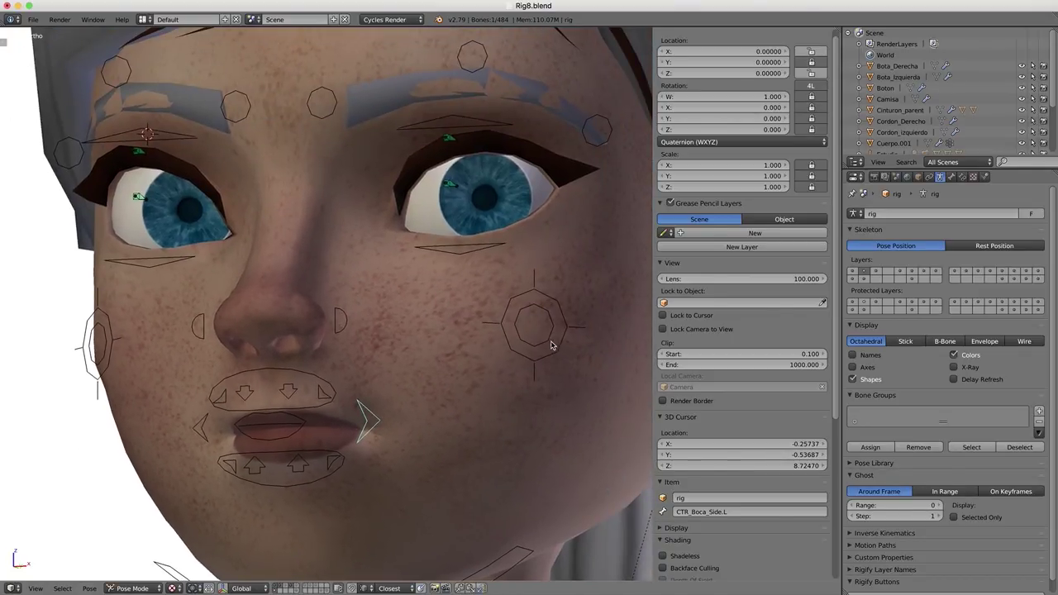
Step: Test CTR_Cachete.L with free and X-axis moves, cancelling each, ending near-frontal
right_click(550, 345)
key(g)
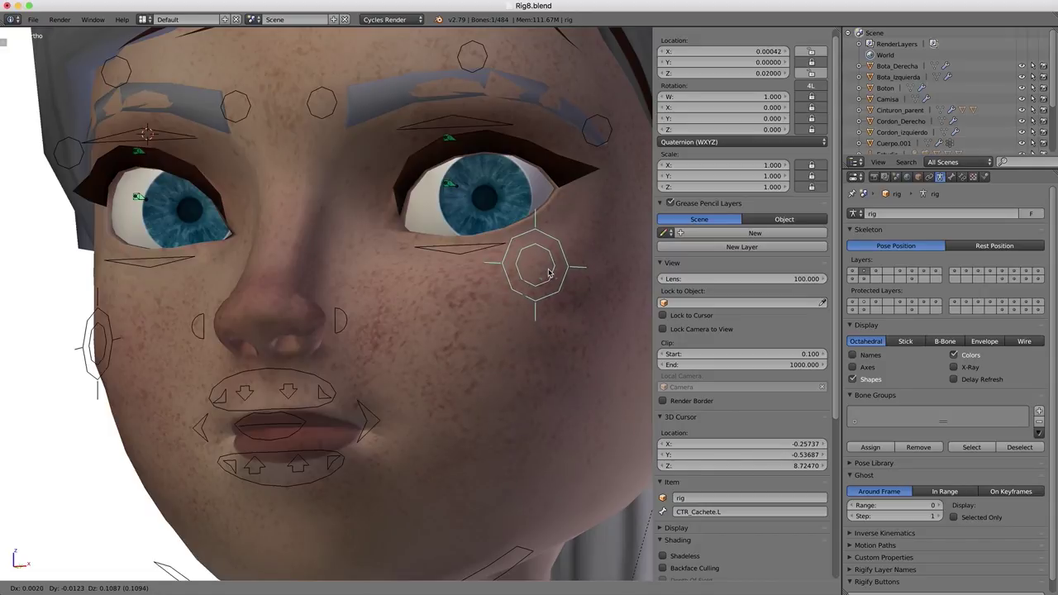
key(Escape)
key(g)
key(x)
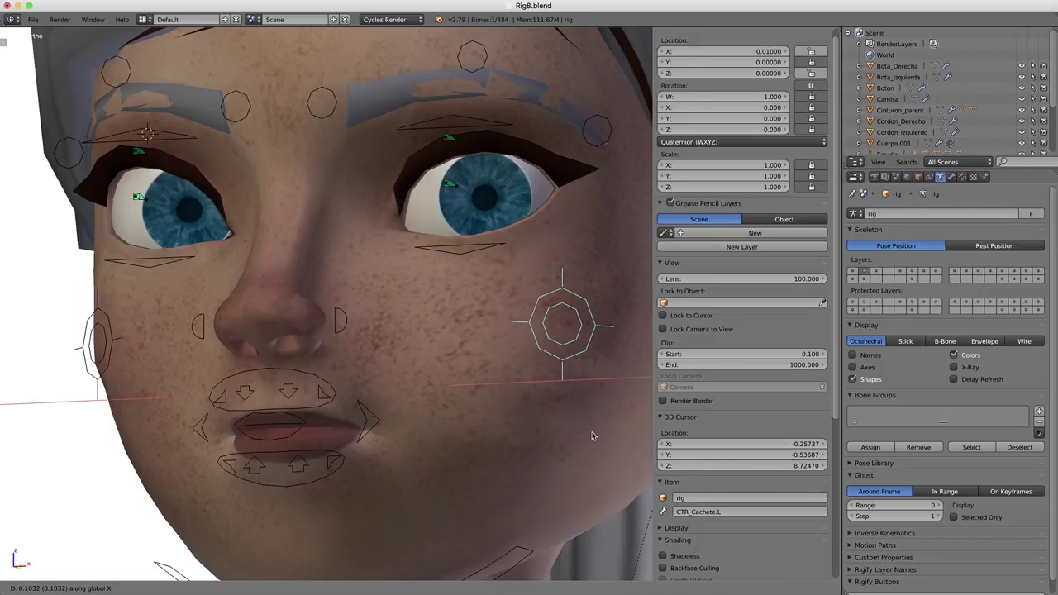
key(Escape)
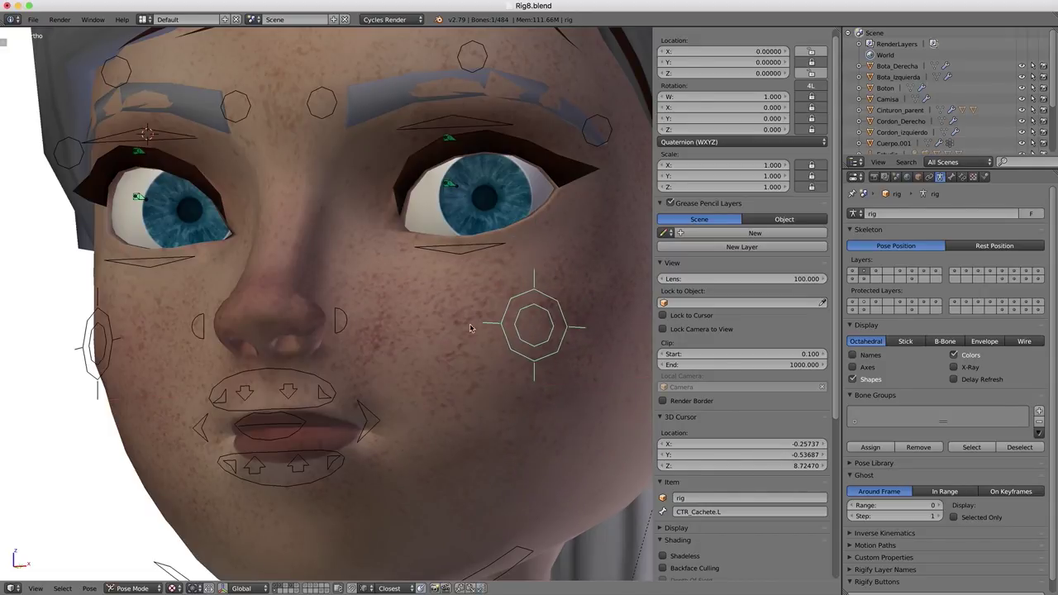
mouse_move(504, 397)
middle_down()
mouse_move(507, 381)
mouse_move(533, 384)
middle_up()
key(g)
key(x)
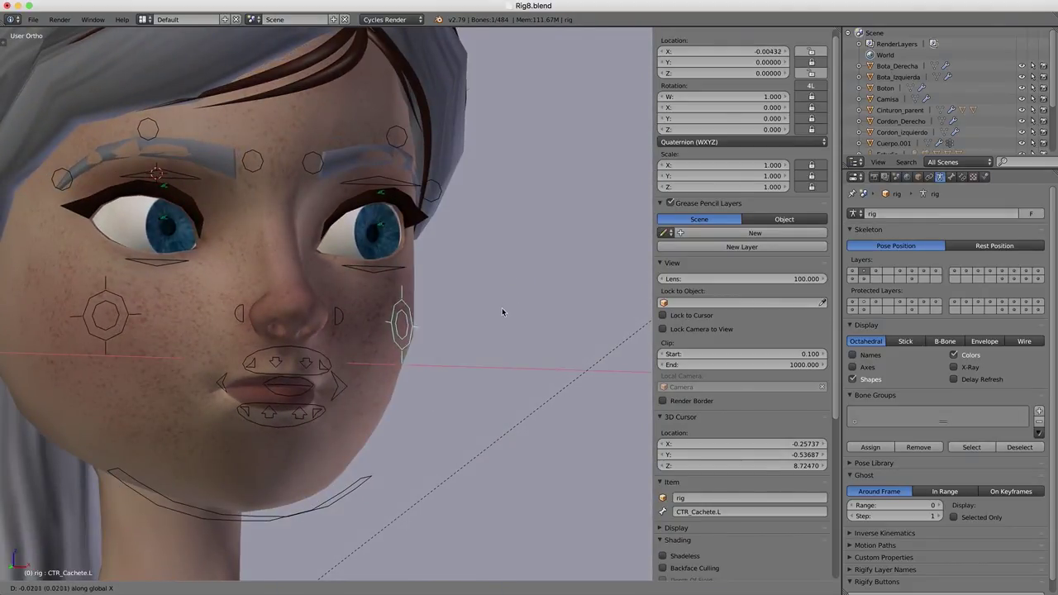
right_click(475, 314)
middle_drag(474, 314, 519, 381)
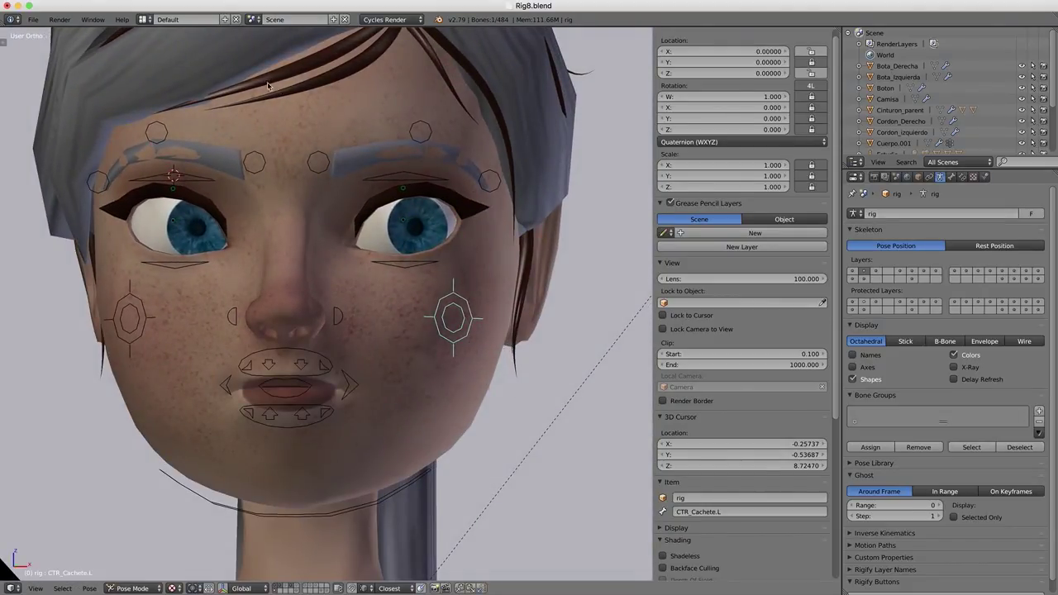
Step: Test the inner left eyebrow control by moving it in front view, then cancel
right_click(318, 163)
scroll(325, 169, down, 2)
scroll(319, 248, up, 3)
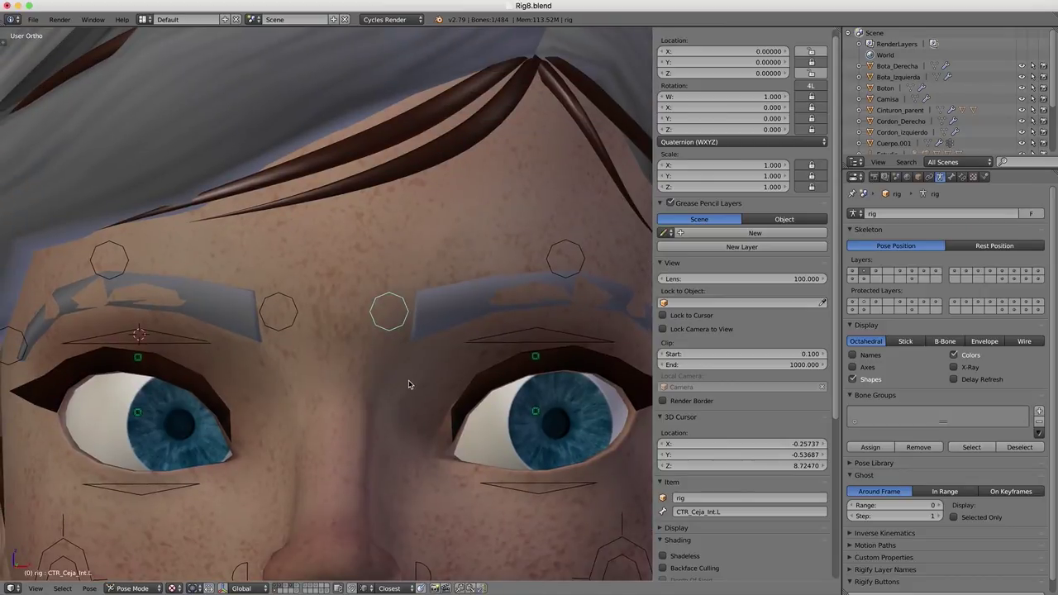
scroll(319, 337, up, 2)
key(KP_1)
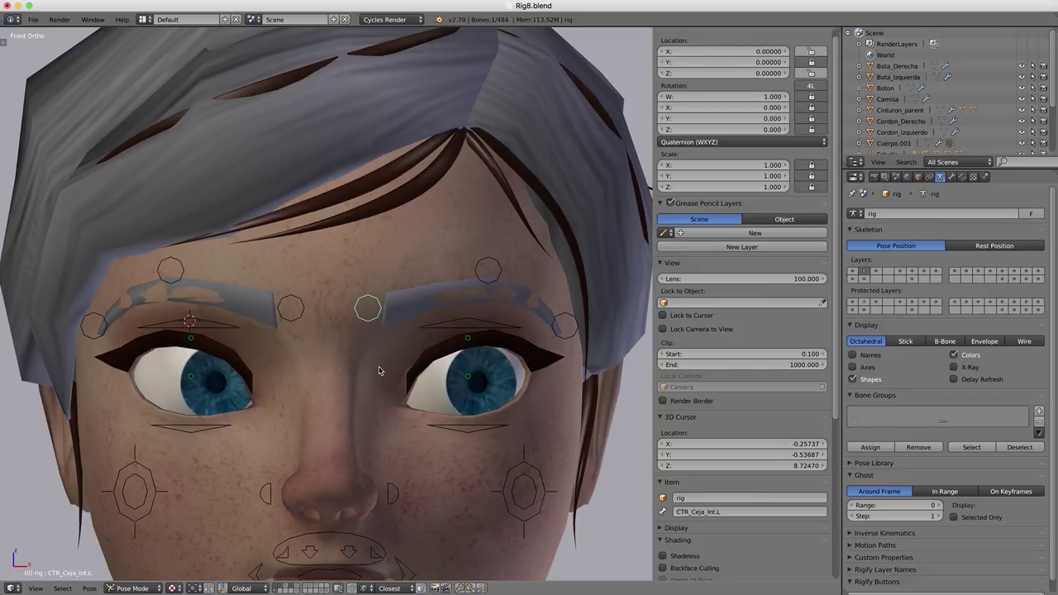
scroll(378, 370, down, 1)
scroll(377, 335, up, 2)
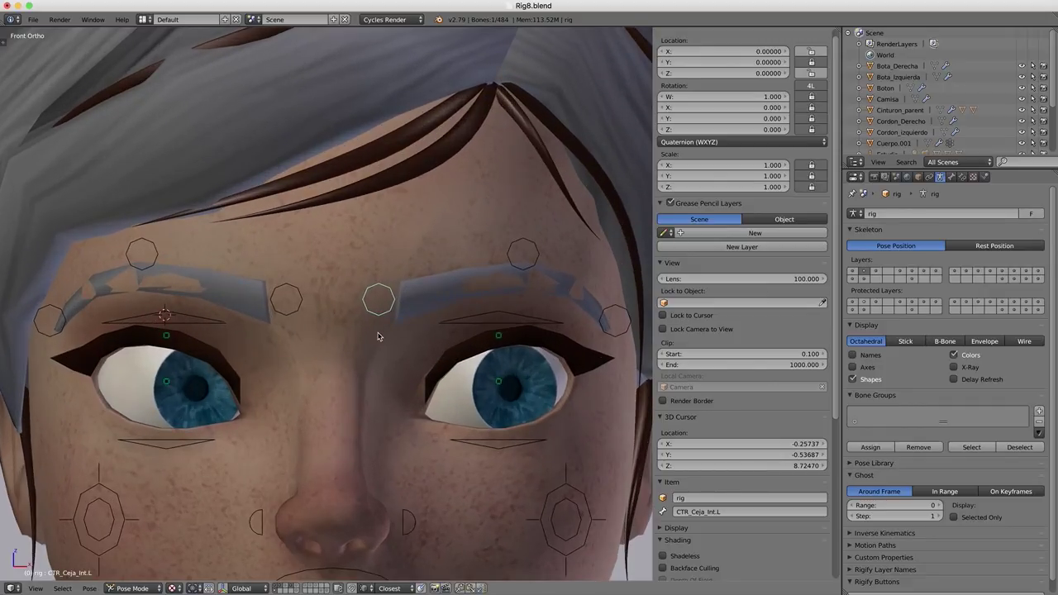
key(g)
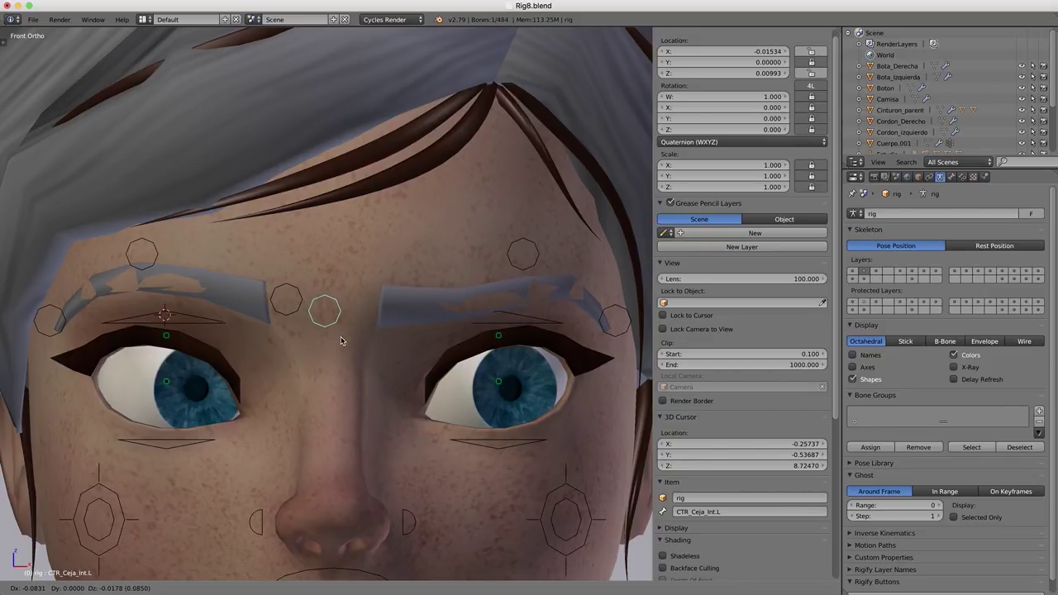
right_click(389, 334)
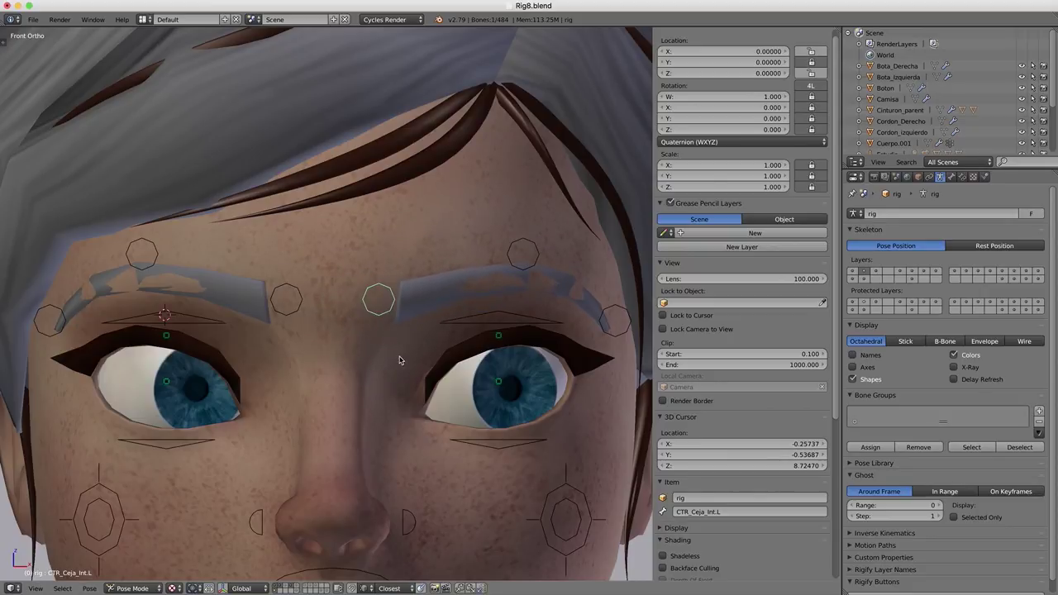
Step: Open Rig9.blend from the file browser via File > Open
scroll(403, 368, down, 2)
shift+middle_drag(407, 386, 432, 252)
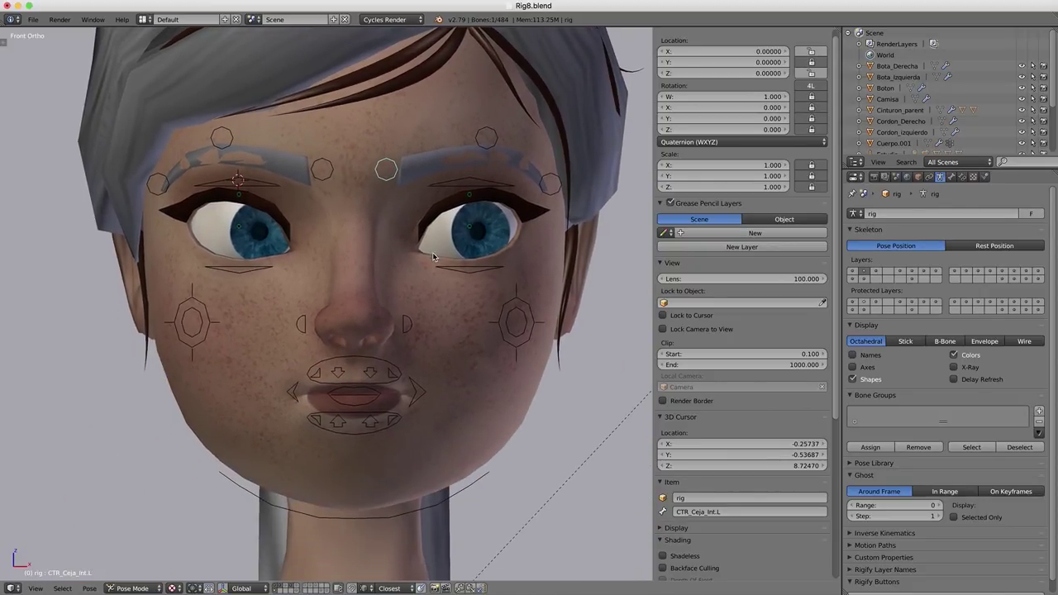
scroll(415, 312, down, 1)
key(KP_3)
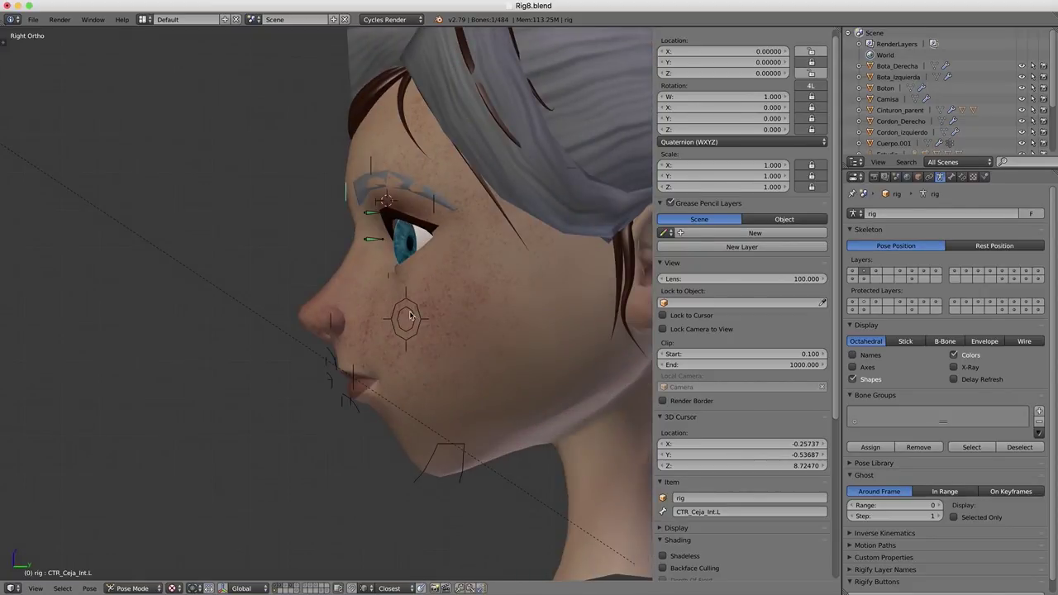
middle_drag(409, 315, 459, 345)
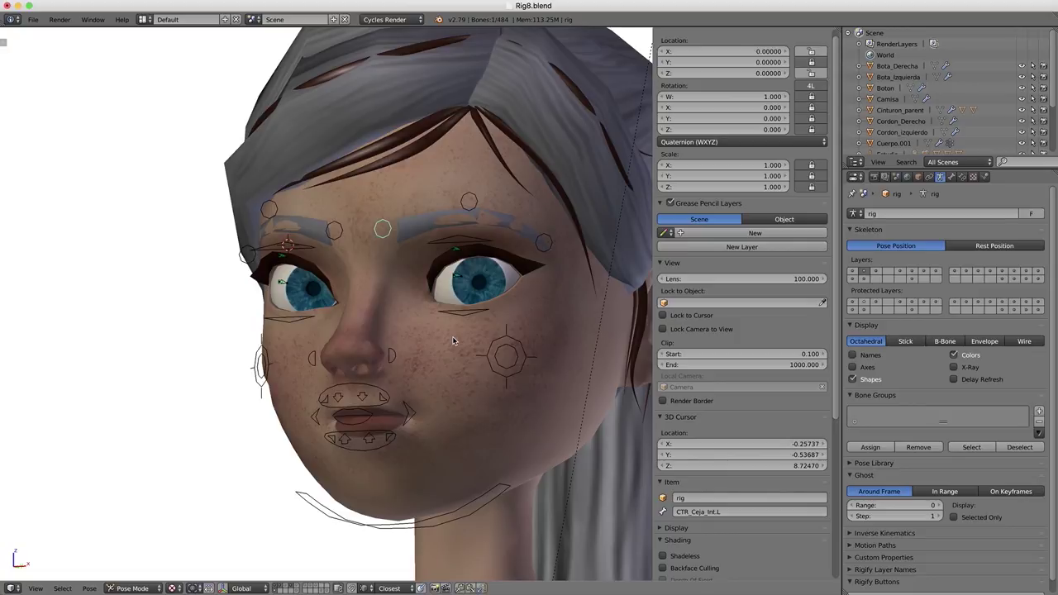
click(33, 19)
mouse_move(60, 54)
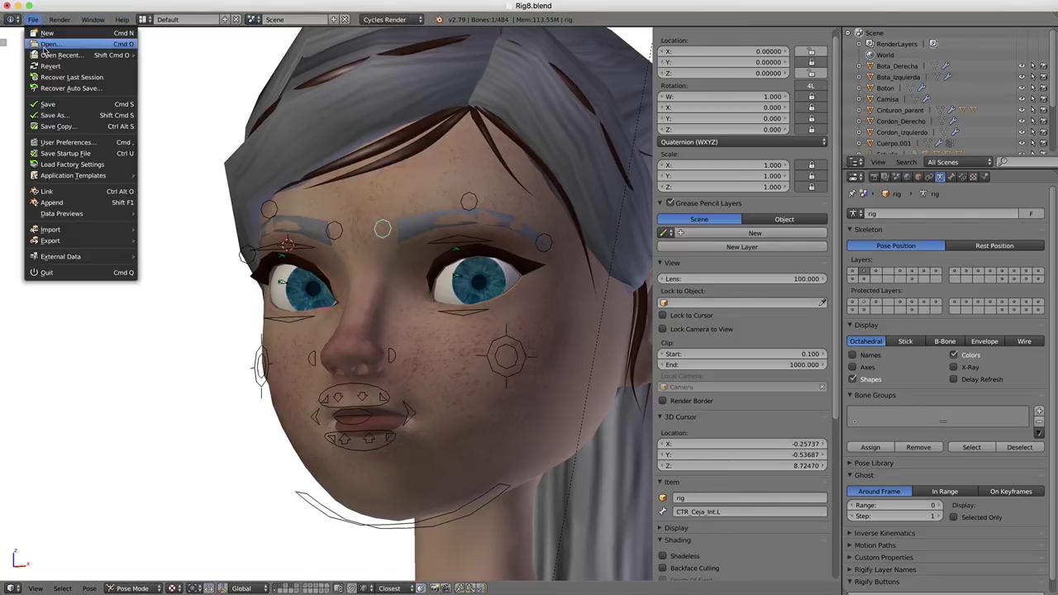
click(49, 44)
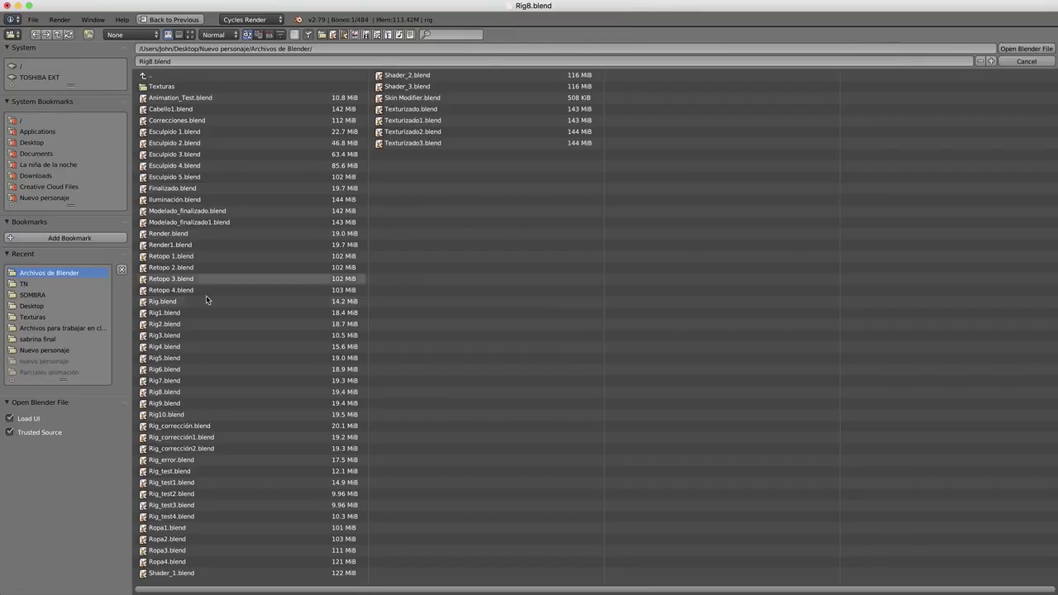
click(174, 404)
double_click(174, 404)
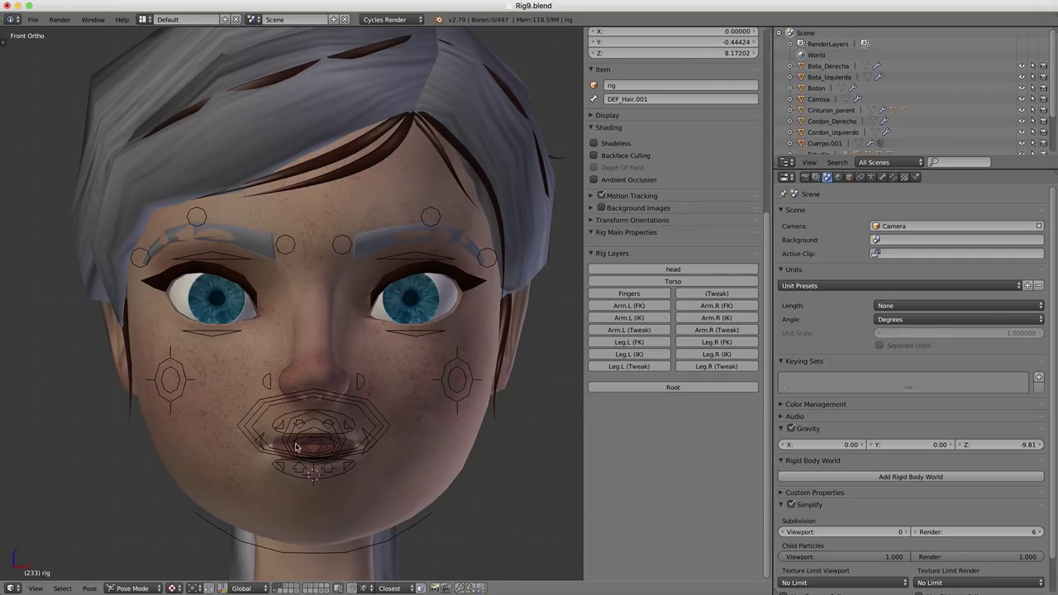
Step: Frame a tongue bone, then try moving CTR_Mandibula vertically and cancel
middle_drag(363, 439, 258, 479)
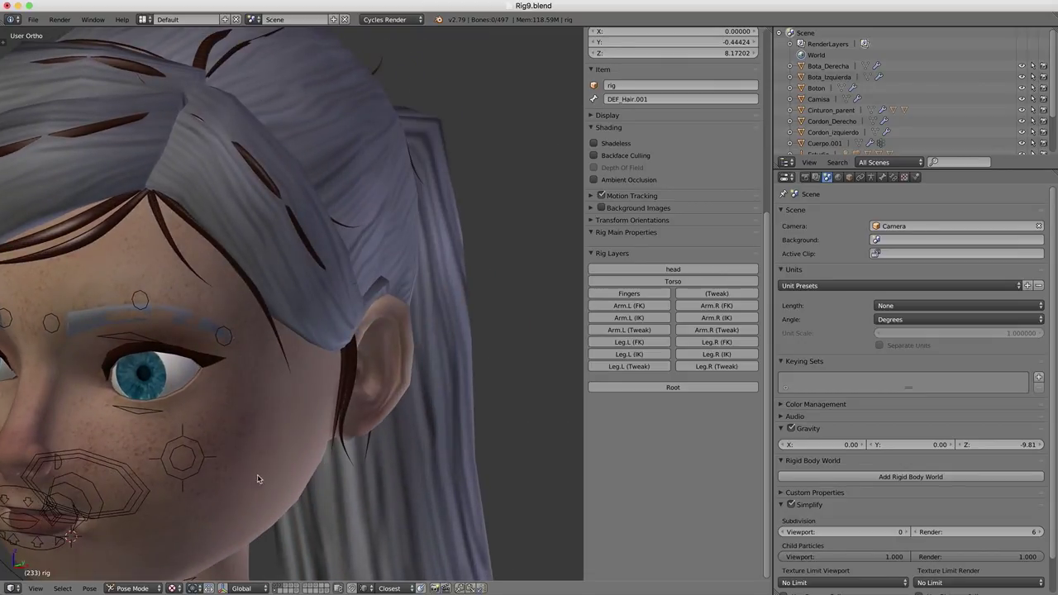
right_click(151, 489)
key(KP_Decimal)
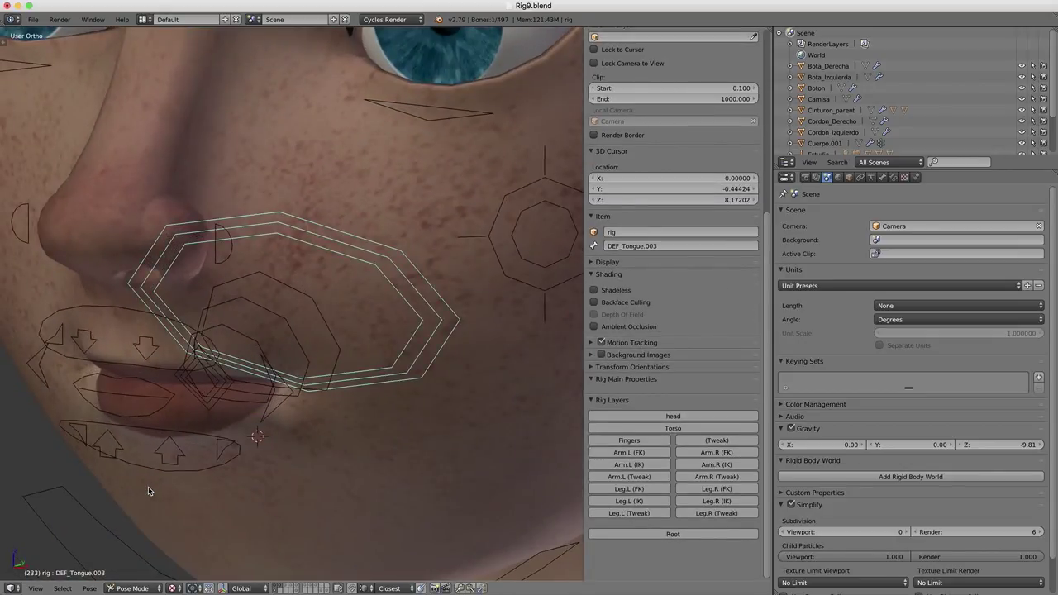
scroll(151, 491, down, 3)
mouse_move(156, 492)
middle_down()
mouse_move(212, 465)
mouse_move(183, 461)
middle_up()
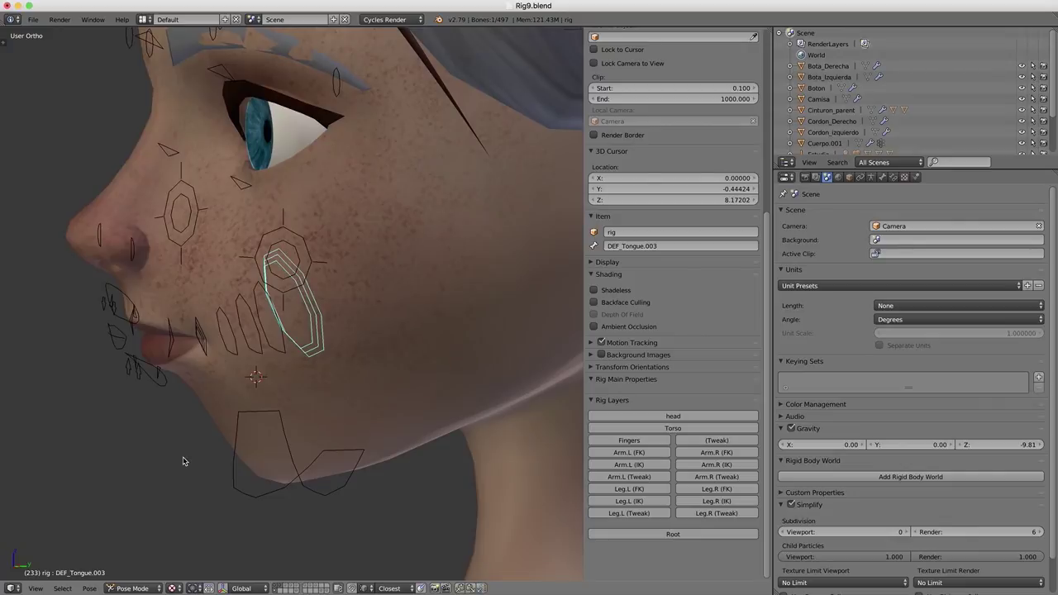
right_click(231, 486)
key(g)
key(z)
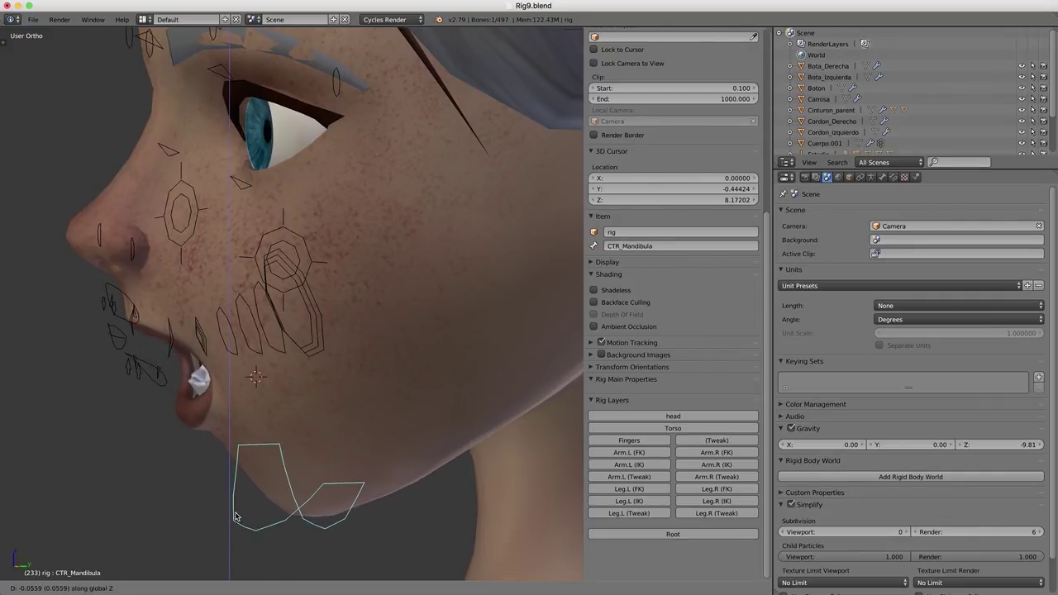
right_click(235, 517)
Step: In side wireframe view, lower CTR_Mandibula to open the mouth, then restore solid shading
key(KP_1)
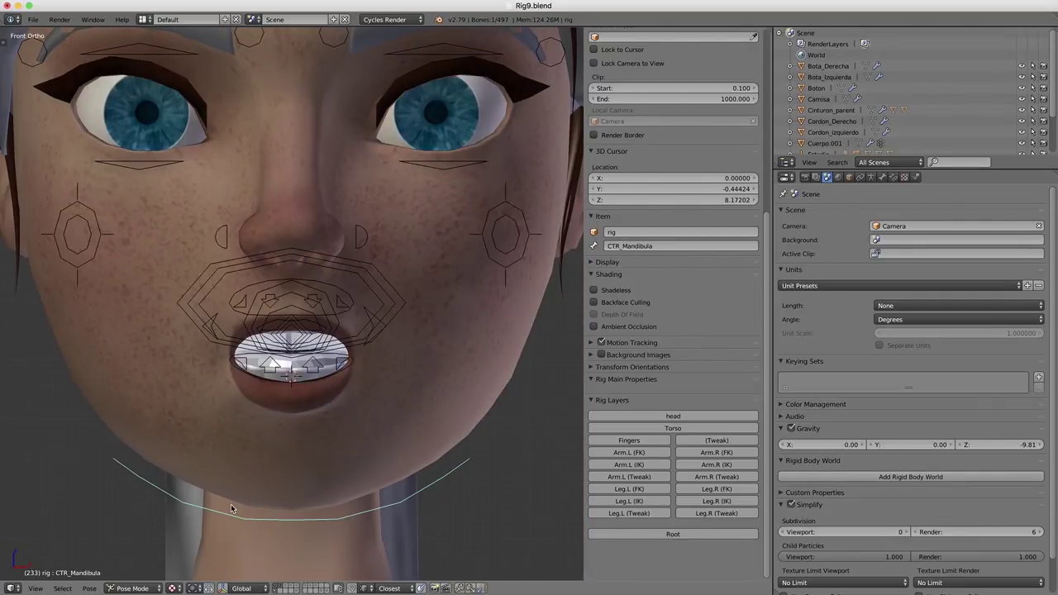
key(KP_3)
key(z)
key(g)
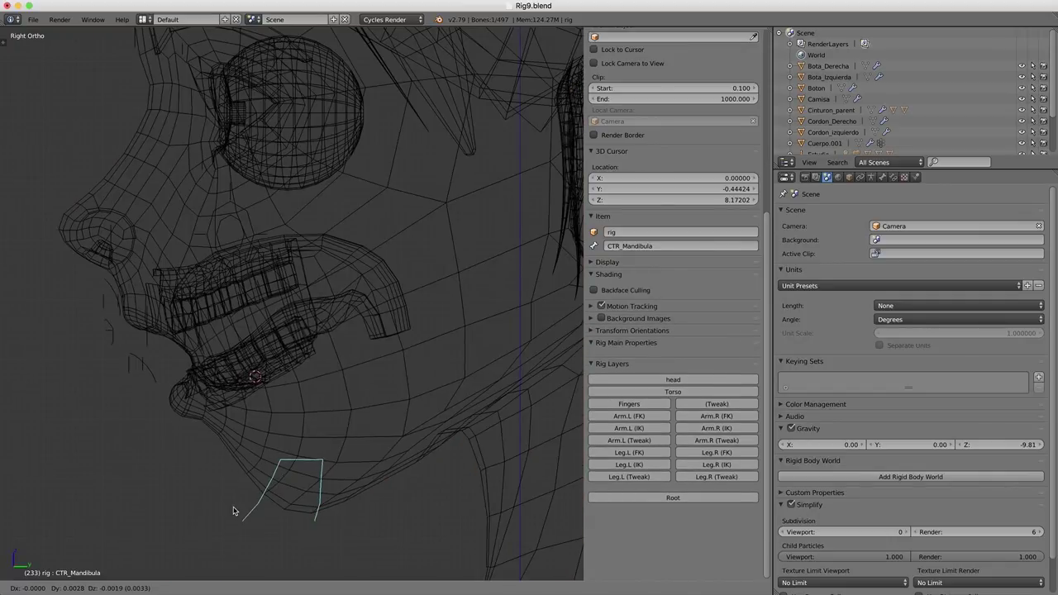
click(237, 513)
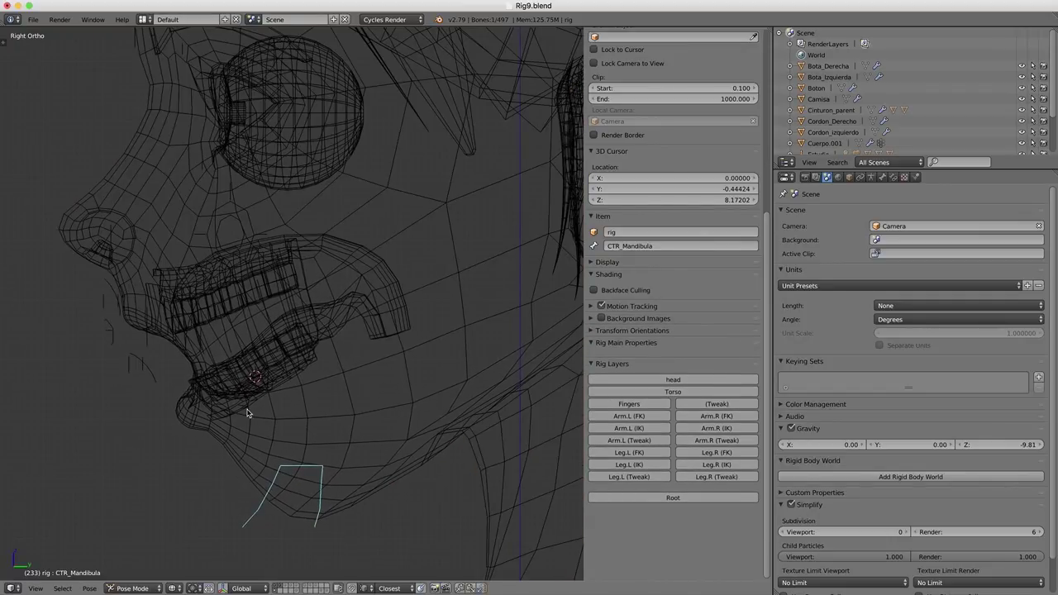
key(z)
scroll(261, 296, down, 2)
scroll(319, 267, down, 2)
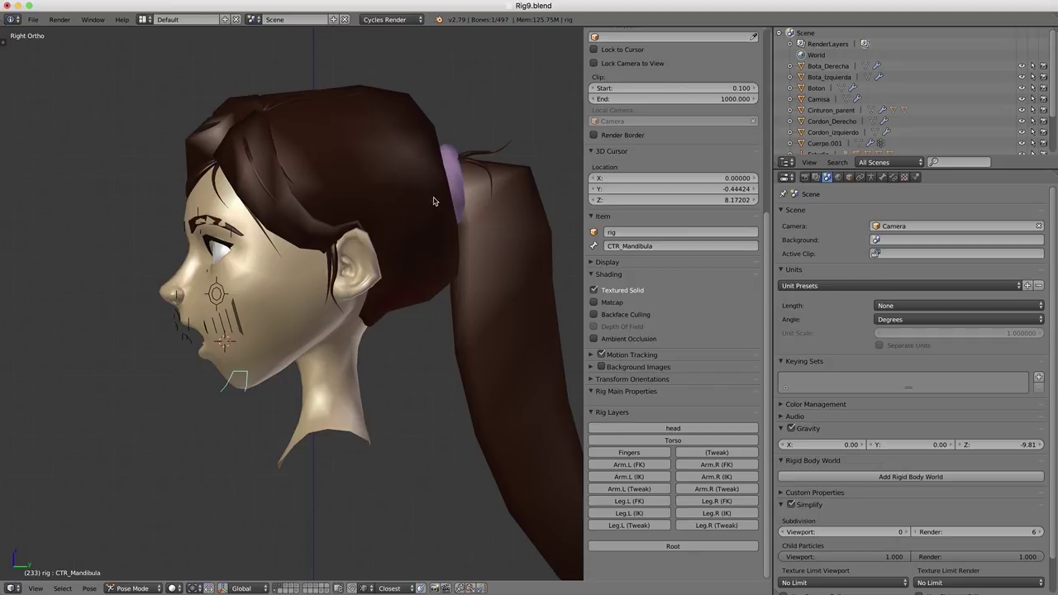
Step: In wireframe, move tongue bone DEF_Tongue.003 up toward the lips
scroll(190, 281, up, 2)
scroll(248, 314, up, 1)
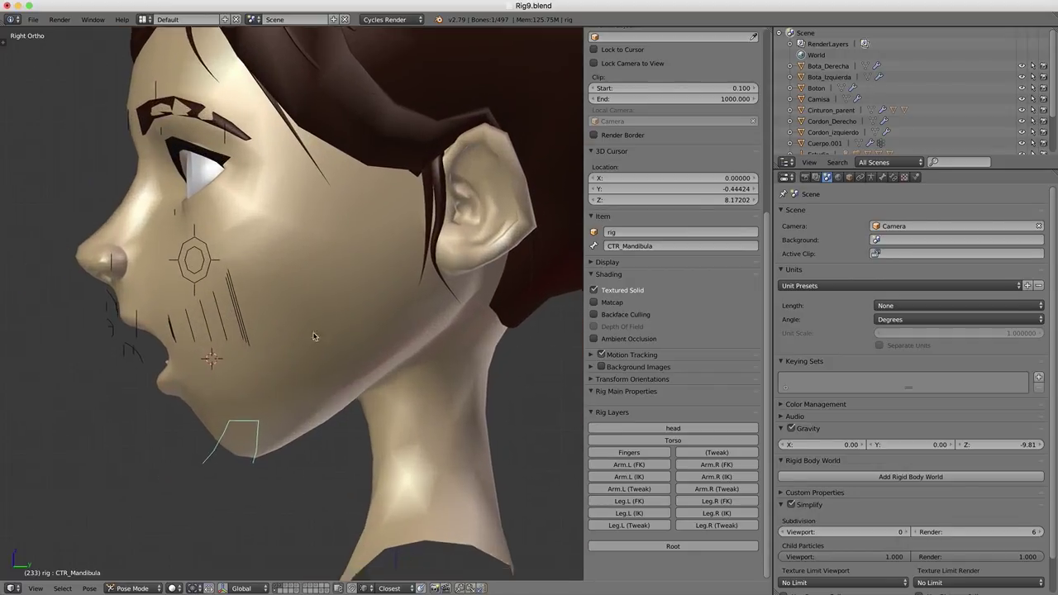
scroll(305, 342, up, 2)
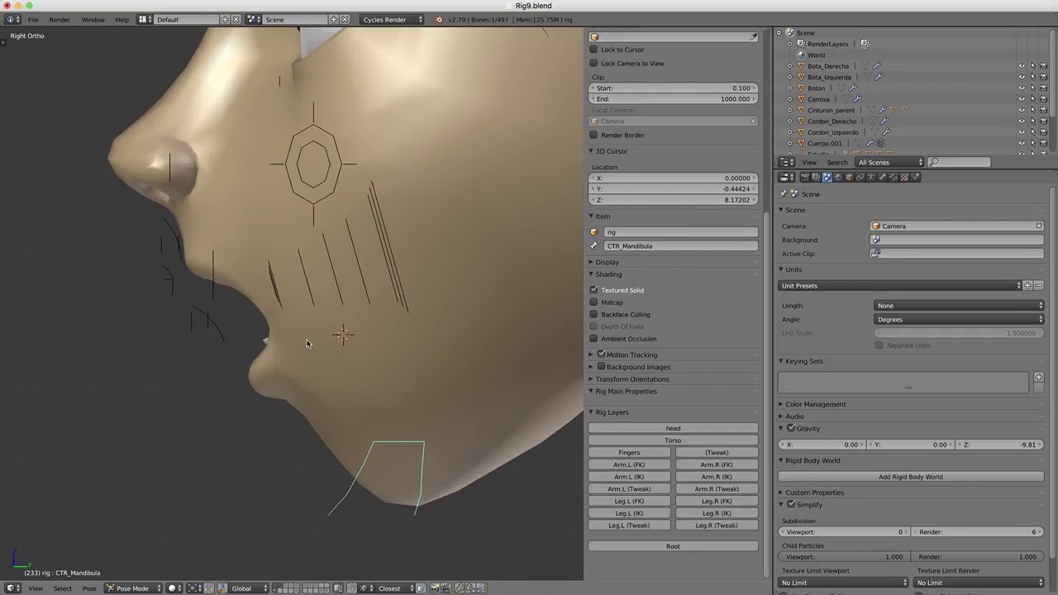
scroll(306, 343, down, 1)
scroll(308, 342, down, 1)
scroll(327, 321, down, 1)
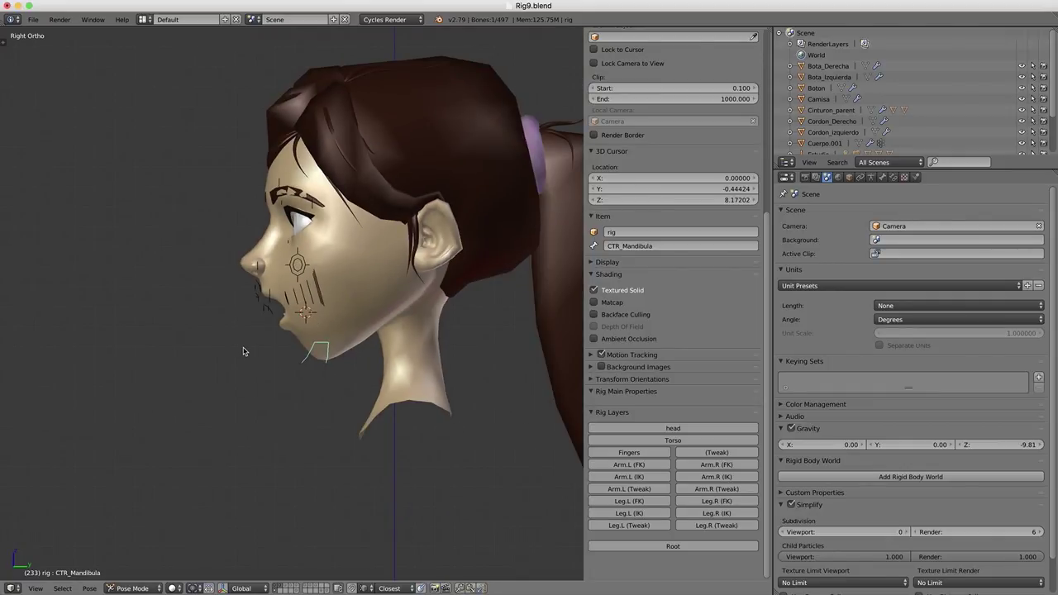
scroll(279, 337, up, 1)
scroll(294, 302, up, 1)
scroll(355, 293, up, 1)
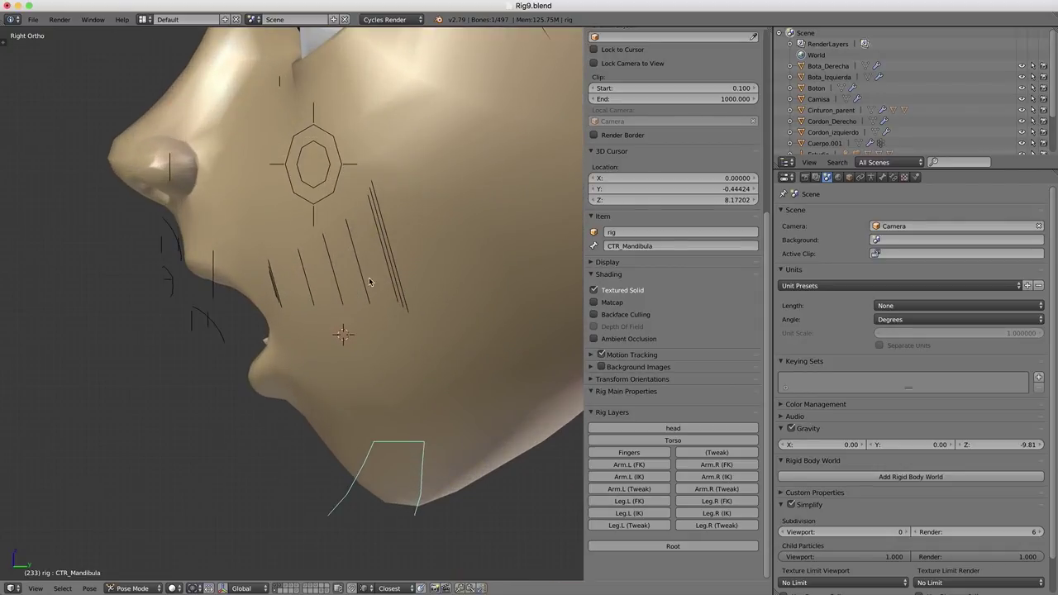
right_click(389, 264)
key(z)
key(g)
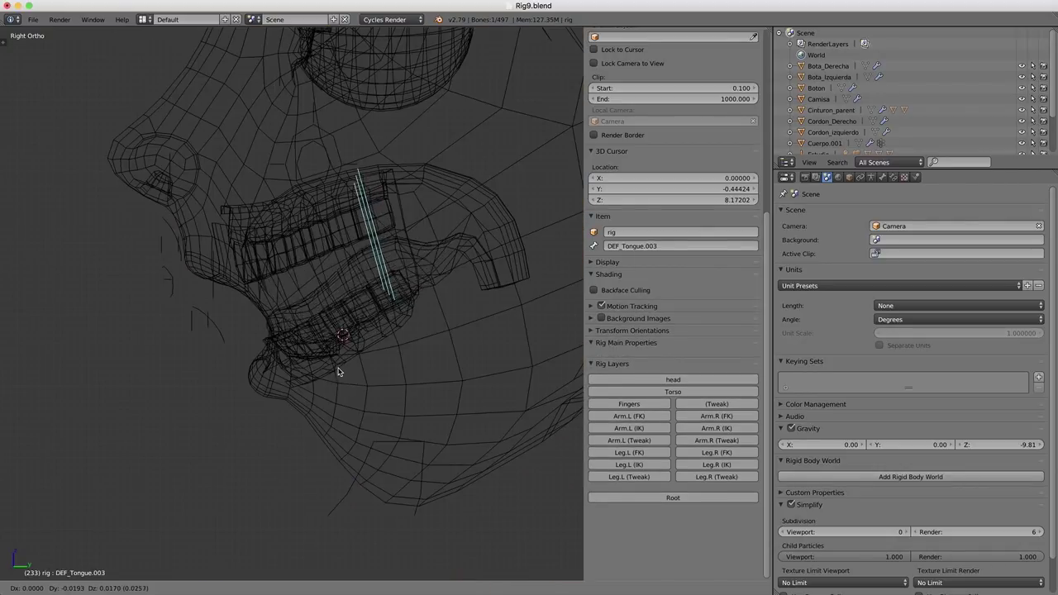
click(281, 297)
key(z)
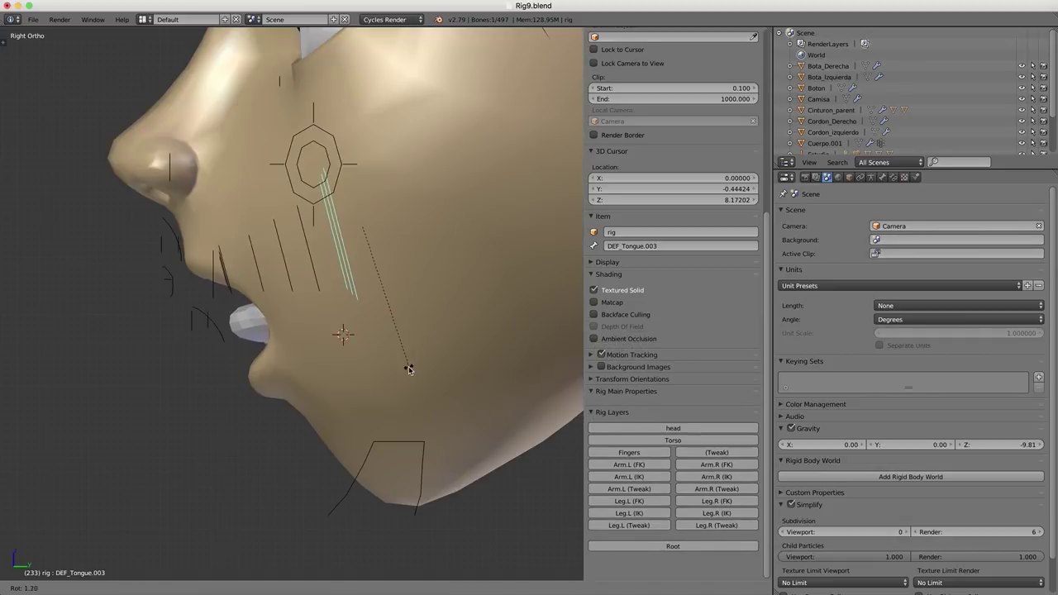
Step: Rotate tongue bone DEF_Tongue.012 to a new pose
right_click(229, 283)
key(r)
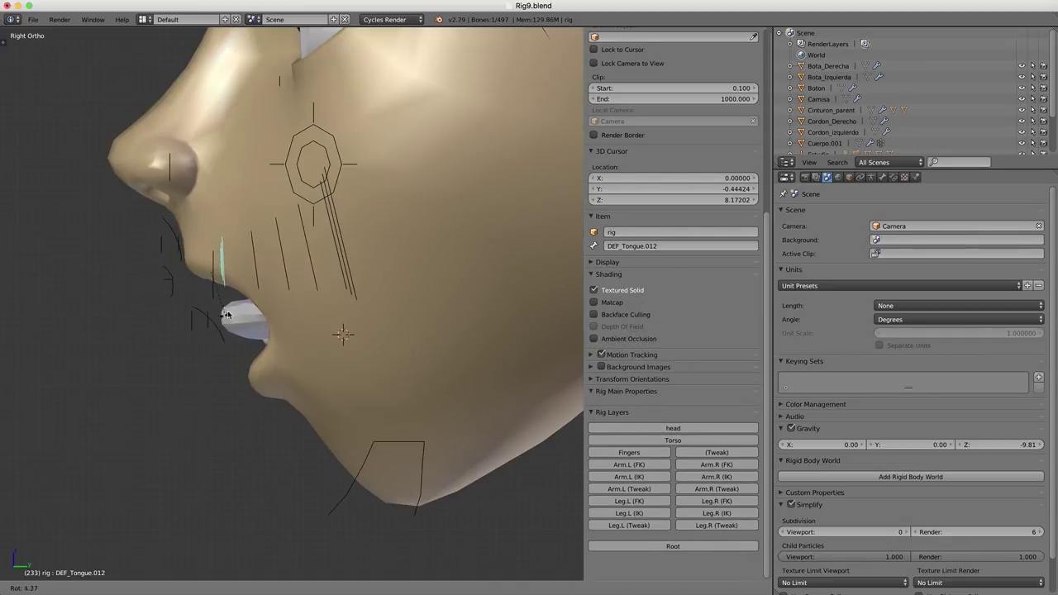
click(237, 303)
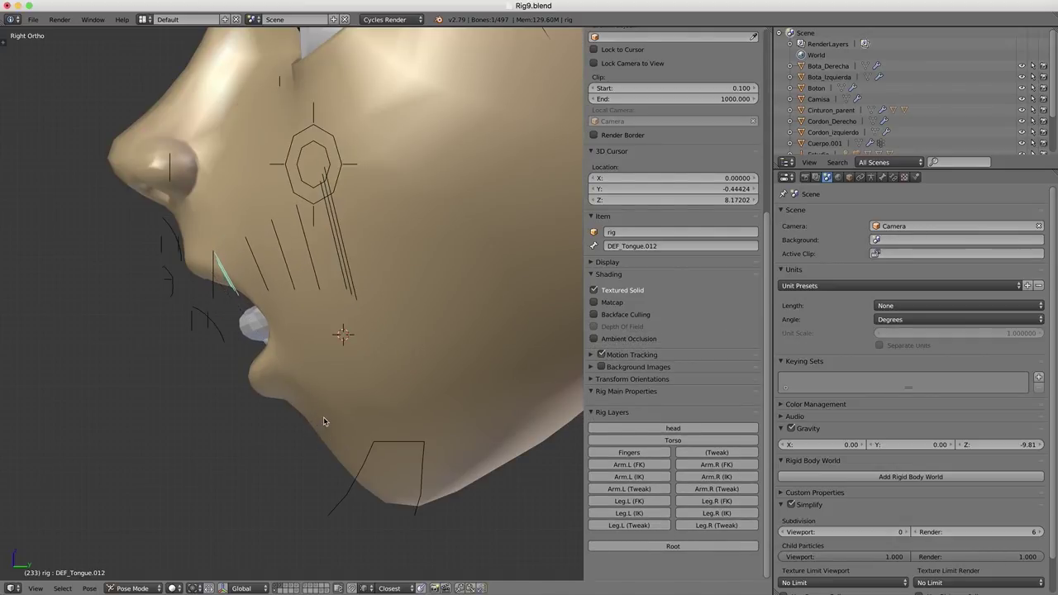
mouse_move(323, 417)
middle_down()
mouse_move(371, 422)
mouse_move(355, 428)
middle_up()
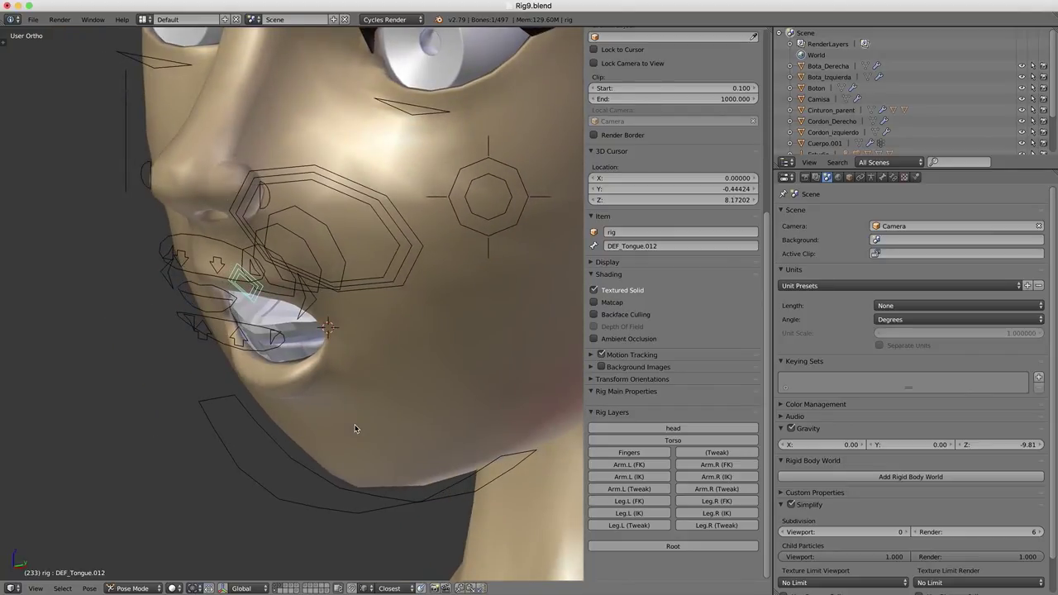
Step: Try scaling and vertically moving DEF_Tongue.003, cancelling each, then select DEF_Tongue.012 in front view
right_click(387, 277)
key(s)
key(x)
key(Escape)
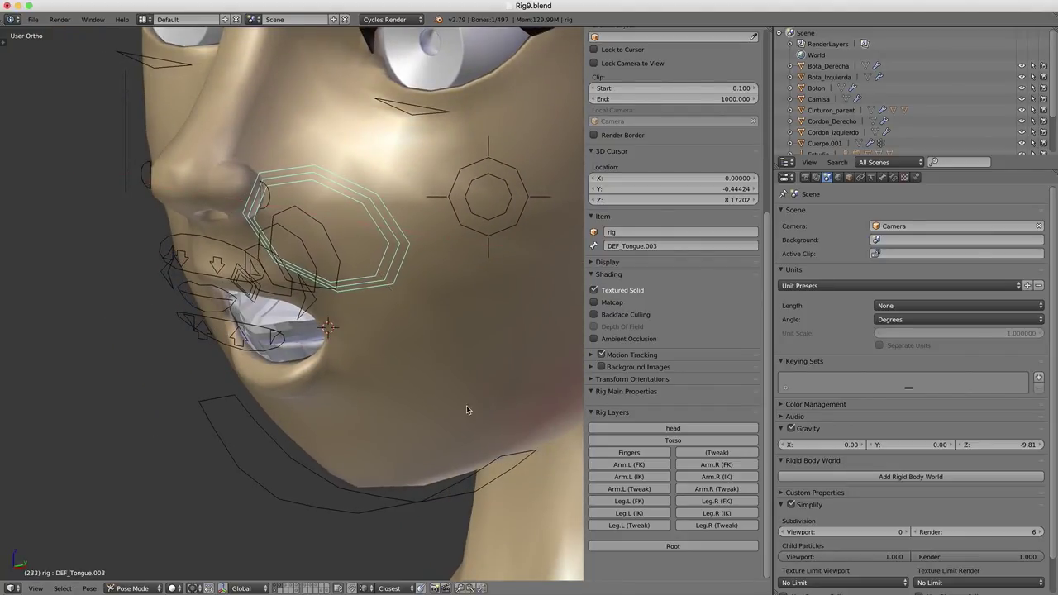
middle_drag(466, 405, 437, 394)
key(s)
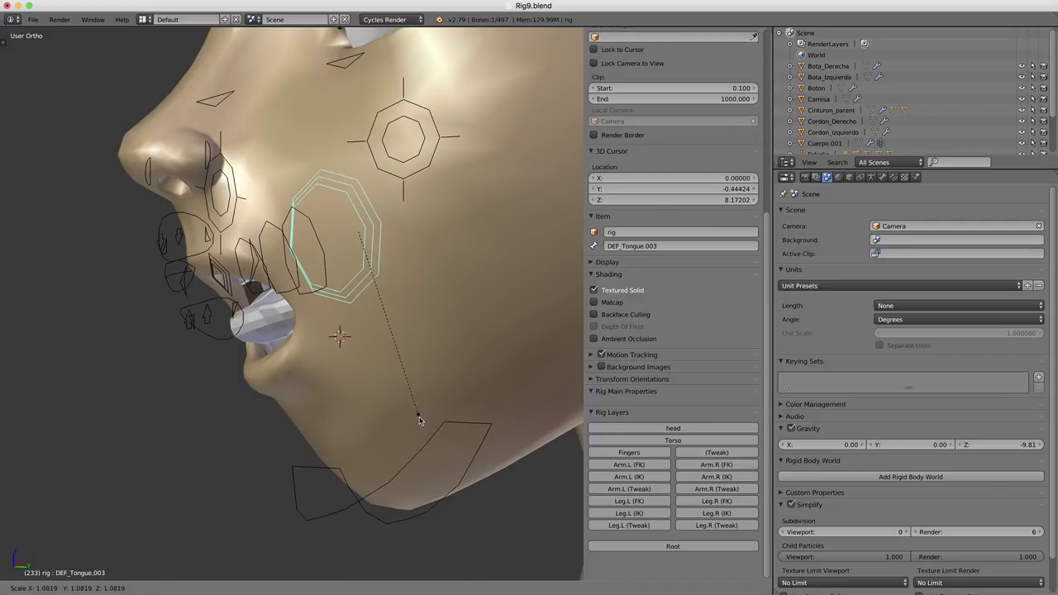
key(Escape)
key(g)
key(z)
key(Escape)
middle_drag(425, 406, 447, 416)
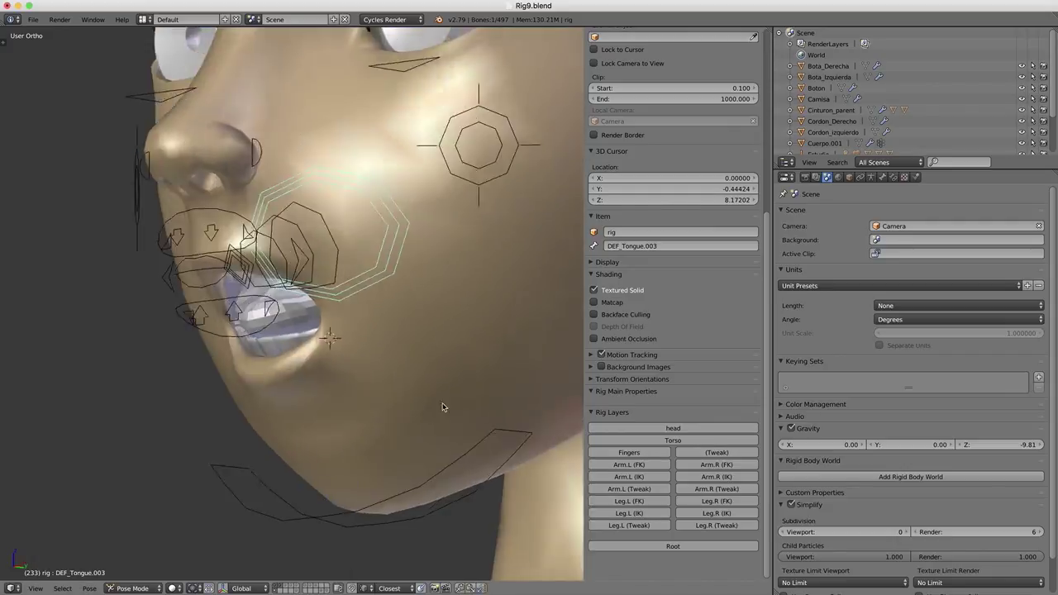
key(bracketleft)
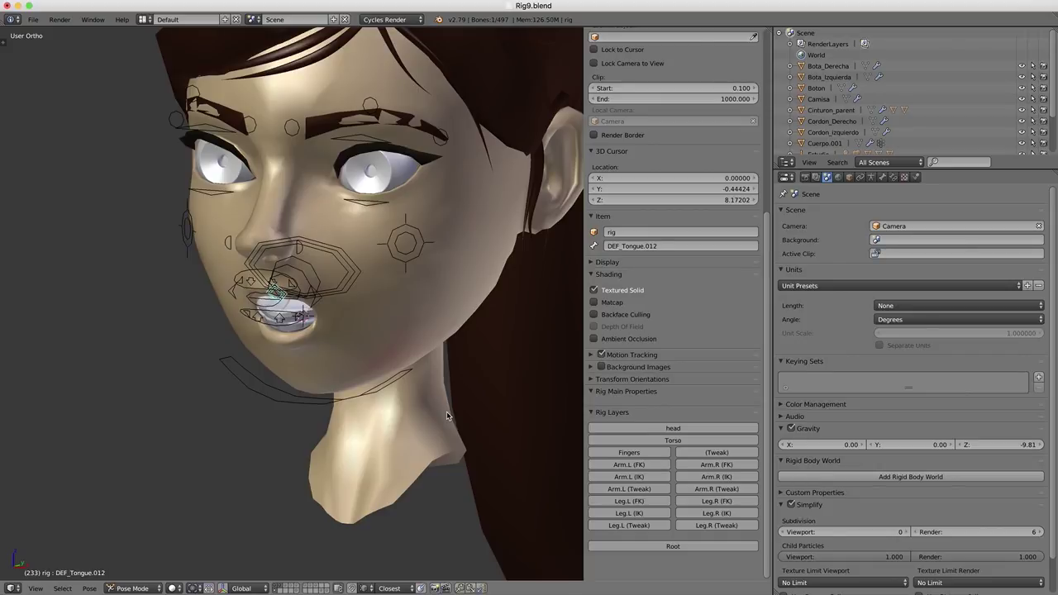
key(KP_1)
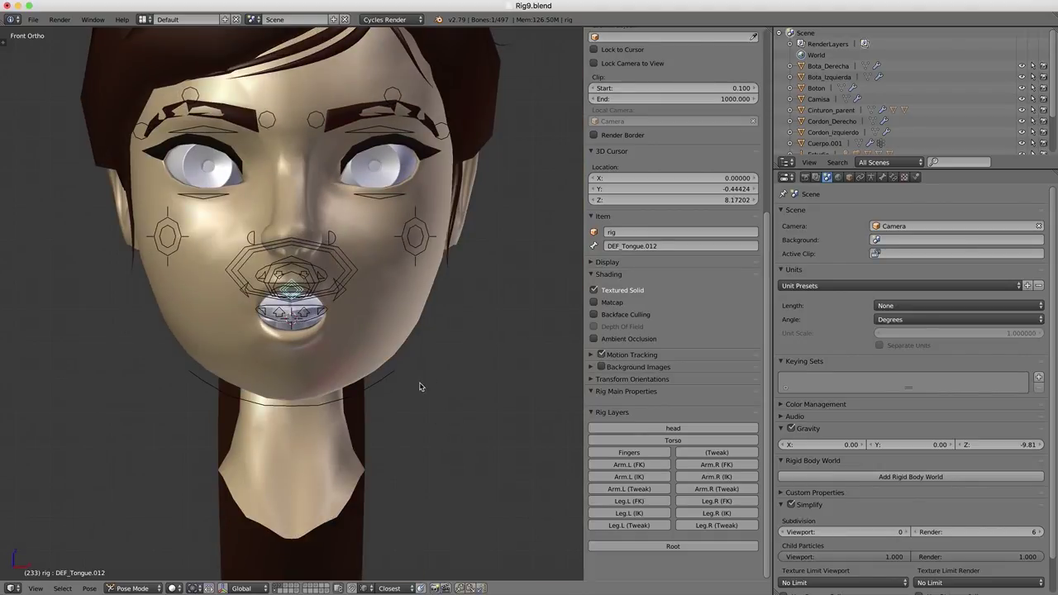
Step: Turn on textured shading with Alt+Z and return CTR_Mandibula to rest, closing the mouth
key(alt+z)
right_click(380, 383)
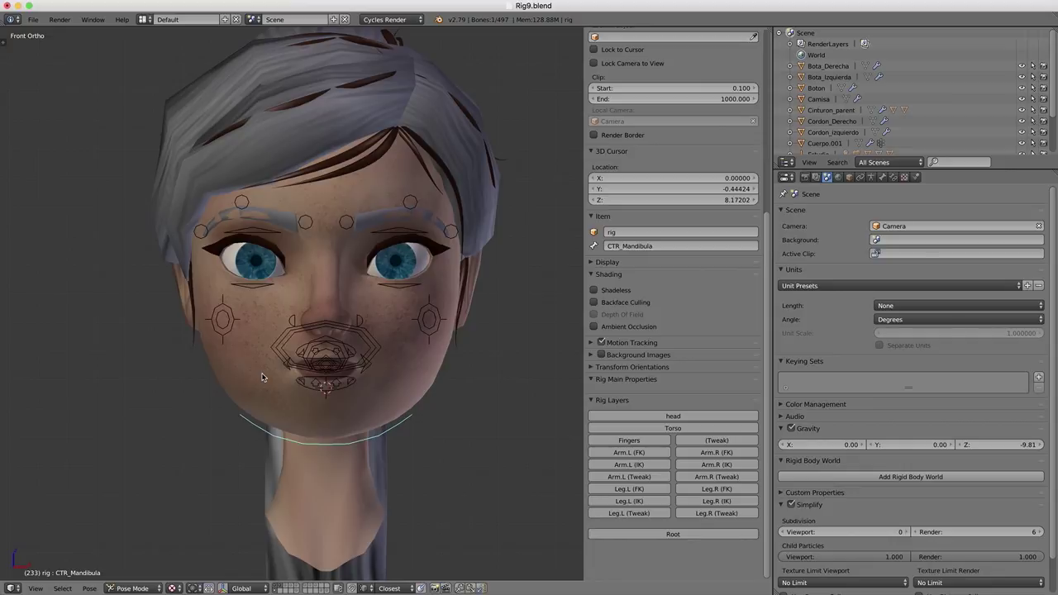
scroll(261, 367, up, 1)
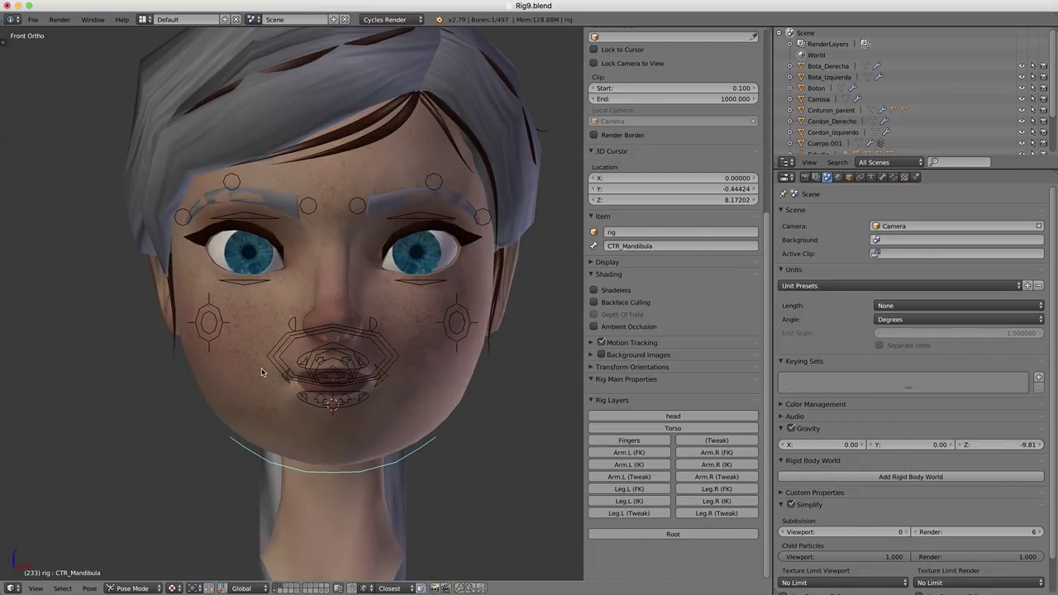